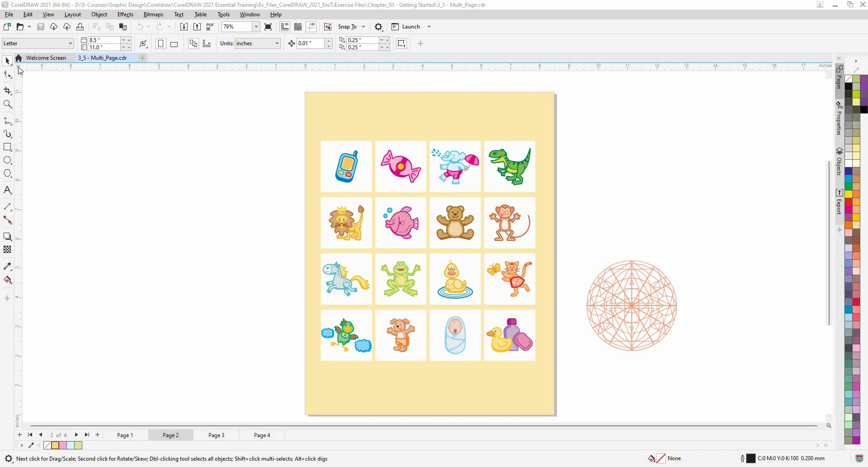
Select all objects on Page 2 at once with the Freehand Pick tool.
{"action": "left_click", "coordinate": [9, 62]}
{"action": "left_click", "coordinate": [10, 64]}
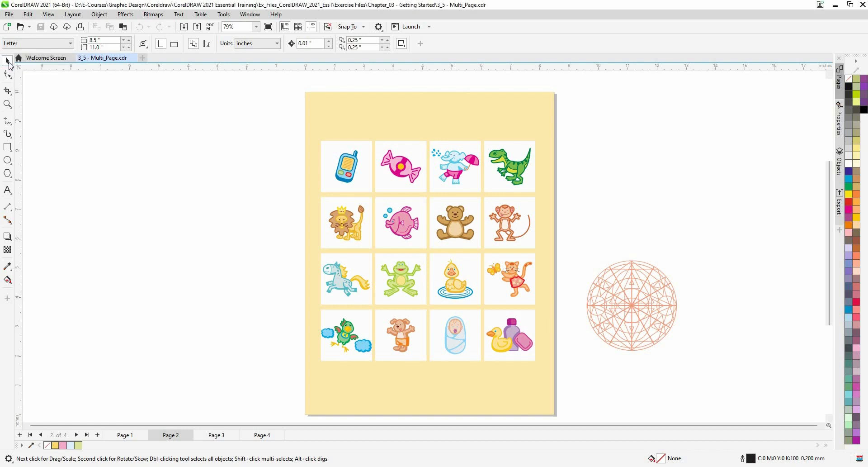
{"action": "left_click", "coordinate": [9, 64]}
{"action": "left_click", "coordinate": [20, 70]}
{"action": "left_click", "coordinate": [8, 69]}
{"action": "left_click", "coordinate": [10, 64]}
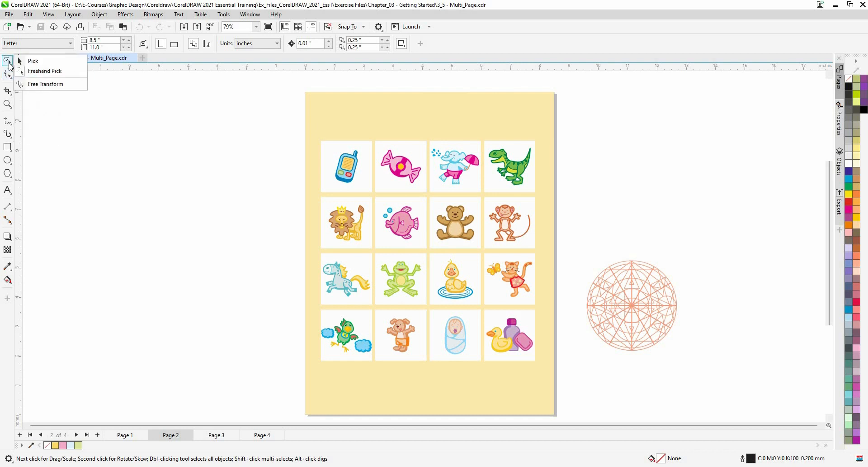
{"action": "left_click", "coordinate": [10, 64]}
{"action": "double_click", "coordinate": [10, 65]}
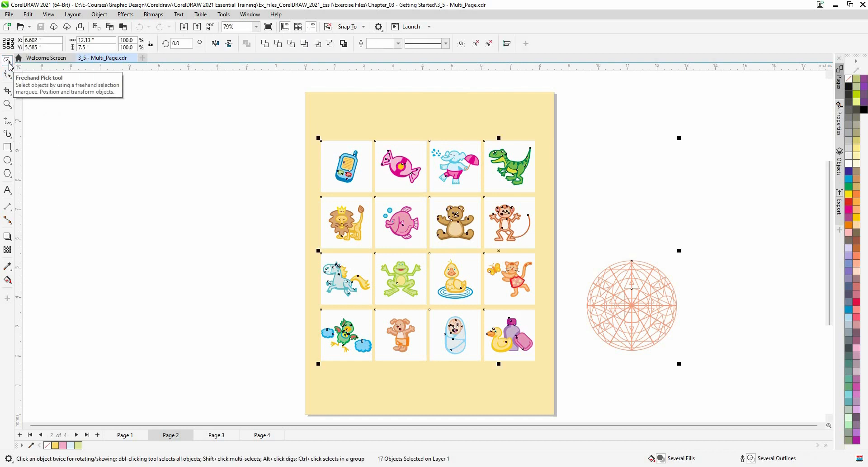
Return to the Pick tool and clear the selection of all objects.
{"action": "left_click", "coordinate": [10, 66]}
{"action": "left_click", "coordinate": [21, 60]}
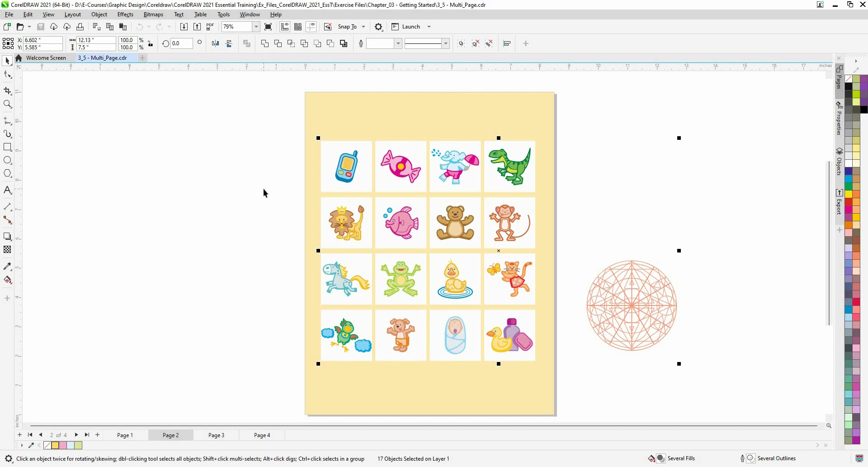
{"action": "key", "text": "Escape"}
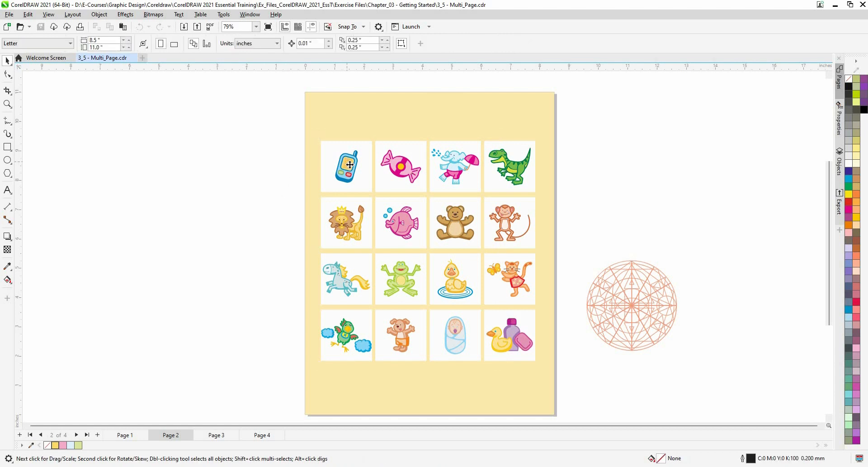
Move the phone picture to the page's upper-left corner, centred at about X 1.106", Y 9.586".
{"action": "left_click", "coordinate": [350, 165]}
{"action": "left_click_drag", "start_coordinate": [335, 149], "coordinate": [331, 144]}
{"action": "left_click_drag", "start_coordinate": [332, 153], "coordinate": [343, 141]}
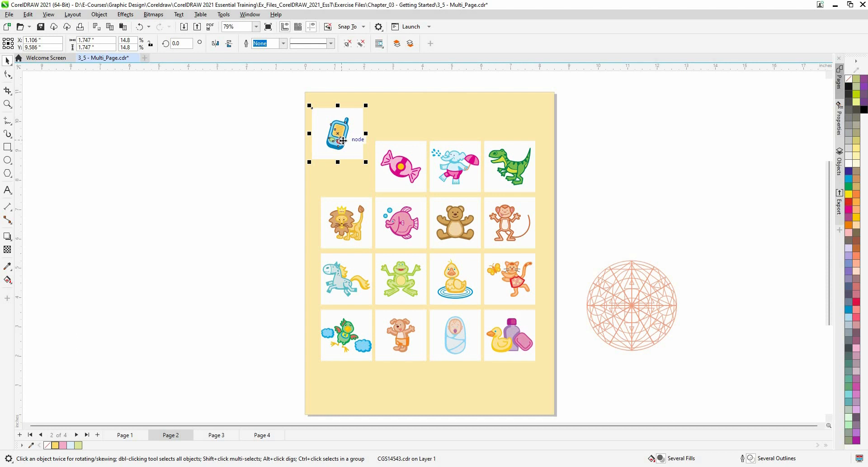
Shift the phone picture's rotation centre near its lower-right corner and rotate the picture to about 325.5 degrees.
{"action": "key", "text": "shift+F2"}
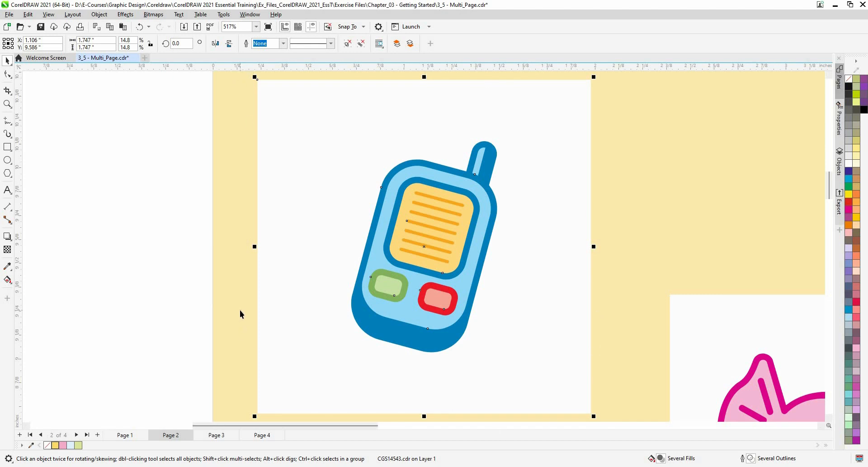
{"action": "left_click", "coordinate": [378, 276]}
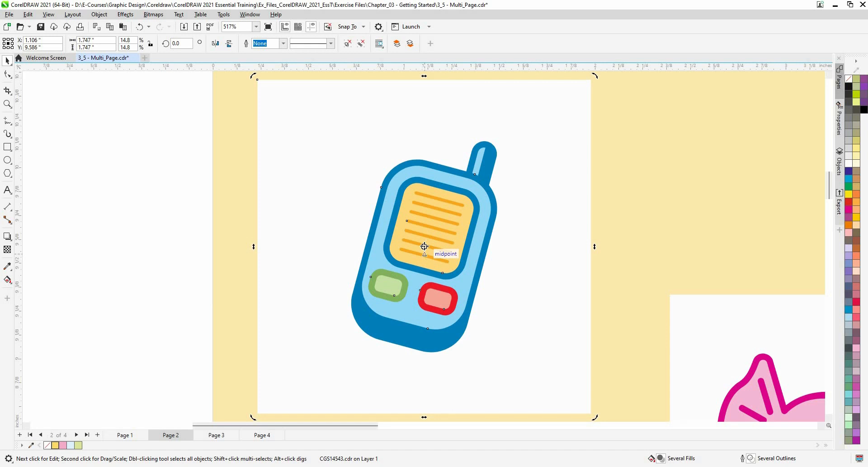
{"action": "mouse_move", "coordinate": [425, 246]}
{"action": "left_mouse_down"}
{"action": "mouse_move", "coordinate": [444, 256]}
{"action": "mouse_move", "coordinate": [576, 408]}
{"action": "left_mouse_up"}
{"action": "mouse_move", "coordinate": [254, 415]}
{"action": "left_mouse_down"}
{"action": "mouse_move", "coordinate": [259, 387]}
{"action": "mouse_move", "coordinate": [357, 323]}
{"action": "mouse_move", "coordinate": [506, 313]}
{"action": "mouse_move", "coordinate": [560, 330]}
{"action": "mouse_move", "coordinate": [477, 346]}
{"action": "left_mouse_up"}
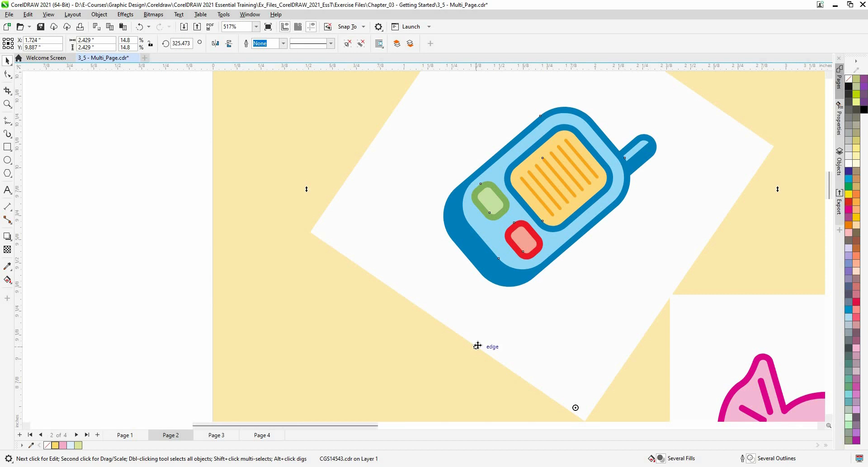
Undo the rotation of the phone picture.
{"action": "key", "text": "F4"}
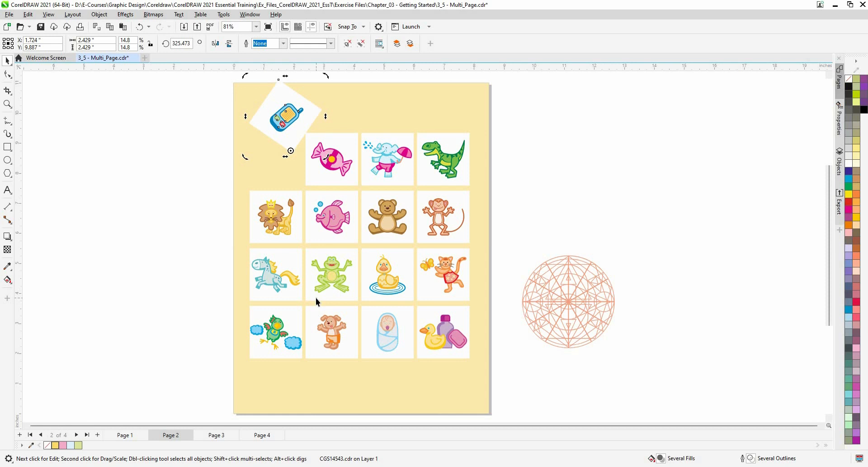
{"action": "left_click", "coordinate": [271, 118]}
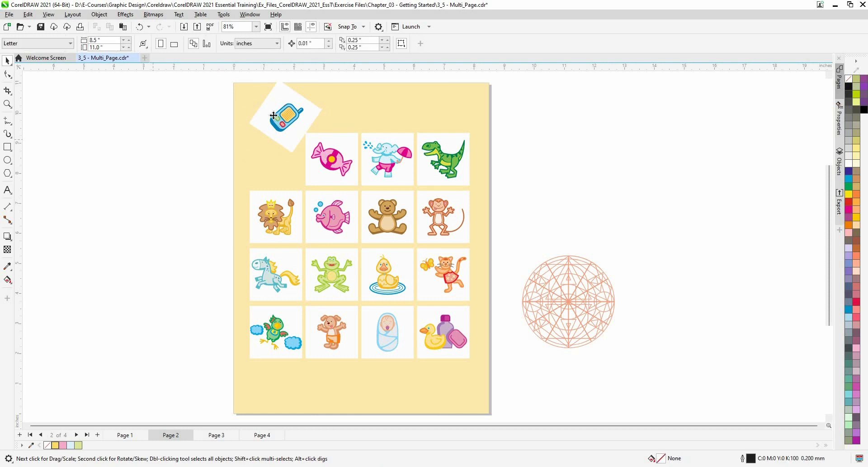
{"action": "key", "text": "ctrl+z"}
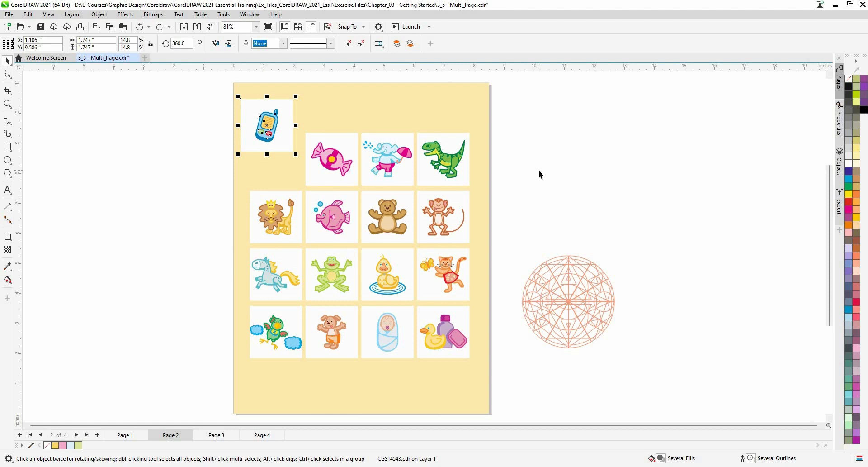
Marquee-select the elephant and dinosaur pictures together and clear the selection.
{"action": "scroll", "coordinate": [352, 183], "scroll_direction": "up", "scroll_amount": 1}
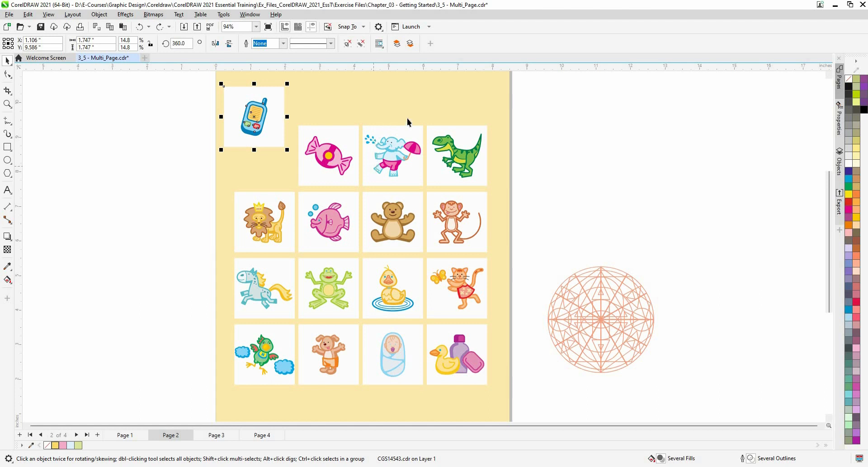
{"action": "left_click_drag", "start_coordinate": [564, 114], "coordinate": [360, 187]}
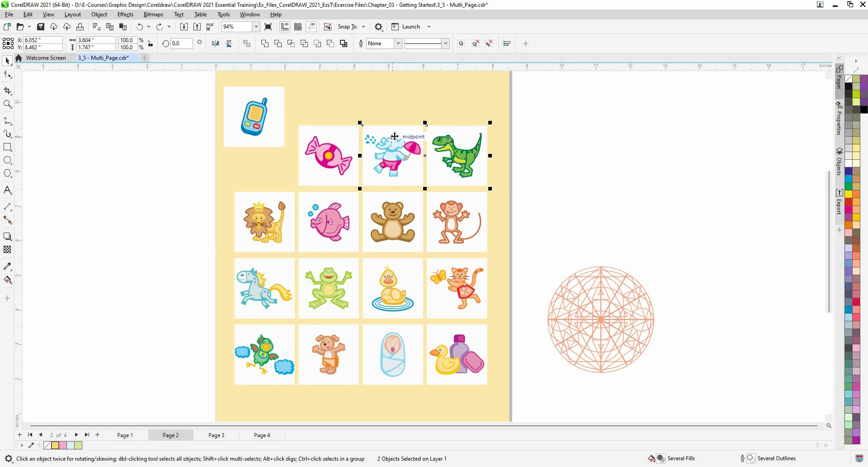
{"action": "left_click", "coordinate": [537, 116]}
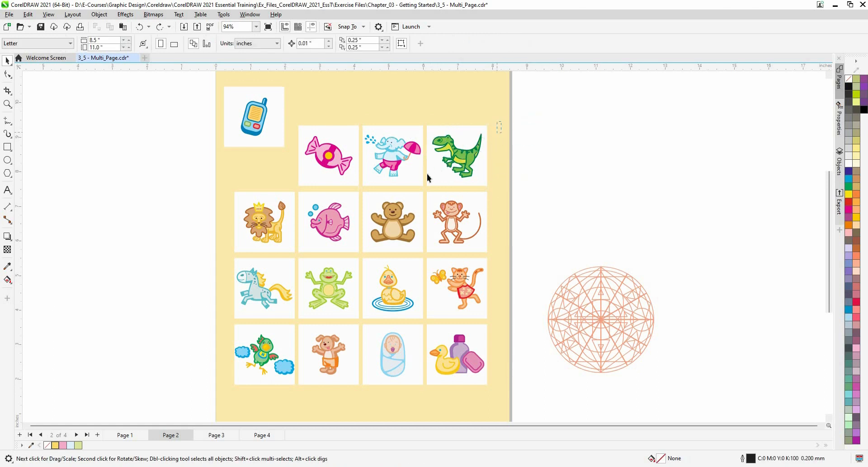
Practise selecting the dinosaur and elephant pictures individually and clearing the selection.
{"action": "left_click", "coordinate": [467, 167]}
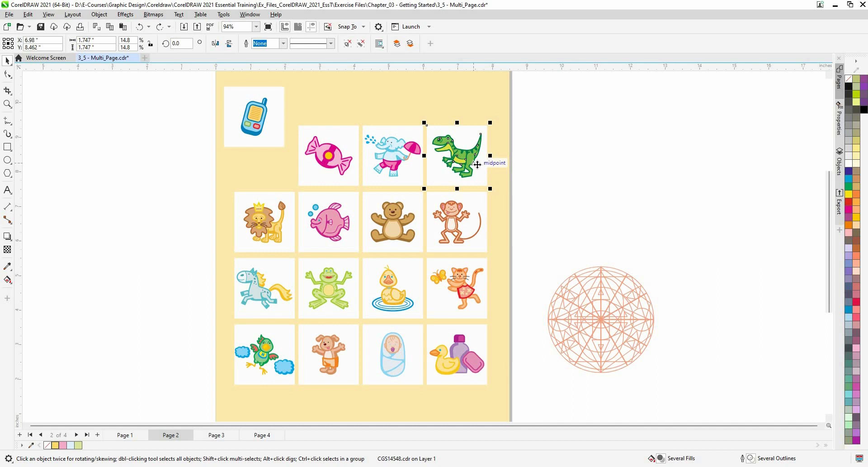
{"action": "right_click", "coordinate": [462, 158]}
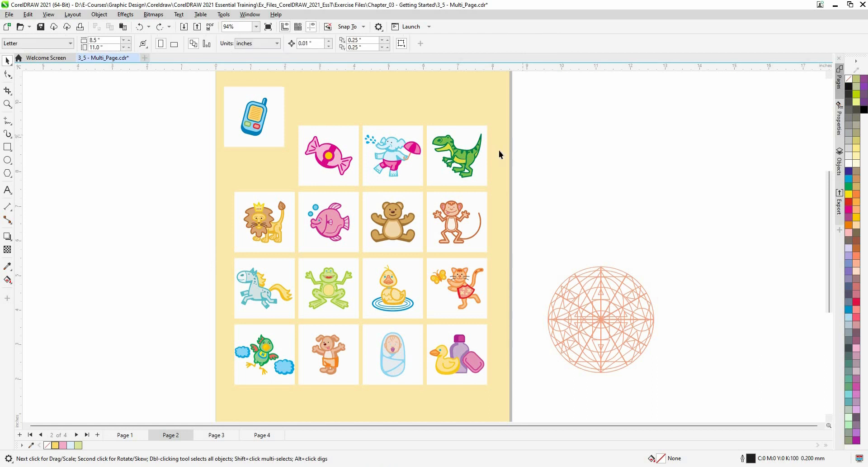
{"action": "left_click", "coordinate": [485, 160]}
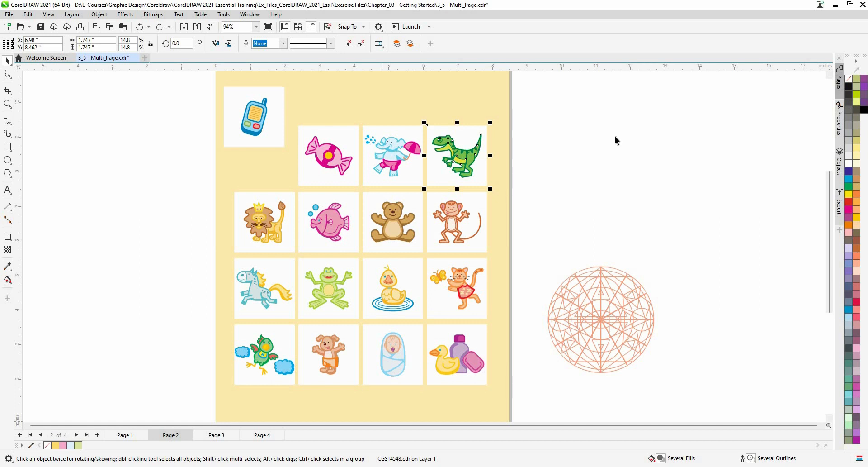
{"action": "key", "text": "Escape"}
{"action": "left_click", "coordinate": [469, 159]}
{"action": "left_click", "coordinate": [398, 164]}
{"action": "left_click", "coordinate": [270, 126]}
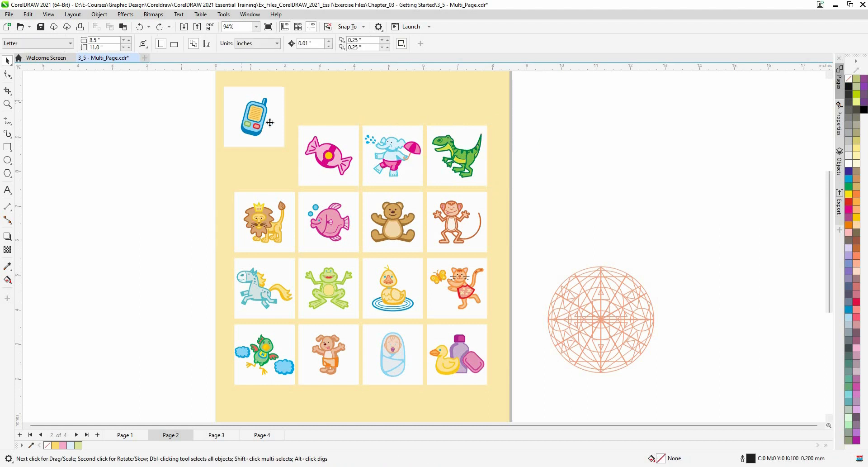
Ungroup the phone picture and move its white background square off the page's right side, to about X 10.149", Y 9.337".
{"action": "right_click", "coordinate": [271, 124]}
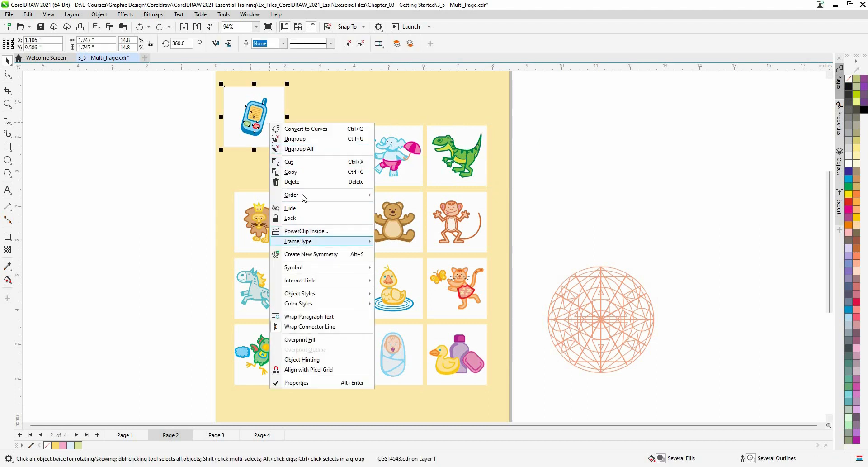
{"action": "left_click", "coordinate": [161, 163]}
{"action": "left_click", "coordinate": [249, 124]}
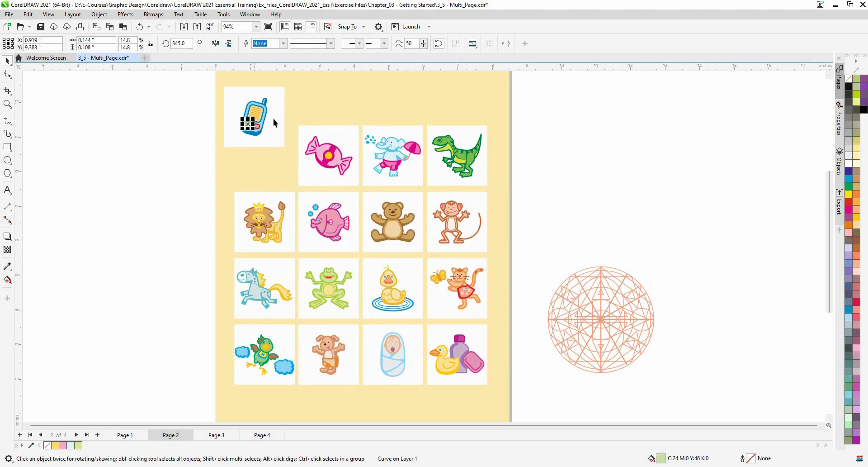
{"action": "left_click_drag", "start_coordinate": [278, 121], "coordinate": [589, 130]}
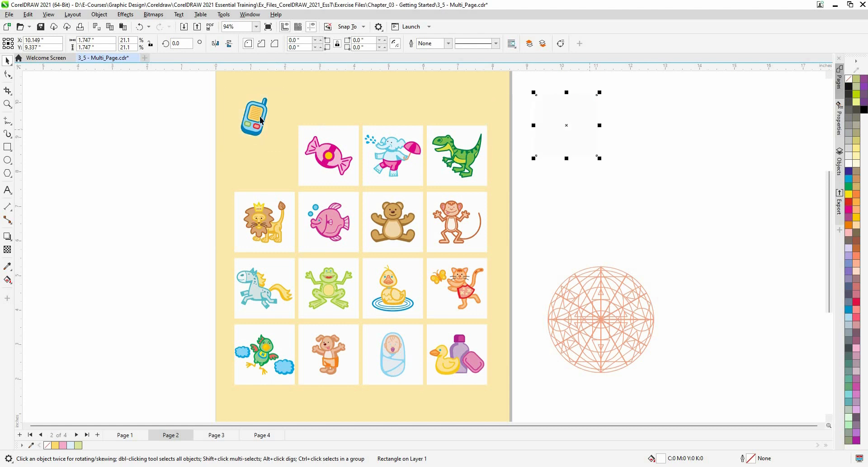
Marquee-select all the phone's parts and group them, leaving the white background square out.
{"action": "left_click", "coordinate": [275, 140]}
{"action": "left_click_drag", "start_coordinate": [230, 88], "coordinate": [275, 140]}
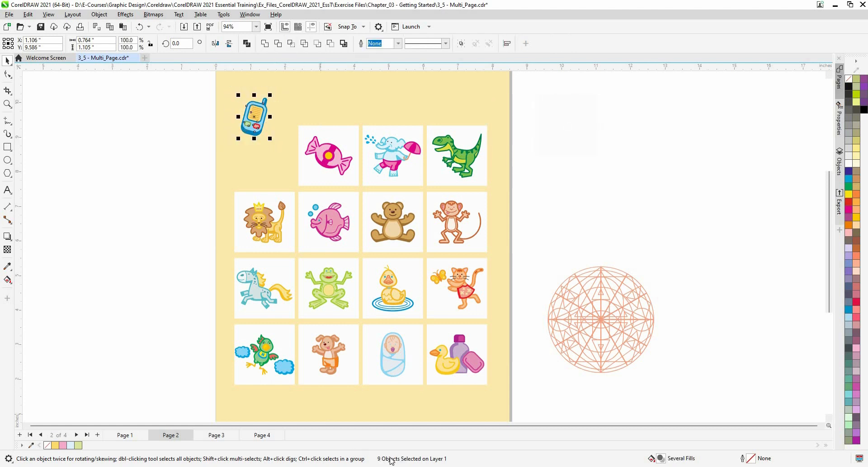
{"action": "key", "text": "ctrl+g"}
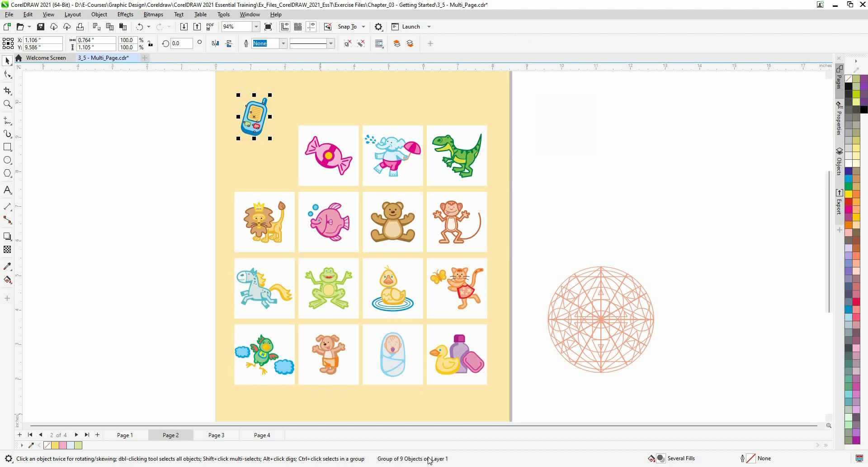
{"action": "left_click", "coordinate": [482, 156]}
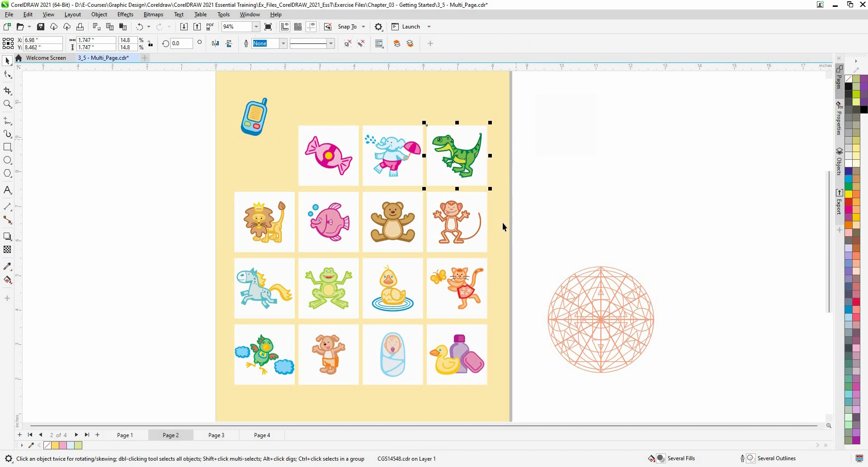
{"action": "left_click", "coordinate": [475, 192]}
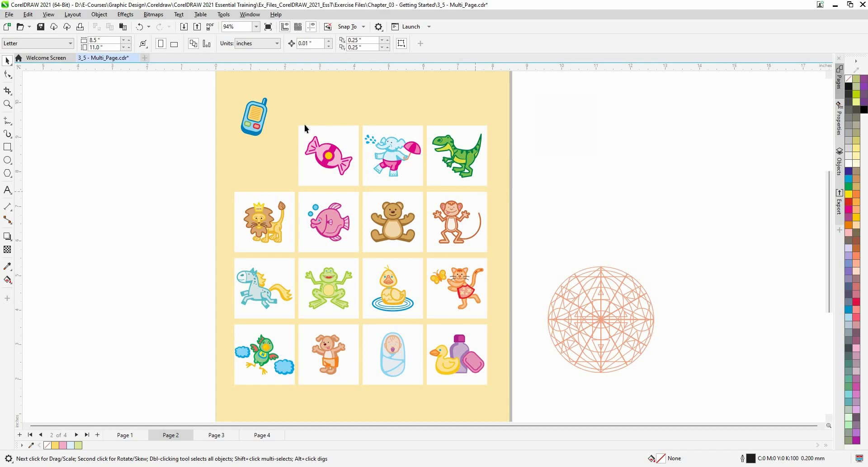
Move the red button shape inside the phone group to below the phone's lower-left corner, and undo the move.
{"action": "scroll", "coordinate": [241, 102], "scroll_direction": "up", "scroll_amount": 5}
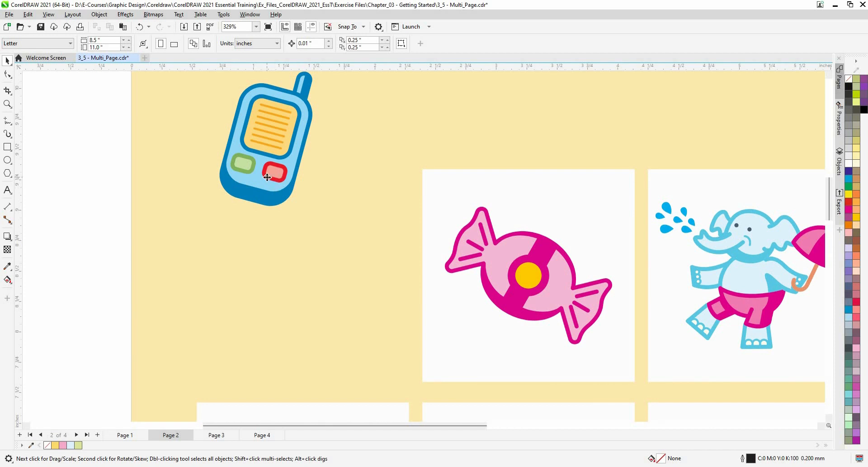
{"action": "left_click", "coordinate": [267, 177], "text": "ctrl"}
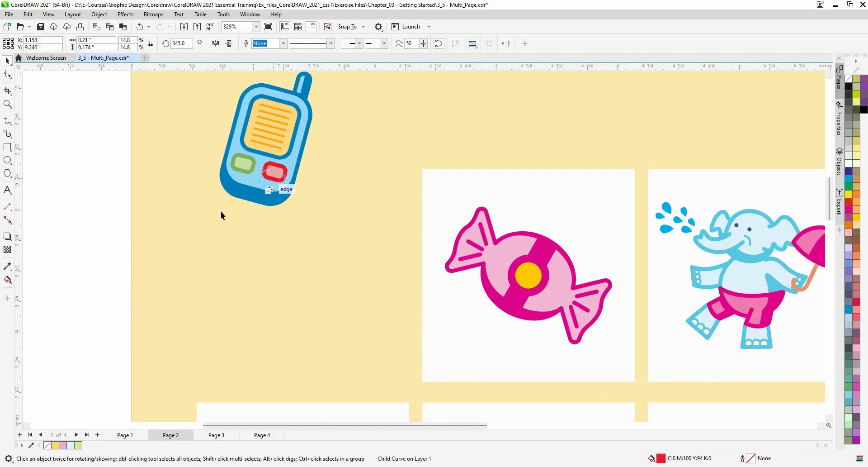
{"action": "mouse_move", "coordinate": [222, 211]}
{"action": "left_mouse_down"}
{"action": "mouse_move", "coordinate": [203, 246]}
{"action": "mouse_move", "coordinate": [221, 211]}
{"action": "left_mouse_up"}
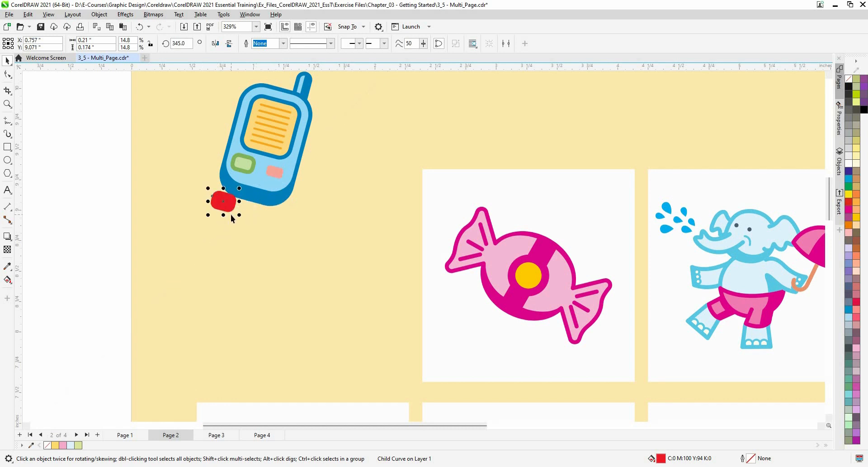
{"action": "key", "text": "ctrl+z"}
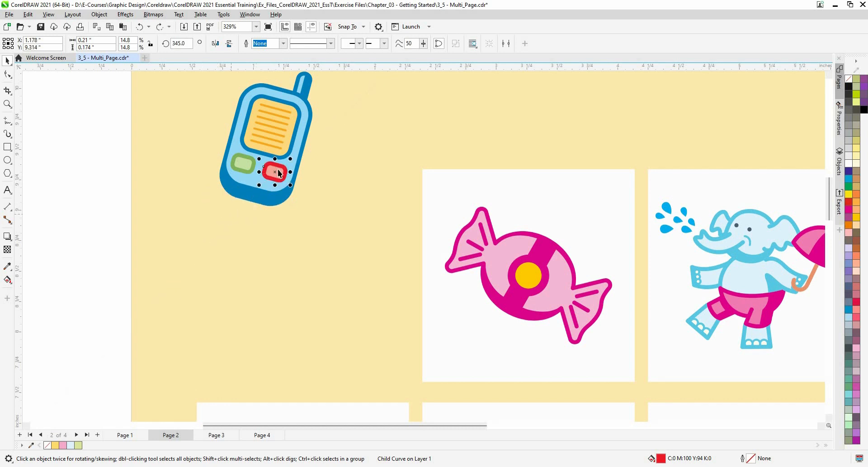
Try to move the red button shape slightly up within the phone group, and undo it.
{"action": "scroll", "coordinate": [265, 174], "scroll_direction": "up", "scroll_amount": 2}
{"action": "scroll", "coordinate": [290, 171], "scroll_direction": "up", "scroll_amount": 1}
{"action": "scroll", "coordinate": [290, 171], "scroll_direction": "down", "scroll_amount": 3}
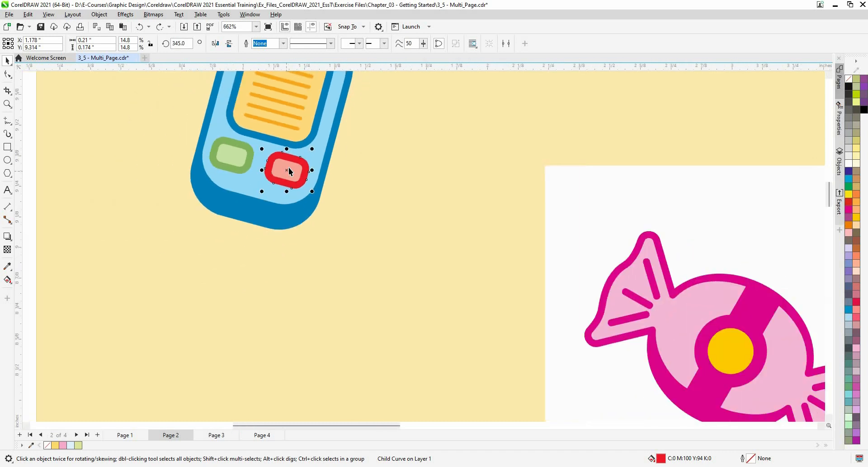
{"action": "scroll", "coordinate": [290, 171], "scroll_direction": "down", "scroll_amount": 4}
{"action": "scroll", "coordinate": [289, 171], "scroll_direction": "up", "scroll_amount": 2}
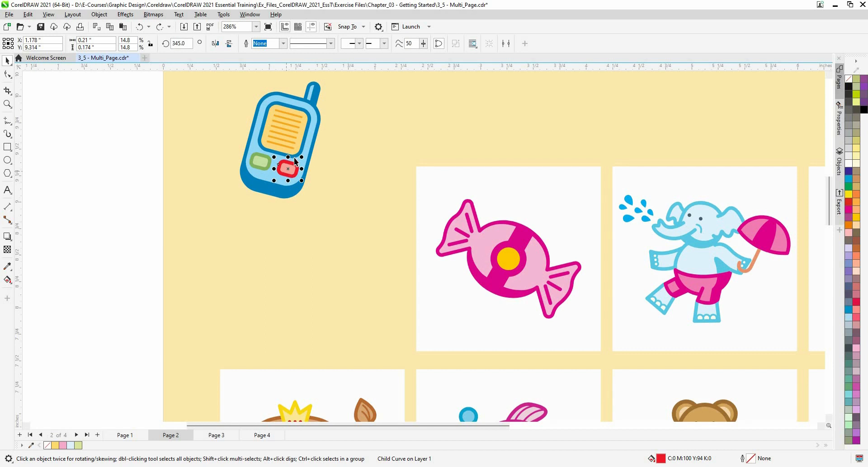
{"action": "scroll", "coordinate": [319, 170], "scroll_direction": "up", "scroll_amount": 3}
{"action": "left_click_drag", "start_coordinate": [315, 163], "coordinate": [335, 153]}
{"action": "key", "text": "ctrl+z"}
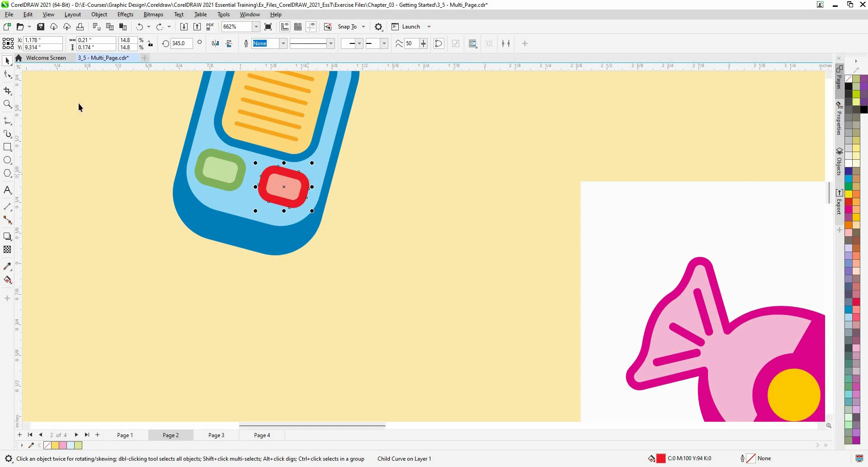
Select the whole phone group by lassoing around it with the Freehand Pick tool, and clear the selection.
{"action": "left_click", "coordinate": [7, 61]}
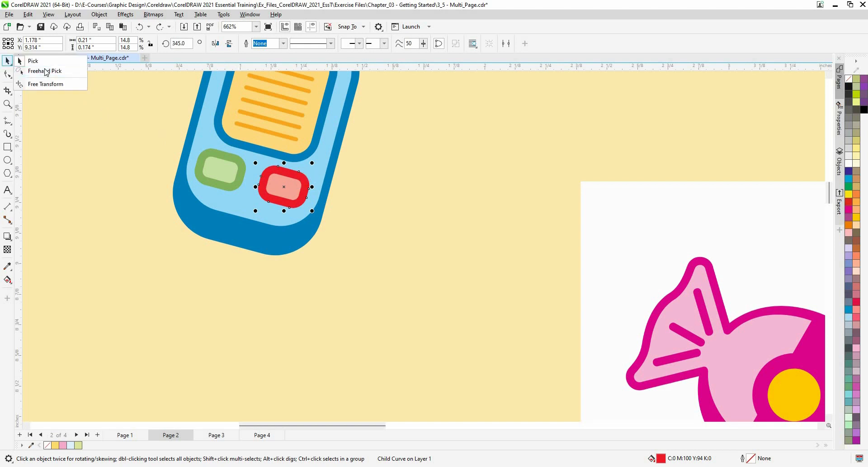
{"action": "left_click", "coordinate": [47, 71]}
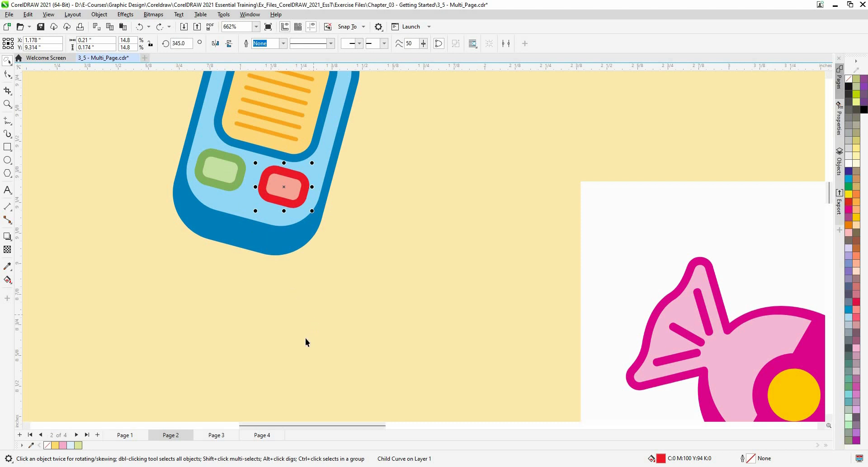
{"action": "scroll", "coordinate": [303, 357], "scroll_direction": "down", "scroll_amount": 2}
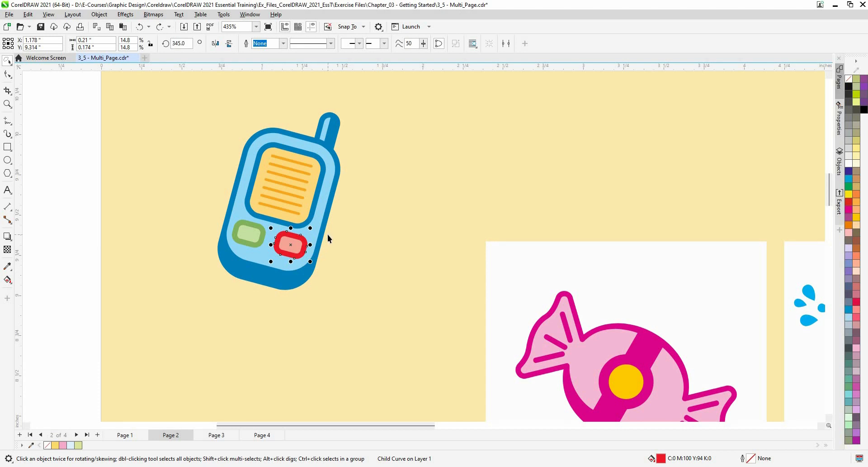
{"action": "key", "text": "shift+F4"}
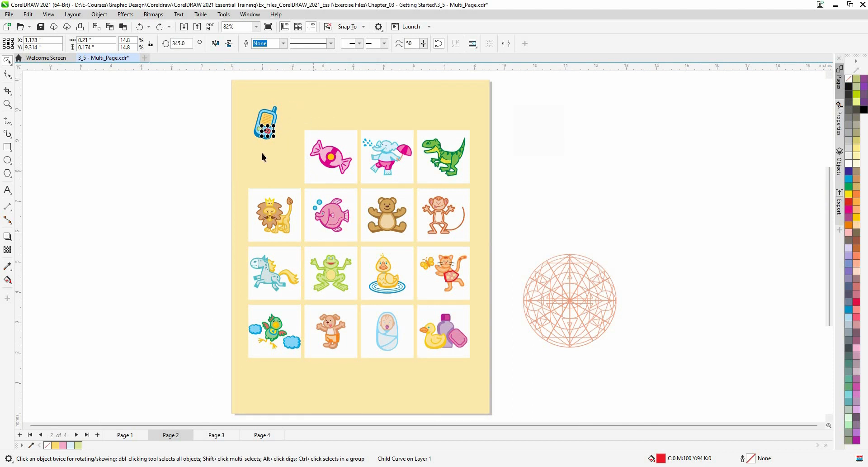
{"action": "mouse_move", "coordinate": [263, 153]}
{"action": "left_mouse_down"}
{"action": "mouse_move", "coordinate": [241, 113]}
{"action": "mouse_move", "coordinate": [251, 118]}
{"action": "left_mouse_up"}
{"action": "scroll", "coordinate": [251, 118], "scroll_direction": "up", "scroll_amount": 2}
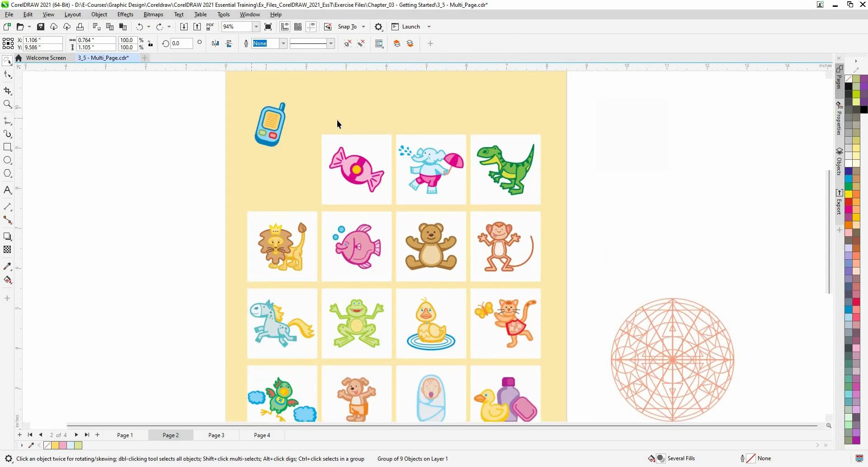
{"action": "scroll", "coordinate": [283, 138], "scroll_direction": "up", "scroll_amount": 3}
{"action": "key", "text": "Escape"}
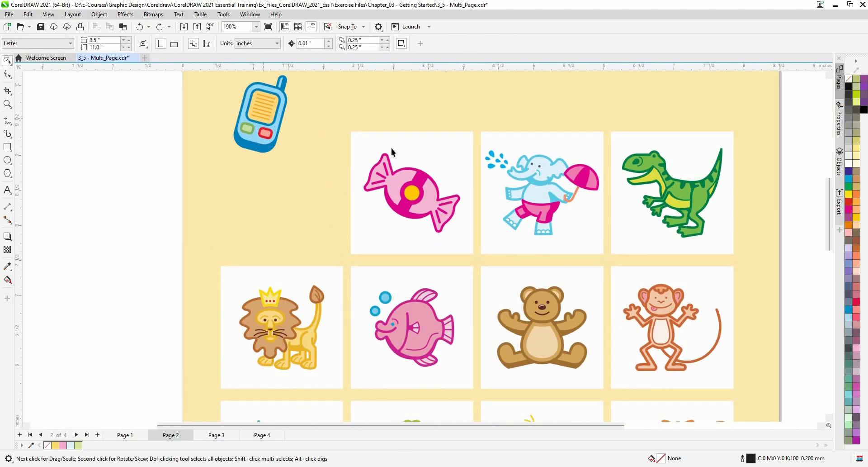
Practise freehand selections around the candy picture, undo the trial moves and leave the candy picture selected.
{"action": "left_click_drag", "start_coordinate": [402, 216], "coordinate": [412, 298]}
{"action": "key", "text": "ctrl+z"}
{"action": "mouse_move", "coordinate": [374, 93]}
{"action": "left_mouse_down"}
{"action": "mouse_move", "coordinate": [289, 177]}
{"action": "mouse_move", "coordinate": [413, 259]}
{"action": "mouse_move", "coordinate": [481, 260]}
{"action": "mouse_move", "coordinate": [478, 120]}
{"action": "mouse_move", "coordinate": [454, 176]}
{"action": "mouse_move", "coordinate": [354, 102]}
{"action": "left_mouse_up"}
{"action": "mouse_move", "coordinate": [333, 242]}
{"action": "left_mouse_down"}
{"action": "mouse_move", "coordinate": [422, 259]}
{"action": "mouse_move", "coordinate": [469, 255]}
{"action": "mouse_move", "coordinate": [484, 237]}
{"action": "mouse_move", "coordinate": [479, 116]}
{"action": "mouse_move", "coordinate": [452, 158]}
{"action": "mouse_move", "coordinate": [370, 102]}
{"action": "left_mouse_up"}
{"action": "mouse_move", "coordinate": [308, 225]}
{"action": "left_mouse_down"}
{"action": "mouse_move", "coordinate": [343, 257]}
{"action": "mouse_move", "coordinate": [373, 265]}
{"action": "mouse_move", "coordinate": [469, 260]}
{"action": "mouse_move", "coordinate": [487, 232]}
{"action": "mouse_move", "coordinate": [479, 140]}
{"action": "left_mouse_up"}
{"action": "mouse_move", "coordinate": [480, 105]}
{"action": "left_mouse_down"}
{"action": "mouse_move", "coordinate": [435, 164]}
{"action": "mouse_move", "coordinate": [466, 201]}
{"action": "left_mouse_up"}
{"action": "left_click_drag", "start_coordinate": [398, 161], "coordinate": [325, 185]}
{"action": "key", "text": "ctrl+z"}
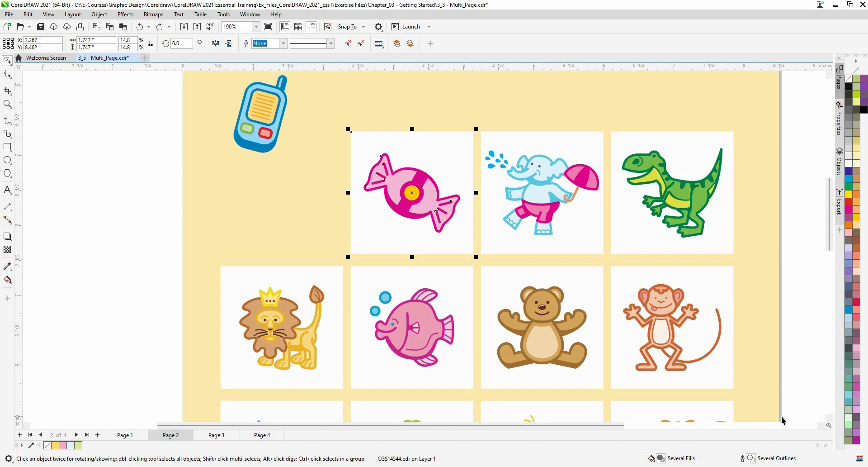
Scale the candy picture down to about 1.223" square with Free Transform, anchored near its lower-left part.
{"action": "left_click", "coordinate": [13, 67]}
{"action": "left_click", "coordinate": [40, 84]}
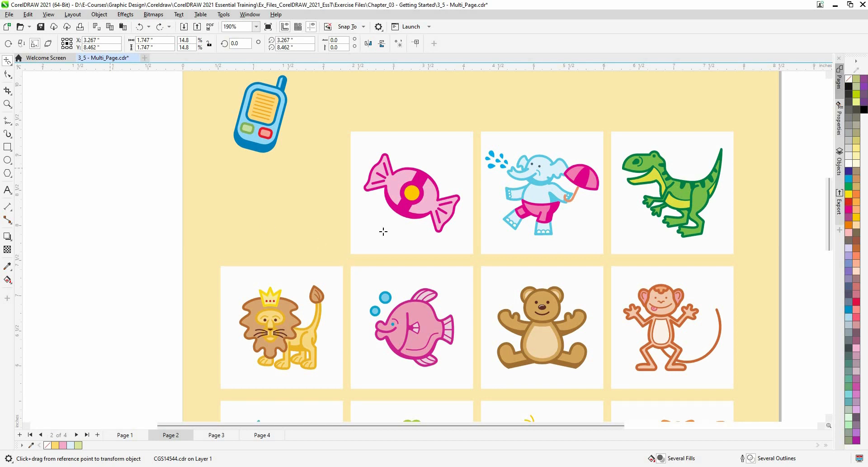
{"action": "left_click_drag", "start_coordinate": [385, 235], "coordinate": [418, 206]}
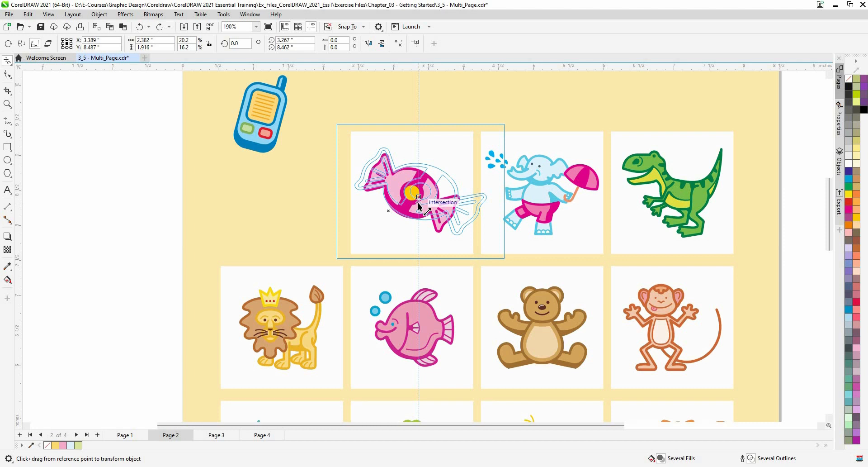
{"action": "left_click_drag", "start_coordinate": [418, 205], "coordinate": [391, 235]}
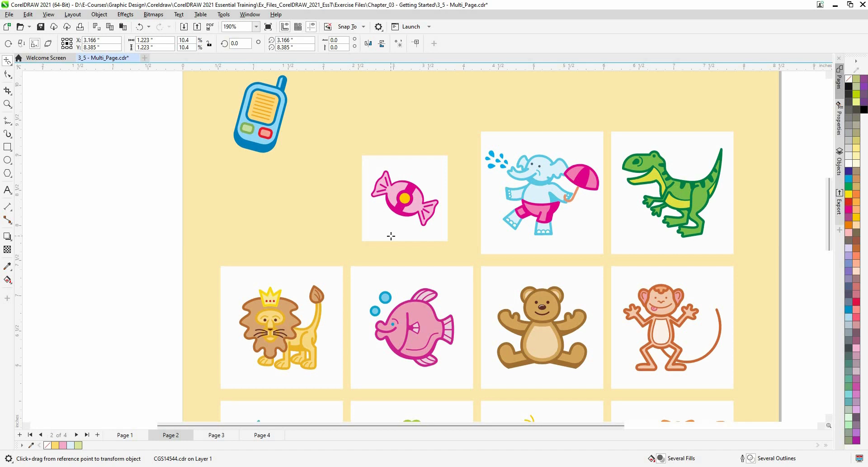
Return to the Pick tool and select all objects on Page 2 and around it.
{"action": "left_click", "coordinate": [11, 63]}
{"action": "left_click", "coordinate": [18, 61]}
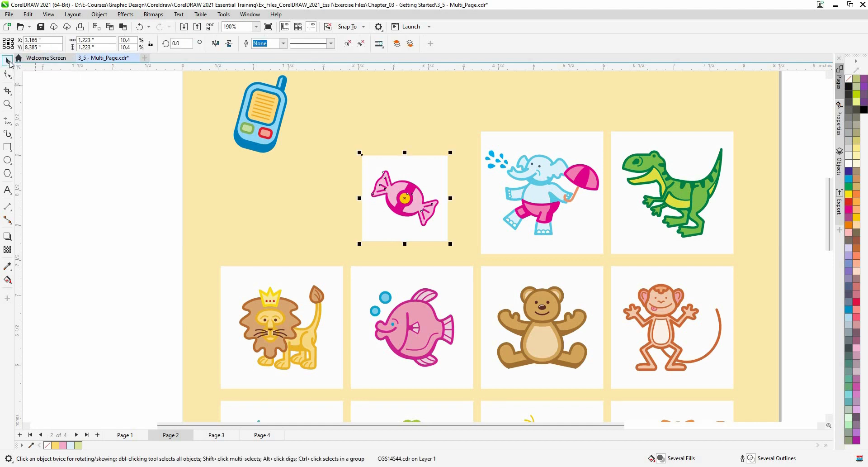
{"action": "double_click", "coordinate": [7, 60]}
{"action": "scroll", "coordinate": [269, 187], "scroll_direction": "down", "scroll_amount": 4}
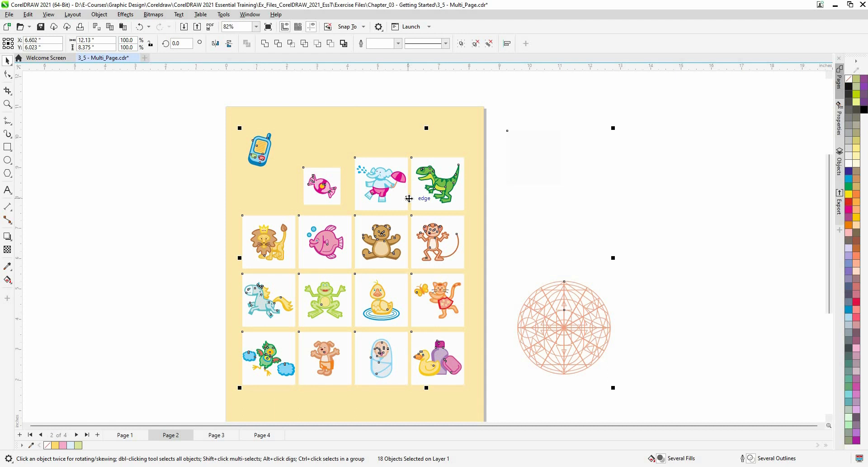
Look through the shape-editing tools, activating the Smooth tool and the Smear tool.
{"action": "left_click", "coordinate": [8, 75]}
{"action": "left_click", "coordinate": [37, 87]}
{"action": "left_click", "coordinate": [8, 76]}
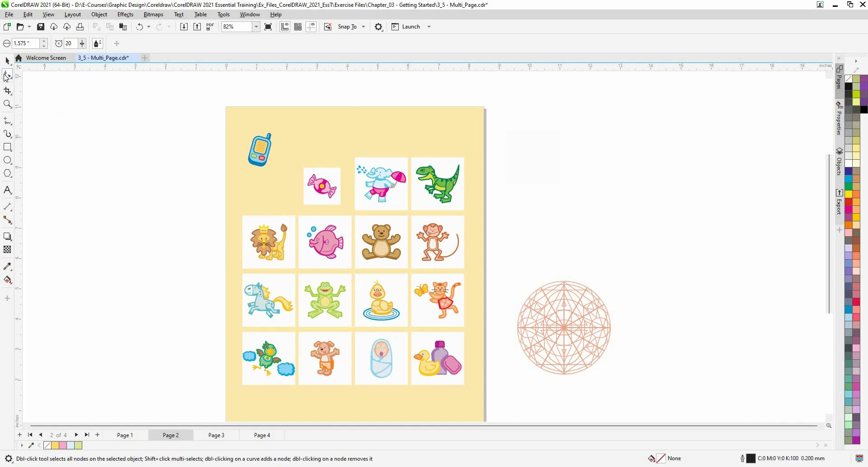
{"action": "left_click", "coordinate": [5, 76]}
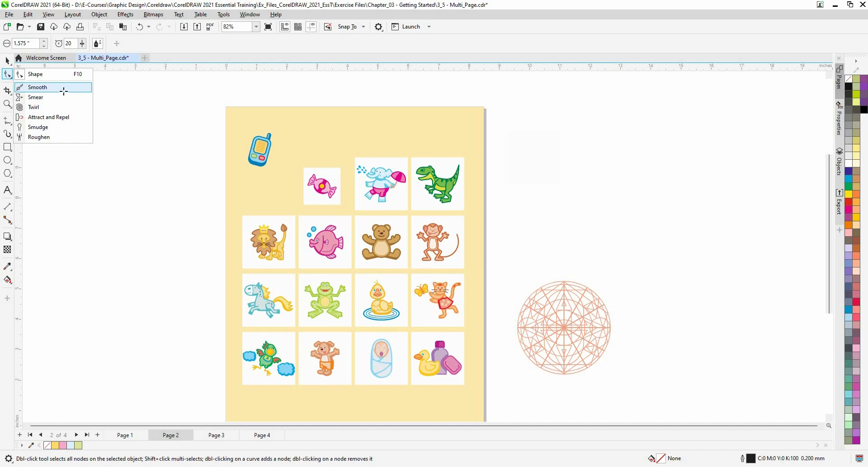
{"action": "left_click", "coordinate": [51, 97]}
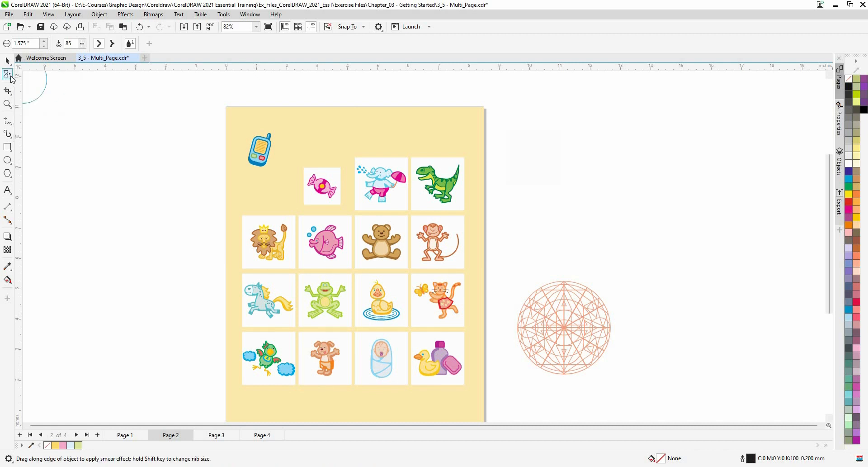
{"action": "left_click", "coordinate": [8, 76]}
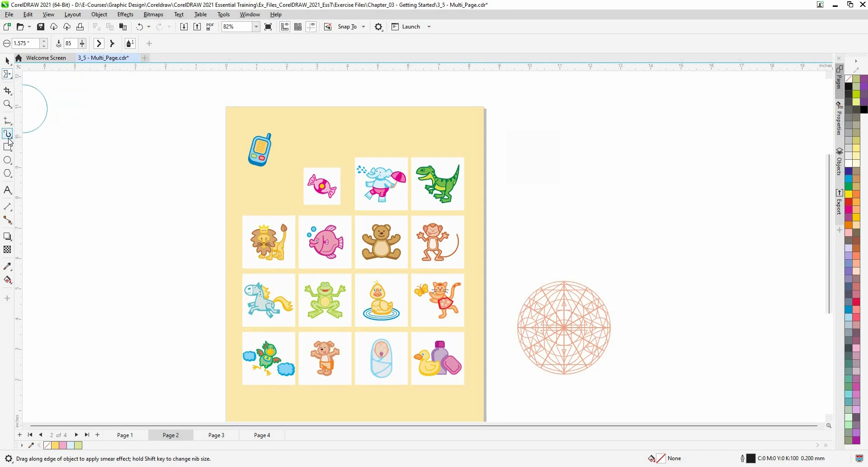
Draw a nearly horizontal Freehand line about 3.73" long in the empty area off the page's upper left side.
{"action": "left_click", "coordinate": [8, 124]}
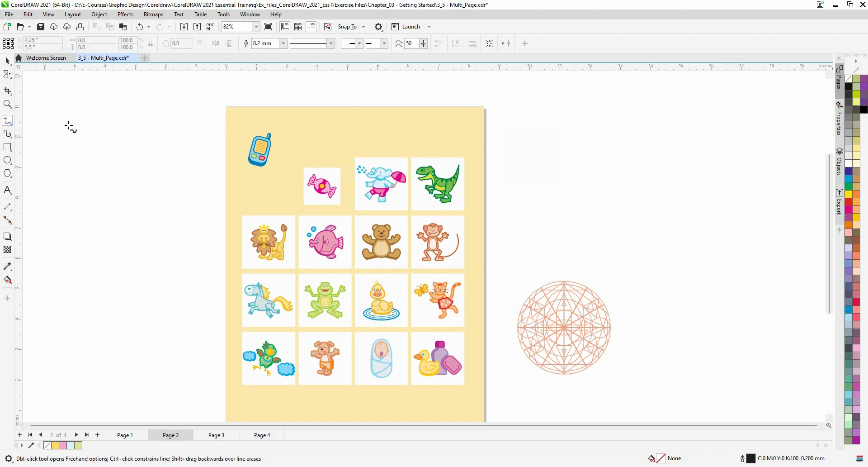
{"action": "left_click_drag", "start_coordinate": [68, 125], "coordinate": [181, 126]}
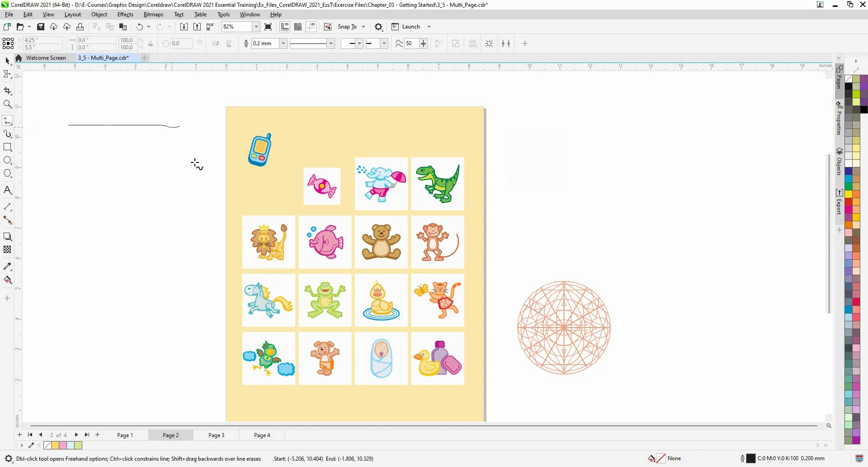
{"action": "scroll", "coordinate": [118, 121], "scroll_direction": "up", "scroll_amount": 1}
{"action": "left_click_drag", "start_coordinate": [247, 140], "coordinate": [390, 160]}
Activate the Shape tool and select the freehand line's start node and its inner node near the right end.
{"action": "left_click", "coordinate": [8, 75]}
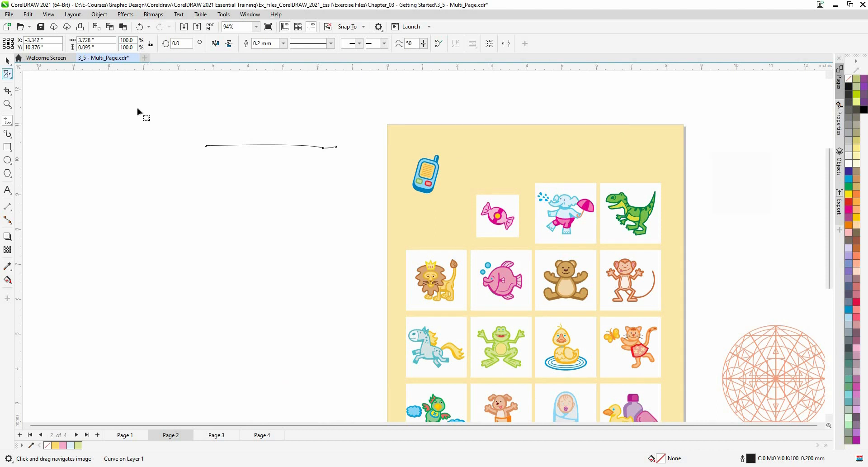
{"action": "left_click", "coordinate": [204, 146]}
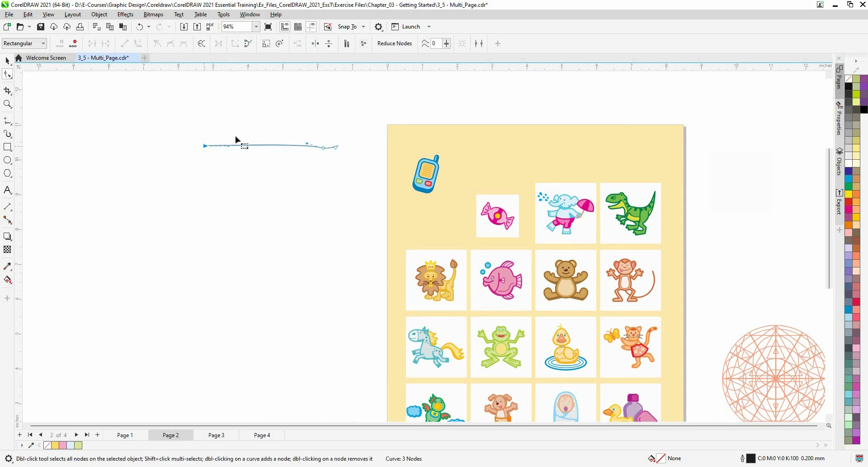
{"action": "left_click_drag", "start_coordinate": [325, 154], "coordinate": [325, 155]}
{"action": "left_click", "coordinate": [332, 145]}
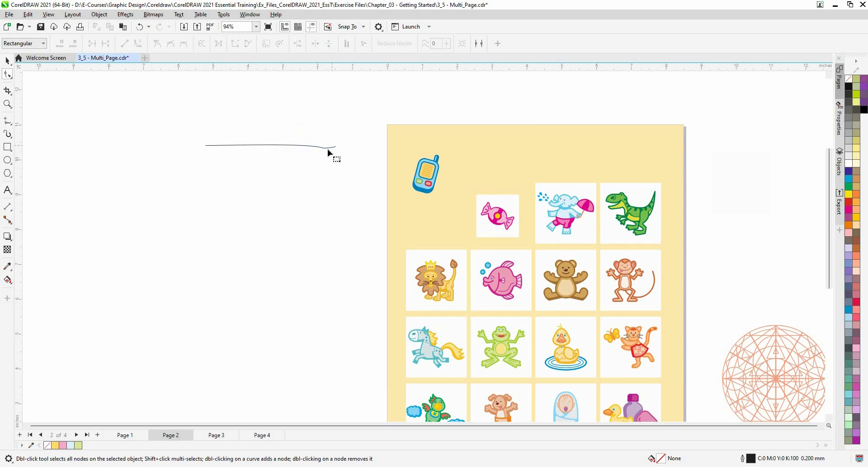
{"action": "left_click", "coordinate": [325, 147]}
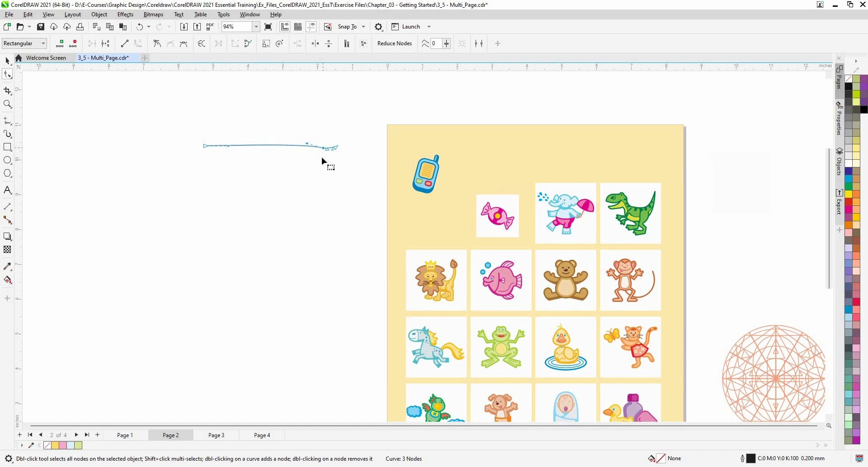
{"action": "left_click", "coordinate": [321, 156]}
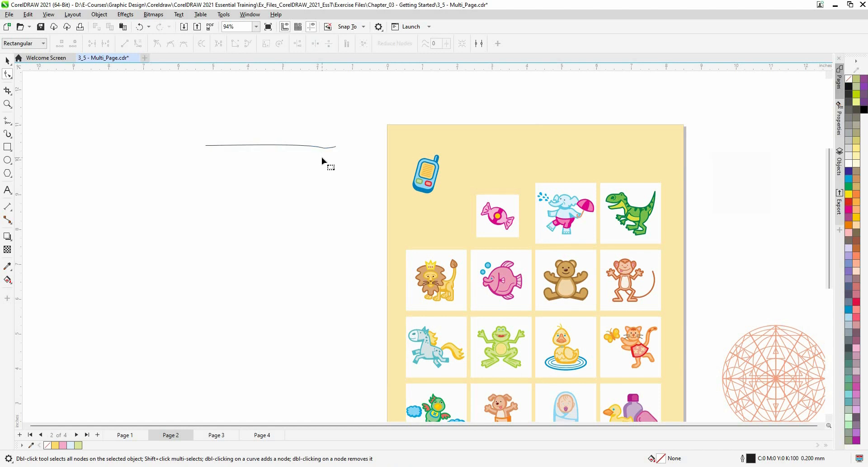
Bend the freehand line into an arch by lowering its start node and pulling the control handles of its long segment upward.
{"action": "left_click", "coordinate": [14, 82]}
{"action": "left_click", "coordinate": [245, 145]}
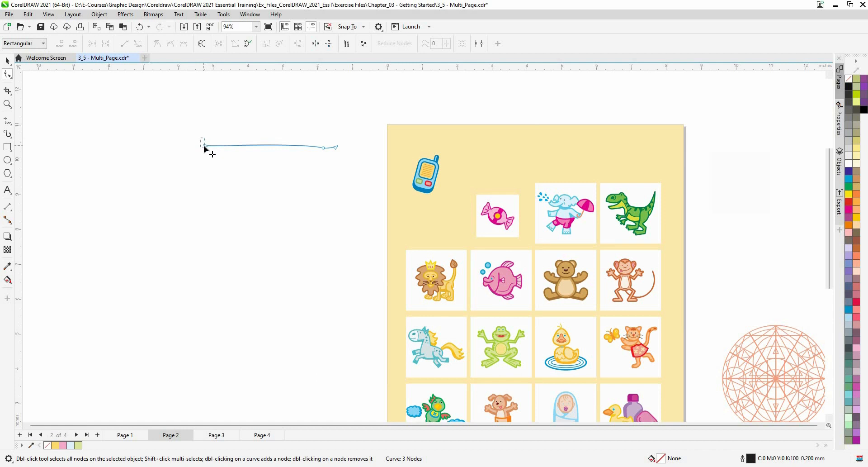
{"action": "left_click_drag", "start_coordinate": [204, 146], "coordinate": [183, 111]}
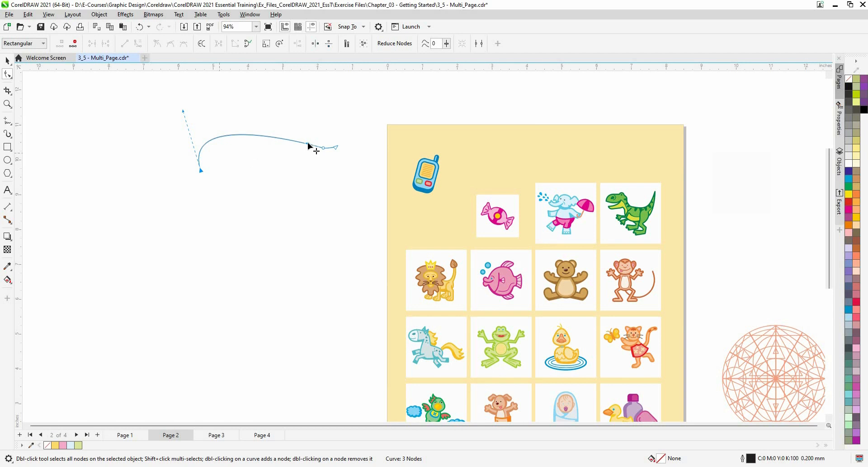
{"action": "left_click_drag", "start_coordinate": [308, 145], "coordinate": [304, 82]}
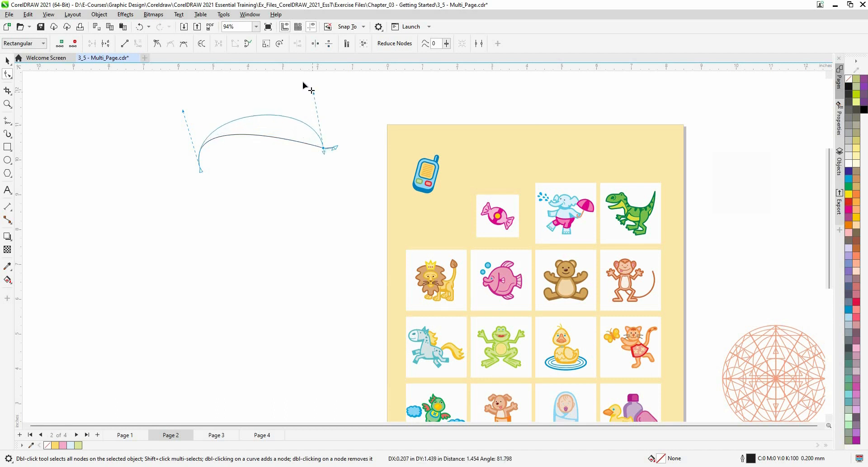
Delete the curve's inner node, and add a new node on its right part pulled down into a dip.
{"action": "double_click", "coordinate": [323, 147]}
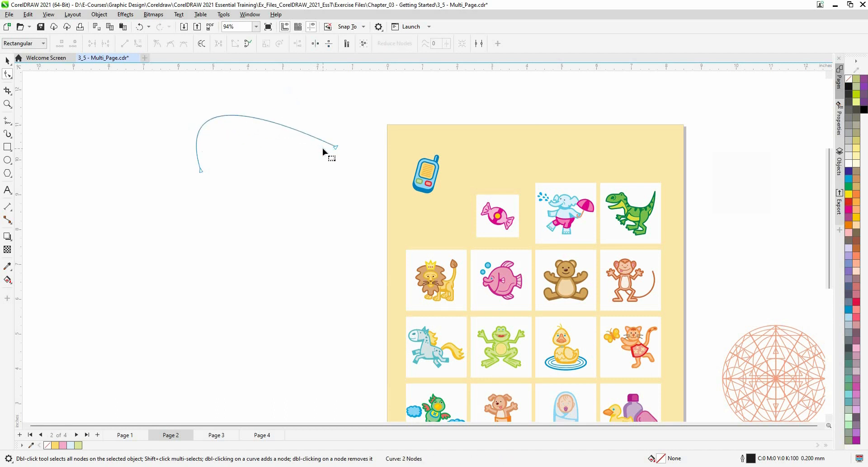
{"action": "double_click", "coordinate": [302, 132]}
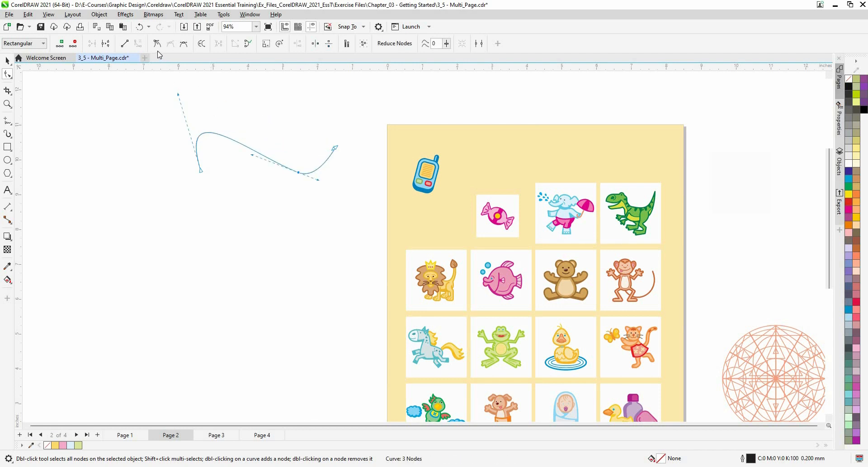
Convert the segment left of the inner node to a straight line, and reshape the curve by moving its nodes and handle.
{"action": "left_click", "coordinate": [124, 44]}
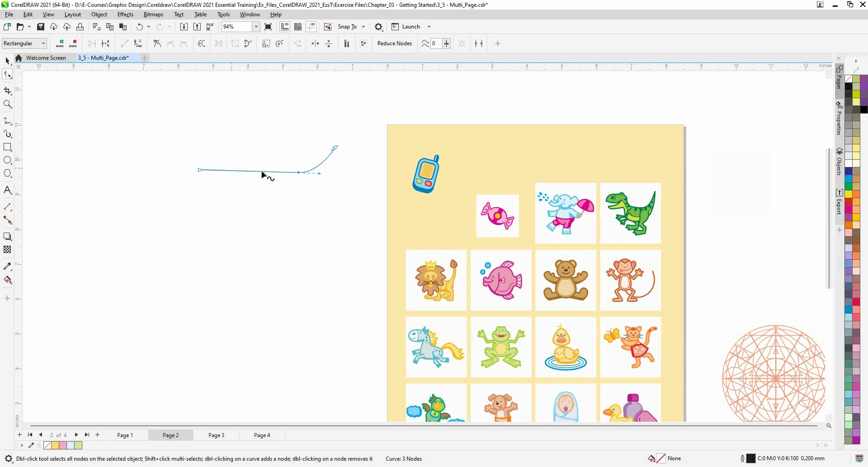
{"action": "left_click_drag", "start_coordinate": [263, 172], "coordinate": [338, 122]}
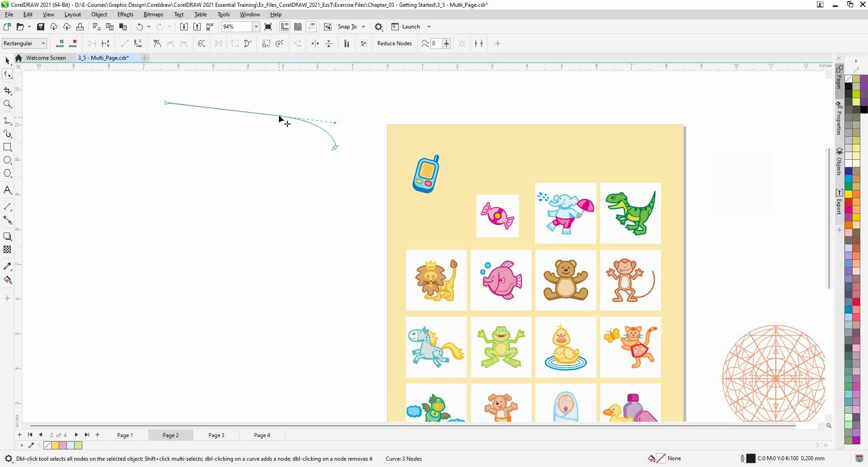
{"action": "left_click_drag", "start_coordinate": [279, 115], "coordinate": [262, 98]}
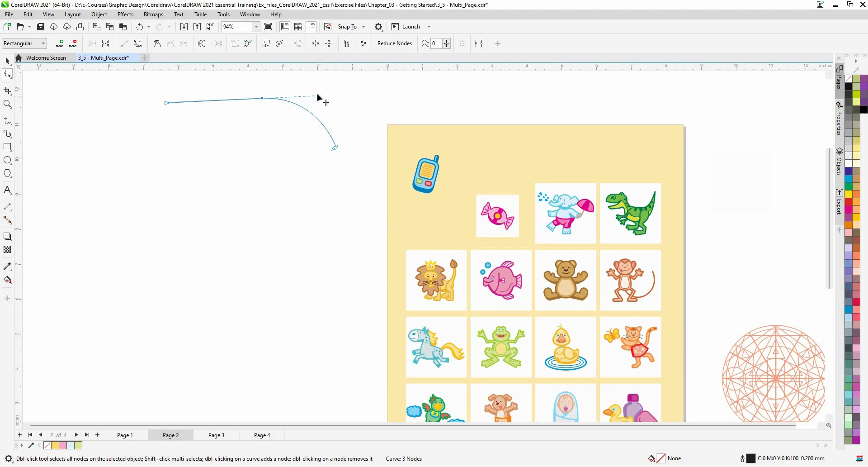
{"action": "left_click_drag", "start_coordinate": [376, 69], "coordinate": [370, 113]}
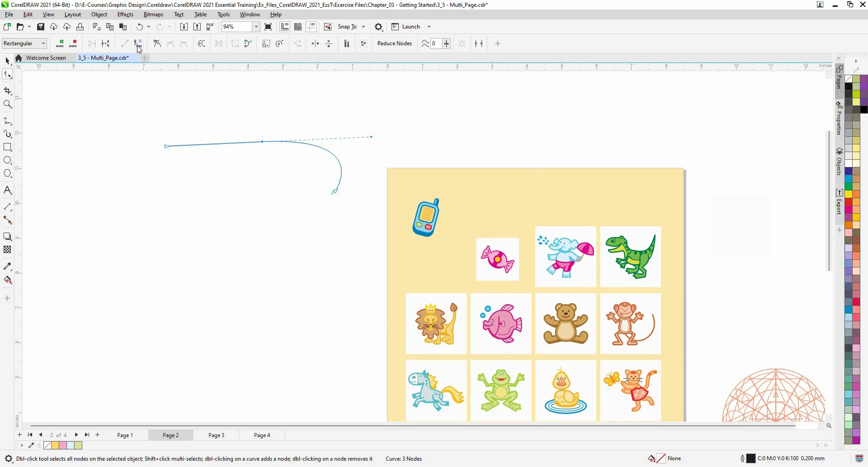
Convert the straight segment back to a curve, and reshape it by raising the middle node and adjusting the handles.
{"action": "left_click", "coordinate": [232, 143]}
{"action": "left_click_drag", "start_coordinate": [230, 143], "coordinate": [207, 145]}
{"action": "left_click_drag", "start_coordinate": [372, 152], "coordinate": [390, 113]}
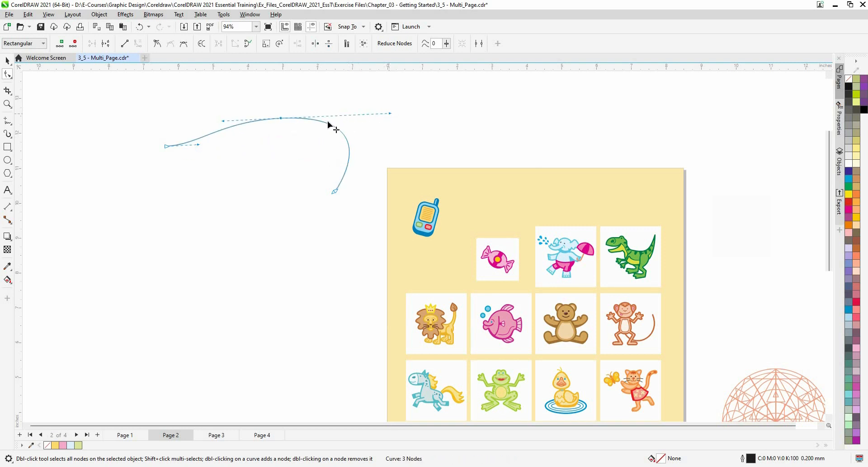
{"action": "left_click_drag", "start_coordinate": [335, 129], "coordinate": [318, 113]}
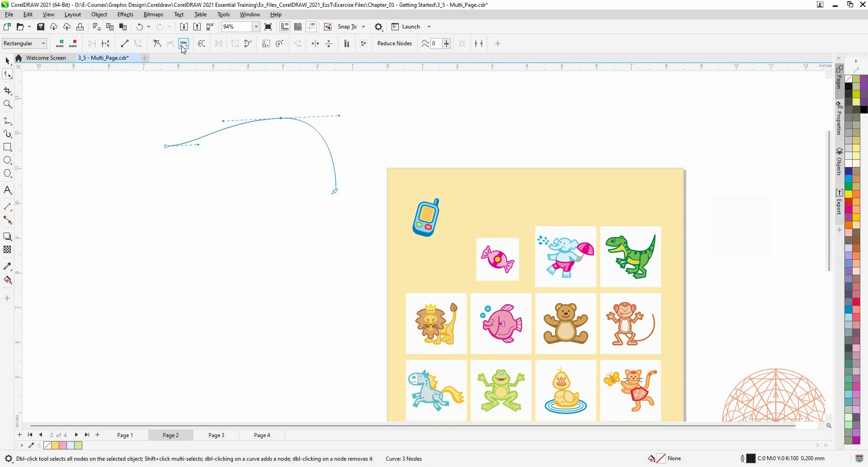
Make the curve's middle node symmetrical, and lengthen and tilt its handles downward to the right.
{"action": "left_click", "coordinate": [182, 47]}
{"action": "left_click_drag", "start_coordinate": [330, 180], "coordinate": [368, 174]}
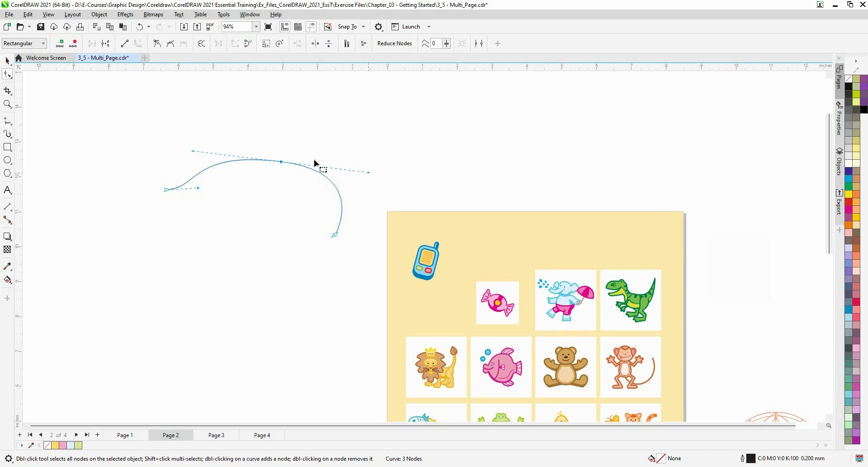
Add and remove a node on the curve's left part, and delete the curve's middle node with the Shape tool.
{"action": "double_click", "coordinate": [228, 161]}
{"action": "double_click", "coordinate": [229, 162]}
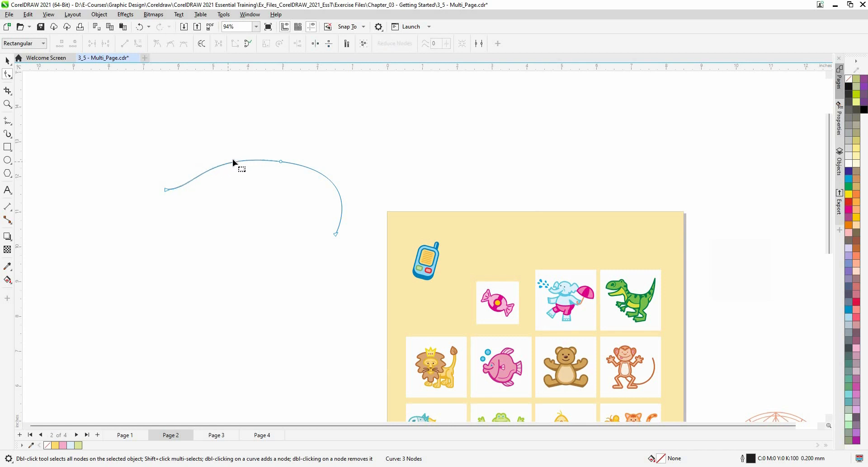
{"action": "double_click", "coordinate": [281, 161]}
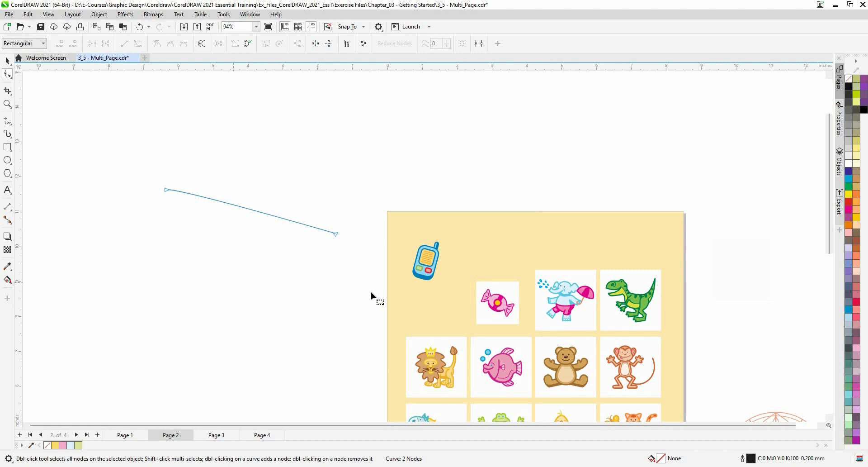
Select the whole curve beside the page with the Pick tool and delete it.
{"action": "scroll", "coordinate": [348, 265], "scroll_direction": "down", "scroll_amount": 2}
{"action": "scroll", "coordinate": [462, 315], "scroll_direction": "up", "scroll_amount": 1}
{"action": "left_click_drag", "start_coordinate": [493, 337], "coordinate": [509, 207]}
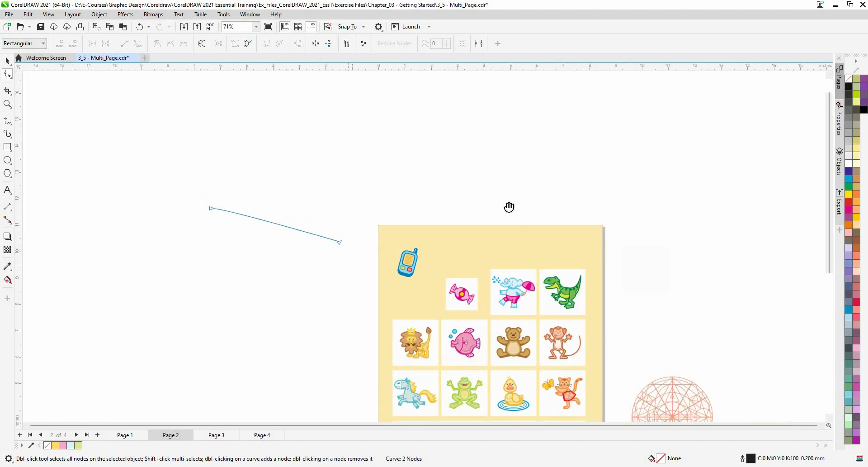
{"action": "left_click", "coordinate": [7, 60]}
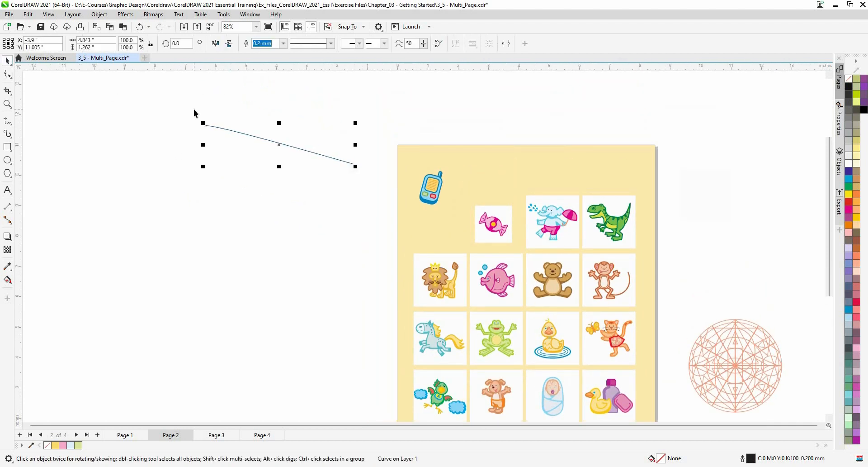
{"action": "key", "text": "Escape"}
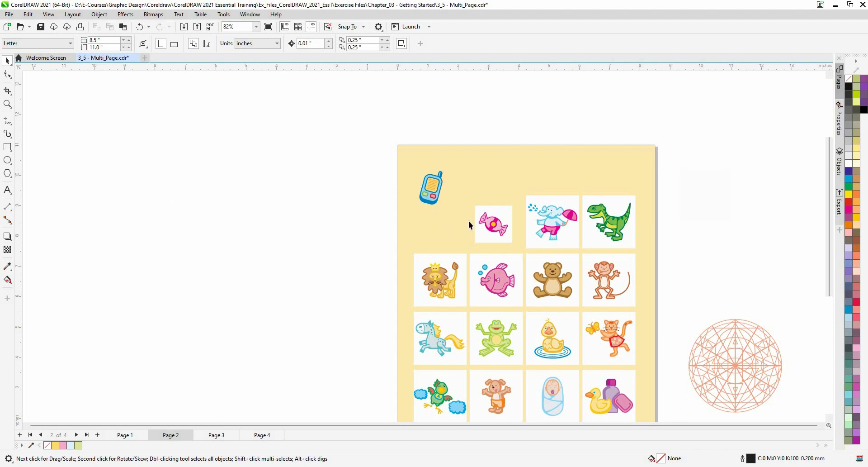
Move the candy picture up beside the phone, and move it back down towards the elephant picture.
{"action": "left_click_drag", "start_coordinate": [483, 236], "coordinate": [483, 197]}
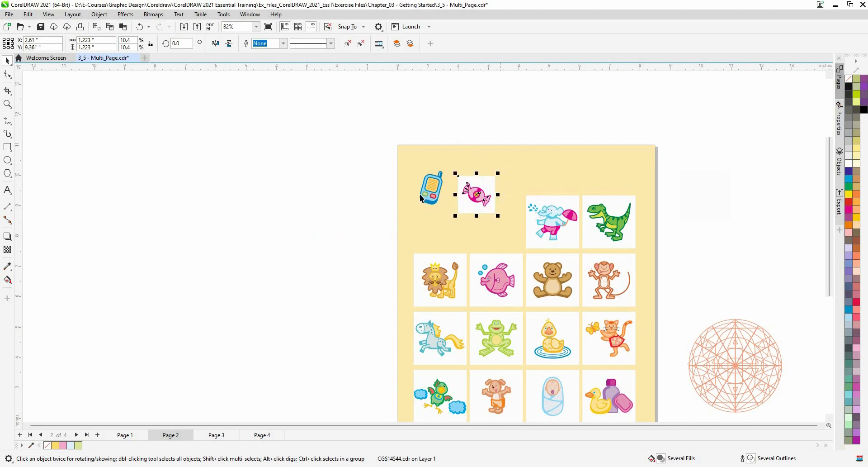
{"action": "scroll", "coordinate": [419, 193], "scroll_direction": "up", "scroll_amount": 1}
{"action": "scroll", "coordinate": [420, 191], "scroll_direction": "up", "scroll_amount": 3}
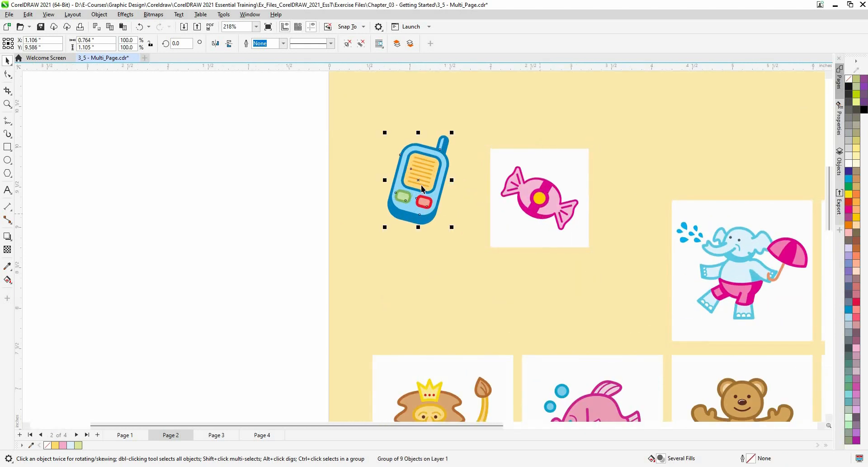
{"action": "left_click_drag", "start_coordinate": [541, 218], "coordinate": [594, 271]}
Select the phone group and round off its outlines with the Smooth tool.
{"action": "left_click", "coordinate": [437, 204]}
{"action": "scroll", "coordinate": [435, 207], "scroll_direction": "up", "scroll_amount": 1}
{"action": "scroll", "coordinate": [338, 240], "scroll_direction": "up", "scroll_amount": 1}
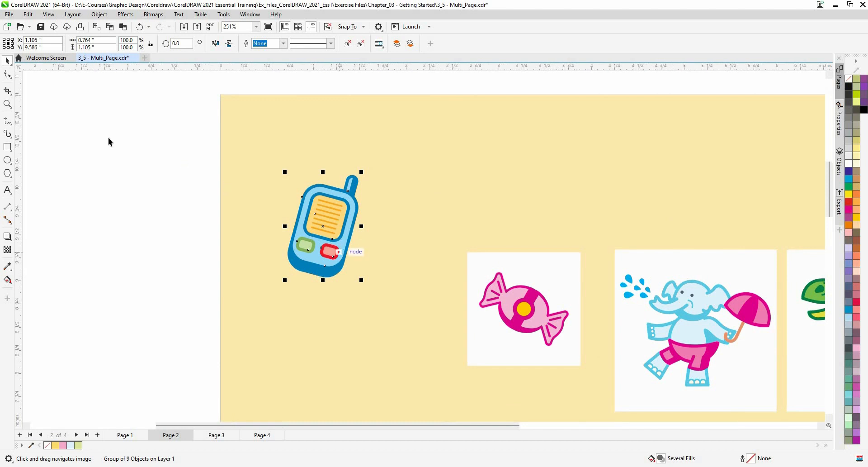
{"action": "left_click", "coordinate": [8, 74]}
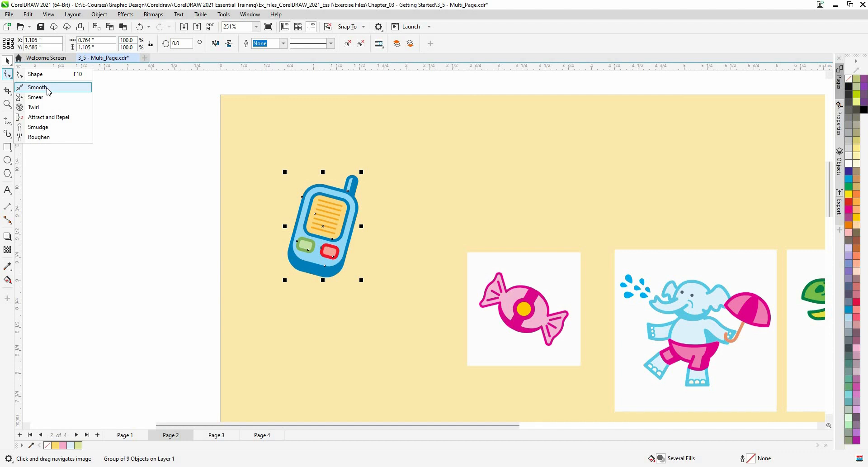
{"action": "left_click", "coordinate": [47, 88]}
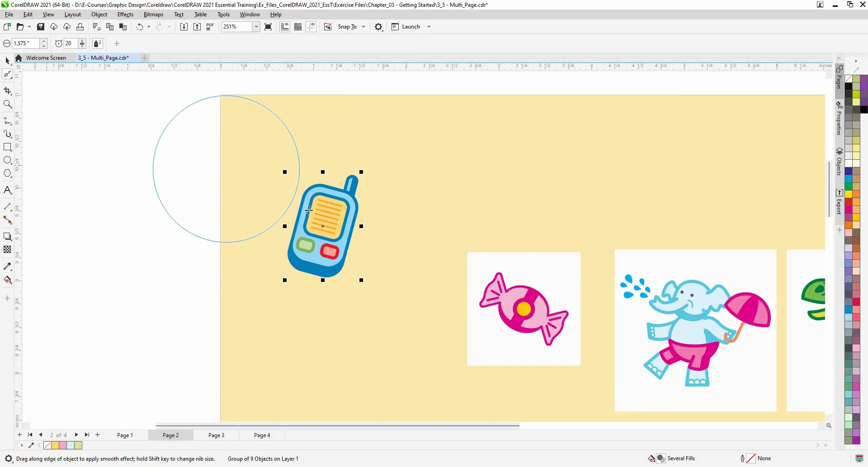
{"action": "mouse_move", "coordinate": [309, 209]}
{"action": "left_mouse_down"}
{"action": "mouse_move", "coordinate": [303, 251]}
{"action": "mouse_move", "coordinate": [328, 266]}
{"action": "mouse_move", "coordinate": [351, 214]}
{"action": "mouse_move", "coordinate": [307, 212]}
{"action": "mouse_move", "coordinate": [285, 266]}
{"action": "mouse_move", "coordinate": [308, 201]}
{"action": "mouse_move", "coordinate": [351, 188]}
{"action": "mouse_move", "coordinate": [352, 236]}
{"action": "mouse_move", "coordinate": [318, 242]}
{"action": "mouse_move", "coordinate": [323, 219]}
{"action": "mouse_move", "coordinate": [304, 275]}
{"action": "mouse_move", "coordinate": [323, 248]}
{"action": "mouse_move", "coordinate": [272, 200]}
{"action": "left_mouse_up"}
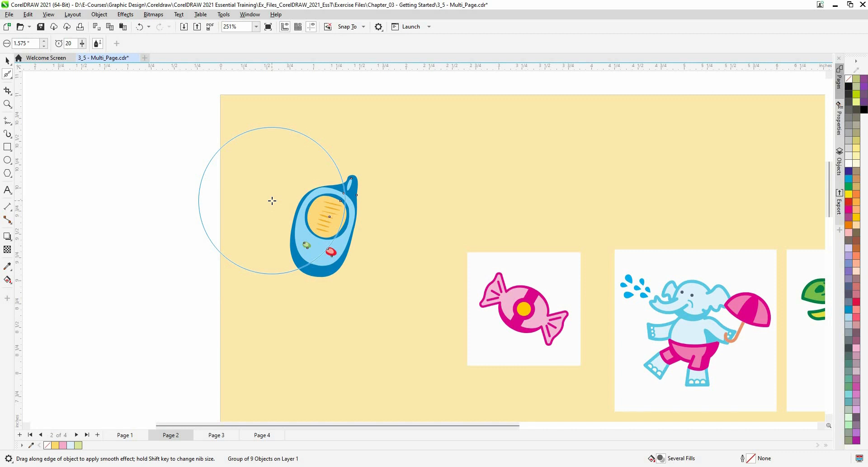
Try to edit the nodes of the smoothed phone group with the Shape tool.
{"action": "left_click", "coordinate": [13, 78]}
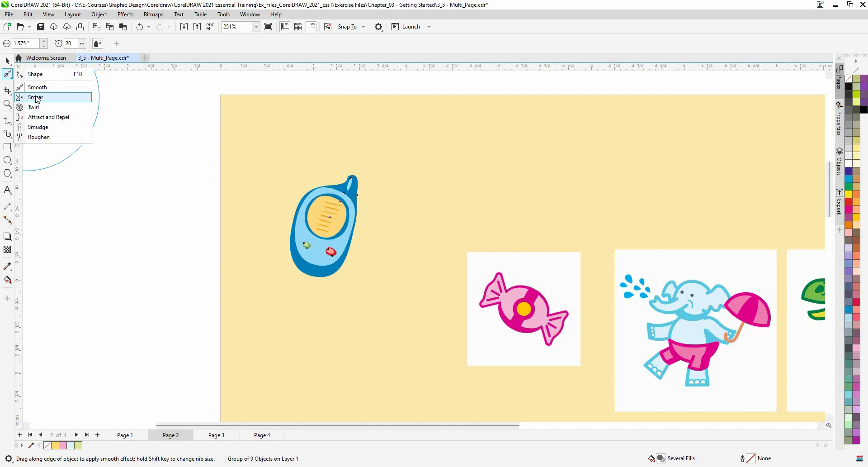
{"action": "left_click", "coordinate": [41, 74]}
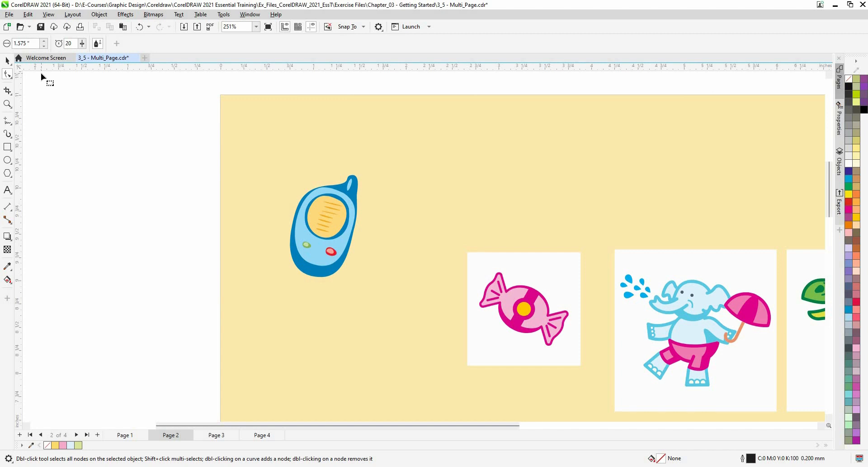
{"action": "left_click", "coordinate": [8, 61]}
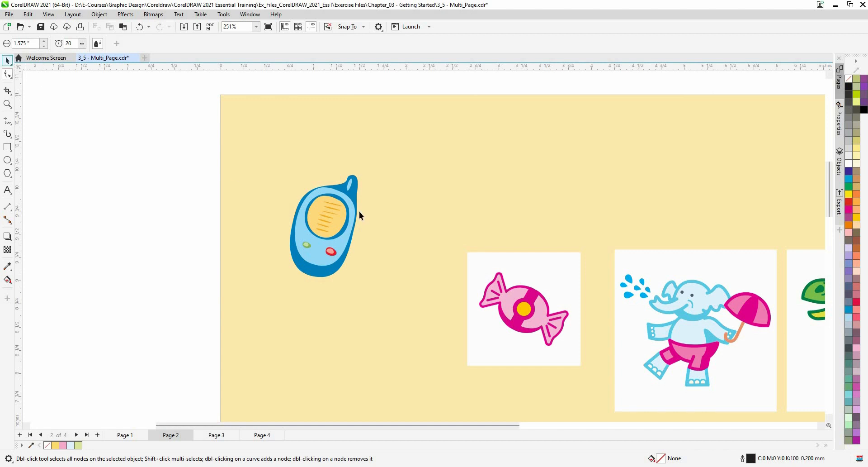
{"action": "left_click", "coordinate": [341, 230]}
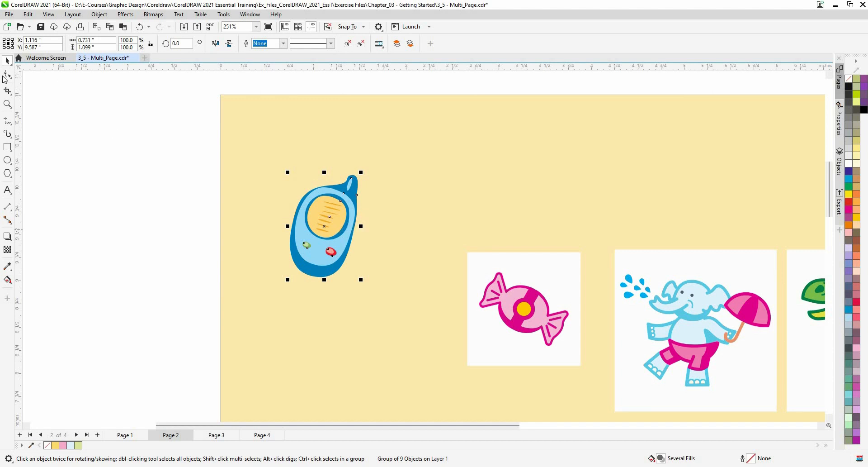
{"action": "left_click", "coordinate": [8, 75]}
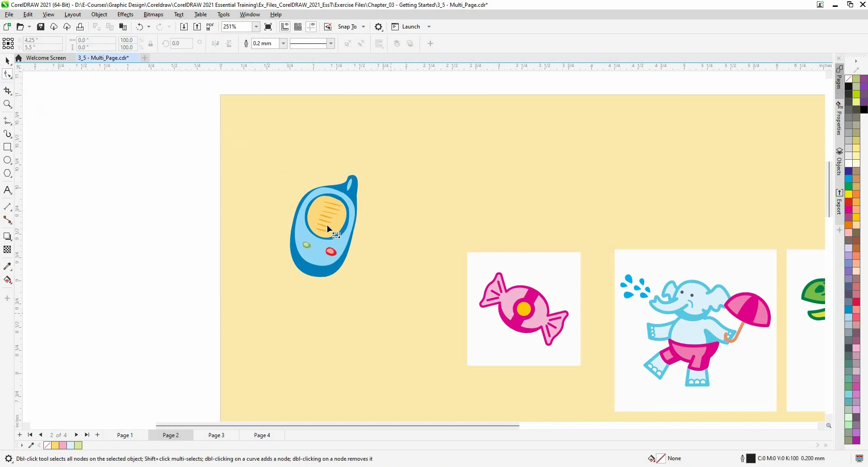
Move the phone group off the page, into the empty area to its left.
{"action": "left_click", "coordinate": [5, 60]}
{"action": "left_click_drag", "start_coordinate": [324, 274], "coordinate": [132, 243]}
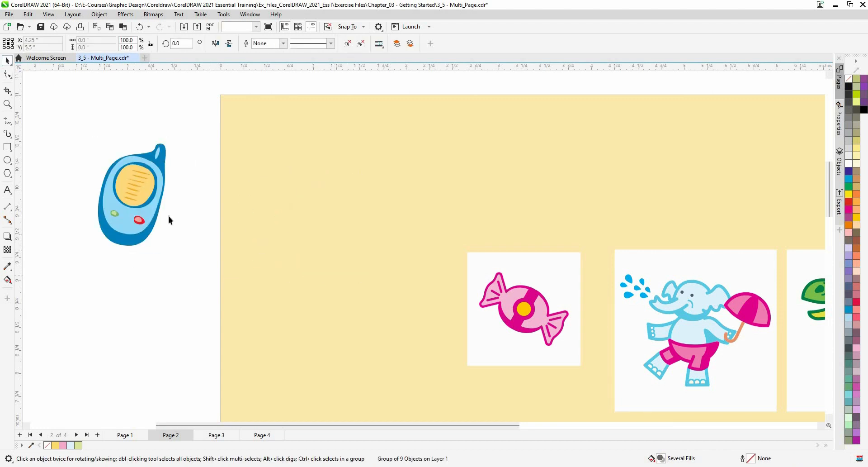
{"action": "scroll", "coordinate": [202, 152], "scroll_direction": "left", "scroll_amount": 5}
Reselect the phone group outside the page and try the Shape tool on it again.
{"action": "key", "text": "F10"}
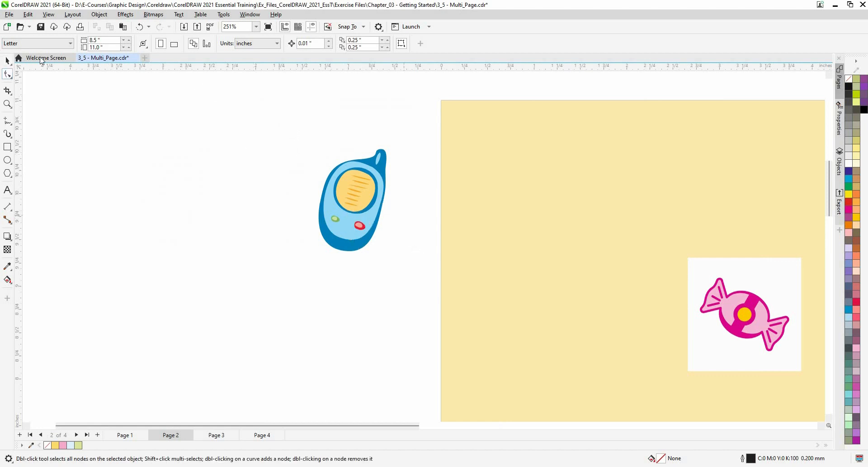
{"action": "left_click", "coordinate": [6, 61]}
{"action": "left_click", "coordinate": [341, 195]}
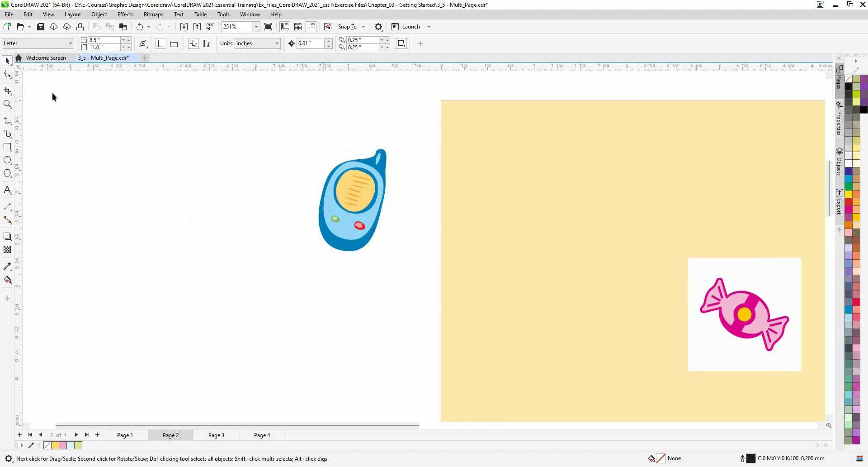
{"action": "left_click", "coordinate": [8, 76]}
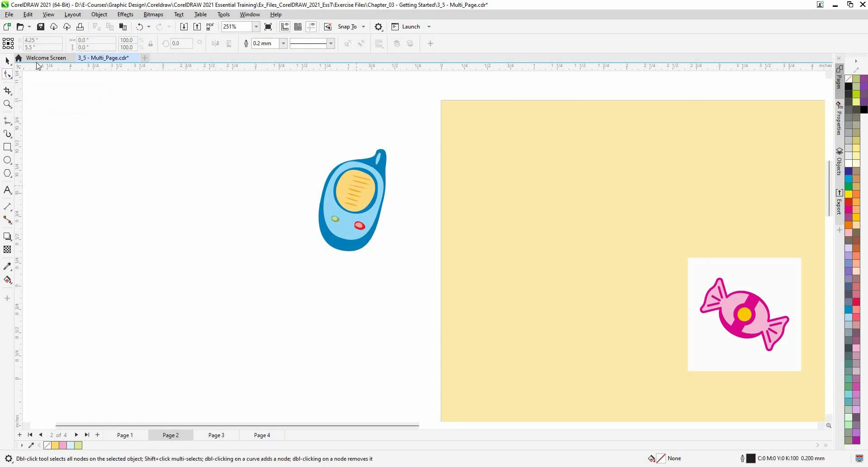
Move the phone group back onto the page, just left of the candy picture.
{"action": "left_click", "coordinate": [7, 61]}
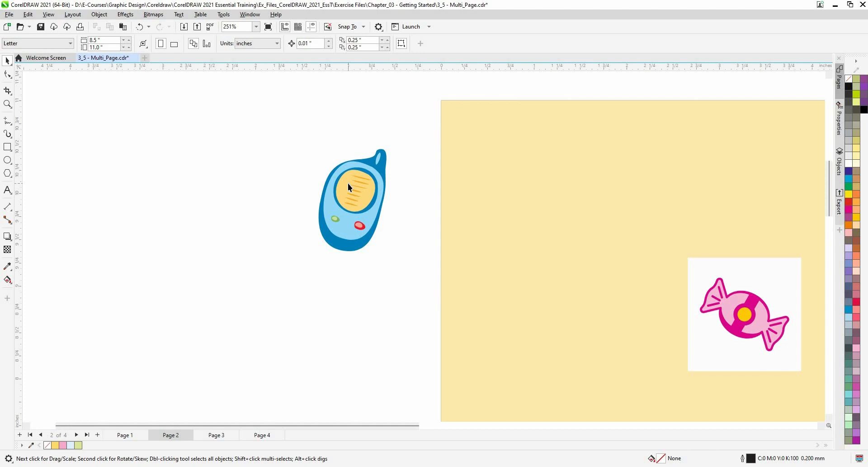
{"action": "key", "text": "F4"}
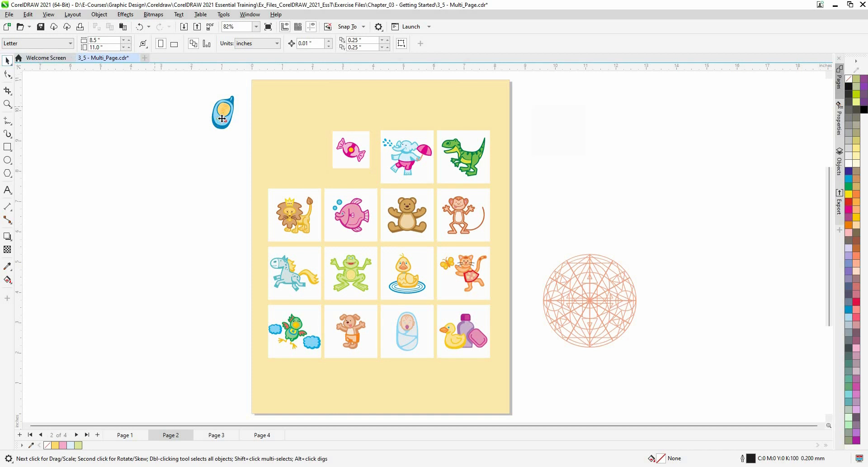
{"action": "left_click_drag", "start_coordinate": [222, 119], "coordinate": [305, 155]}
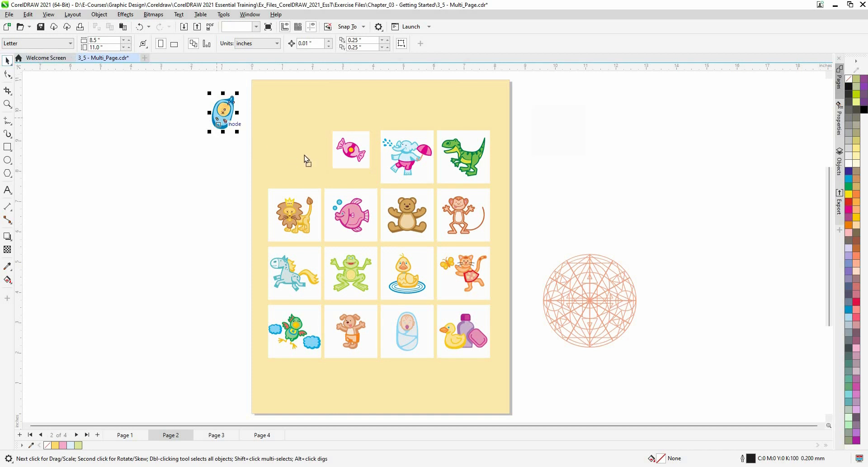
Stretch the phone group outward at its left, top and lower edges in several strokes with the Smear tool.
{"action": "left_click", "coordinate": [11, 78]}
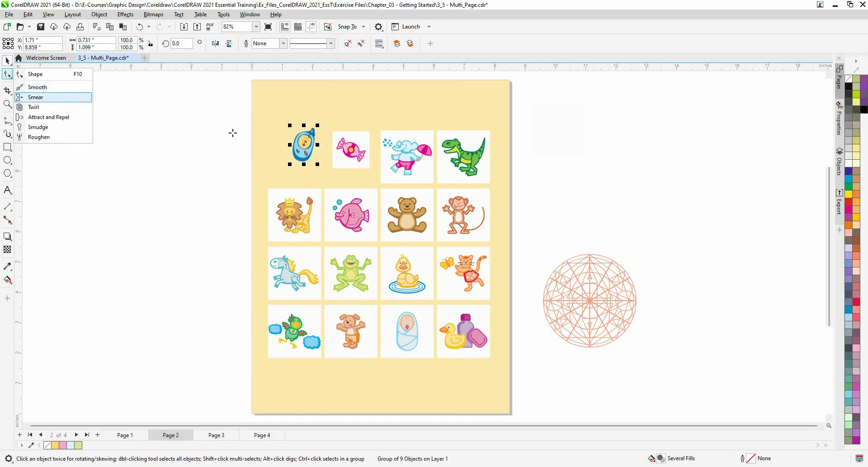
{"action": "left_click", "coordinate": [45, 97]}
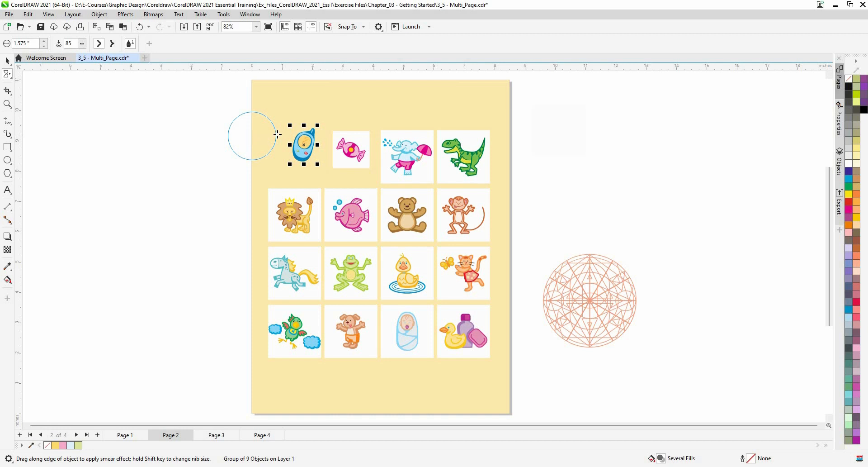
{"action": "mouse_move", "coordinate": [279, 136]}
{"action": "left_mouse_down"}
{"action": "mouse_move", "coordinate": [287, 136]}
{"action": "mouse_move", "coordinate": [271, 134]}
{"action": "mouse_move", "coordinate": [311, 121]}
{"action": "mouse_move", "coordinate": [290, 90]}
{"action": "mouse_move", "coordinate": [304, 136]}
{"action": "mouse_move", "coordinate": [300, 175]}
{"action": "left_mouse_up"}
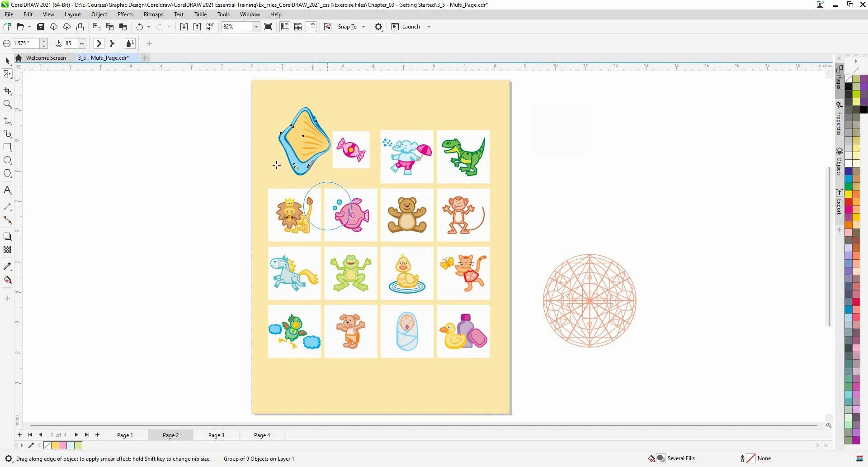
{"action": "mouse_move", "coordinate": [282, 171]}
{"action": "left_mouse_down"}
{"action": "mouse_move", "coordinate": [304, 174]}
{"action": "mouse_move", "coordinate": [279, 155]}
{"action": "mouse_move", "coordinate": [316, 185]}
{"action": "left_mouse_up"}
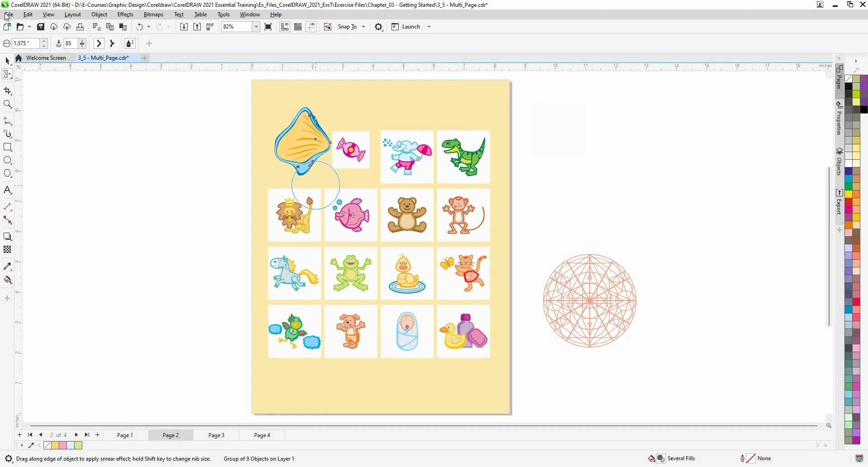
Set the Smear tool's pressure to 51 and push the phone group's left edge inward.
{"action": "left_click", "coordinate": [82, 45]}
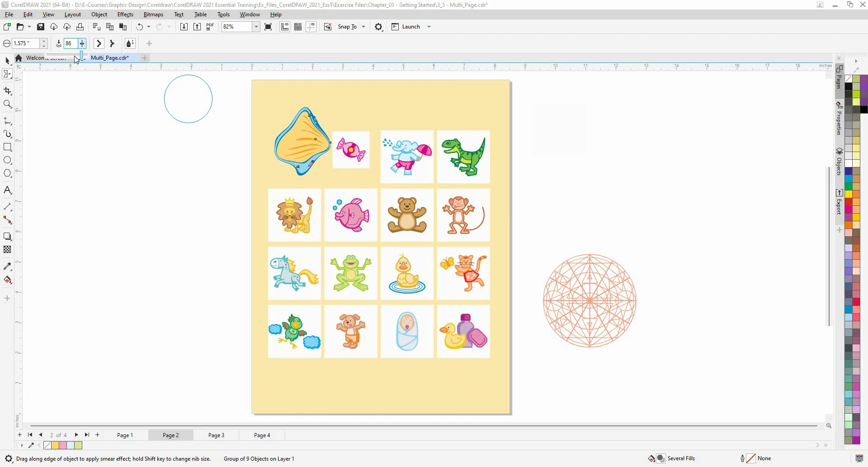
{"action": "left_click_drag", "start_coordinate": [81, 54], "coordinate": [67, 54]}
{"action": "left_click_drag", "start_coordinate": [265, 142], "coordinate": [279, 147]}
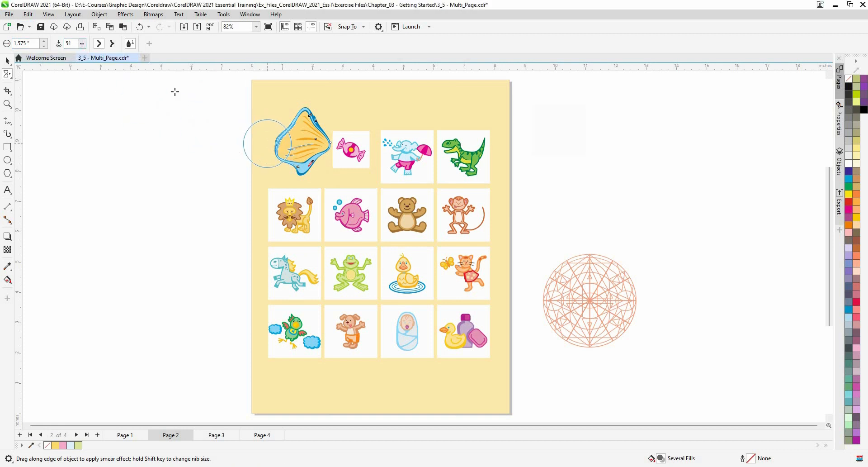
Reduce the Smear tool's nib size to 0.681" and smear a notch into the phone group's left edge.
{"action": "left_click", "coordinate": [44, 47]}
{"action": "left_click", "coordinate": [45, 47]}
{"action": "left_click", "coordinate": [43, 47]}
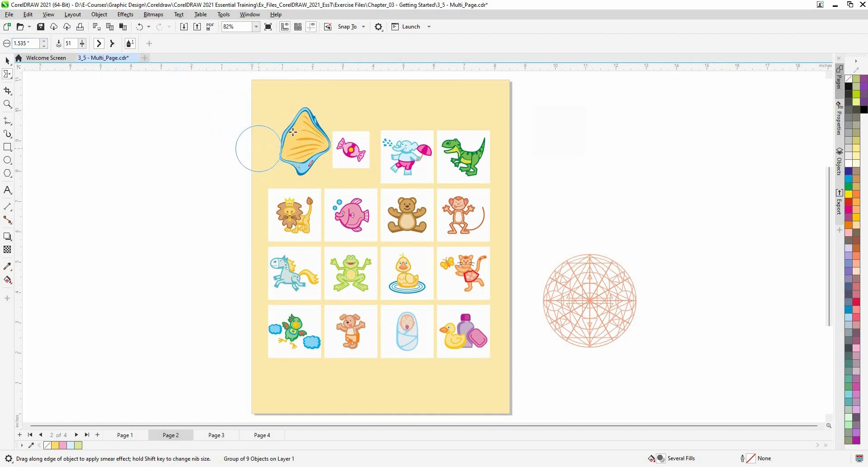
{"action": "mouse_move", "coordinate": [293, 132]}
{"action": "left_mouse_down"}
{"action": "mouse_move", "coordinate": [270, 136]}
{"action": "mouse_move", "coordinate": [256, 151]}
{"action": "mouse_move", "coordinate": [271, 149]}
{"action": "mouse_move", "coordinate": [277, 115]}
{"action": "mouse_move", "coordinate": [271, 156]}
{"action": "mouse_move", "coordinate": [281, 139]}
{"action": "mouse_move", "coordinate": [315, 124]}
{"action": "mouse_move", "coordinate": [285, 170]}
{"action": "left_mouse_up"}
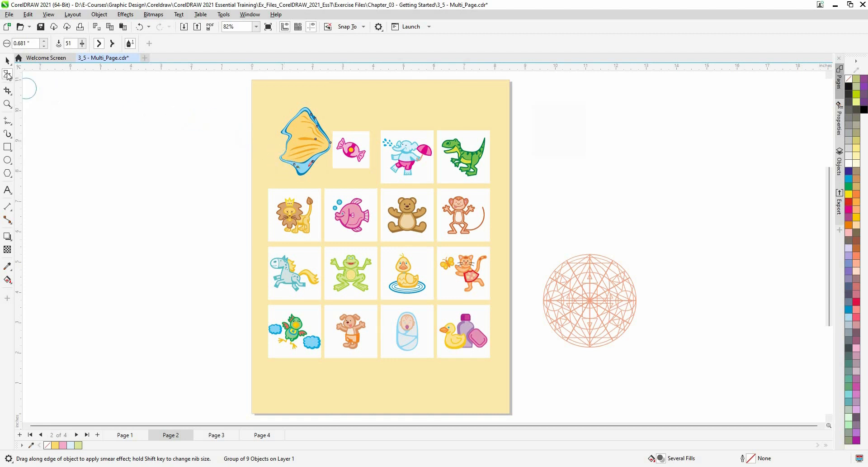
Twirl the phone group's upper-left notch, top tip and lower-left corner into spirals with the Twirl tool.
{"action": "left_click", "coordinate": [8, 75]}
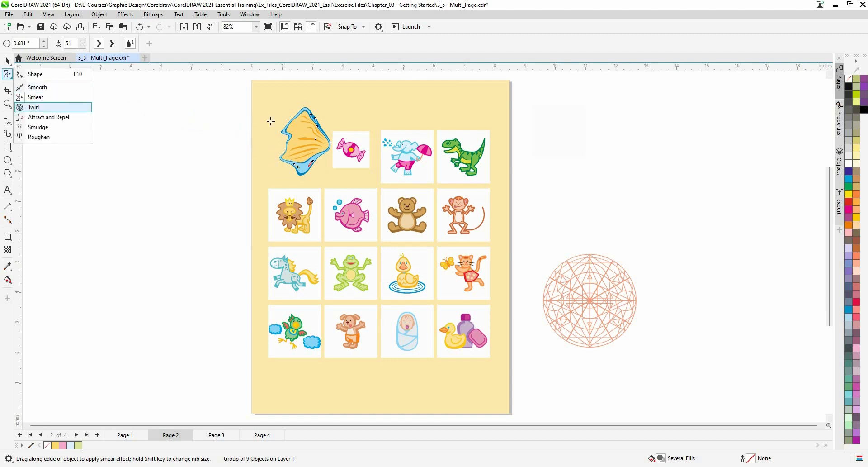
{"action": "left_click", "coordinate": [33, 107]}
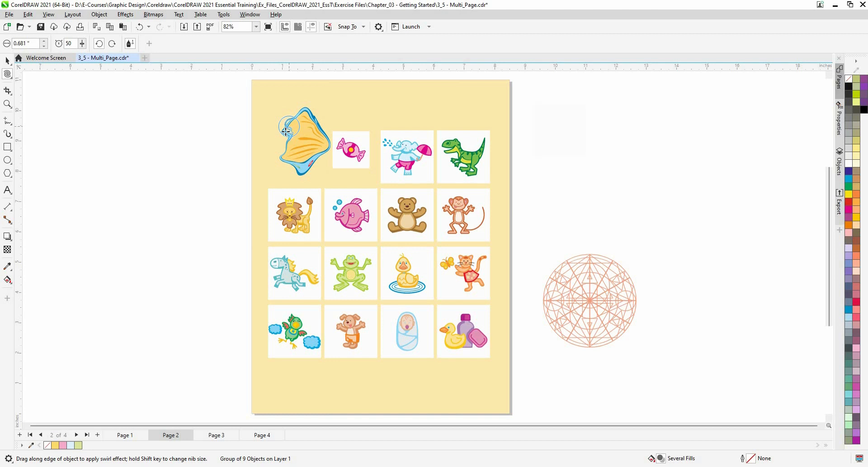
{"action": "left_click", "coordinate": [287, 131]}
{"action": "left_click_drag", "start_coordinate": [301, 118], "coordinate": [301, 112]}
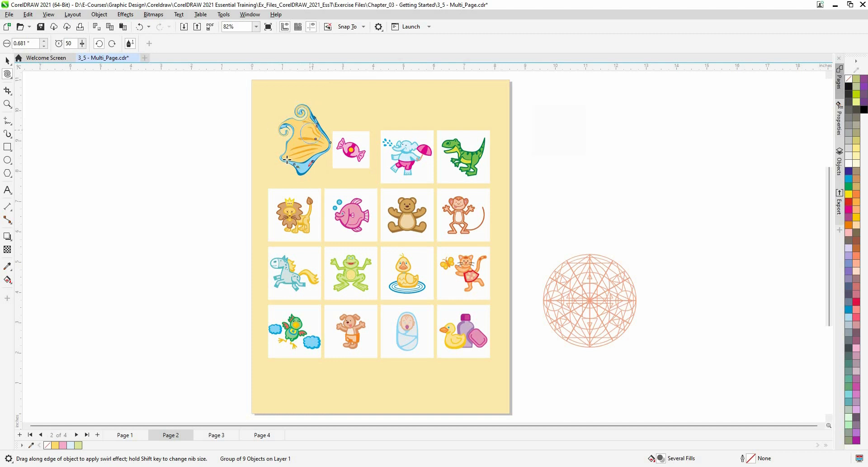
{"action": "left_click_drag", "start_coordinate": [287, 159], "coordinate": [286, 159]}
{"action": "scroll", "coordinate": [306, 135], "scroll_direction": "up", "scroll_amount": 5}
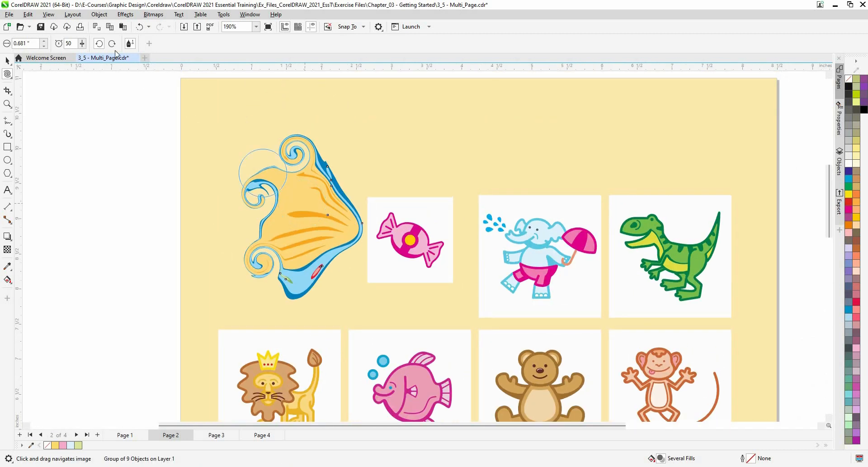
Switch the Twirl tool to clockwise and twirl the phone group's right edge and lower-right corner into spirals.
{"action": "left_click", "coordinate": [111, 43]}
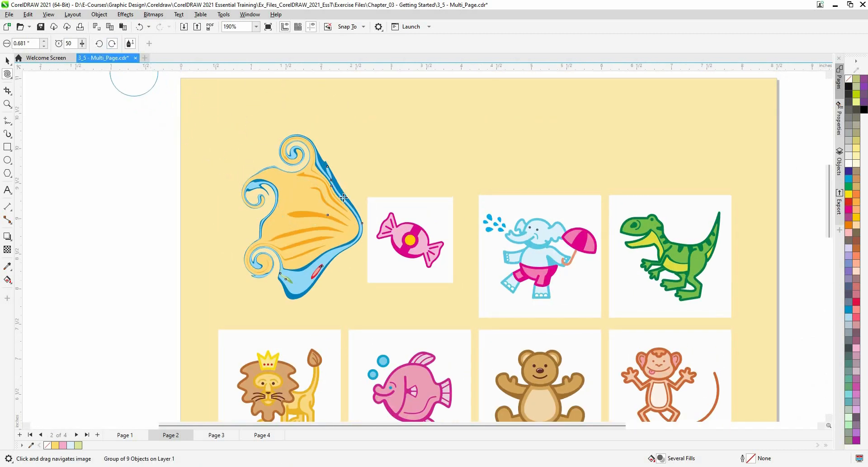
{"action": "left_click_drag", "start_coordinate": [344, 197], "coordinate": [343, 197]}
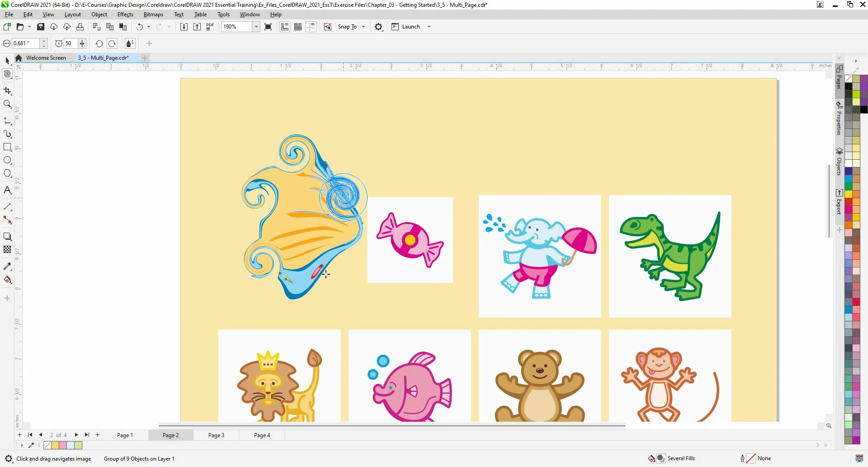
{"action": "left_click_drag", "start_coordinate": [326, 274], "coordinate": [326, 274]}
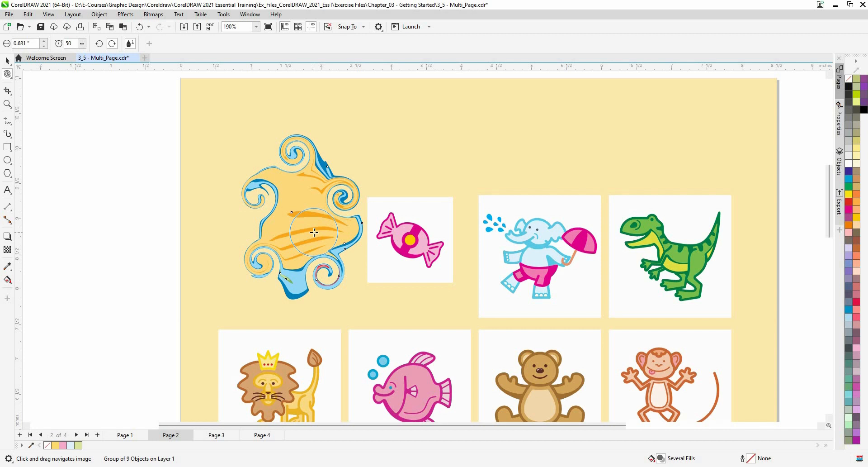
{"action": "left_click_drag", "start_coordinate": [310, 219], "coordinate": [309, 219]}
Attract the curves of the phone group's upper-left and top spirals into pointed shapes with the Attract and Repel tool.
{"action": "left_click", "coordinate": [3, 76]}
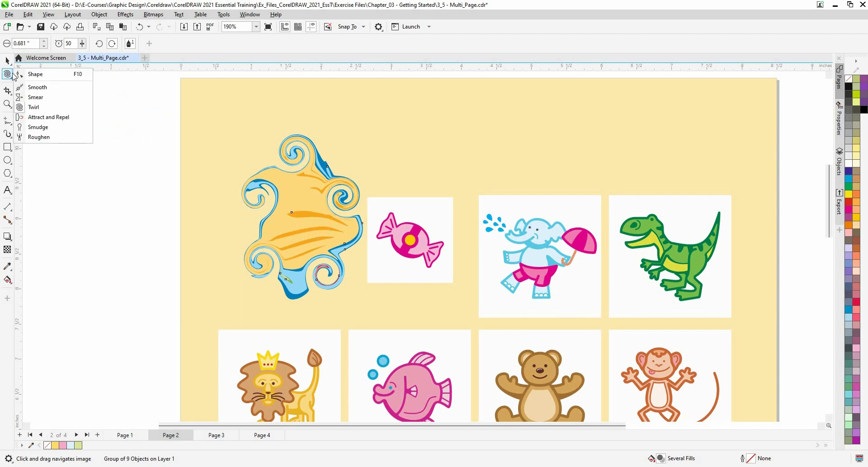
{"action": "left_click", "coordinate": [8, 90]}
{"action": "left_click", "coordinate": [33, 101]}
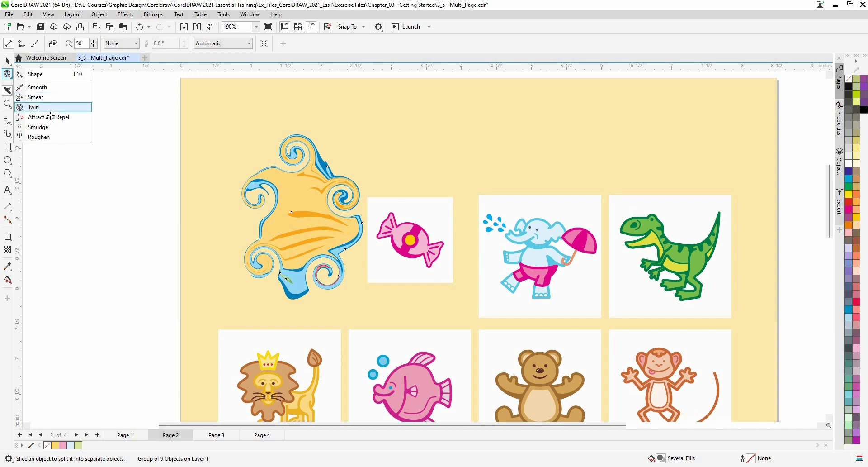
{"action": "left_click", "coordinate": [50, 117]}
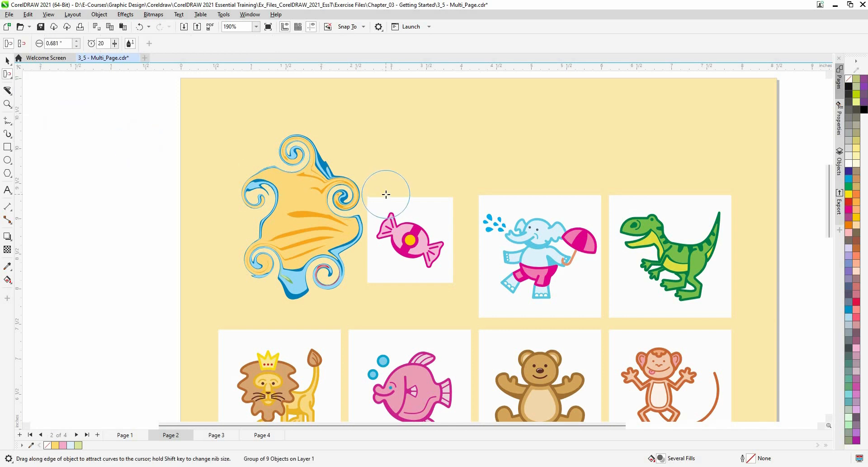
{"action": "mouse_move", "coordinate": [234, 184]}
{"action": "left_mouse_down"}
{"action": "mouse_move", "coordinate": [221, 184]}
{"action": "mouse_move", "coordinate": [229, 184]}
{"action": "left_mouse_up"}
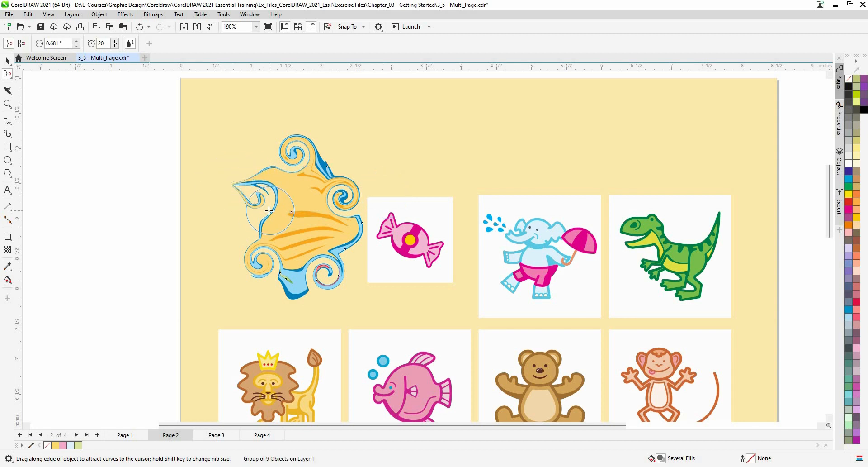
{"action": "left_click_drag", "start_coordinate": [269, 211], "coordinate": [269, 210]}
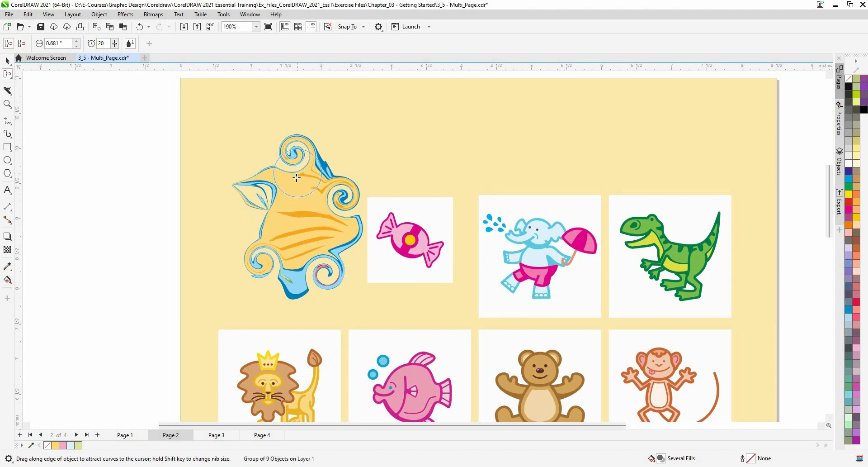
{"action": "left_click_drag", "start_coordinate": [298, 173], "coordinate": [266, 175]}
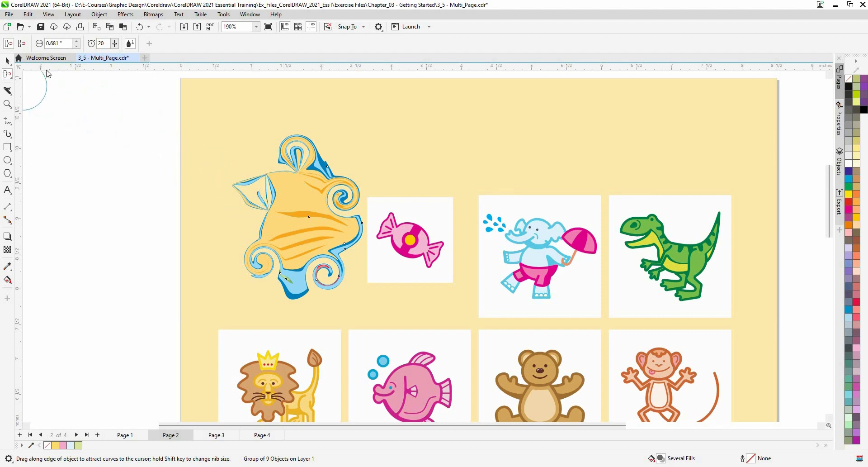
Move the distorted phone group off the left side of the page with the Pick tool.
{"action": "left_click", "coordinate": [7, 60]}
{"action": "left_click_drag", "start_coordinate": [327, 250], "coordinate": [155, 227]}
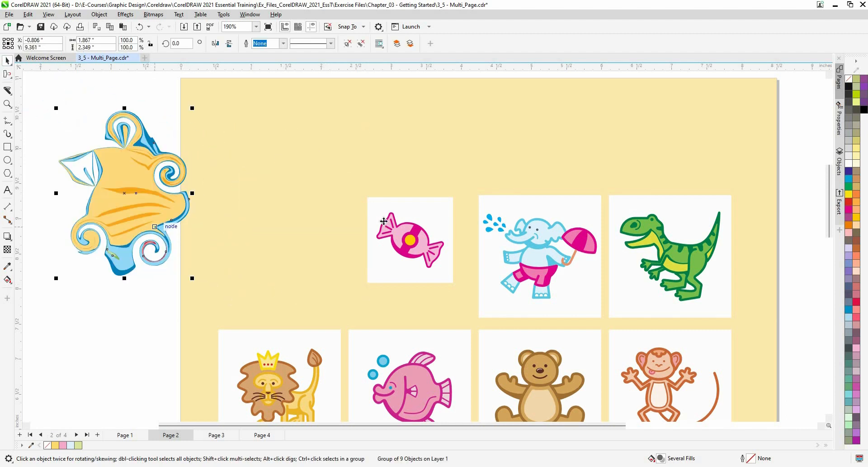
{"action": "left_click", "coordinate": [383, 221]}
Draw a square about 1.721" wide in the empty upper-left area of the page and fill it with 60% black.
{"action": "left_click", "coordinate": [8, 149]}
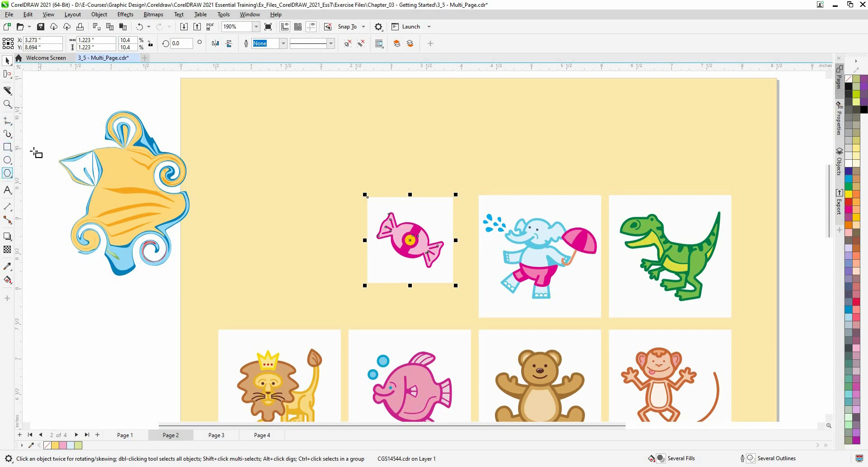
{"action": "left_click_drag", "start_coordinate": [226, 124], "coordinate": [350, 247]}
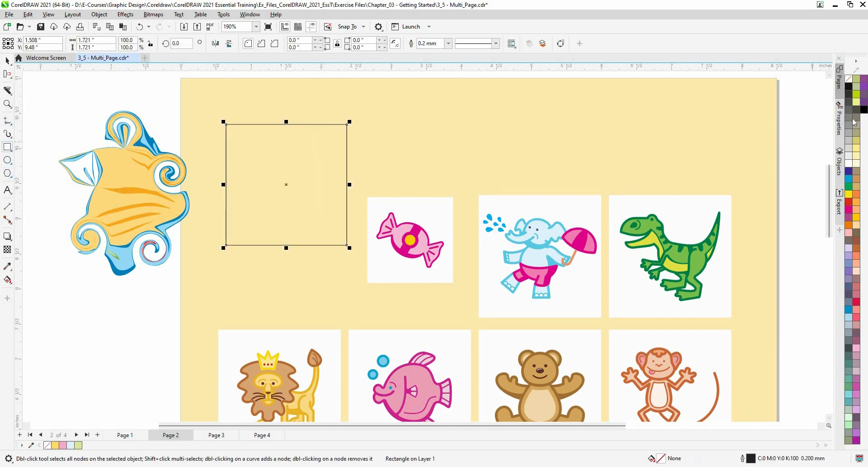
{"action": "left_click", "coordinate": [850, 117]}
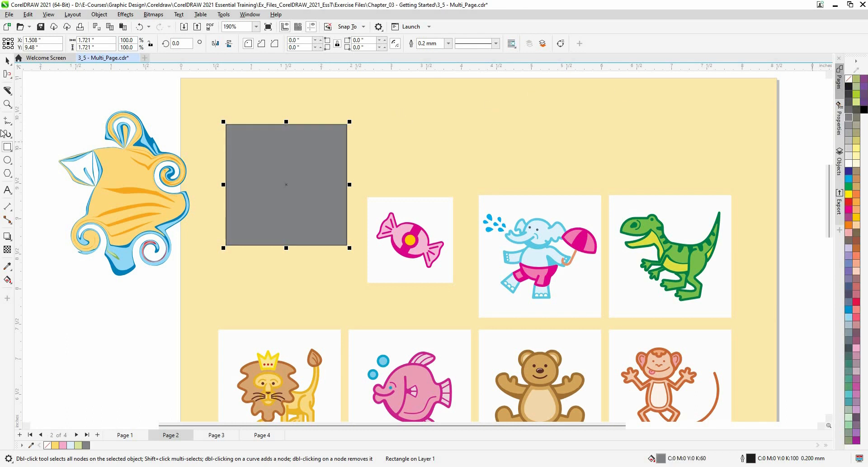
Try the Smudge tool with an outward stroke from the gray square's upper-right corner and undo it.
{"action": "left_click", "coordinate": [7, 74]}
{"action": "left_click", "coordinate": [10, 77]}
{"action": "left_click", "coordinate": [31, 128]}
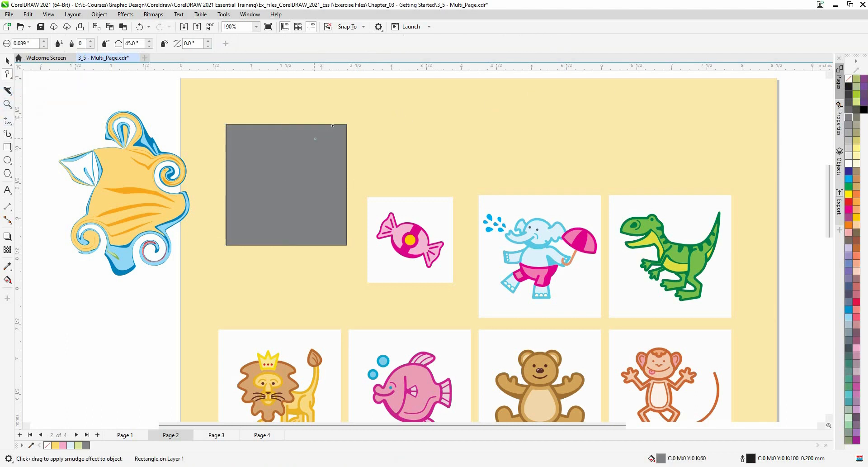
{"action": "left_click_drag", "start_coordinate": [337, 127], "coordinate": [417, 145]}
{"action": "key", "text": "ctrl+z"}
Smudge a notch into the square's left edge and a bump above its top with a 0.319" nib, and set the tilt to 37°.
{"action": "right_click", "coordinate": [139, 95]}
{"action": "left_click", "coordinate": [45, 42]}
{"action": "left_click", "coordinate": [44, 41]}
{"action": "left_click", "coordinate": [45, 42]}
{"action": "left_click_drag", "start_coordinate": [228, 145], "coordinate": [234, 144]}
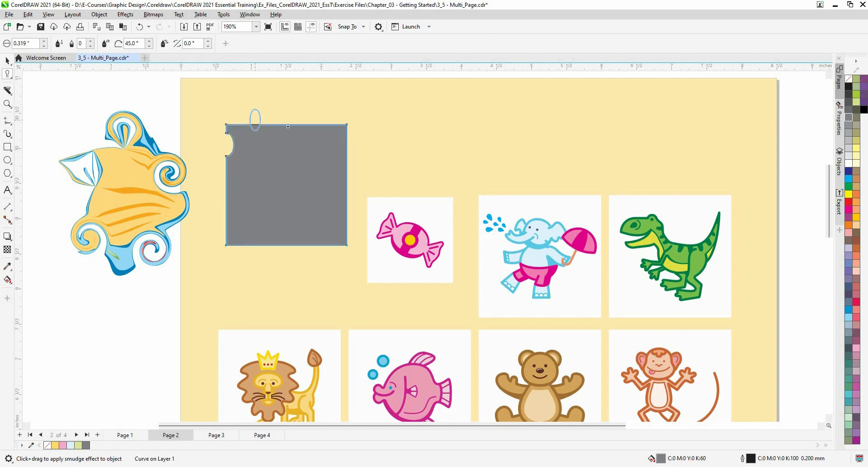
{"action": "left_click_drag", "start_coordinate": [256, 131], "coordinate": [255, 105]}
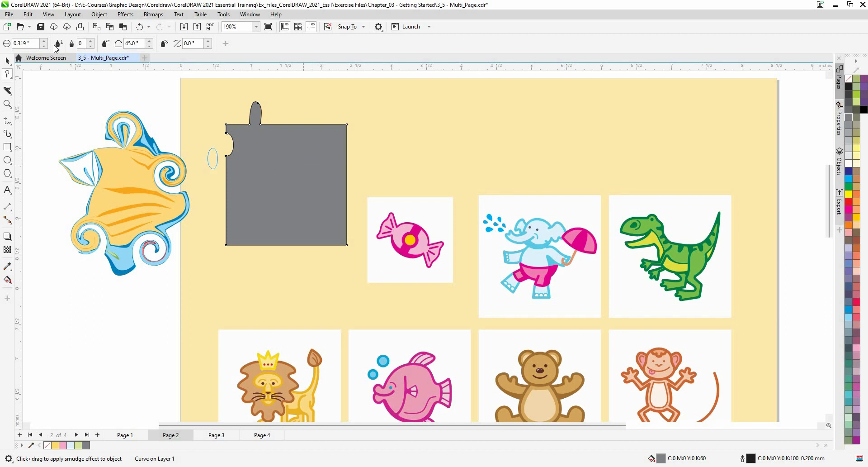
{"action": "left_click", "coordinate": [149, 47]}
Roughen the square's upper right edge and its bump with the 0.039" Roughen nib, and its left edge with a 0.129" nib.
{"action": "scroll", "coordinate": [267, 123], "scroll_direction": "up", "scroll_amount": 3}
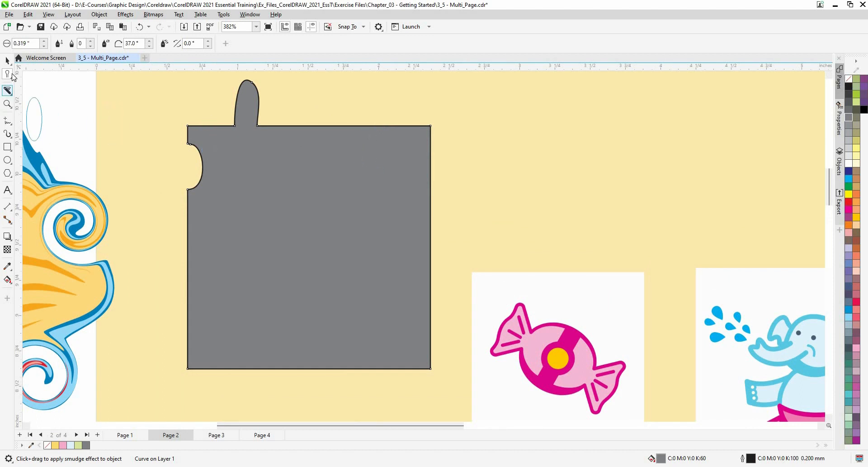
{"action": "left_click", "coordinate": [11, 77]}
{"action": "left_click", "coordinate": [39, 136]}
{"action": "left_click_drag", "start_coordinate": [430, 130], "coordinate": [431, 168]}
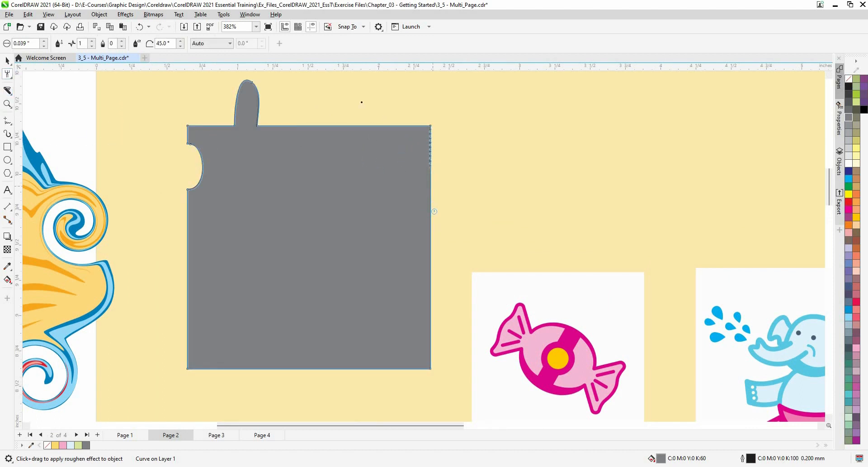
{"action": "mouse_move", "coordinate": [260, 123]}
{"action": "left_mouse_down"}
{"action": "mouse_move", "coordinate": [247, 81]}
{"action": "mouse_move", "coordinate": [234, 124]}
{"action": "mouse_move", "coordinate": [239, 89]}
{"action": "left_mouse_up"}
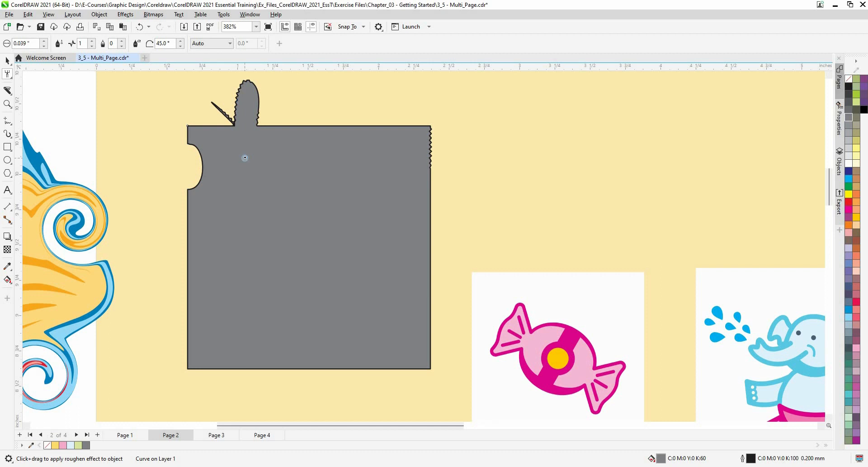
{"action": "left_click", "coordinate": [44, 41]}
{"action": "mouse_move", "coordinate": [180, 140]}
{"action": "left_mouse_down"}
{"action": "mouse_move", "coordinate": [200, 178]}
{"action": "mouse_move", "coordinate": [171, 197]}
{"action": "mouse_move", "coordinate": [188, 193]}
{"action": "mouse_move", "coordinate": [192, 353]}
{"action": "mouse_move", "coordinate": [188, 368]}
{"action": "mouse_move", "coordinate": [152, 378]}
{"action": "left_mouse_up"}
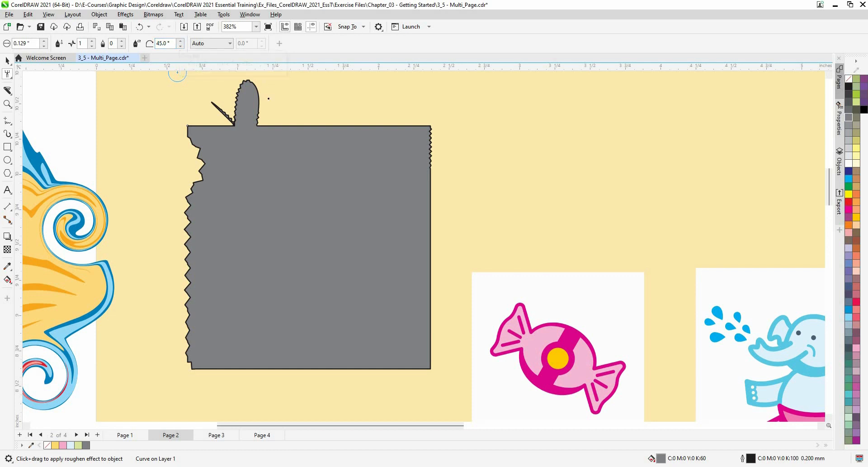
Go to Page 3 of the document and activate the Pick tool.
{"action": "scroll", "coordinate": [258, 135], "scroll_direction": "down", "scroll_amount": 5}
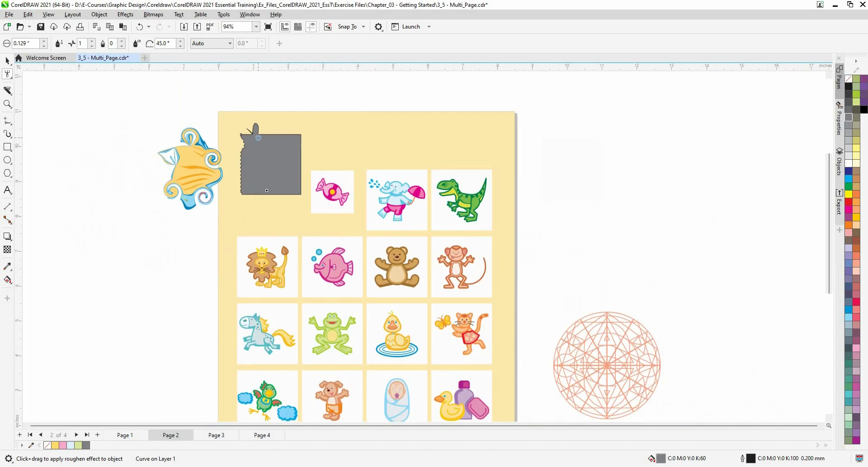
{"action": "scroll", "coordinate": [258, 138], "scroll_direction": "down", "scroll_amount": 3}
{"action": "scroll", "coordinate": [268, 187], "scroll_direction": "up", "scroll_amount": 2}
{"action": "left_click_drag", "start_coordinate": [293, 217], "coordinate": [297, 200]}
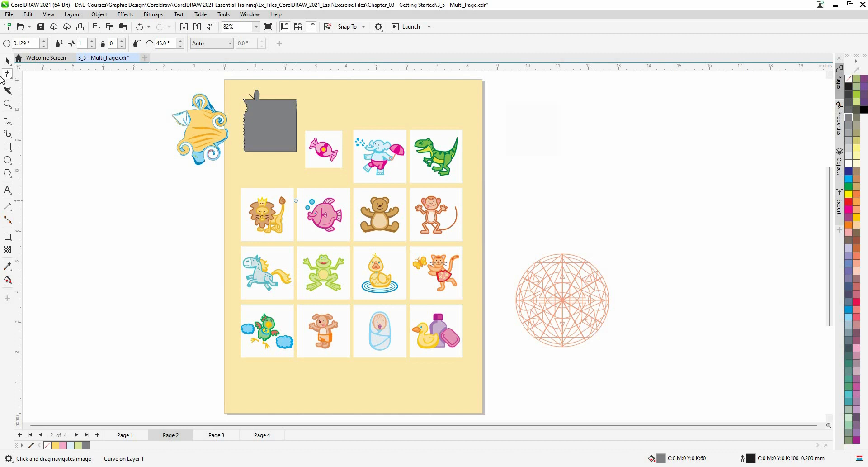
{"action": "left_click", "coordinate": [11, 94]}
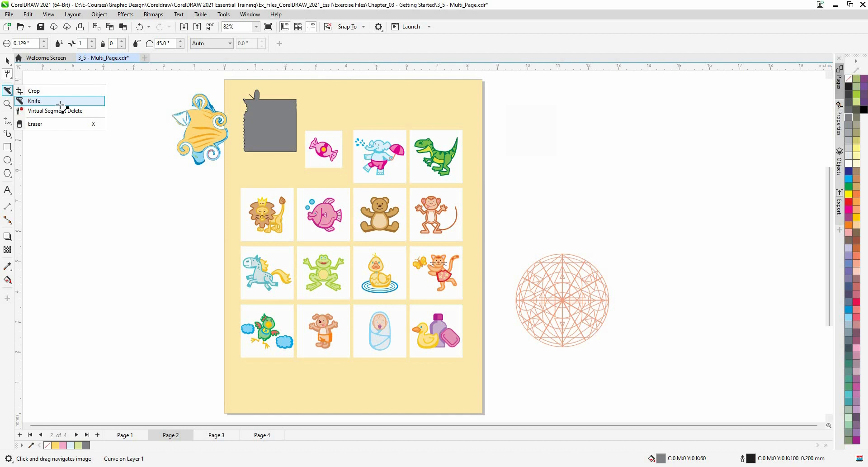
{"action": "left_click", "coordinate": [60, 102]}
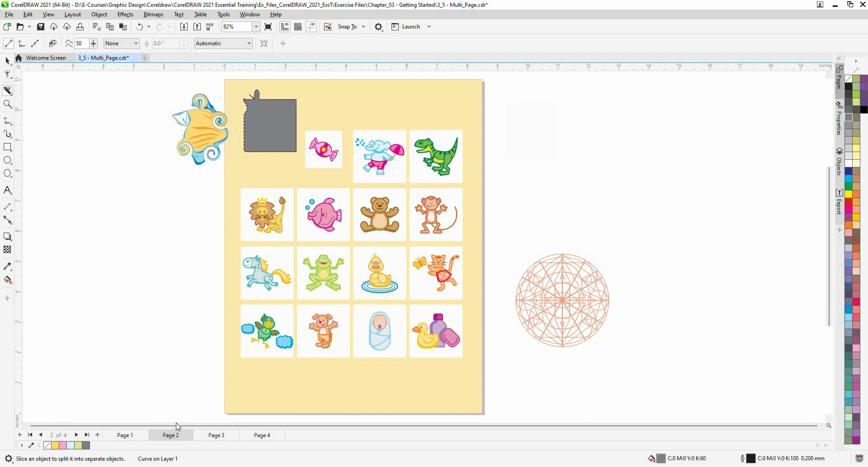
{"action": "left_click", "coordinate": [208, 435]}
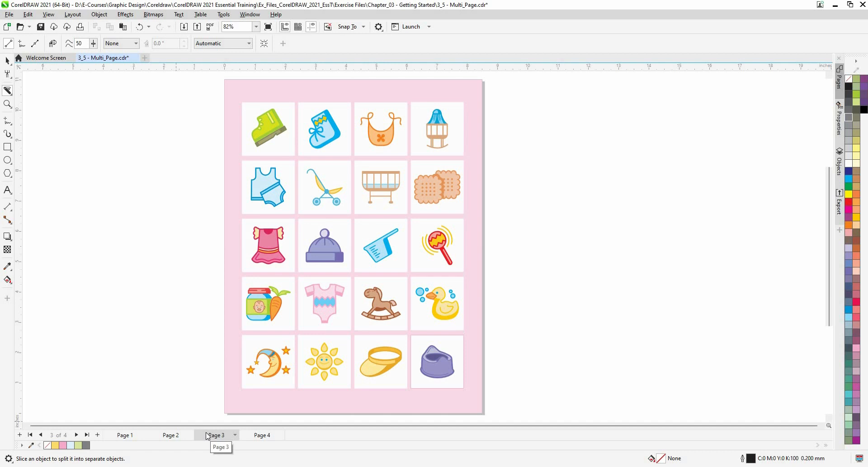
{"action": "key", "text": "space"}
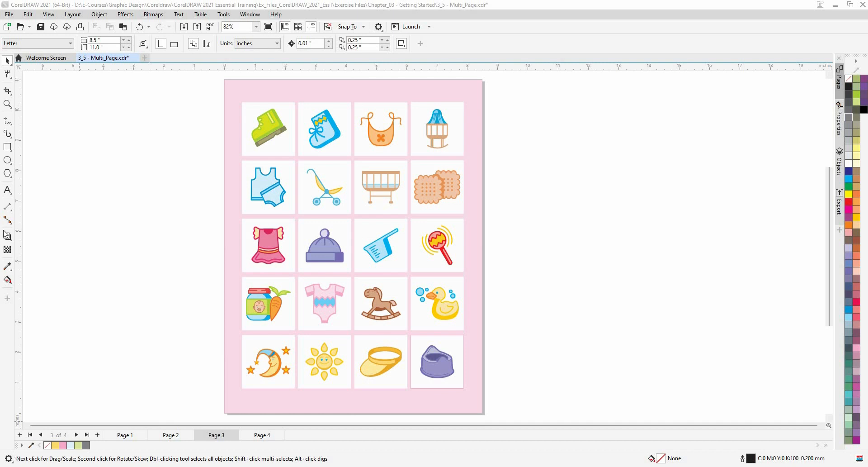
{"action": "left_click", "coordinate": [117, 115]}
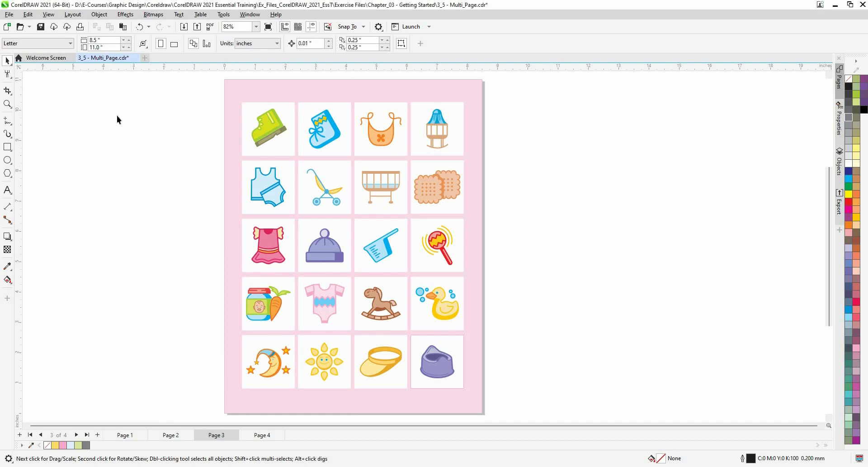
Crop the green boot picture to an area of about 1.368" by 1.516" around the boot.
{"action": "left_click", "coordinate": [275, 143]}
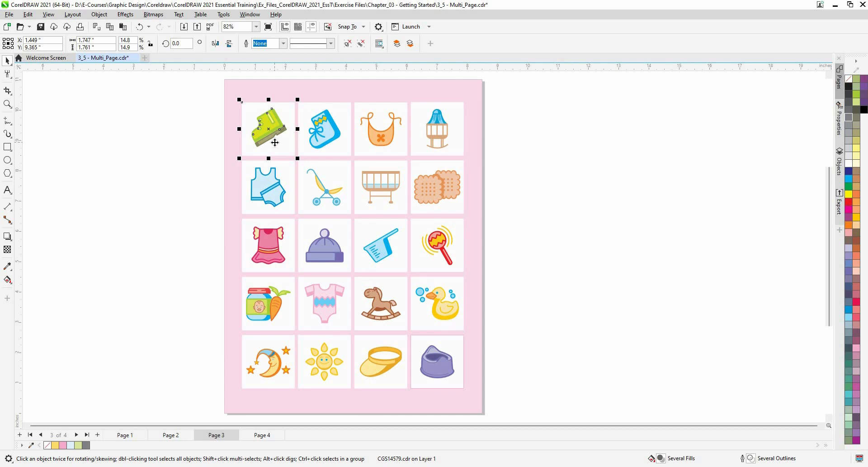
{"action": "key", "text": "shift+F2"}
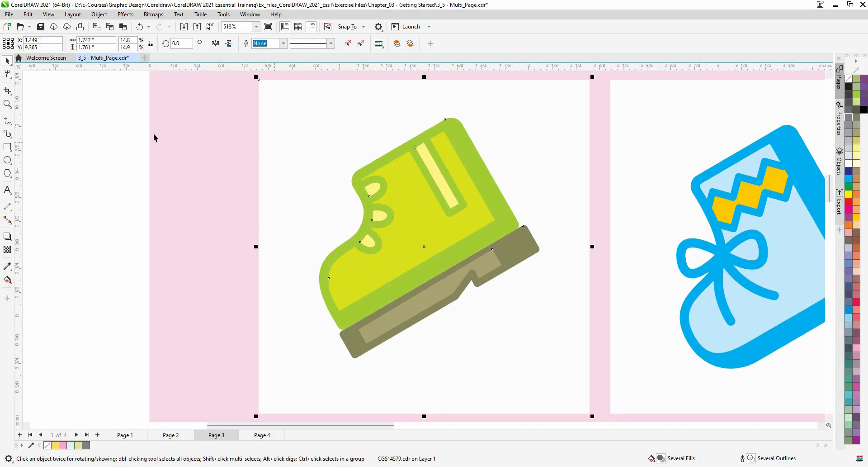
{"action": "left_click", "coordinate": [8, 91]}
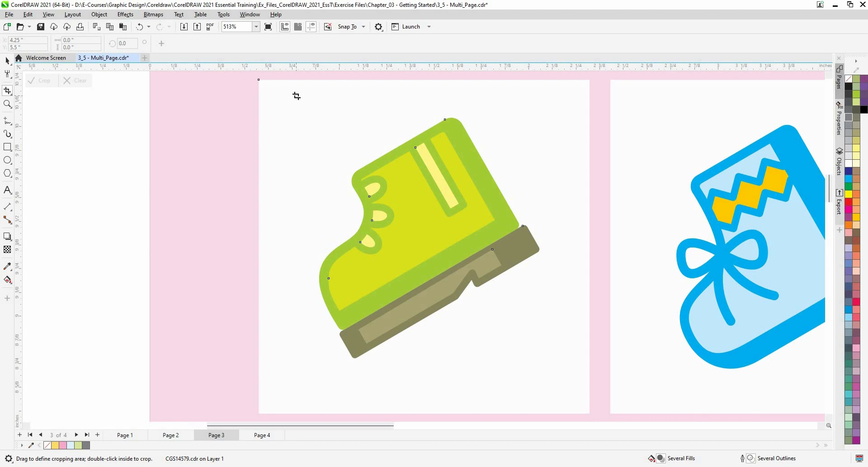
{"action": "left_click_drag", "start_coordinate": [297, 96], "coordinate": [556, 383]}
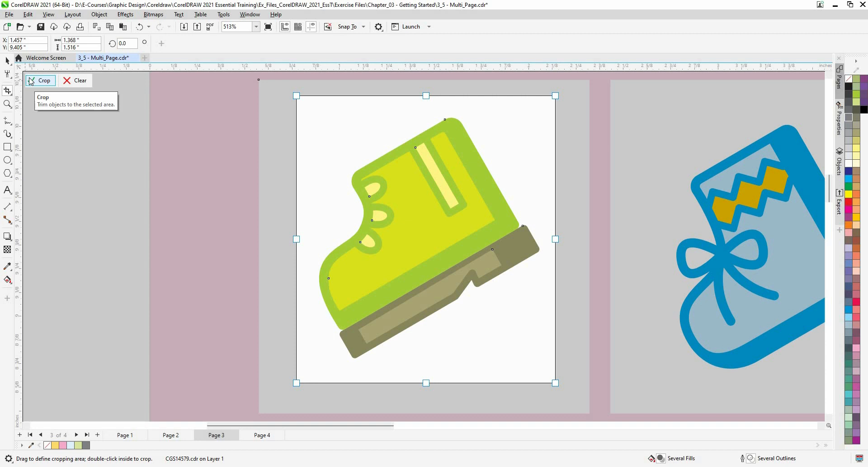
{"action": "left_click", "coordinate": [30, 81]}
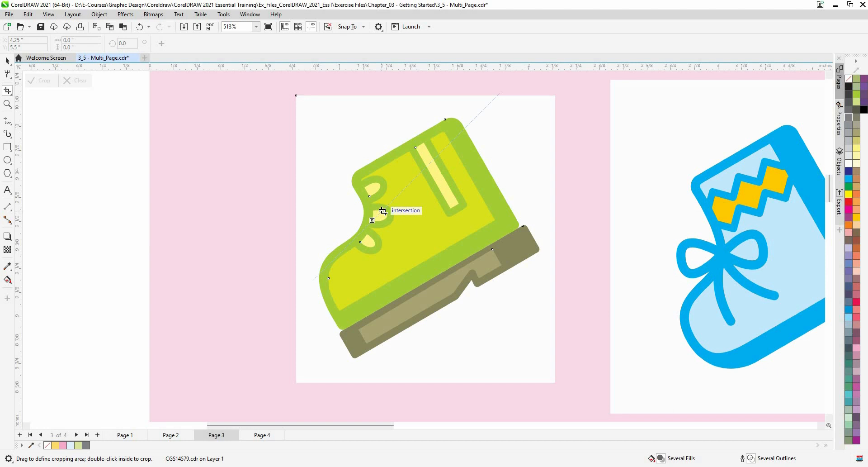
Deselect the cropped boot picture and activate the Knife tool.
{"action": "left_click", "coordinate": [7, 60]}
{"action": "key", "text": "Escape"}
{"action": "key", "text": "shift+F4"}
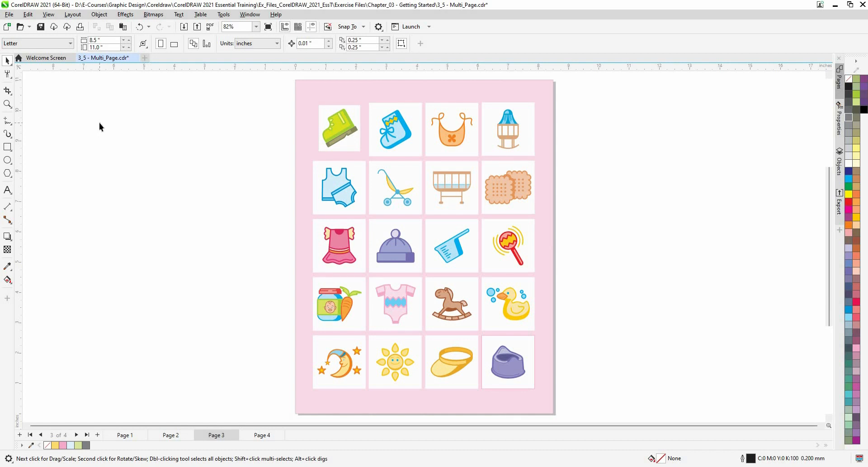
{"action": "left_click", "coordinate": [8, 93]}
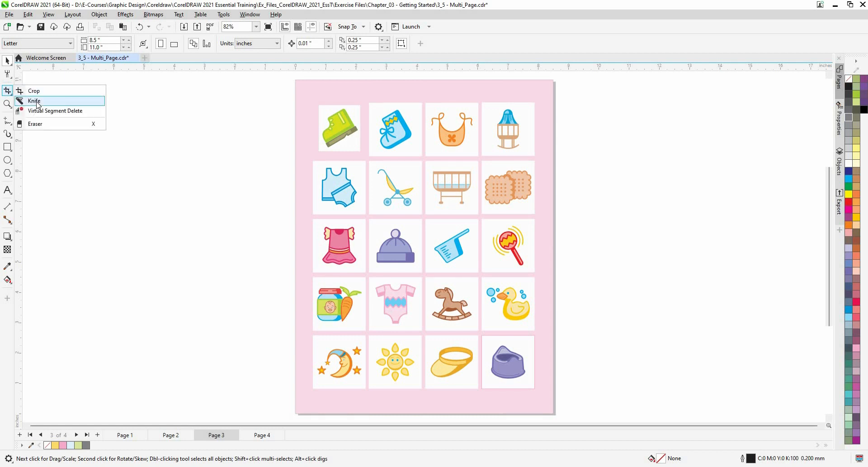
{"action": "left_click", "coordinate": [37, 104]}
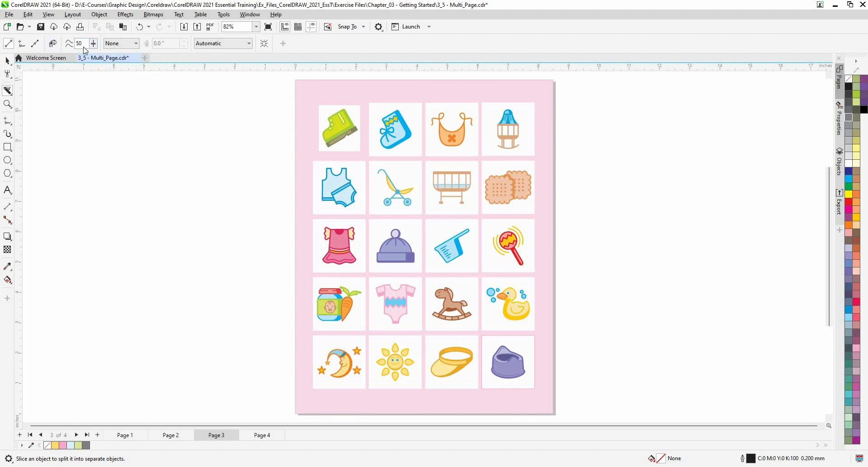
Look through the Knife tool's outline options and try its Gap and Overlap cut spans.
{"action": "left_click", "coordinate": [53, 44]}
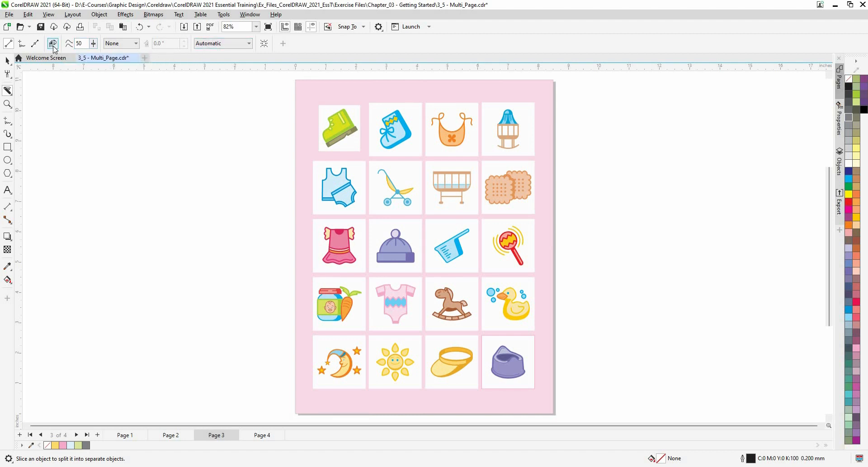
{"action": "left_click", "coordinate": [220, 44]}
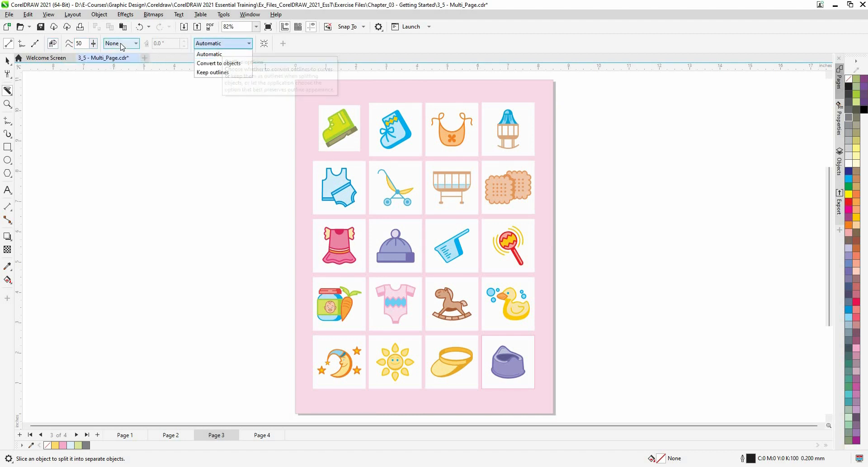
{"action": "left_click", "coordinate": [122, 46]}
{"action": "left_click", "coordinate": [122, 44]}
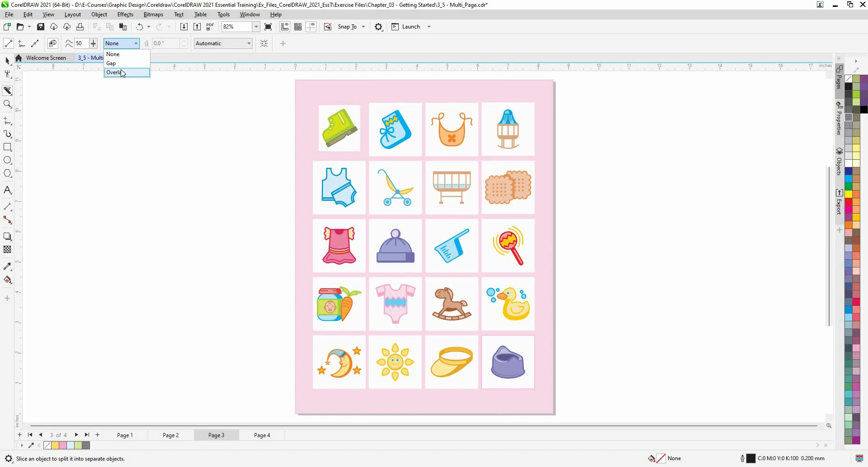
{"action": "left_click", "coordinate": [112, 63]}
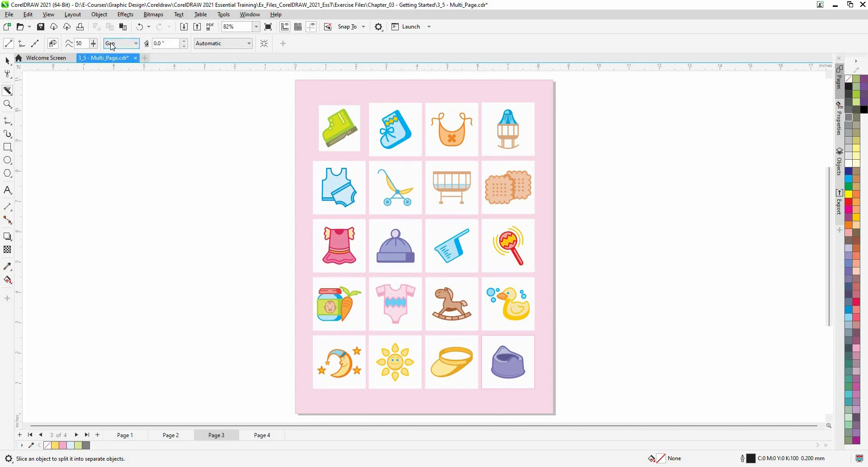
{"action": "left_click", "coordinate": [122, 44]}
{"action": "left_click", "coordinate": [117, 73]}
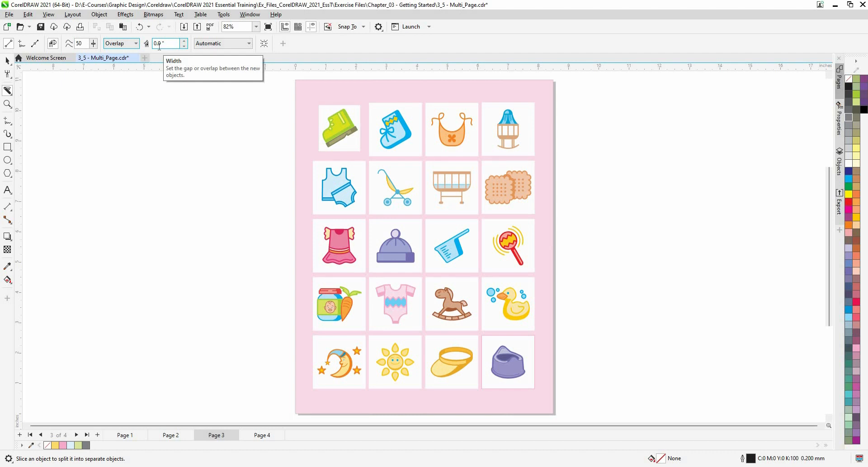
Select the green boot picture and set the Knife tool's cut span to Gap with a width of 0.185".
{"action": "left_click", "coordinate": [7, 60]}
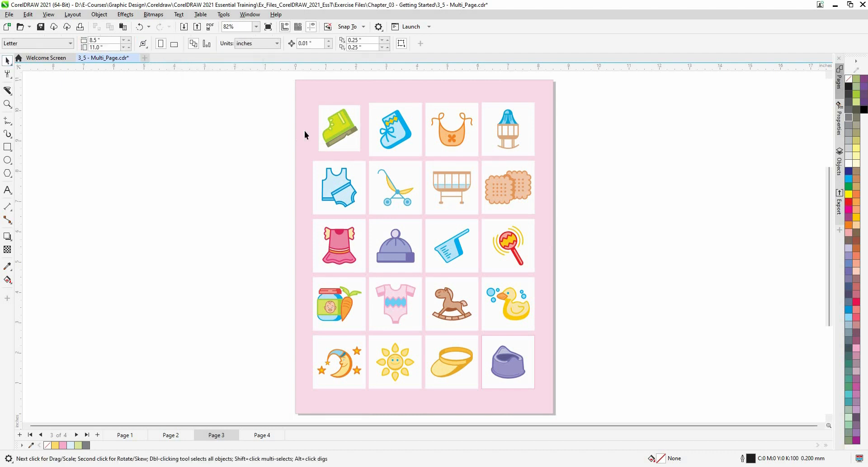
{"action": "left_click", "coordinate": [333, 133]}
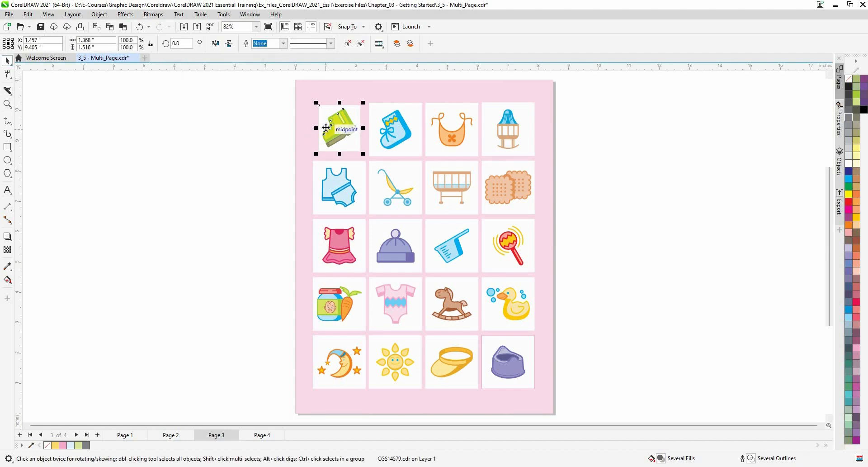
{"action": "scroll", "coordinate": [335, 135], "scroll_direction": "up", "scroll_amount": 1}
{"action": "scroll", "coordinate": [344, 145], "scroll_direction": "up", "scroll_amount": 8}
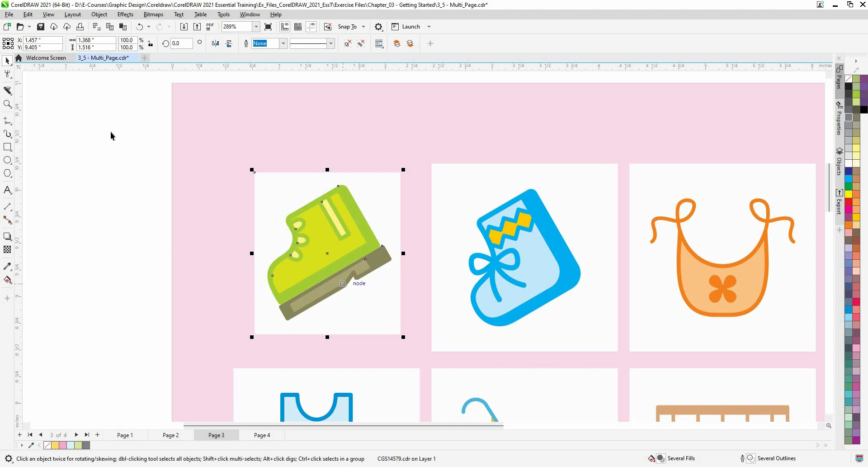
{"action": "left_click", "coordinate": [7, 90]}
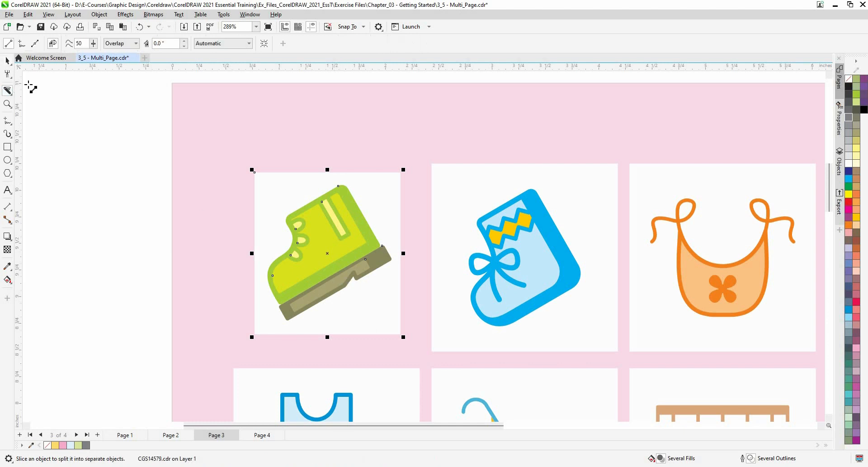
{"action": "left_click", "coordinate": [121, 43]}
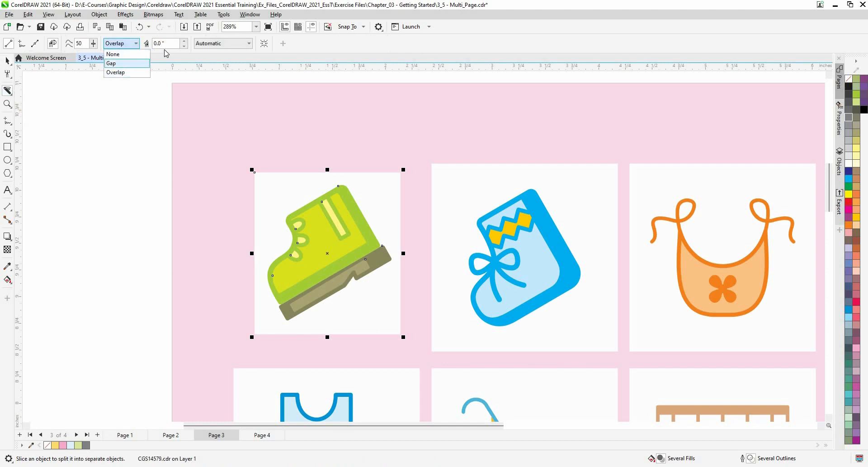
{"action": "left_click", "coordinate": [115, 63]}
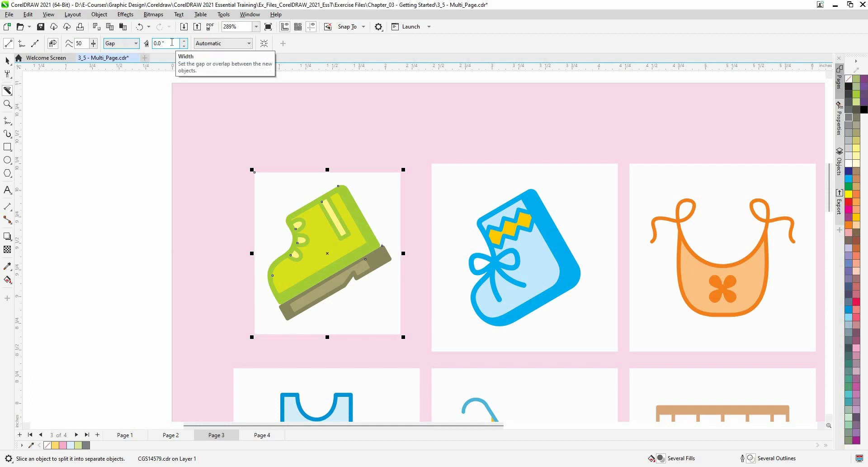
{"action": "left_click", "coordinate": [172, 42]}
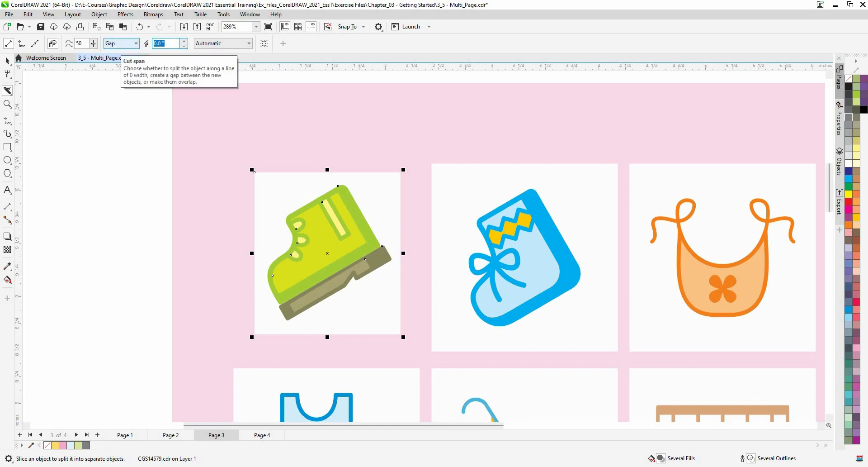
{"action": "type", "text": ".0"}
{"action": "type", "text": "85"}
{"action": "key", "text": "Tab"}
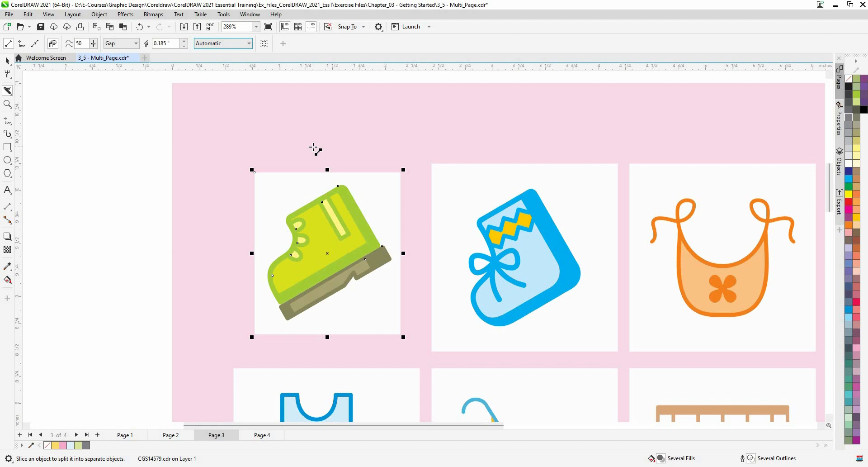
Slice the green boot picture from top to bottom with the gap, and undo the cut.
{"action": "left_click_drag", "start_coordinate": [313, 147], "coordinate": [333, 344]}
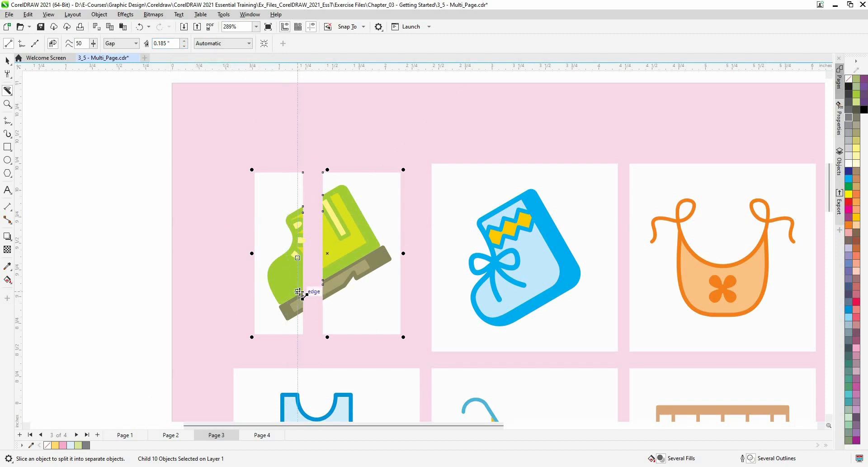
{"action": "key", "text": "ctrl+z"}
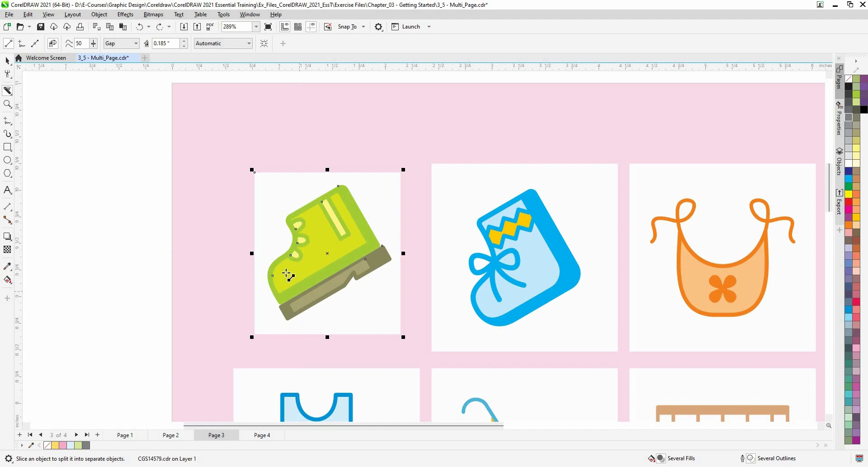
Set the Knife tool's cut span to Overlap and slice the green boot picture from top to bottom.
{"action": "left_click", "coordinate": [134, 43]}
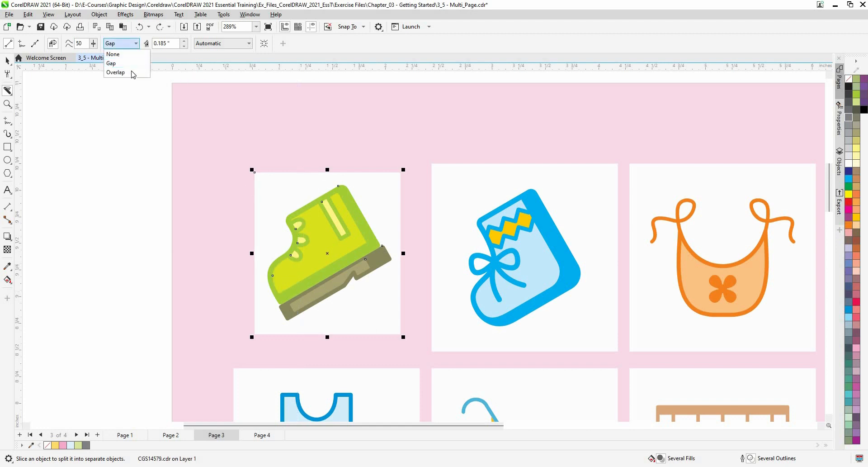
{"action": "left_click", "coordinate": [115, 70]}
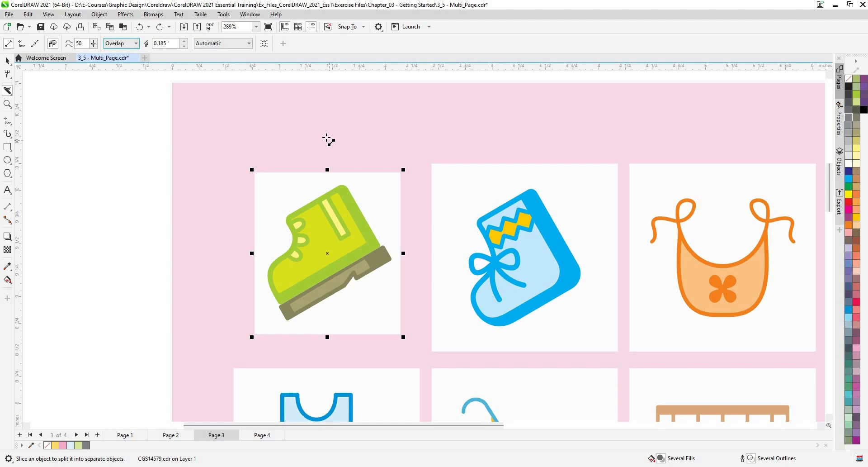
{"action": "left_click", "coordinate": [327, 150]}
{"action": "left_click_drag", "start_coordinate": [314, 261], "coordinate": [322, 360]}
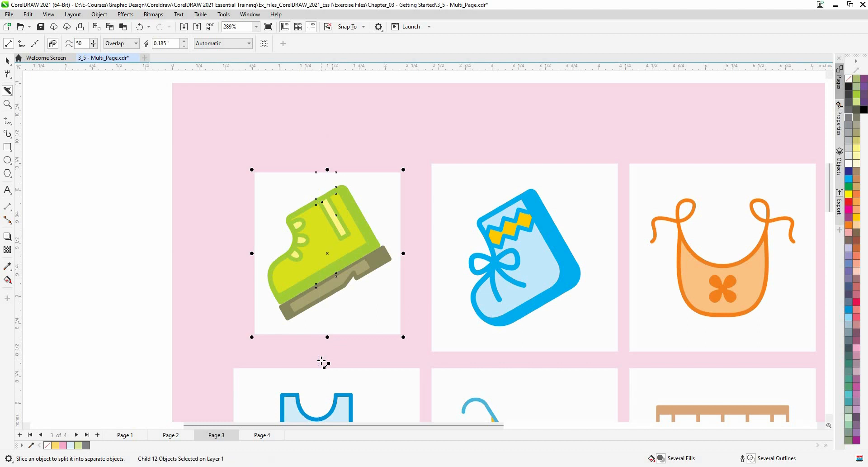
Ungroup the sliced green boot picture with the Pick tool.
{"action": "left_click", "coordinate": [8, 60]}
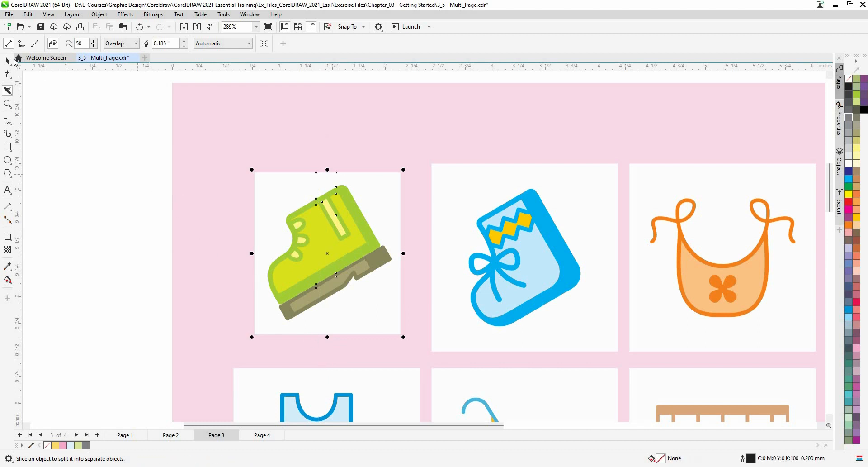
{"action": "left_click", "coordinate": [363, 244]}
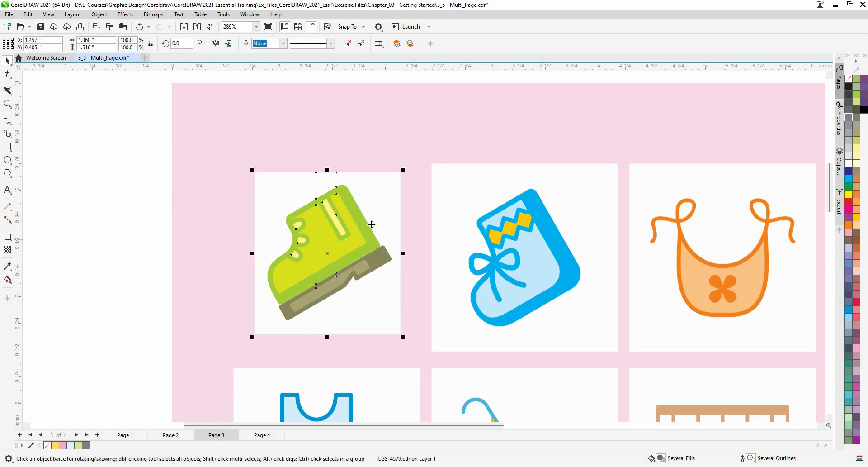
{"action": "left_click", "coordinate": [237, 163]}
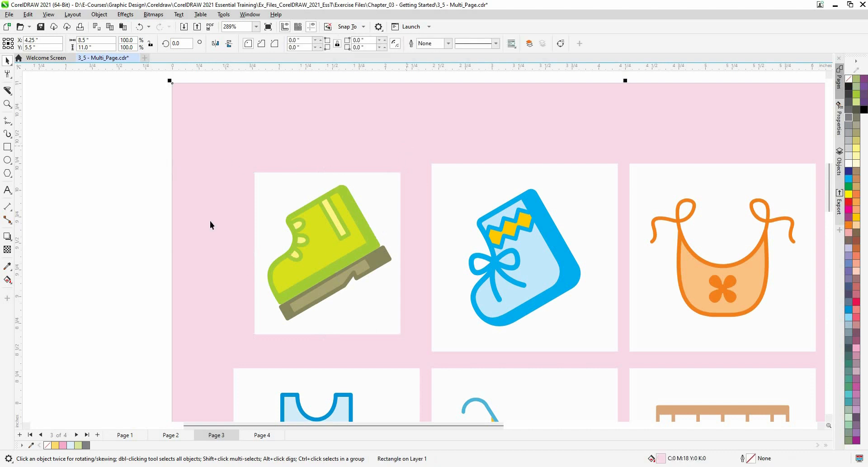
{"action": "left_click_drag", "start_coordinate": [152, 140], "coordinate": [313, 320]}
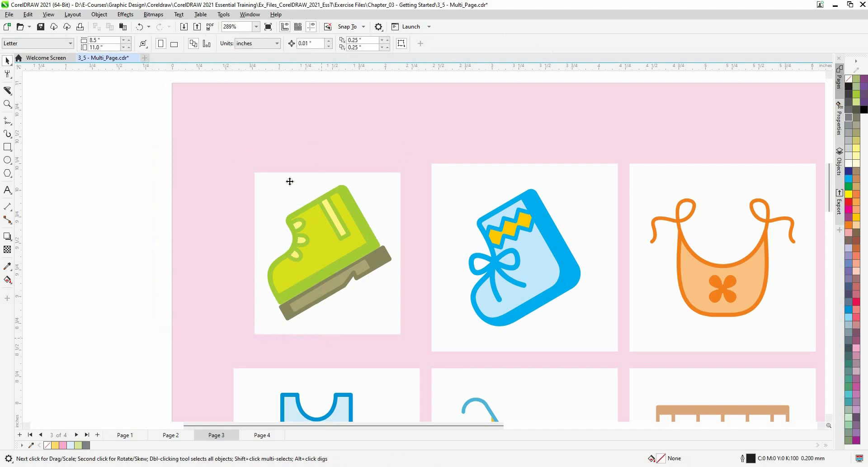
{"action": "left_click", "coordinate": [296, 201]}
{"action": "right_click", "coordinate": [296, 202]}
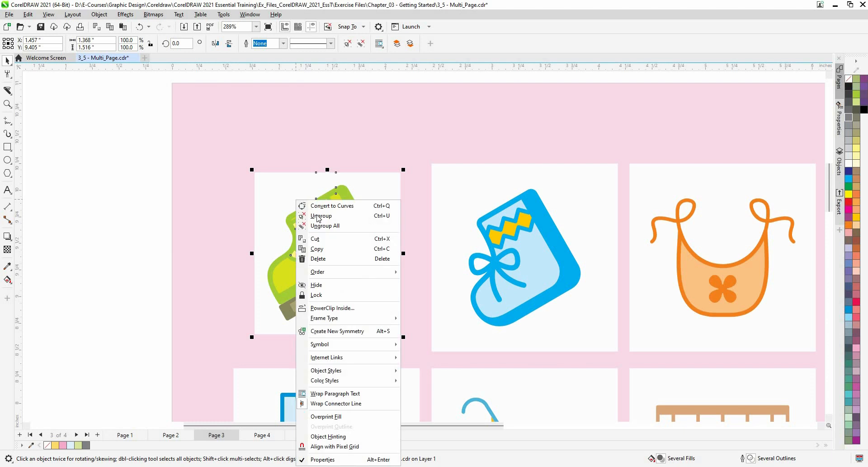
{"action": "left_click", "coordinate": [317, 216]}
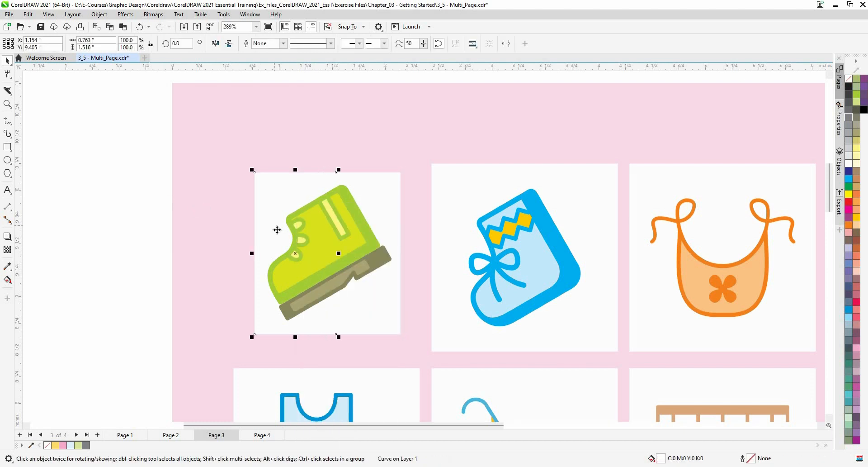
Move the left piece of the boot's white background up by about 0.33".
{"action": "left_click", "coordinate": [277, 212]}
{"action": "key", "text": "Up"}
{"action": "key", "text": "Up"}
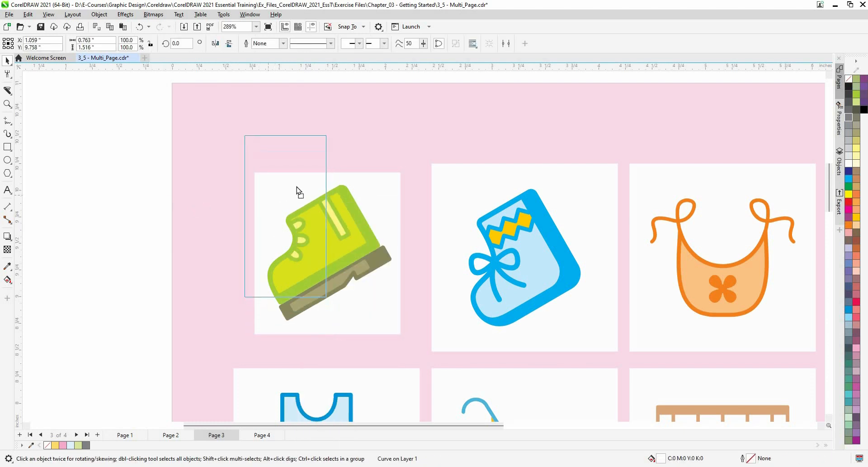
{"action": "key", "text": "Right"}
{"action": "key", "text": "Right"}
{"action": "key", "text": "Right"}
{"action": "key", "text": "Up"}
{"action": "left_click_drag", "start_coordinate": [278, 171], "coordinate": [272, 150]}
{"action": "key", "text": "ctrl+z"}
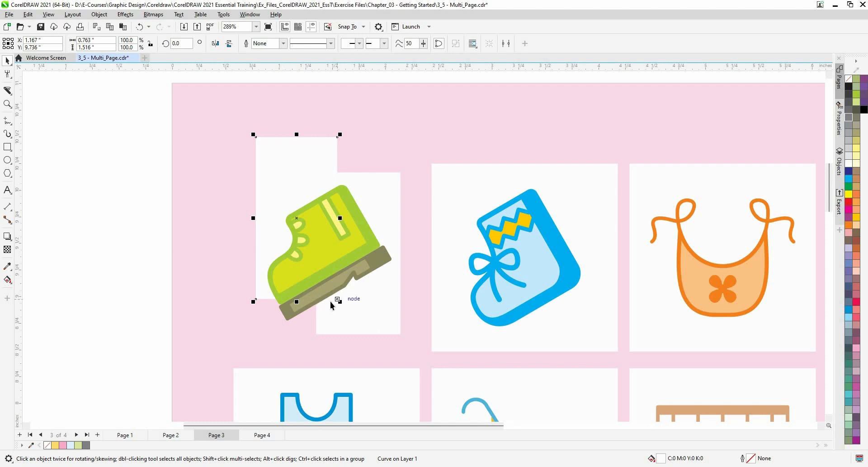
Move the left yellow-green piece of the boot down by about 0.53" to expose the overlap, and undo the move.
{"action": "scroll", "coordinate": [335, 301], "scroll_direction": "up", "scroll_amount": 4}
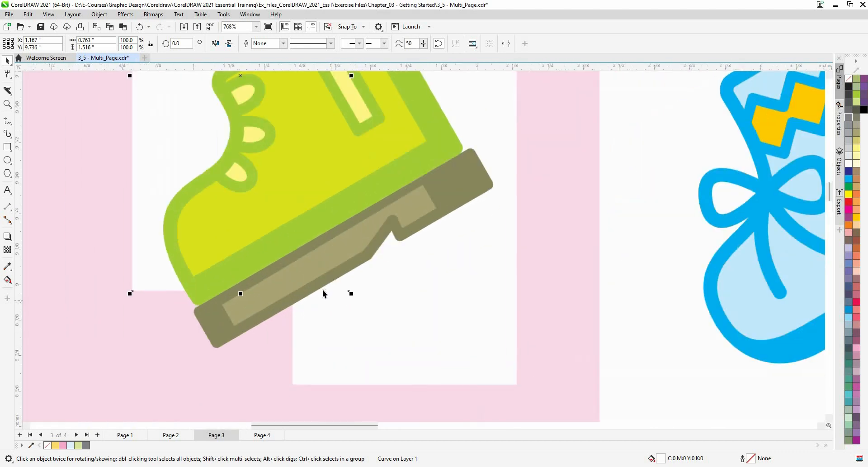
{"action": "left_click", "coordinate": [277, 246]}
{"action": "scroll", "coordinate": [281, 248], "scroll_direction": "down", "scroll_amount": 1}
{"action": "left_click_drag", "start_coordinate": [284, 249], "coordinate": [284, 339]}
{"action": "key", "text": "ctrl+z"}
{"action": "left_click_drag", "start_coordinate": [282, 197], "coordinate": [277, 313]}
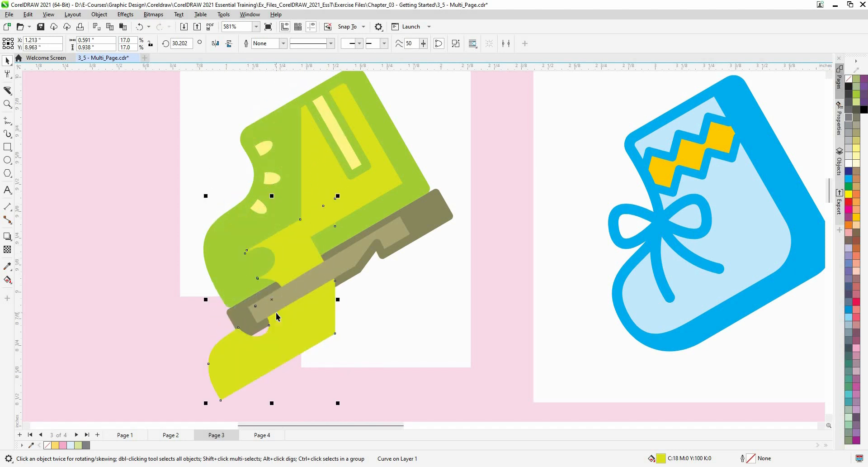
{"action": "key", "text": "ctrl+z"}
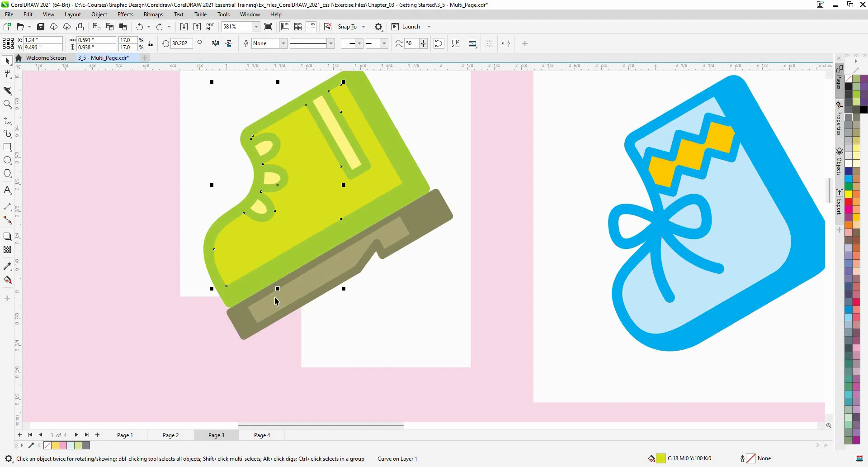
Undo the background move, the ungrouping and the overlap slice of the green boot picture.
{"action": "left_click", "coordinate": [277, 301]}
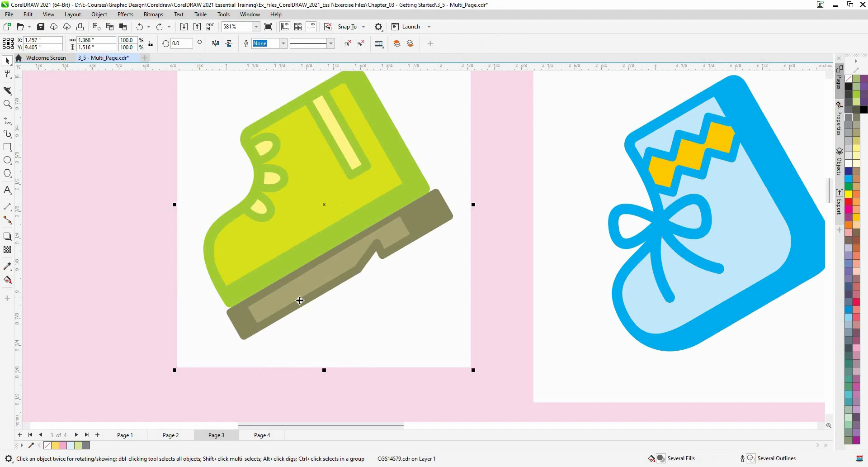
{"action": "scroll", "coordinate": [324, 312], "scroll_direction": "down", "scroll_amount": 1}
{"action": "scroll", "coordinate": [265, 294], "scroll_direction": "down", "scroll_amount": 1}
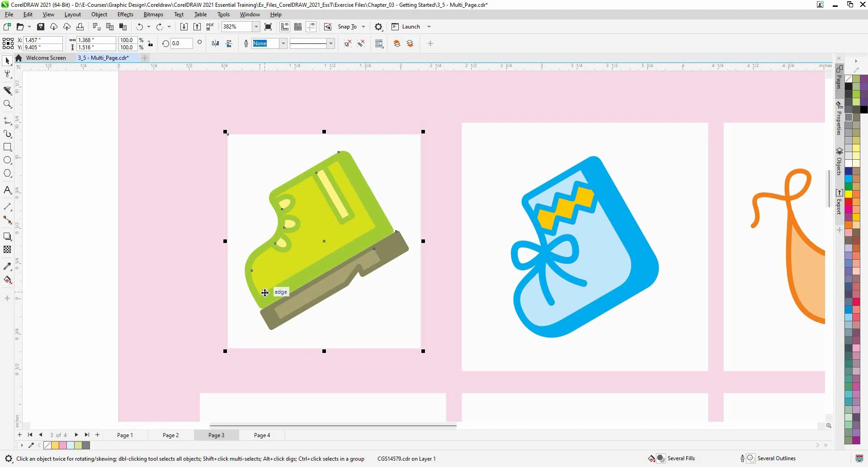
Activate the Virtual Segment Delete tool.
{"action": "left_click", "coordinate": [48, 111]}
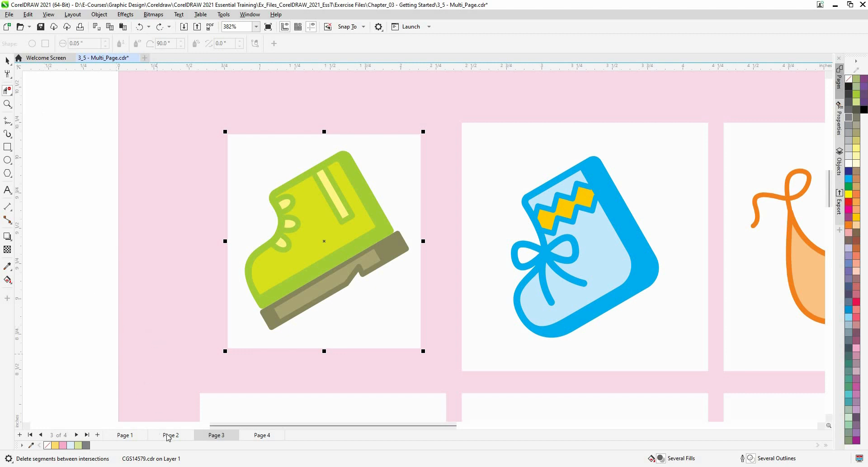
On Page 2, delete an upper outer-circle segment of the orange geometric pattern and undo the deletion.
{"action": "key", "text": "Page_Up"}
{"action": "scroll", "coordinate": [389, 251], "scroll_direction": "down", "scroll_amount": 7}
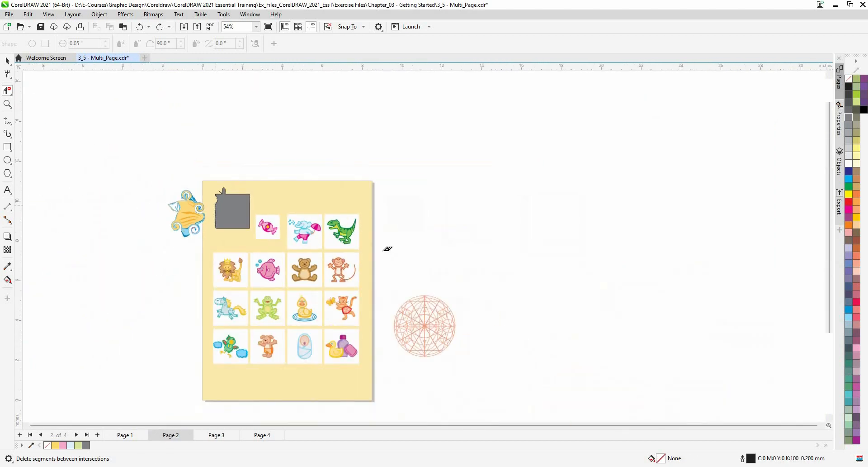
{"action": "scroll", "coordinate": [392, 253], "scroll_direction": "up", "scroll_amount": 2}
{"action": "scroll", "coordinate": [445, 135], "scroll_direction": "up", "scroll_amount": 1}
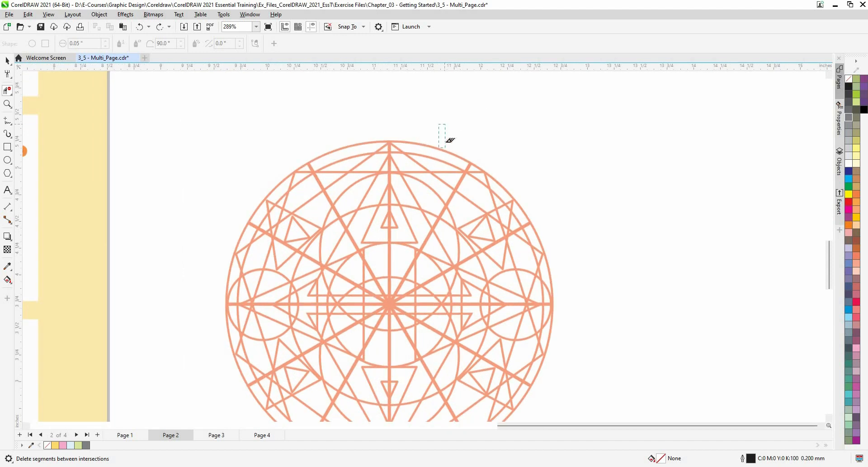
{"action": "left_click_drag", "start_coordinate": [446, 124], "coordinate": [440, 151]}
{"action": "key", "text": "ctrl+z"}
Delete several overlapping arc and line segments in the center and upper-right part of the orange geometric pattern.
{"action": "left_click", "coordinate": [442, 159]}
{"action": "scroll", "coordinate": [391, 345], "scroll_direction": "up", "scroll_amount": 2}
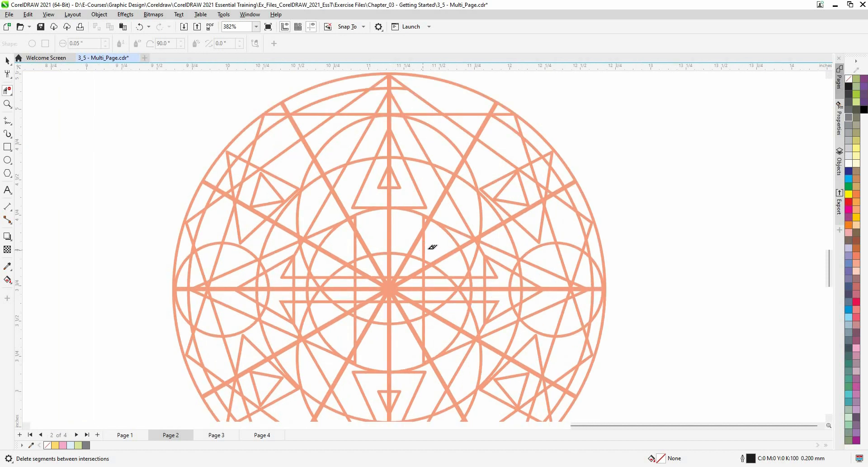
{"action": "left_click", "coordinate": [424, 249]}
{"action": "mouse_move", "coordinate": [585, 138]}
{"action": "left_mouse_down"}
{"action": "mouse_move", "coordinate": [562, 138]}
{"action": "mouse_move", "coordinate": [533, 156]}
{"action": "mouse_move", "coordinate": [537, 171]}
{"action": "mouse_move", "coordinate": [546, 171]}
{"action": "mouse_move", "coordinate": [556, 143]}
{"action": "mouse_move", "coordinate": [536, 189]}
{"action": "left_mouse_up"}
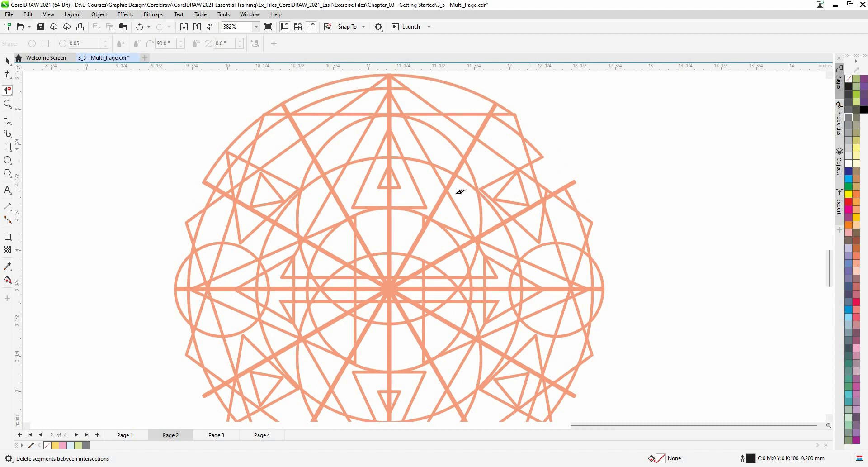
{"action": "mouse_move", "coordinate": [428, 177]}
{"action": "left_mouse_down"}
{"action": "mouse_move", "coordinate": [441, 210]}
{"action": "mouse_move", "coordinate": [454, 208]}
{"action": "mouse_move", "coordinate": [442, 151]}
{"action": "mouse_move", "coordinate": [427, 140]}
{"action": "mouse_move", "coordinate": [423, 169]}
{"action": "mouse_move", "coordinate": [441, 185]}
{"action": "mouse_move", "coordinate": [423, 158]}
{"action": "mouse_move", "coordinate": [441, 166]}
{"action": "left_mouse_up"}
{"action": "left_click", "coordinate": [441, 189]}
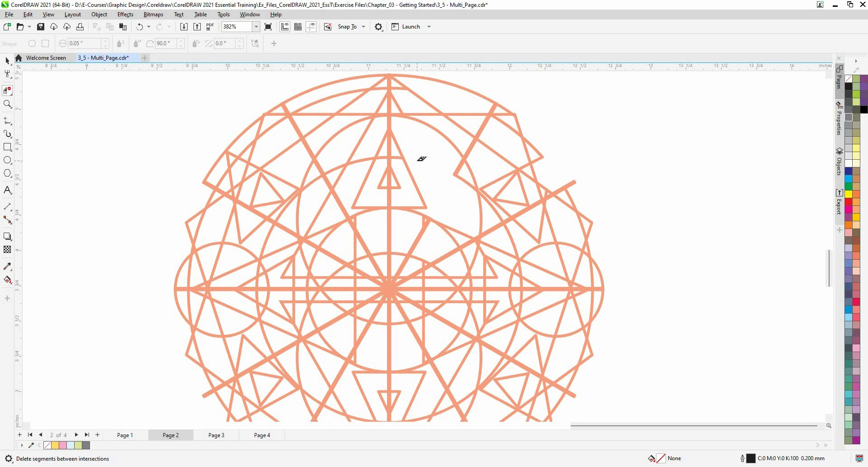
Switch to Page 3 and activate the Eraser tool.
{"action": "left_click", "coordinate": [220, 437]}
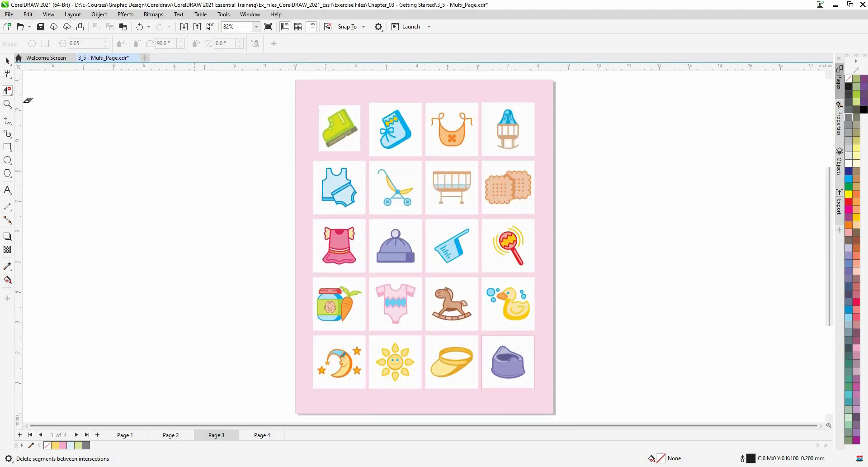
{"action": "left_click", "coordinate": [14, 92]}
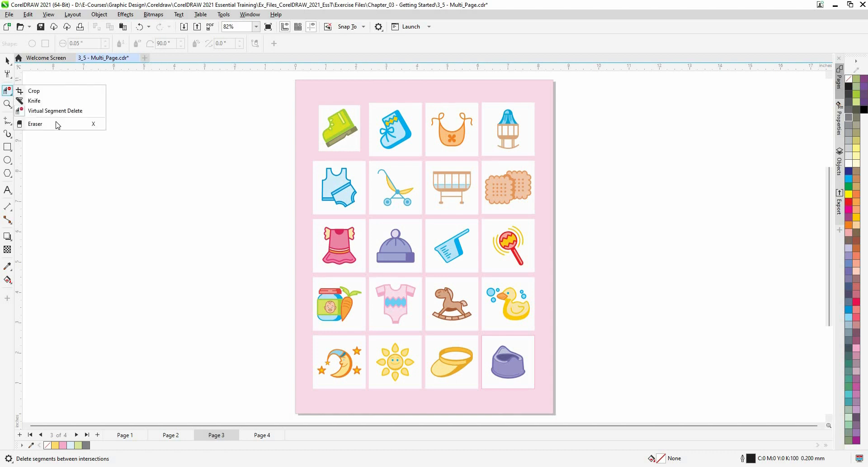
{"action": "left_click", "coordinate": [56, 123]}
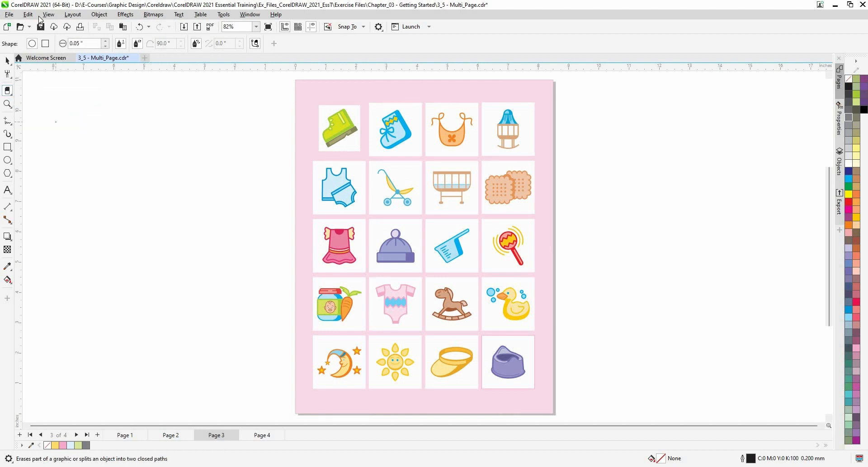
Import the image e8 from the Downloads folder and place it at original size beside the page.
{"action": "left_click", "coordinate": [10, 14]}
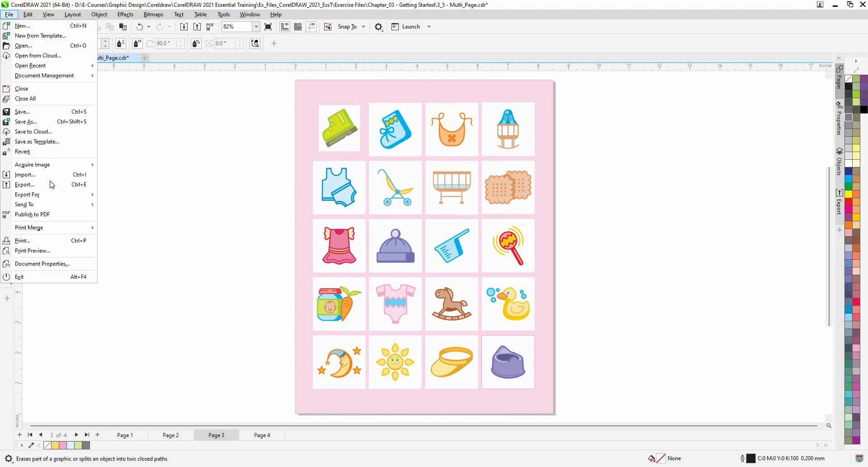
{"action": "left_click", "coordinate": [51, 175]}
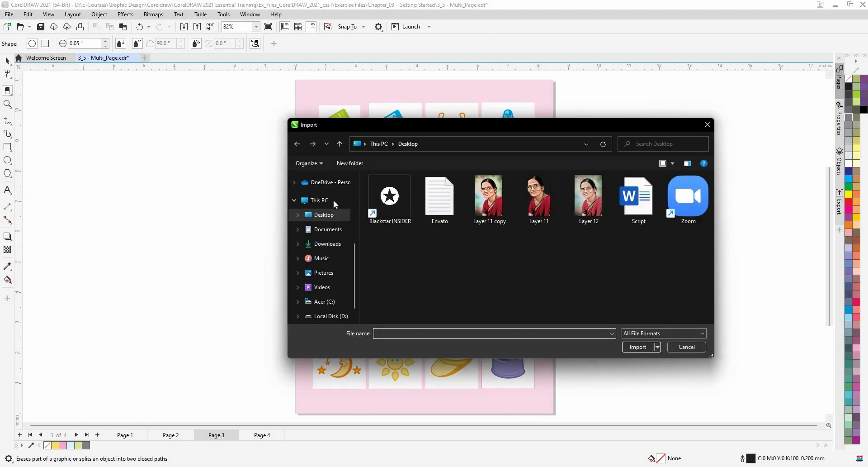
{"action": "left_click", "coordinate": [327, 243]}
{"action": "scroll", "coordinate": [435, 214], "scroll_direction": "down", "scroll_amount": 1}
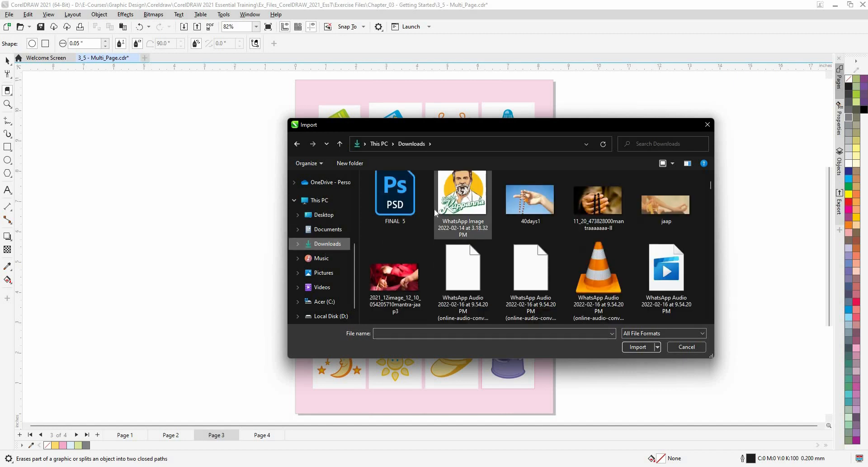
{"action": "scroll", "coordinate": [436, 212], "scroll_direction": "down", "scroll_amount": 3}
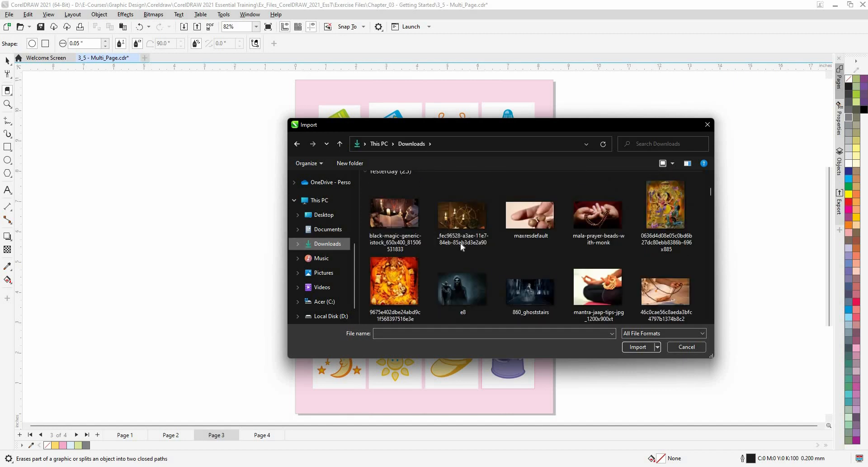
{"action": "left_click", "coordinate": [465, 290]}
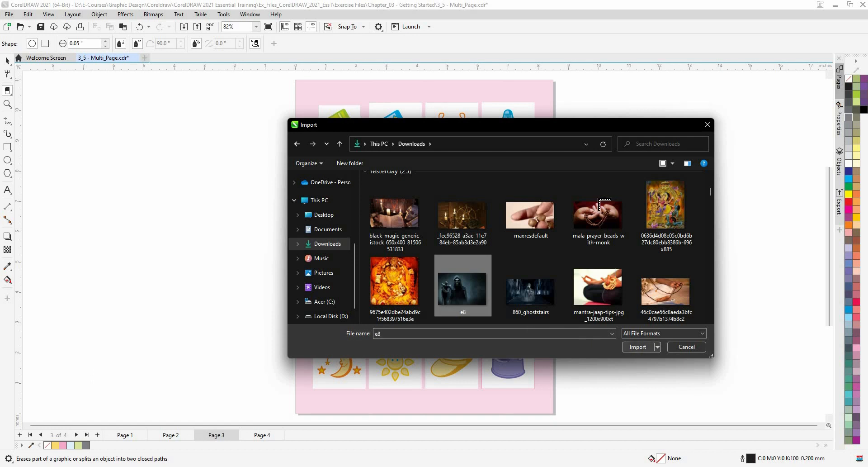
{"action": "left_click", "coordinate": [638, 346]}
{"action": "left_click", "coordinate": [566, 136]}
Reposition the imported e8 picture and scale it down to 31.8%, about 213" by 142".
{"action": "scroll", "coordinate": [543, 137], "scroll_direction": "down", "scroll_amount": 5}
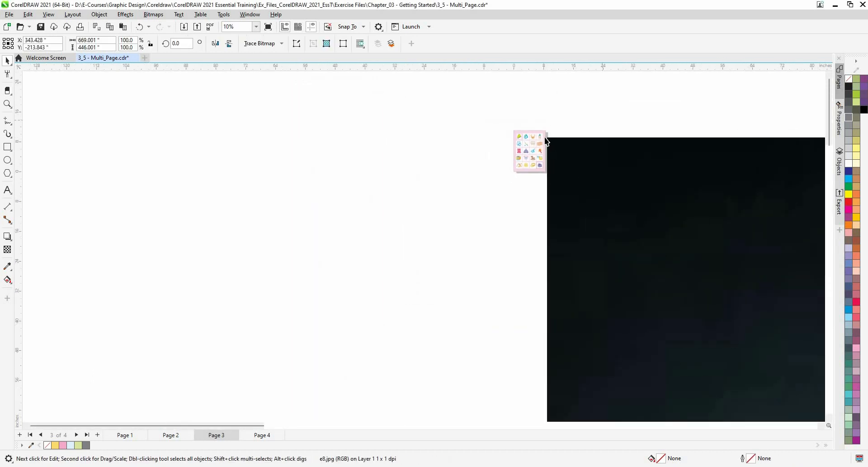
{"action": "left_click_drag", "start_coordinate": [792, 336], "coordinate": [497, 170]}
{"action": "left_click_drag", "start_coordinate": [492, 134], "coordinate": [587, 275]}
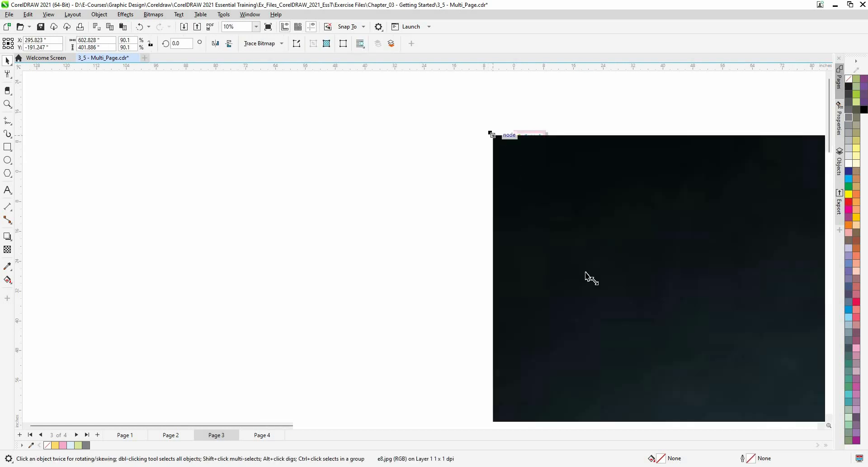
{"action": "left_click_drag", "start_coordinate": [754, 348], "coordinate": [118, 144]}
{"action": "scroll", "coordinate": [403, 178], "scroll_direction": "down", "scroll_amount": 2}
{"action": "scroll", "coordinate": [173, 147], "scroll_direction": "down", "scroll_amount": 2}
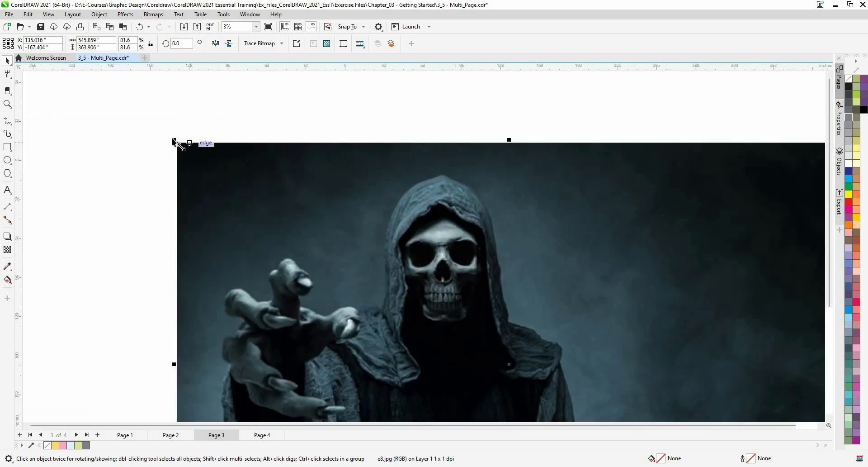
{"action": "left_click_drag", "start_coordinate": [178, 145], "coordinate": [618, 375]}
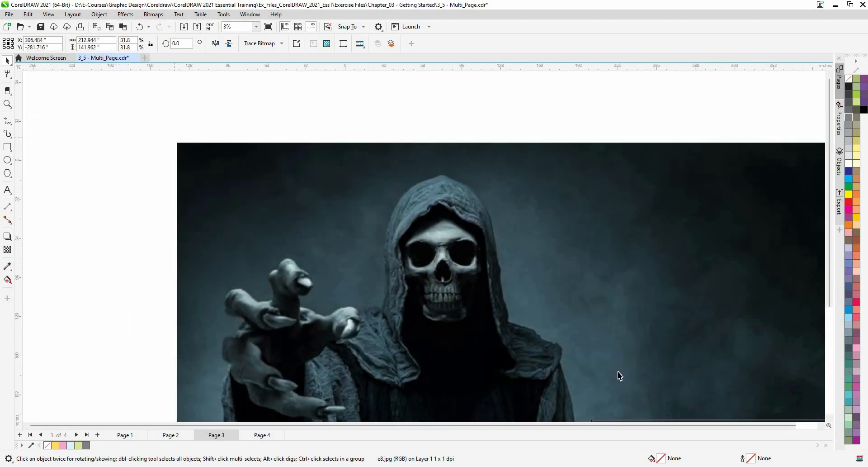
Move the e8 picture closer to the page and scale it down to 3.0%, about 19.9" by 13.3".
{"action": "scroll", "coordinate": [545, 171], "scroll_direction": "down", "scroll_amount": 2}
{"action": "left_click_drag", "start_coordinate": [622, 339], "coordinate": [460, 150]}
{"action": "scroll", "coordinate": [459, 149], "scroll_direction": "up", "scroll_amount": 1}
{"action": "left_click_drag", "start_coordinate": [563, 106], "coordinate": [465, 167]}
{"action": "scroll", "coordinate": [464, 167], "scroll_direction": "up", "scroll_amount": 6}
{"action": "scroll", "coordinate": [453, 196], "scroll_direction": "up", "scroll_amount": 3}
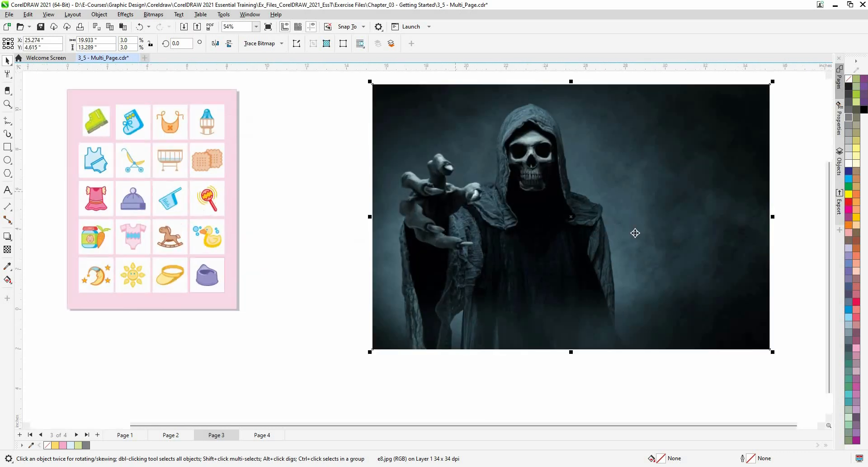
Shrink the e8 picture to about 11.9" by 8.0" and place it directly beside the pink page.
{"action": "left_click_drag", "start_coordinate": [476, 200], "coordinate": [667, 242]}
{"action": "left_click_drag", "start_coordinate": [542, 103], "coordinate": [480, 201]}
{"action": "left_click_drag", "start_coordinate": [503, 266], "coordinate": [413, 202]}
{"action": "scroll", "coordinate": [493, 198], "scroll_direction": "up", "scroll_amount": 1}
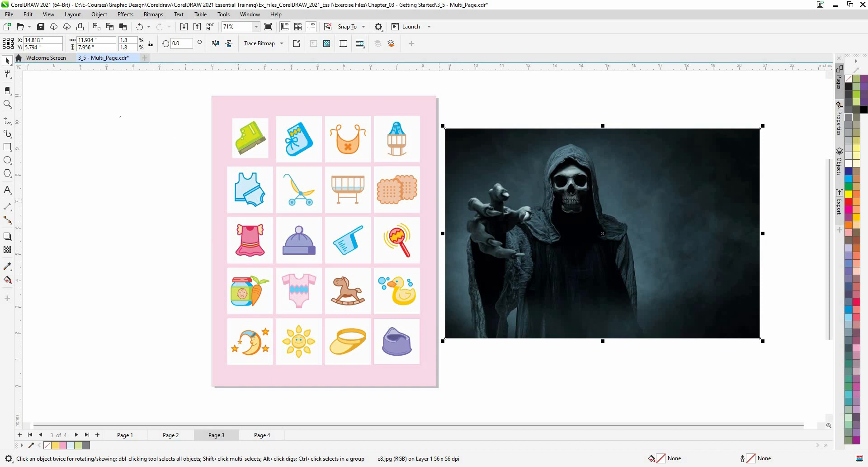
Set the Eraser's round nib to 0.5" and erase a U-shaped band across the upper part of the skull picture.
{"action": "key", "text": "x"}
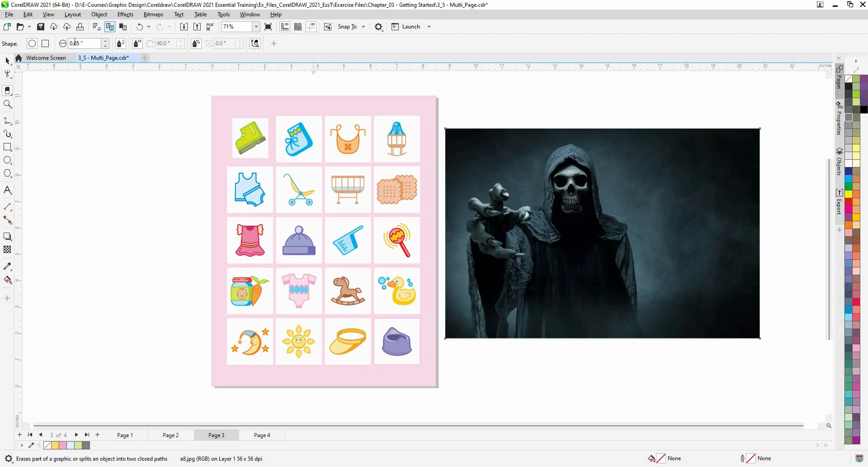
{"action": "left_click", "coordinate": [107, 41]}
{"action": "left_click", "coordinate": [107, 42]}
{"action": "left_click", "coordinate": [45, 45]}
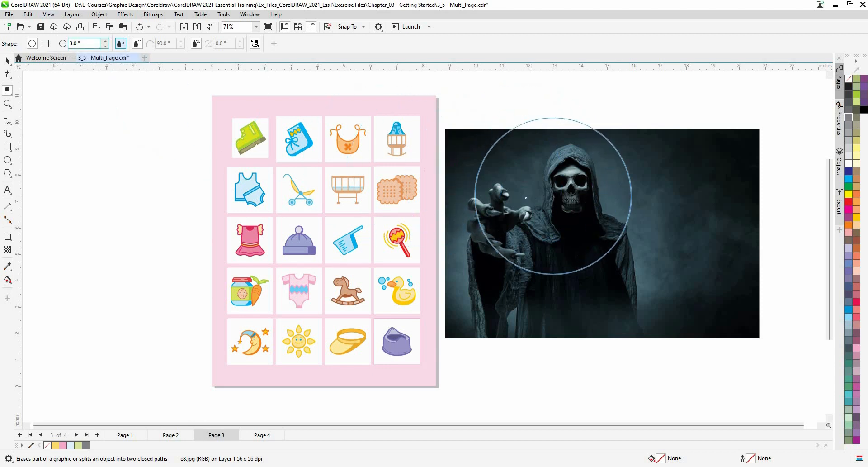
{"action": "mouse_move", "coordinate": [554, 196]}
{"action": "left_mouse_down", "text": "shift"}
{"action": "mouse_move", "coordinate": [517, 201]}
{"action": "mouse_move", "coordinate": [594, 200]}
{"action": "mouse_move", "coordinate": [567, 199]}
{"action": "left_mouse_up", "text": "shift"}
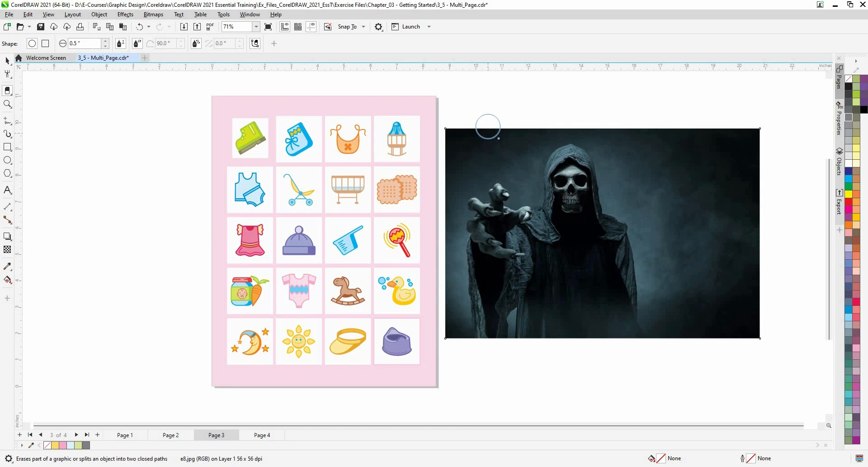
{"action": "mouse_move", "coordinate": [489, 115]}
{"action": "left_mouse_down"}
{"action": "mouse_move", "coordinate": [518, 174]}
{"action": "mouse_move", "coordinate": [572, 184]}
{"action": "mouse_move", "coordinate": [614, 173]}
{"action": "mouse_move", "coordinate": [657, 108]}
{"action": "left_mouse_up"}
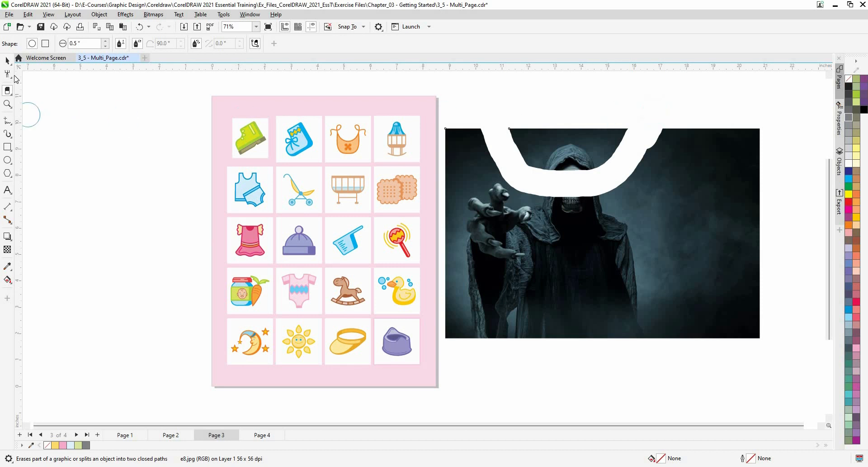
Use the Shape tool to move nodes on the erased band's edge and bring back part of the skull's face.
{"action": "left_click", "coordinate": [10, 77]}
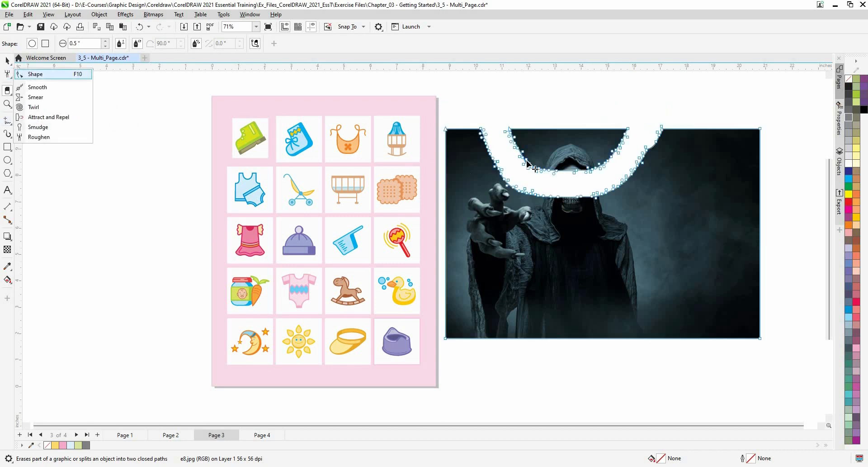
{"action": "left_click", "coordinate": [37, 72]}
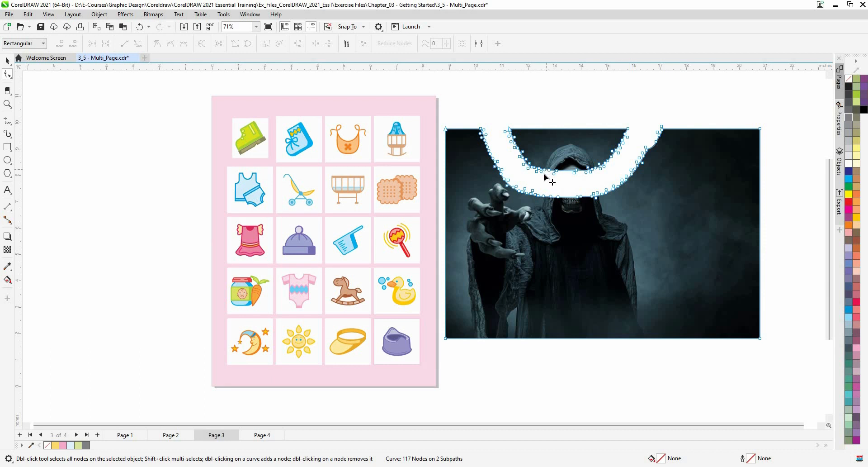
{"action": "left_click_drag", "start_coordinate": [549, 198], "coordinate": [573, 194]}
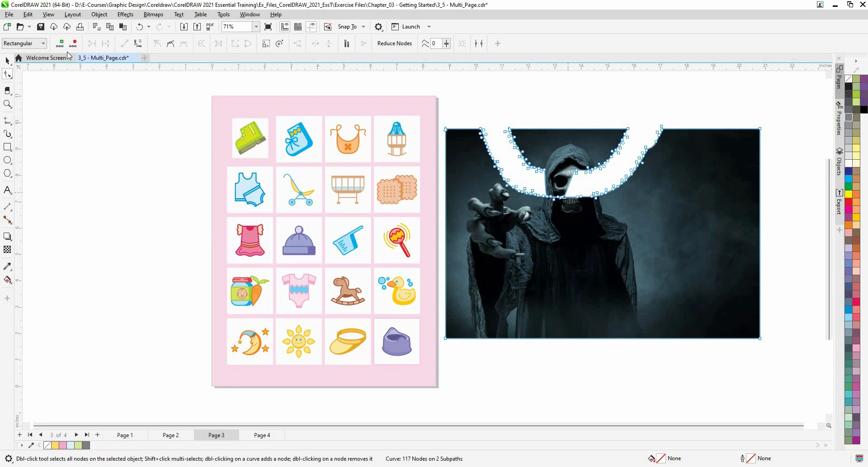
Delete the partly erased skull picture beside the page.
{"action": "left_click", "coordinate": [6, 61]}
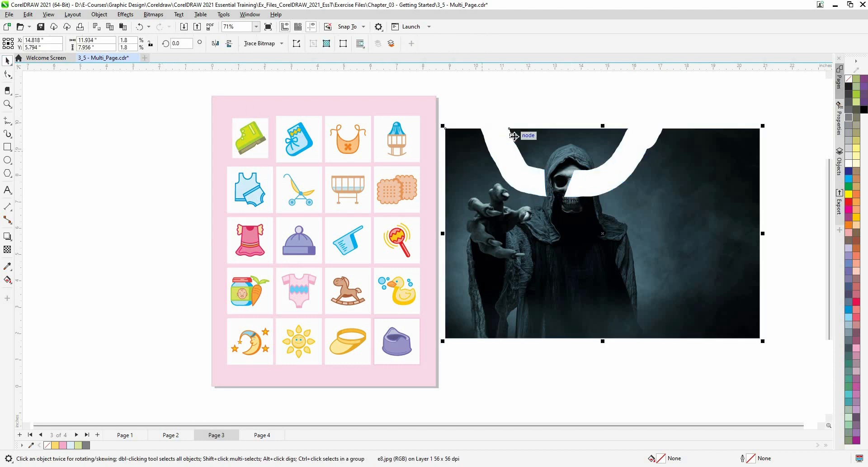
{"action": "key", "text": "Delete"}
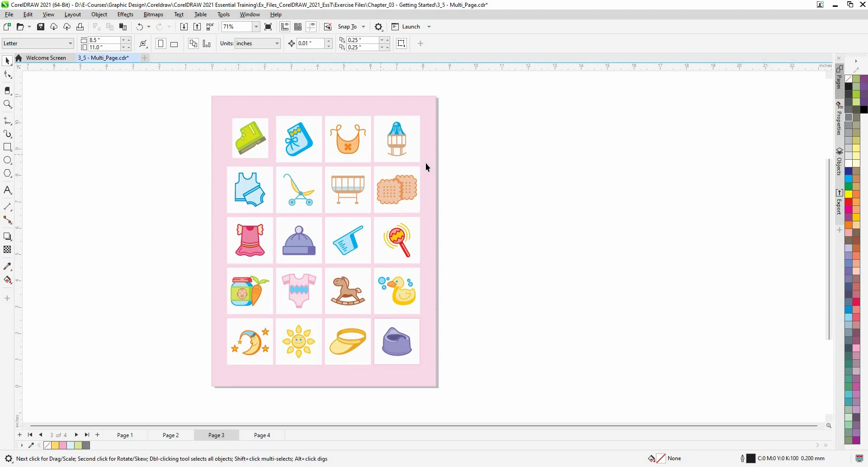
{"action": "left_click_drag", "start_coordinate": [425, 163], "coordinate": [470, 172]}
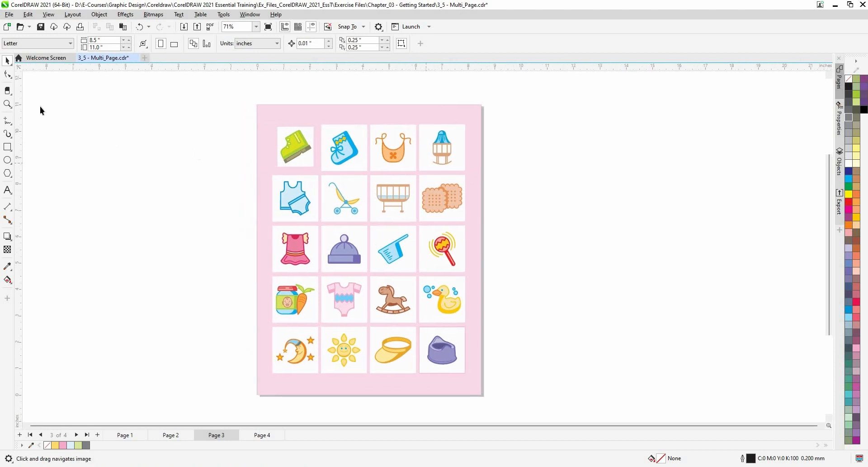
Activate the Zoom tool, set the zoom level to 10%, and magnify Page 3 stepwise to 80%.
{"action": "left_click", "coordinate": [7, 108]}
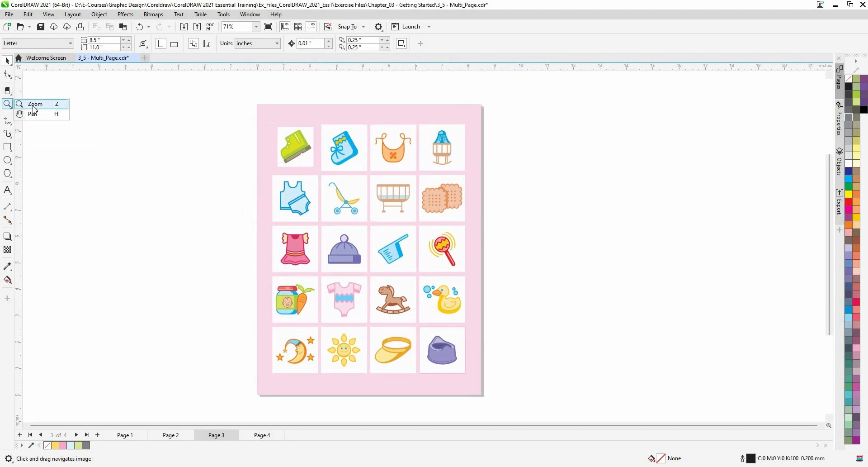
{"action": "left_click", "coordinate": [58, 107]}
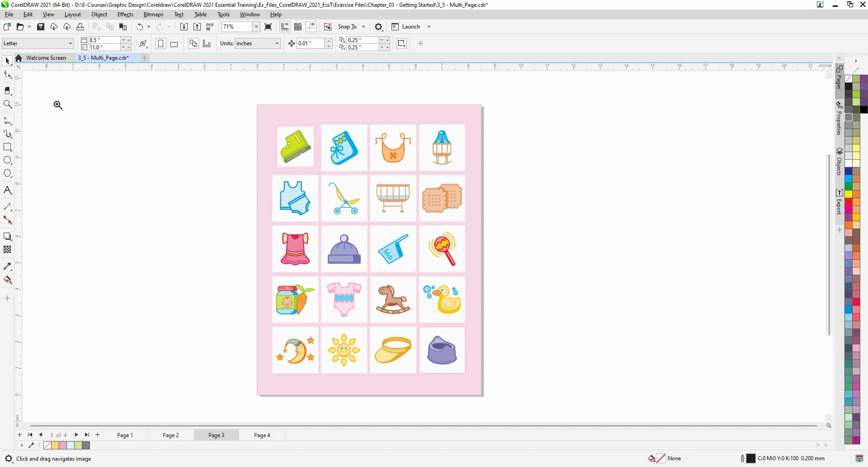
{"action": "left_click", "coordinate": [255, 27]}
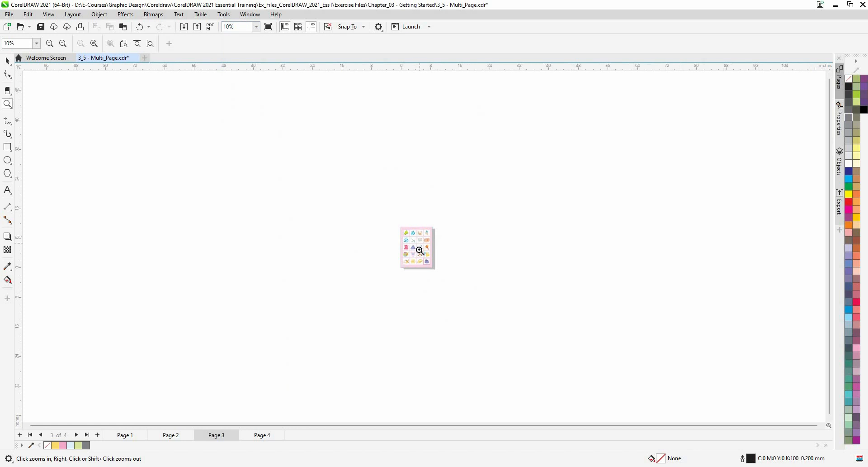
{"action": "left_click", "coordinate": [420, 250]}
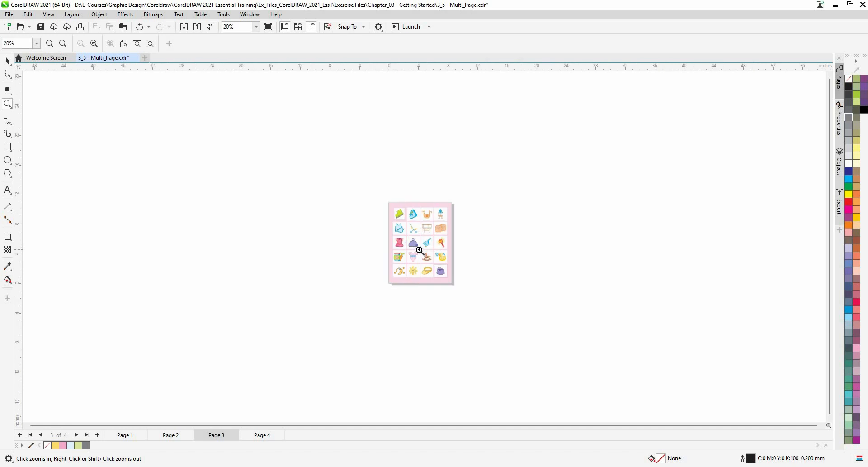
{"action": "left_click", "coordinate": [420, 250]}
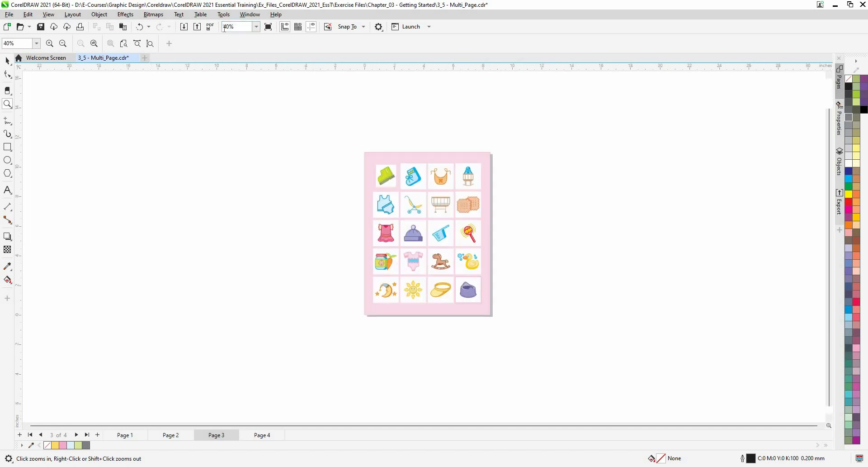
{"action": "left_click", "coordinate": [389, 233]}
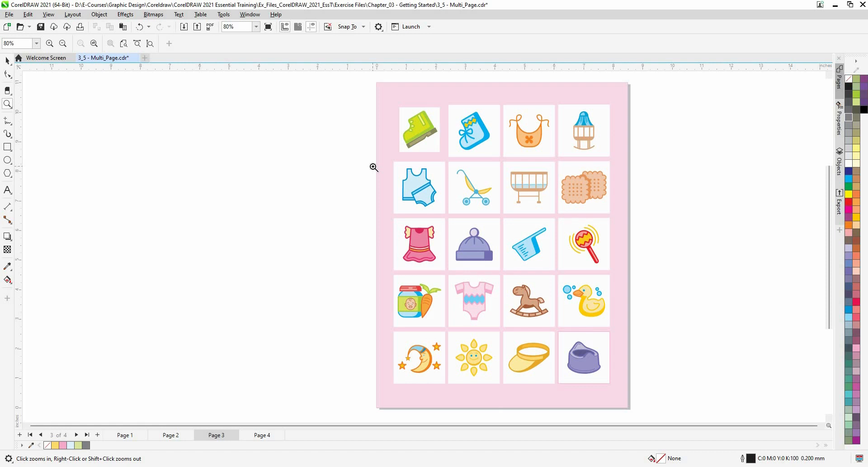
Set the zoom level to 10%, zoom out to 5%, and magnify Page 3 back to 80% with the Zoom tool.
{"action": "left_click", "coordinate": [256, 26]}
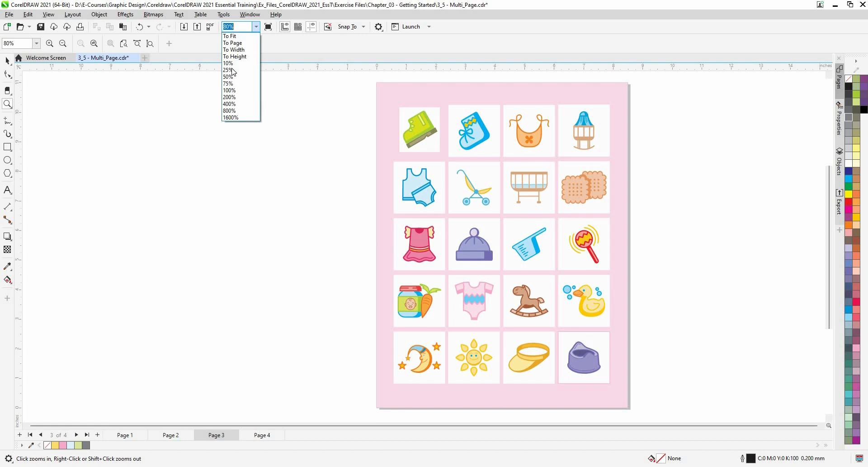
{"action": "key", "text": "Return"}
{"action": "right_click", "coordinate": [437, 249]}
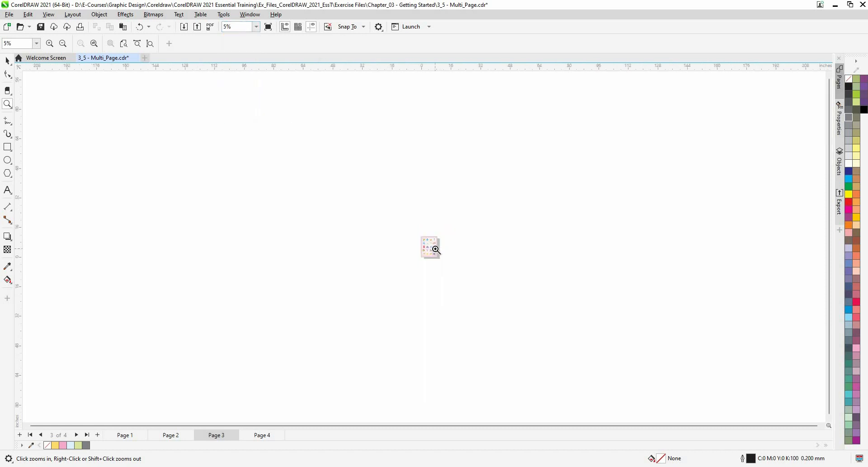
{"action": "right_click", "coordinate": [436, 250]}
{"action": "left_click", "coordinate": [404, 249]}
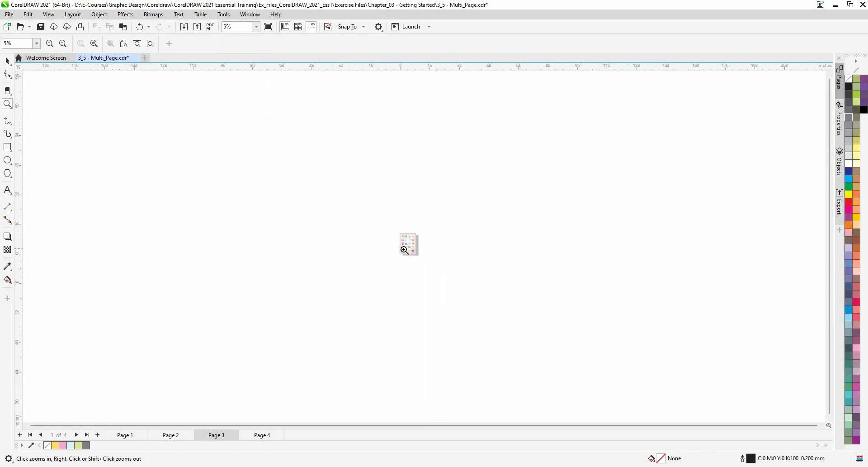
{"action": "left_click", "coordinate": [420, 235]}
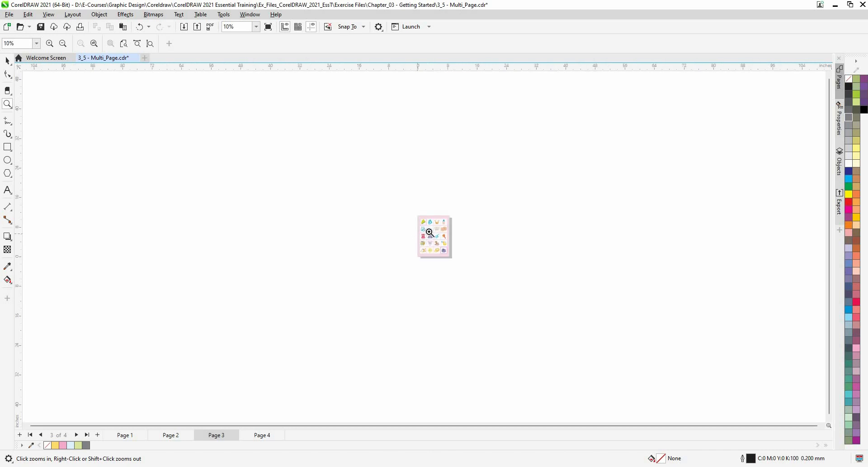
{"action": "left_click", "coordinate": [429, 233]}
{"action": "left_click", "coordinate": [475, 289]}
{"action": "left_click", "coordinate": [460, 273]}
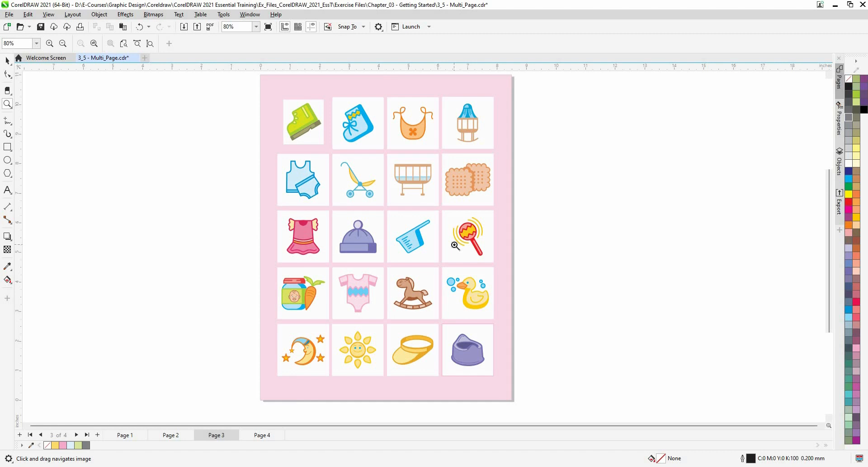
Fit the whole page in view, then select the green boot with the Pick tool and zoom to the selection.
{"action": "key", "text": "shift+F4"}
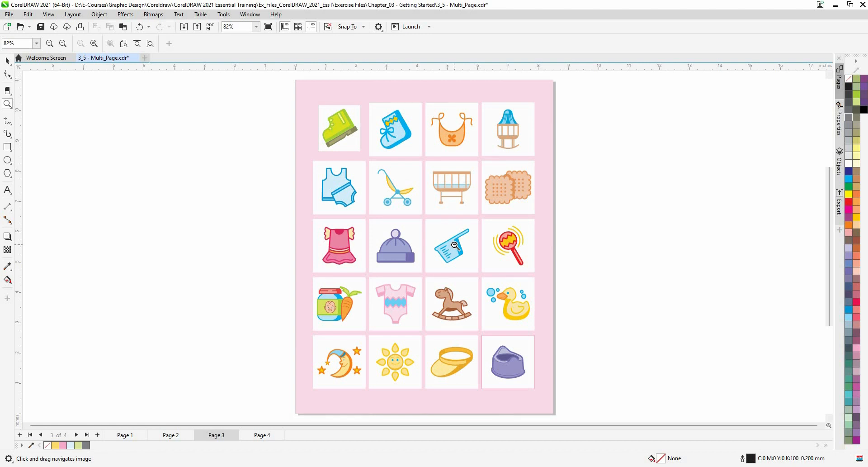
{"action": "scroll", "coordinate": [455, 245], "scroll_direction": "down", "scroll_amount": 1}
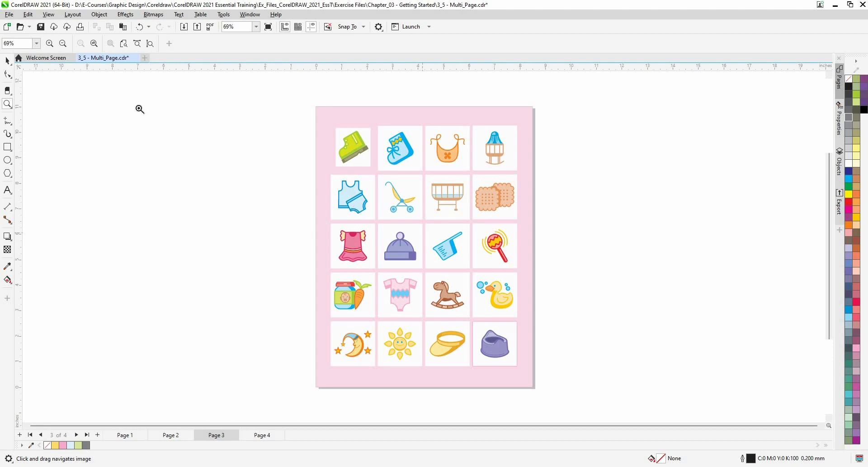
{"action": "key", "text": "space"}
{"action": "left_click", "coordinate": [357, 151]}
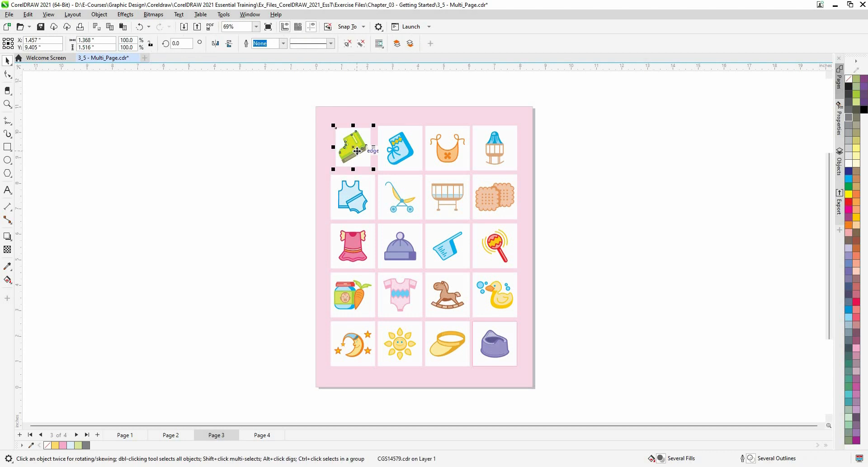
{"action": "key", "text": "shift+F2"}
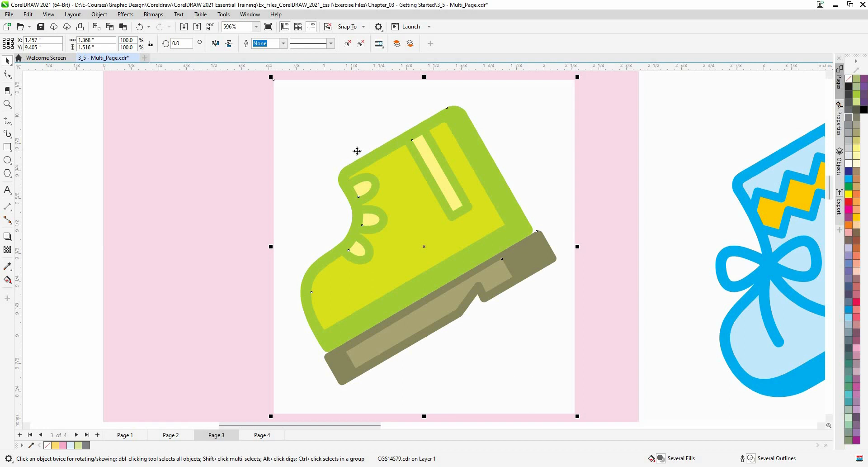
Zoom back out from the green boot until all of Page 3 is in view.
{"action": "scroll", "coordinate": [384, 184], "scroll_direction": "down", "scroll_amount": 3}
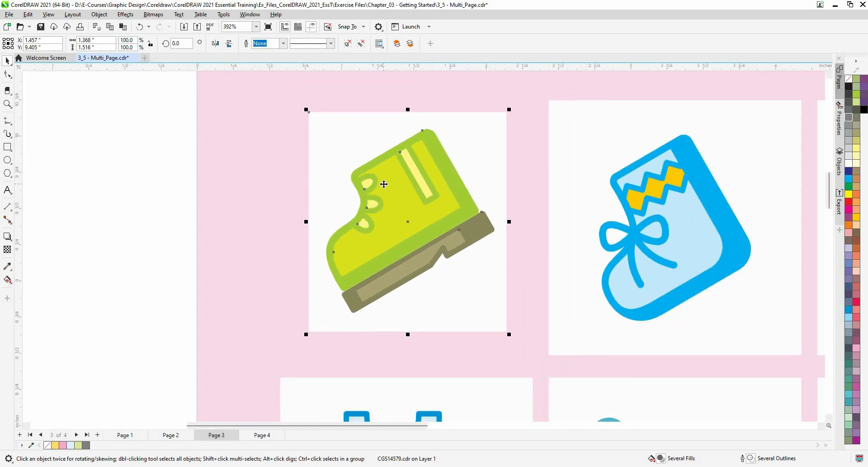
{"action": "scroll", "coordinate": [384, 184], "scroll_direction": "up", "scroll_amount": 2}
{"action": "scroll", "coordinate": [384, 184], "scroll_direction": "down", "scroll_amount": 7}
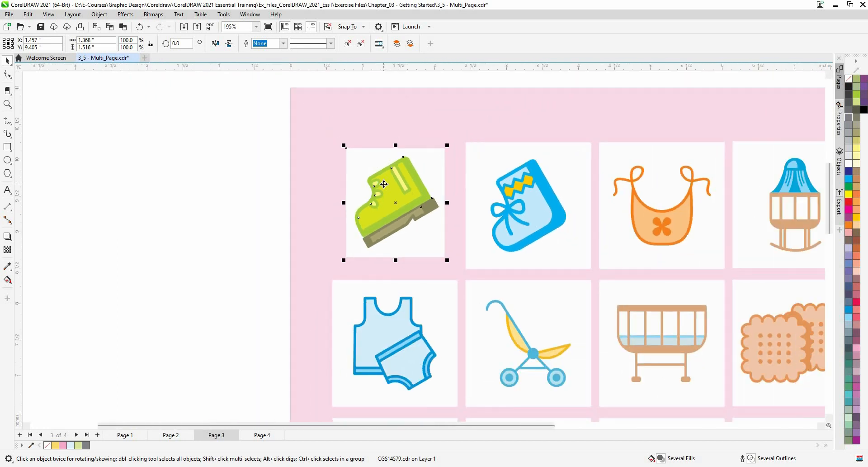
{"action": "scroll", "coordinate": [384, 185], "scroll_direction": "down", "scroll_amount": 3}
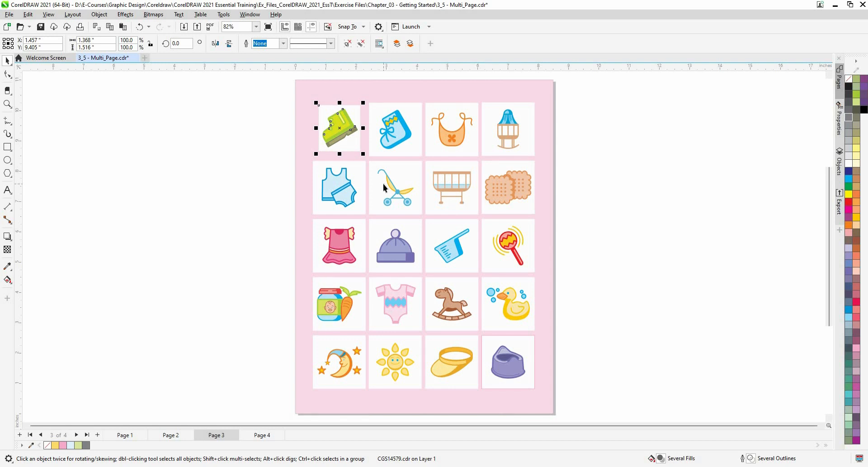
Activate the Pan tool and move Page 3 around the drawing window.
{"action": "left_click", "coordinate": [10, 106]}
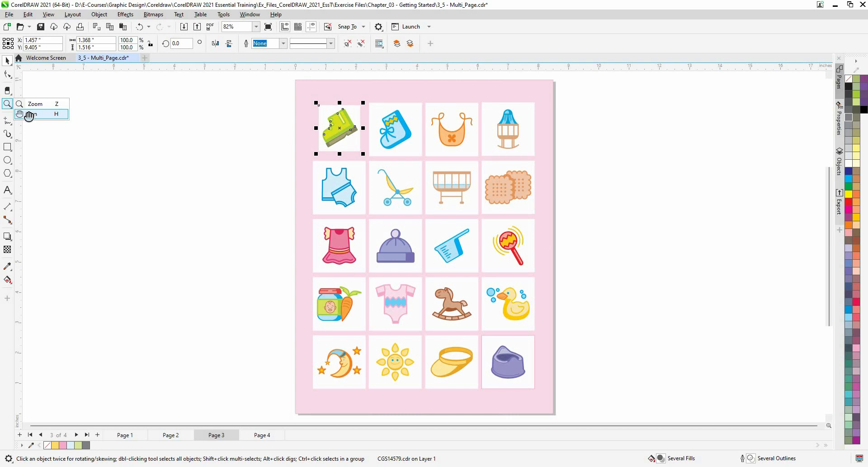
{"action": "left_click", "coordinate": [29, 115]}
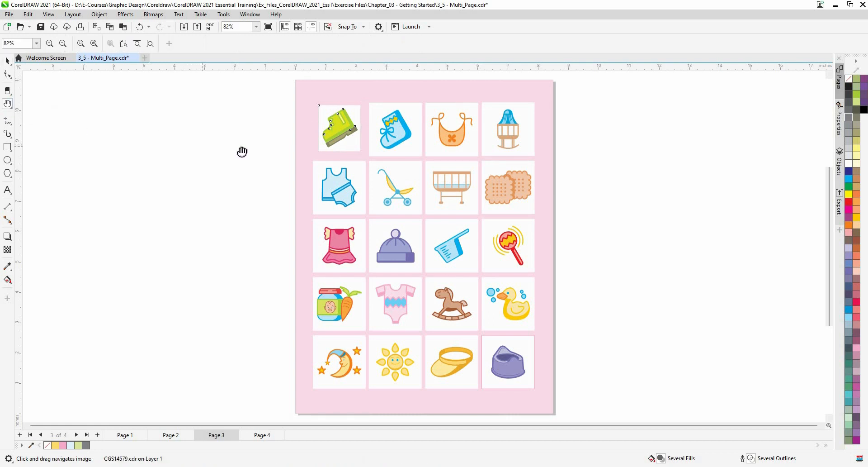
{"action": "left_click_drag", "start_coordinate": [211, 153], "coordinate": [193, 151]}
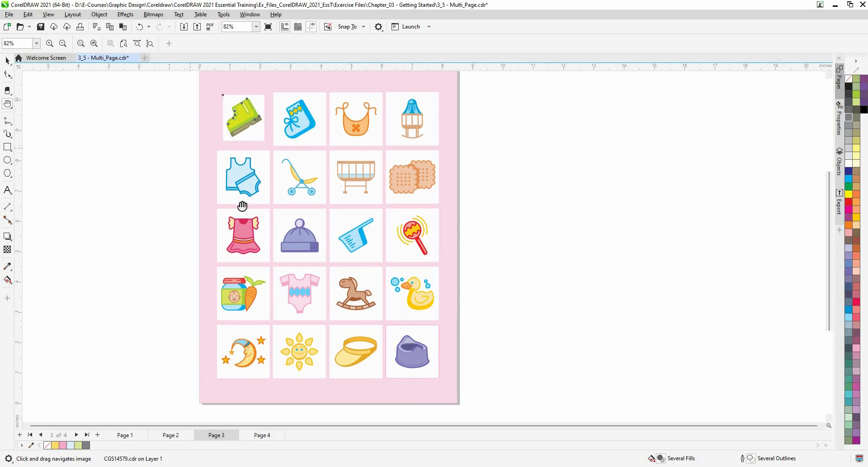
{"action": "left_click_drag", "start_coordinate": [284, 199], "coordinate": [322, 215]}
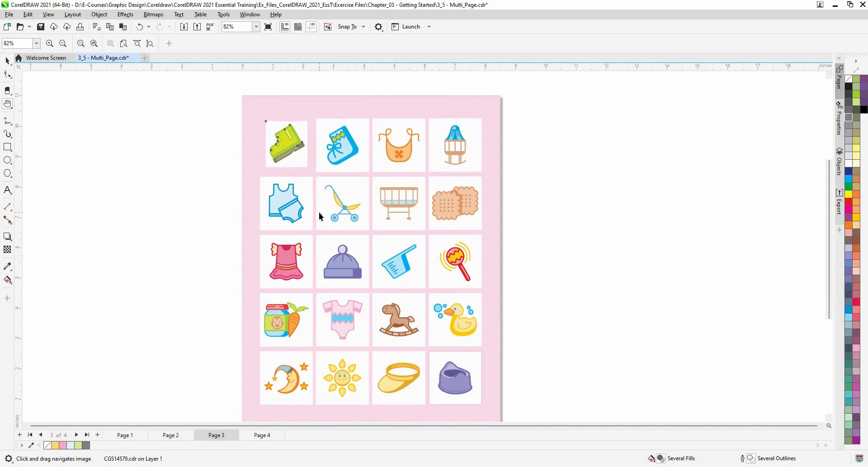
Return to the Pick tool and pan Page 3 temporarily without switching tools.
{"action": "key", "text": "space"}
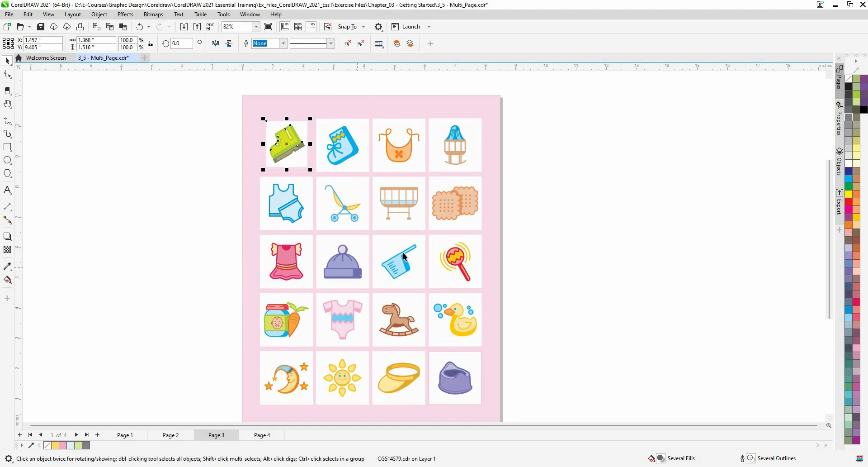
{"action": "key", "text": "h"}
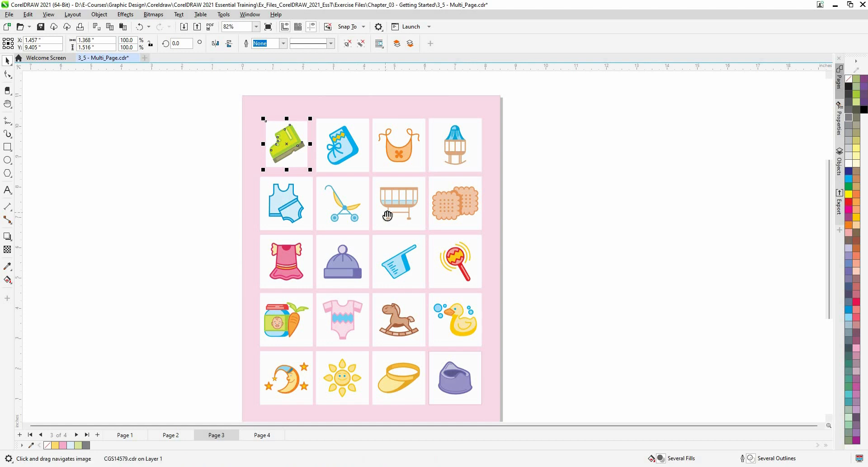
{"action": "left_click_drag", "start_coordinate": [310, 173], "coordinate": [216, 175]}
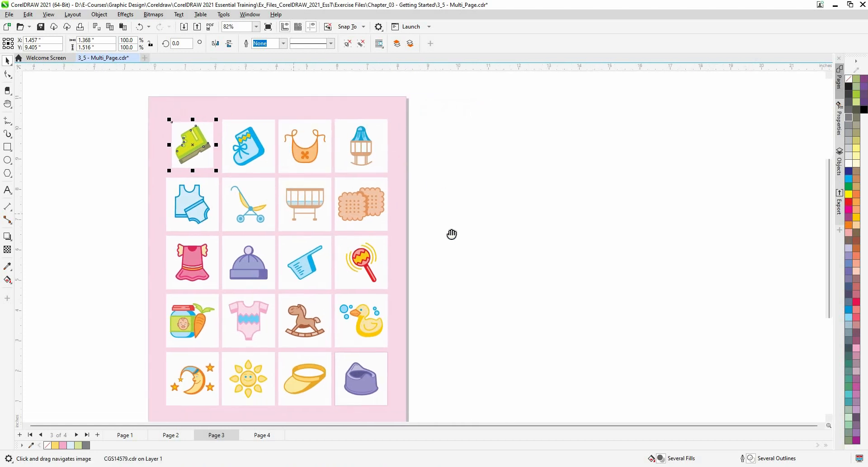
{"action": "left_click_drag", "start_coordinate": [274, 272], "coordinate": [398, 228]}
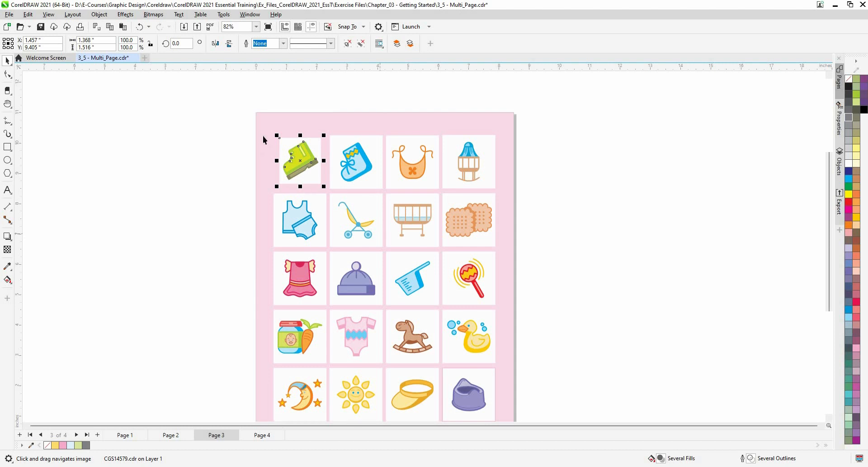
Zoom in on the green boot and move it off the page, beside the upper part of its left edge.
{"action": "scroll", "coordinate": [271, 136], "scroll_direction": "up", "scroll_amount": 5}
{"action": "left_click_drag", "start_coordinate": [348, 144], "coordinate": [483, 261]}
{"action": "left_click_drag", "start_coordinate": [430, 202], "coordinate": [41, 109]}
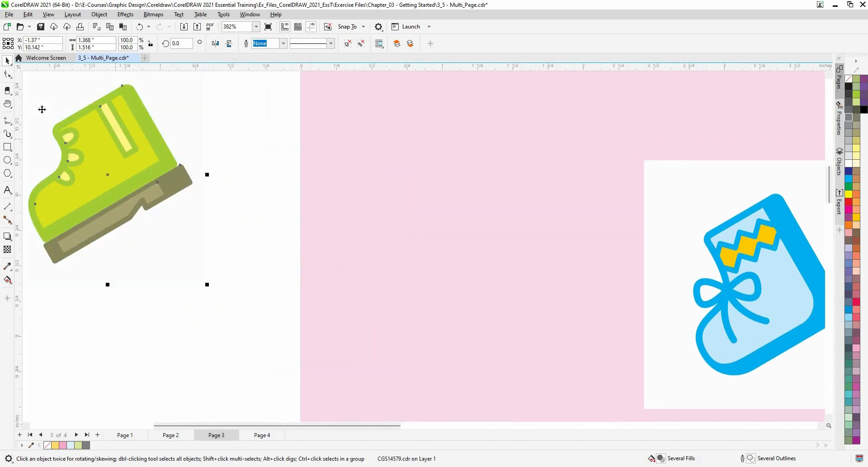
Draw a rectangle about 0.73 by 0.72 inches near the upper-left corner of Page 3.
{"action": "left_click", "coordinate": [7, 147]}
{"action": "mouse_move", "coordinate": [319, 123]}
{"action": "left_mouse_down"}
{"action": "mouse_move", "coordinate": [362, 151]}
{"action": "mouse_move", "coordinate": [388, 211]}
{"action": "mouse_move", "coordinate": [422, 223]}
{"action": "left_mouse_up"}
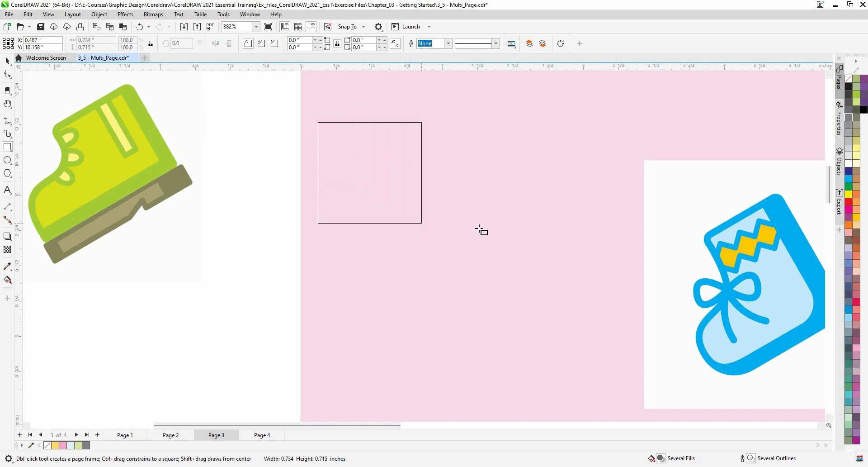
{"action": "key", "text": "space"}
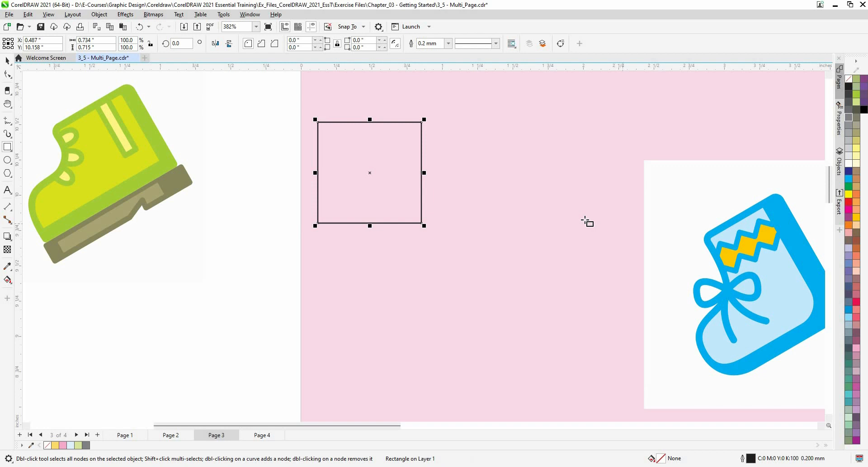
Draw three rectangles in the pink margin above the blue bootie, bib and cradle pictures, each about 0.9 by 0.75 inches.
{"action": "left_click_drag", "start_coordinate": [424, 211], "coordinate": [155, 232]}
{"action": "left_click_drag", "start_coordinate": [272, 104], "coordinate": [386, 193]}
{"action": "left_click_drag", "start_coordinate": [647, 176], "coordinate": [385, 202]}
{"action": "left_click_drag", "start_coordinate": [266, 109], "coordinate": [406, 219]}
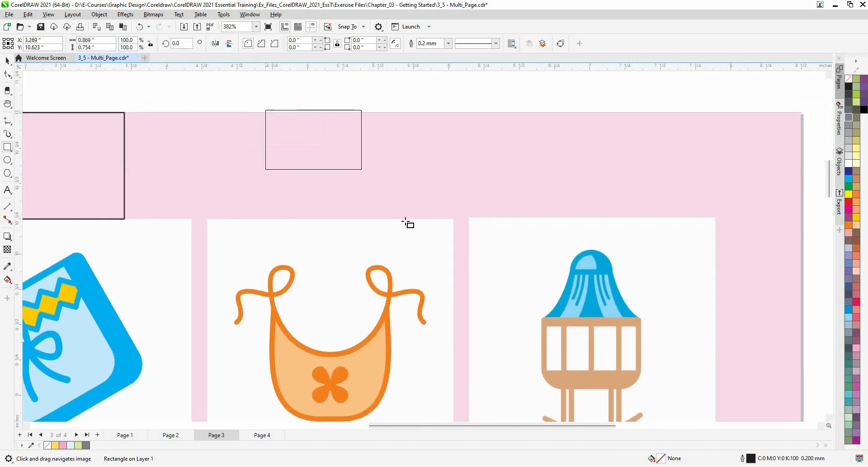
{"action": "mouse_move", "coordinate": [523, 113]}
{"action": "left_mouse_down"}
{"action": "mouse_move", "coordinate": [670, 222]}
{"action": "mouse_move", "coordinate": [657, 218]}
{"action": "left_mouse_up"}
Zoom out to 251% and use the Navigator to view the page's bottom row, then its upper-left area.
{"action": "scroll", "coordinate": [337, 316], "scroll_direction": "down", "scroll_amount": 2}
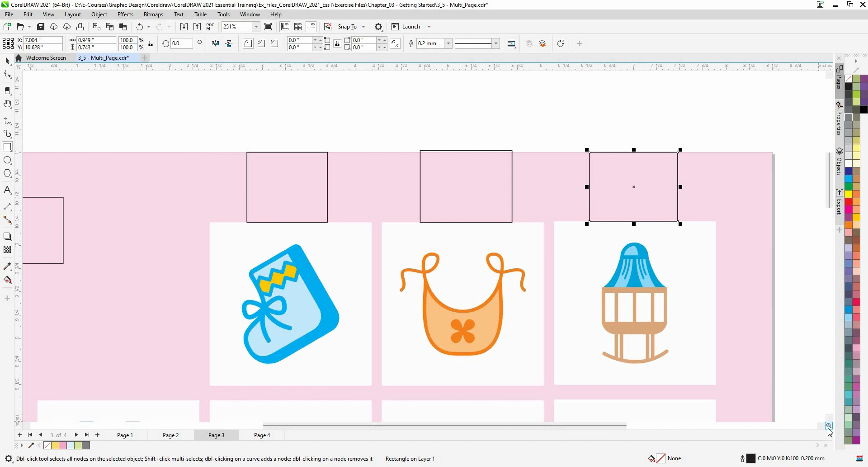
{"action": "left_click_drag", "start_coordinate": [827, 369], "coordinate": [813, 449]}
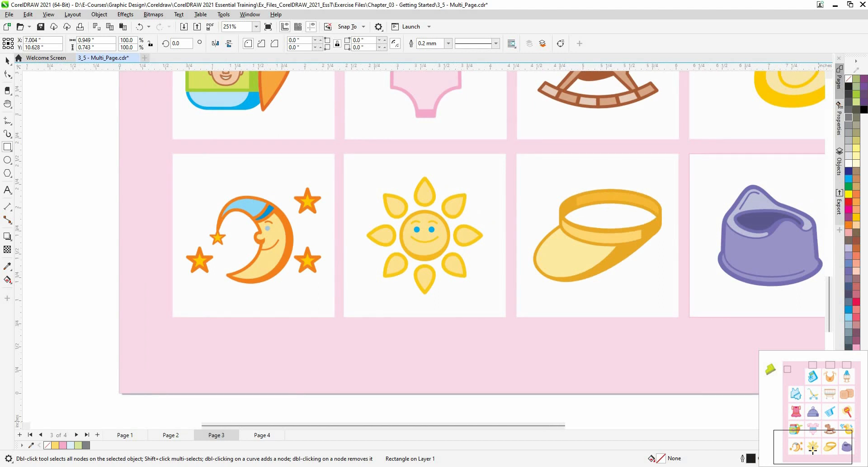
{"action": "left_click_drag", "start_coordinate": [812, 449], "coordinate": [792, 370]}
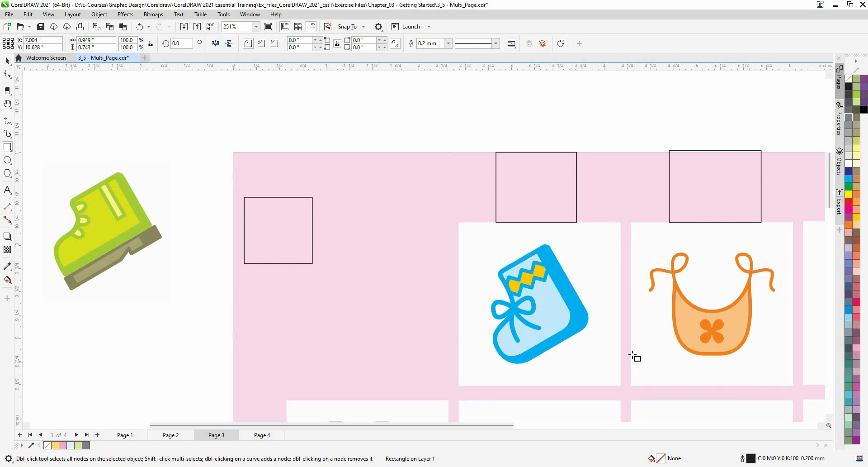
Bring up the Navigator at the pointer to view the upper two picture rows, then fit all objects in view.
{"action": "key", "text": "n"}
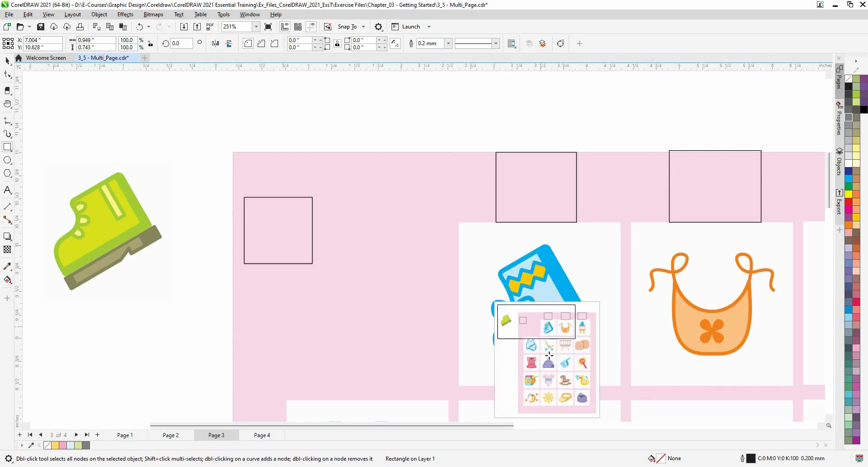
{"action": "left_click_drag", "start_coordinate": [548, 354], "coordinate": [570, 340]}
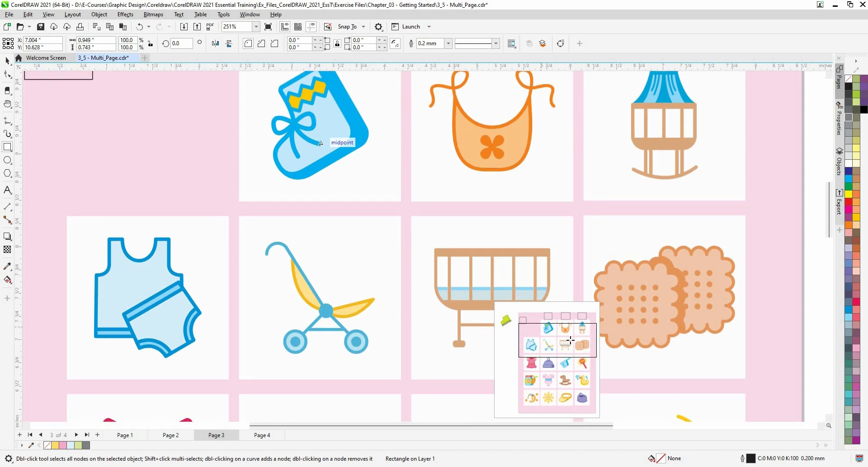
{"action": "left_click_drag", "start_coordinate": [570, 340], "coordinate": [562, 336]}
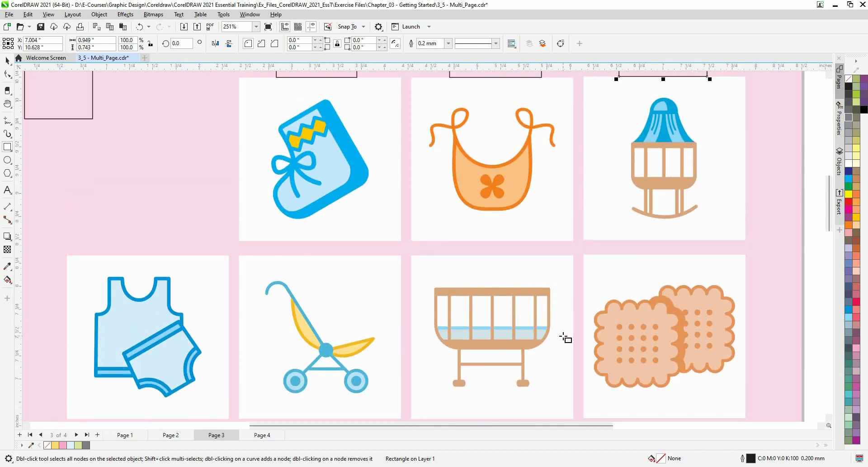
{"action": "key", "text": "F4"}
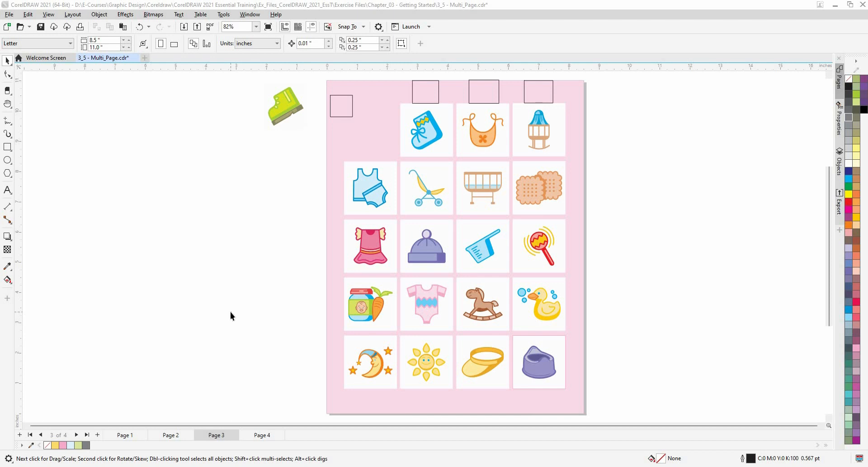
Go to Page 4 and draw a winding curve with the Freehand tool in the empty area left of the page.
{"action": "left_click", "coordinate": [255, 435]}
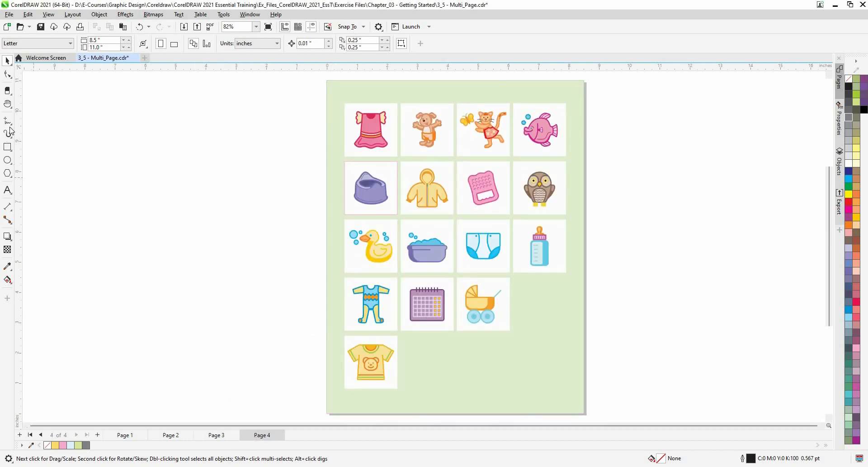
{"action": "left_click", "coordinate": [11, 123]}
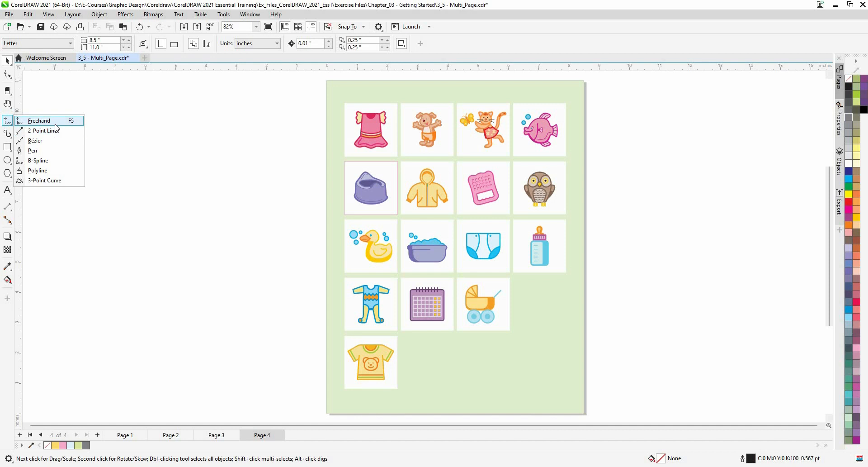
{"action": "key", "text": "F5"}
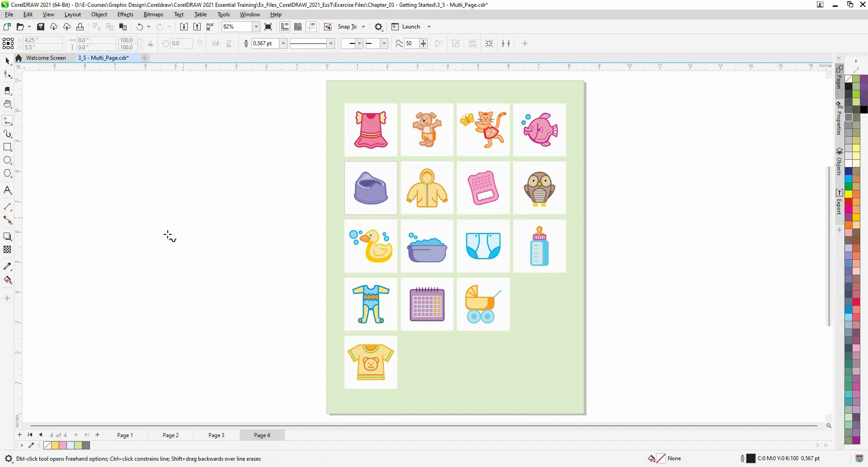
{"action": "mouse_move", "coordinate": [145, 218]}
{"action": "left_mouse_down"}
{"action": "mouse_move", "coordinate": [189, 276]}
{"action": "mouse_move", "coordinate": [206, 279]}
{"action": "mouse_move", "coordinate": [215, 269]}
{"action": "mouse_move", "coordinate": [223, 225]}
{"action": "left_mouse_up"}
{"action": "mouse_move", "coordinate": [229, 238]}
{"action": "left_mouse_down"}
{"action": "mouse_move", "coordinate": [250, 300]}
{"action": "mouse_move", "coordinate": [225, 308]}
{"action": "mouse_move", "coordinate": [225, 324]}
{"action": "mouse_move", "coordinate": [254, 316]}
{"action": "mouse_move", "coordinate": [264, 250]}
{"action": "mouse_move", "coordinate": [249, 216]}
{"action": "mouse_move", "coordinate": [257, 187]}
{"action": "left_mouse_up"}
{"action": "left_click", "coordinate": [277, 174]}
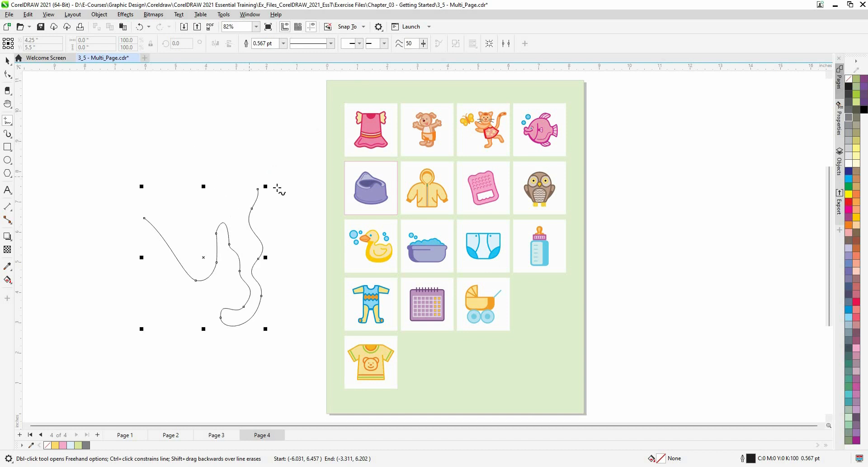
Draw two straight Freehand lines, one on each side of the page, and a wavy outline about 2.4 × 6 inches around the second.
{"action": "left_click", "coordinate": [194, 136]}
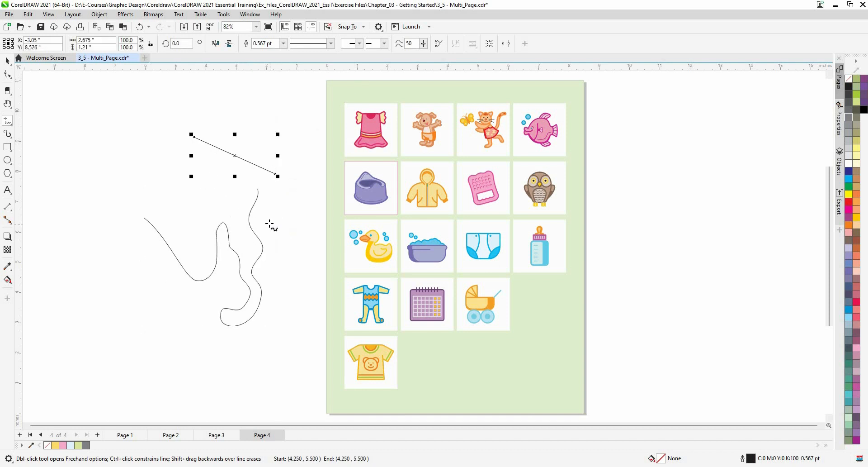
{"action": "left_click", "coordinate": [601, 140]}
{"action": "left_click", "coordinate": [632, 243]}
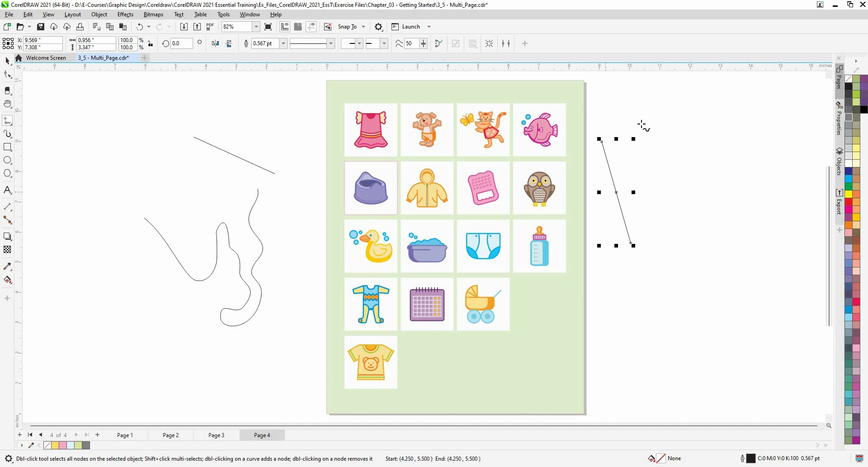
{"action": "left_click_drag", "start_coordinate": [658, 104], "coordinate": [650, 168]}
{"action": "mouse_move", "coordinate": [661, 258]}
{"action": "left_mouse_down"}
{"action": "mouse_move", "coordinate": [622, 234]}
{"action": "mouse_move", "coordinate": [597, 159]}
{"action": "mouse_move", "coordinate": [606, 112]}
{"action": "mouse_move", "coordinate": [652, 102]}
{"action": "left_mouse_up"}
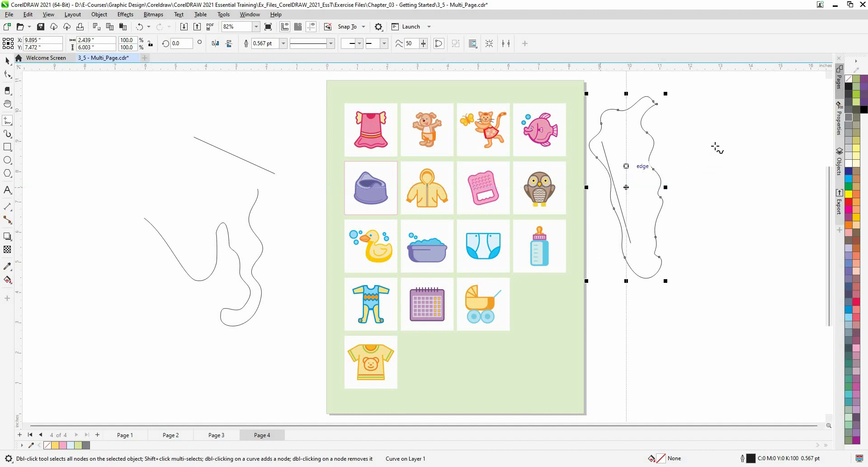
Draw a vertical Freehand line about 4.5 inches tall beside the wavy outline and extend its lower end with a horizontal segment about 4.6 inches long.
{"action": "left_click", "coordinate": [706, 104]}
{"action": "left_click", "coordinate": [682, 242]}
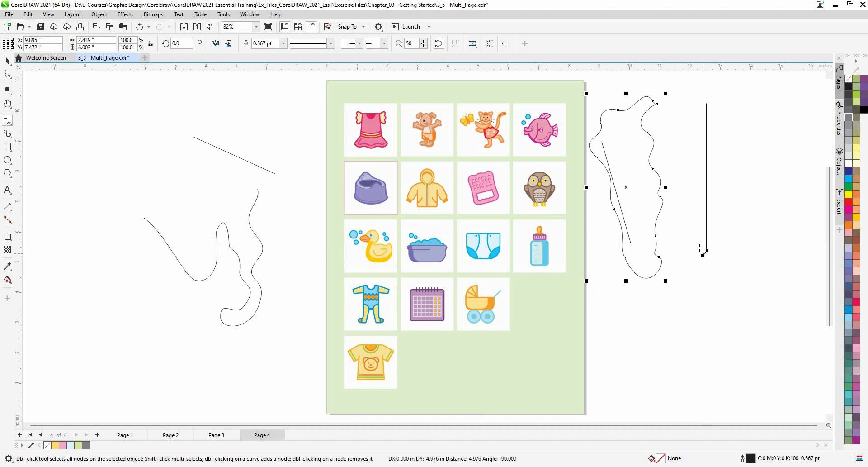
{"action": "left_click", "coordinate": [681, 249]}
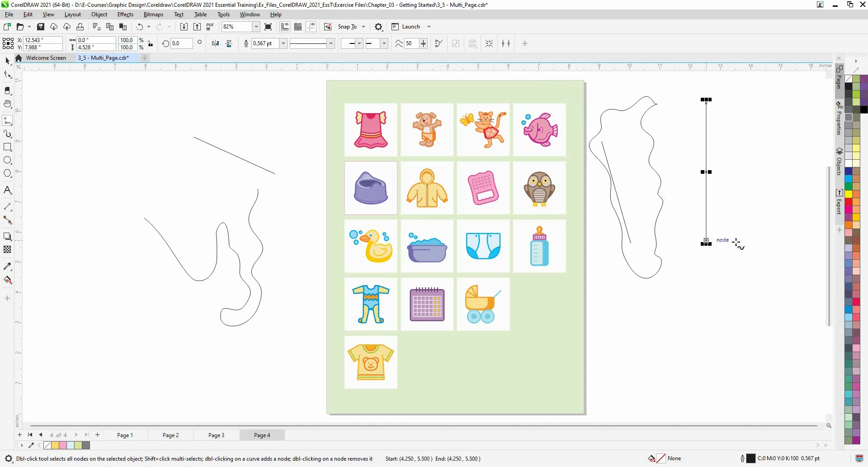
{"action": "left_click_drag", "start_coordinate": [762, 241], "coordinate": [771, 242]}
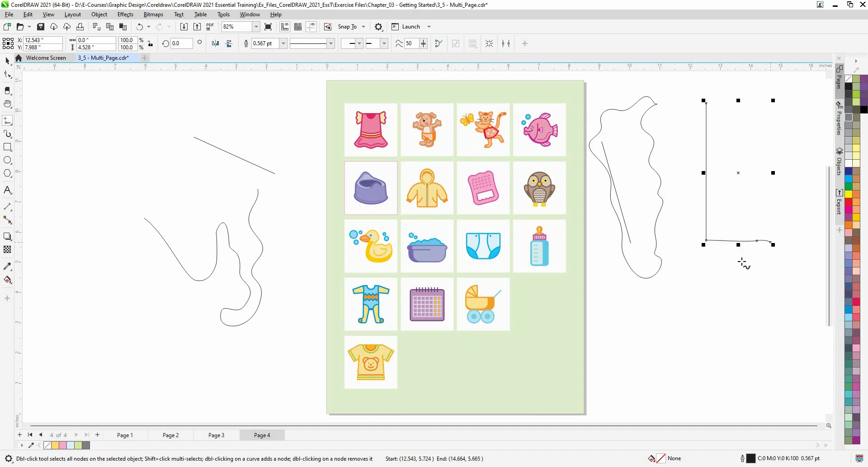
{"action": "key", "text": "ctrl+z"}
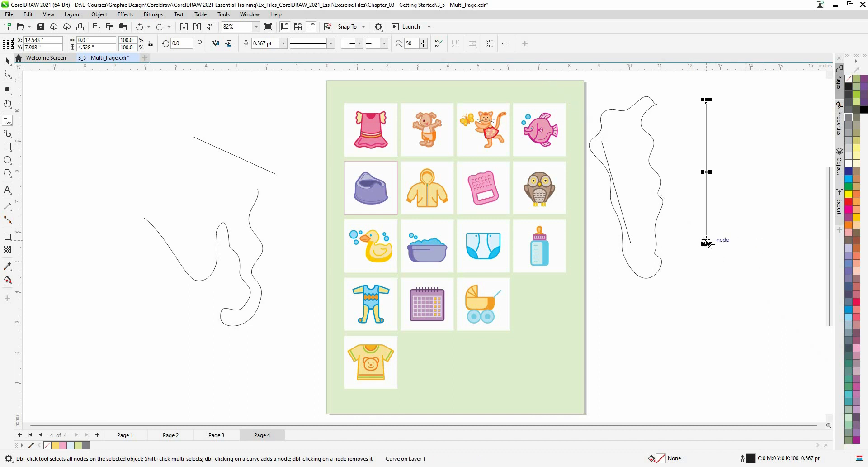
{"action": "mouse_move", "coordinate": [722, 243]}
{"action": "left_mouse_down"}
{"action": "mouse_move", "coordinate": [829, 240]}
{"action": "mouse_move", "coordinate": [702, 241]}
{"action": "mouse_move", "coordinate": [715, 244]}
{"action": "left_mouse_up"}
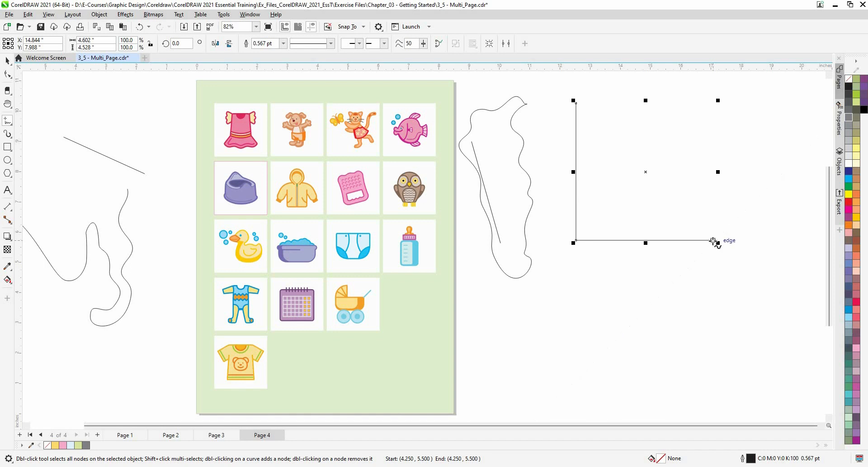
Close the L-shaped line into a four-sided shape about 4.6 × 4.6 inches and fill it with light green C:20 M:0 Y:60 K:0.
{"action": "double_click", "coordinate": [713, 241]}
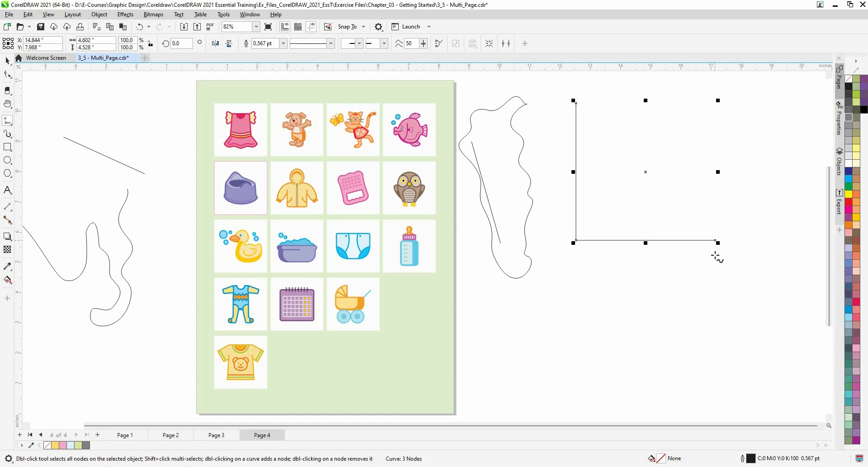
{"action": "left_click", "coordinate": [715, 241]}
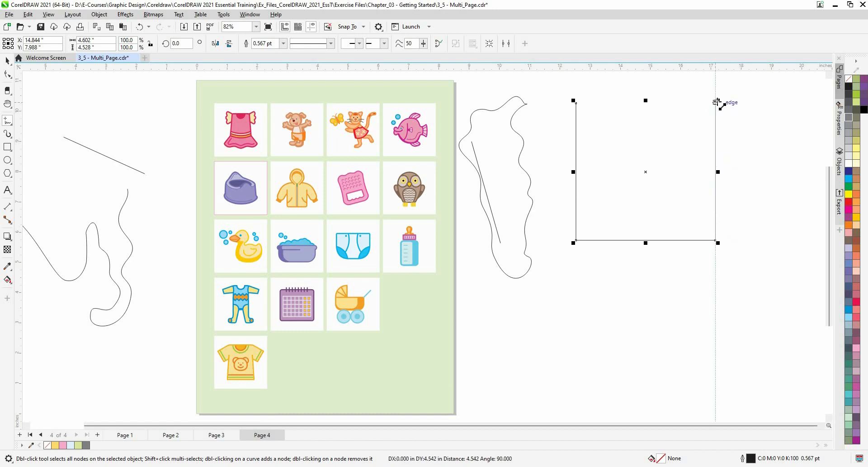
{"action": "left_click", "coordinate": [717, 101]}
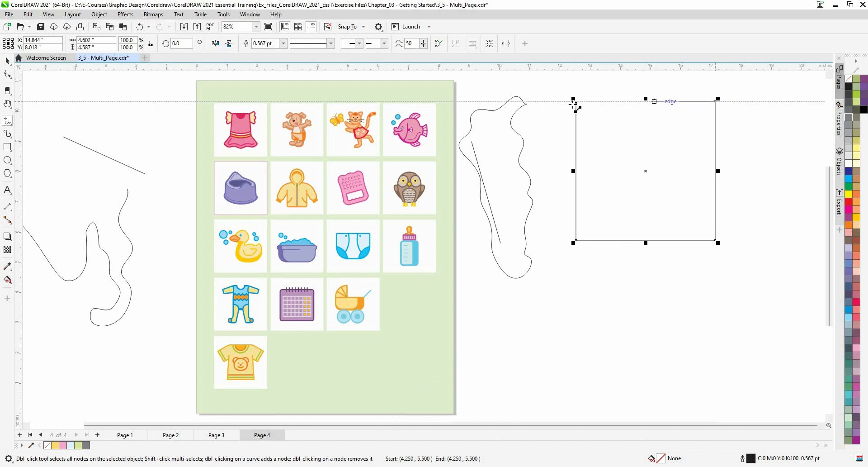
{"action": "left_click", "coordinate": [576, 102]}
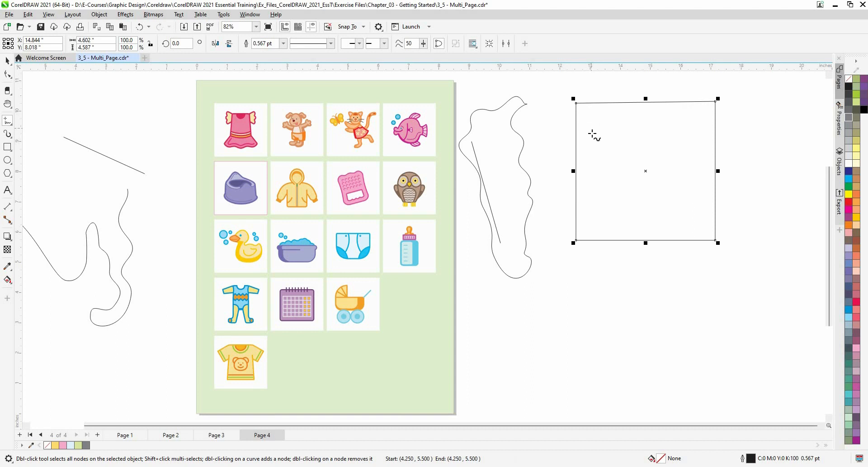
{"action": "left_click", "coordinate": [858, 102]}
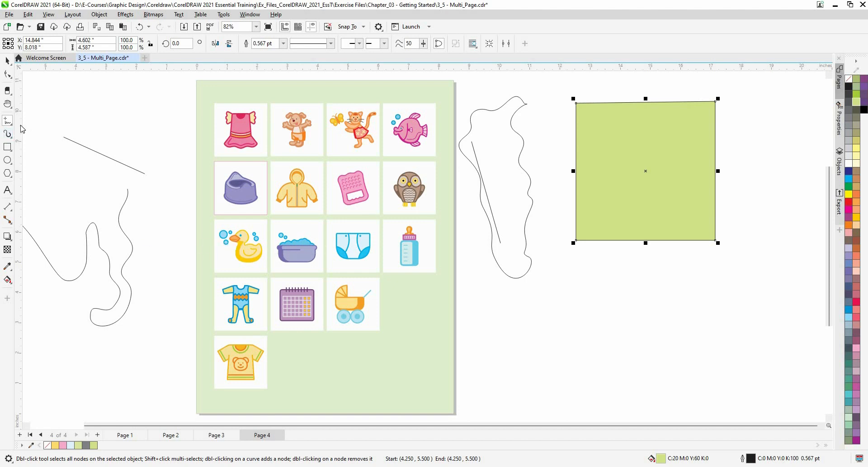
Delete all the freehand lines, curves and the green shape drawn around page 4.
{"action": "key", "text": "ctrl+a"}
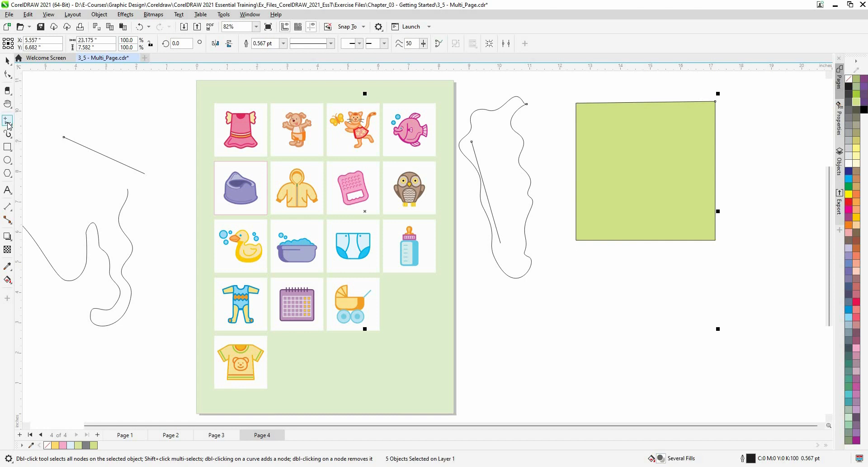
{"action": "key", "text": "Delete"}
{"action": "left_click", "coordinate": [8, 122]}
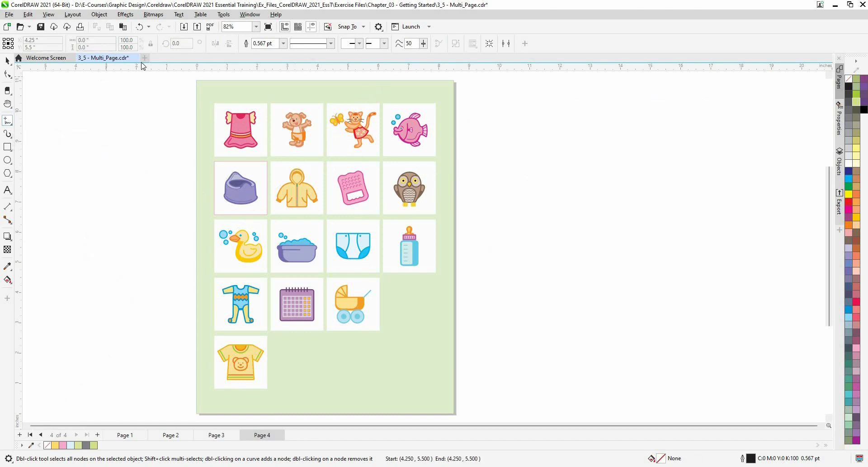
Create a new one-page RGB document in A4 landscape orientation, 297 × 210 mm.
{"action": "key", "text": "ctrl+n"}
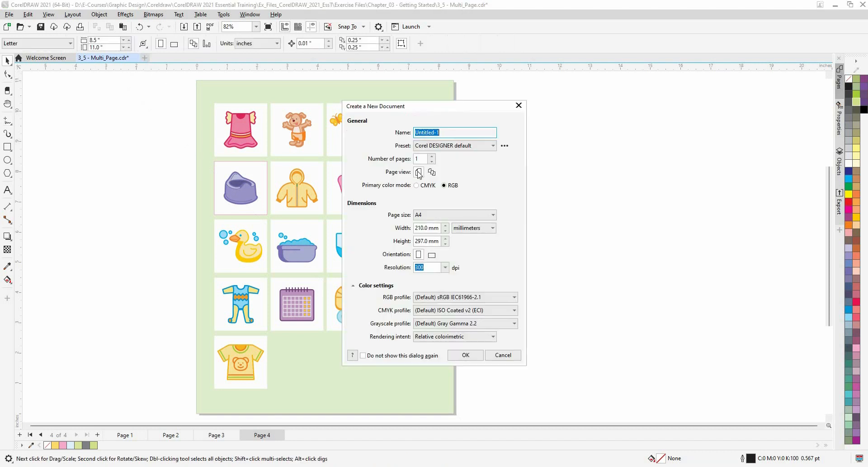
{"action": "left_click", "coordinate": [432, 254]}
{"action": "left_click", "coordinate": [462, 354]}
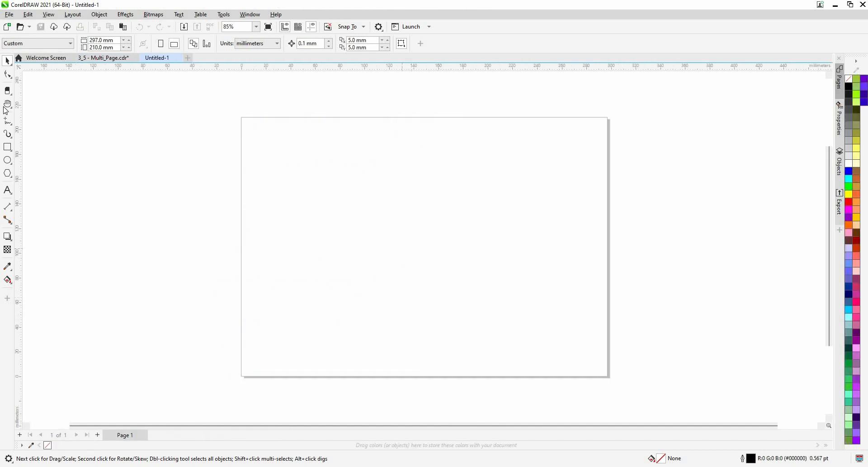
Draw a small triangle about 45 × 21 mm near the page's upper-left corner with the 2-Point Line tool.
{"action": "left_click", "coordinate": [12, 127]}
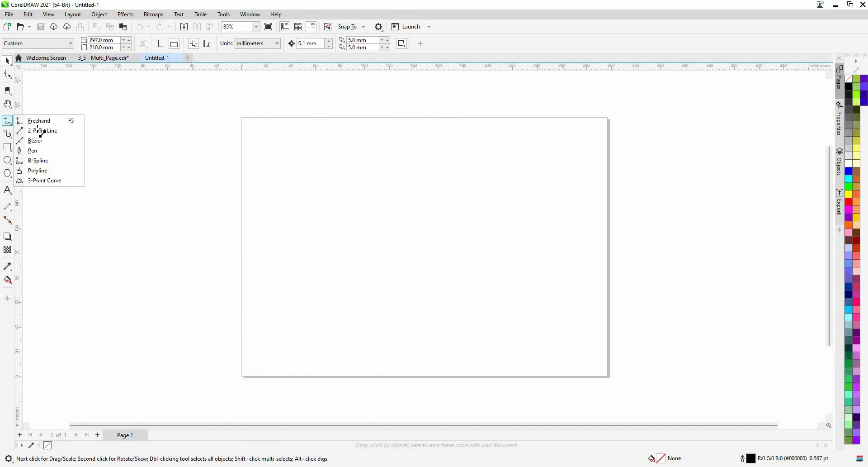
{"action": "left_click", "coordinate": [40, 130]}
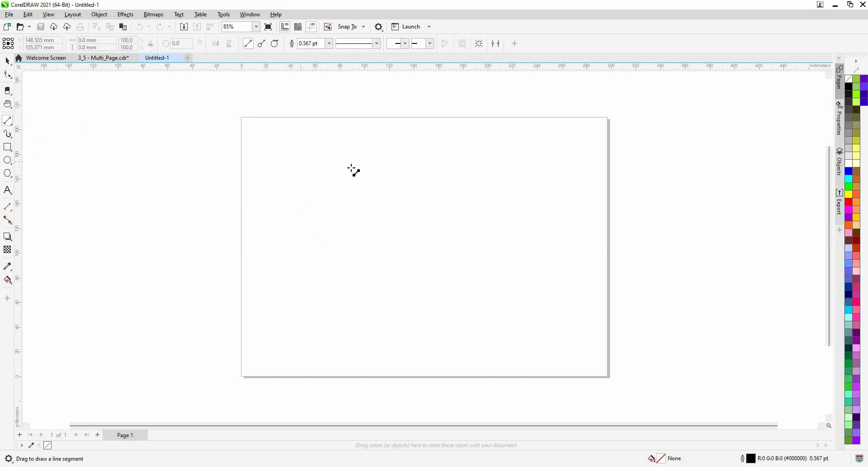
{"action": "mouse_move", "coordinate": [271, 144]}
{"action": "left_mouse_down"}
{"action": "mouse_move", "coordinate": [302, 160]}
{"action": "mouse_move", "coordinate": [330, 131]}
{"action": "mouse_move", "coordinate": [296, 114]}
{"action": "mouse_move", "coordinate": [273, 133]}
{"action": "left_mouse_up"}
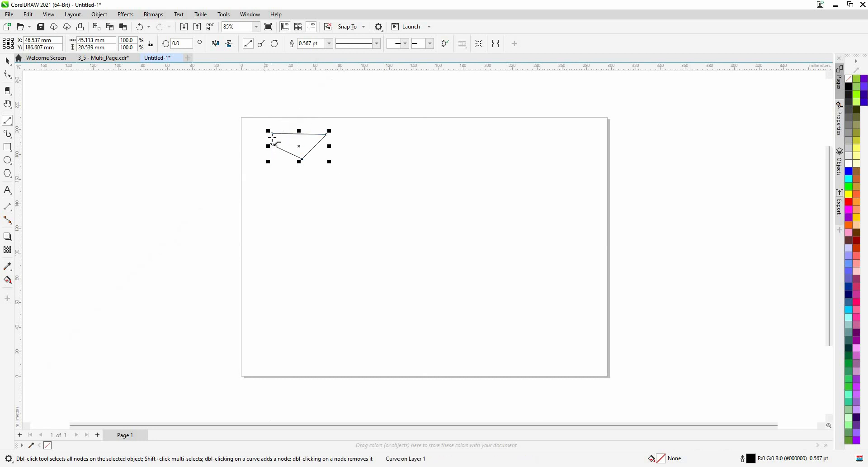
{"action": "left_click_drag", "start_coordinate": [272, 134], "coordinate": [269, 144]}
Draw a larger triangle about 90 × 88 mm near the middle of the page from connected 2-point lines.
{"action": "mouse_move", "coordinate": [386, 162]}
{"action": "left_mouse_down"}
{"action": "mouse_move", "coordinate": [380, 258]}
{"action": "mouse_move", "coordinate": [492, 177]}
{"action": "left_mouse_up"}
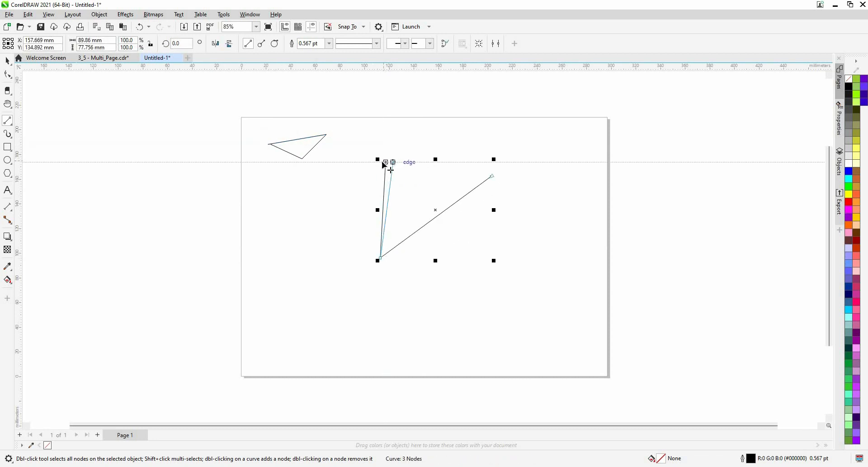
{"action": "mouse_move", "coordinate": [386, 162]}
{"action": "left_mouse_down"}
{"action": "mouse_move", "coordinate": [456, 172]}
{"action": "mouse_move", "coordinate": [392, 149]}
{"action": "left_mouse_up"}
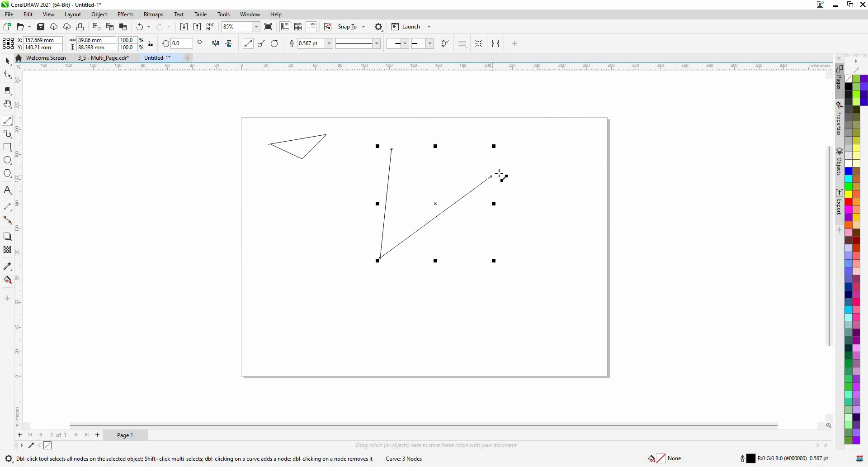
{"action": "left_click", "coordinate": [499, 174]}
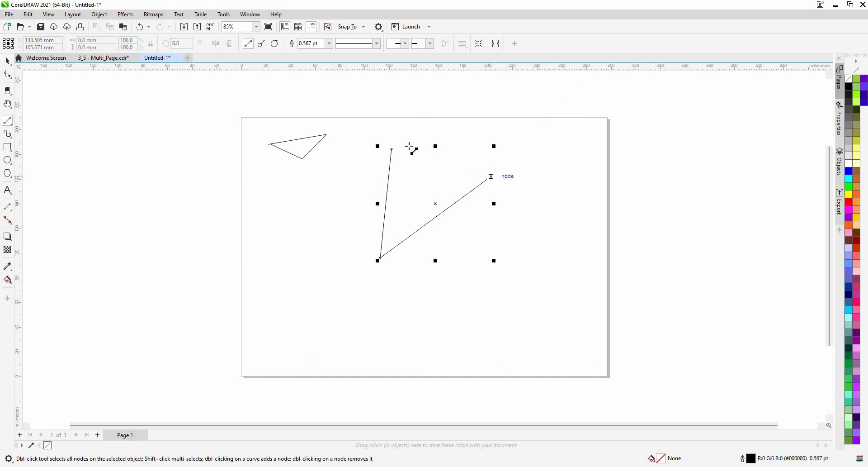
{"action": "left_click", "coordinate": [392, 150]}
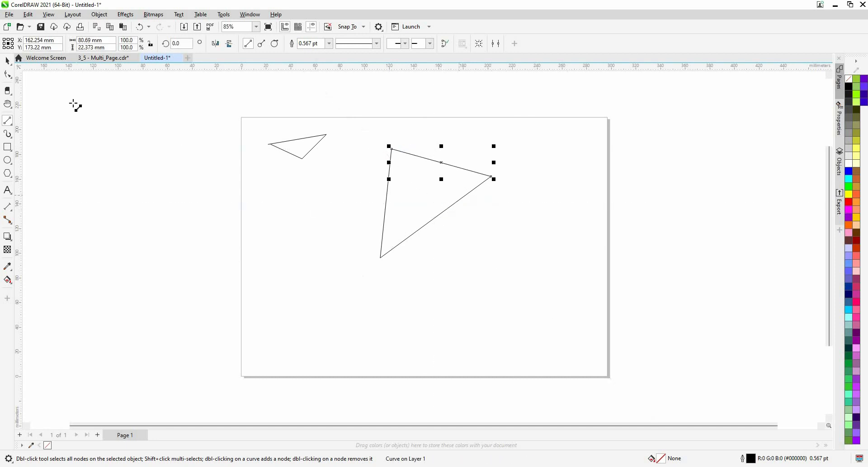
Draw a closed Bézier shape about 184 mm tall around the large triangle, combining curved and straight segments.
{"action": "left_click", "coordinate": [10, 123]}
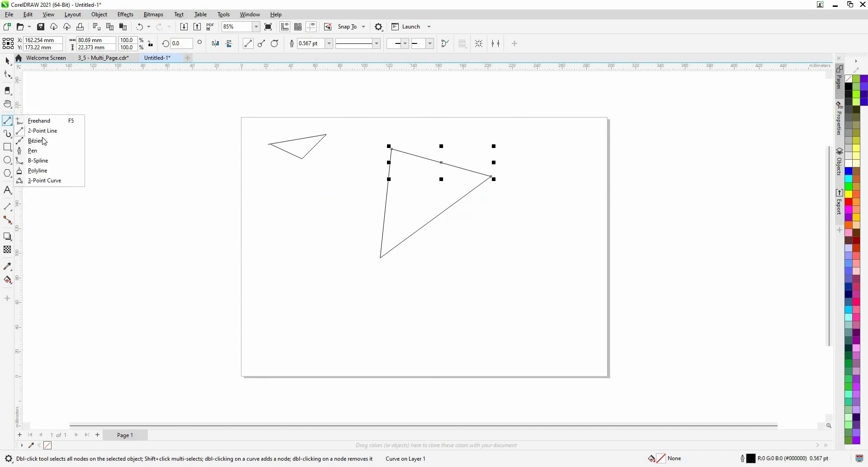
{"action": "left_click", "coordinate": [49, 140]}
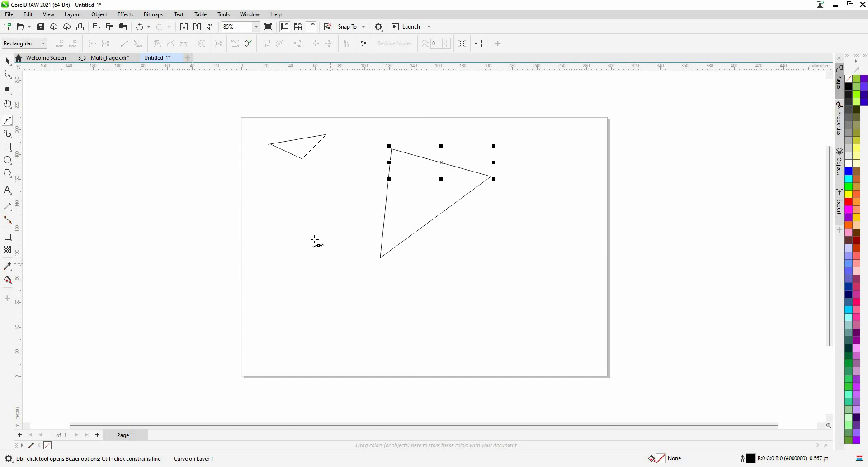
{"action": "left_click", "coordinate": [292, 204]}
{"action": "left_click_drag", "start_coordinate": [319, 307], "coordinate": [266, 336]}
{"action": "left_click_drag", "start_coordinate": [504, 278], "coordinate": [555, 213]}
{"action": "left_click", "coordinate": [526, 150]}
{"action": "left_click", "coordinate": [435, 126]}
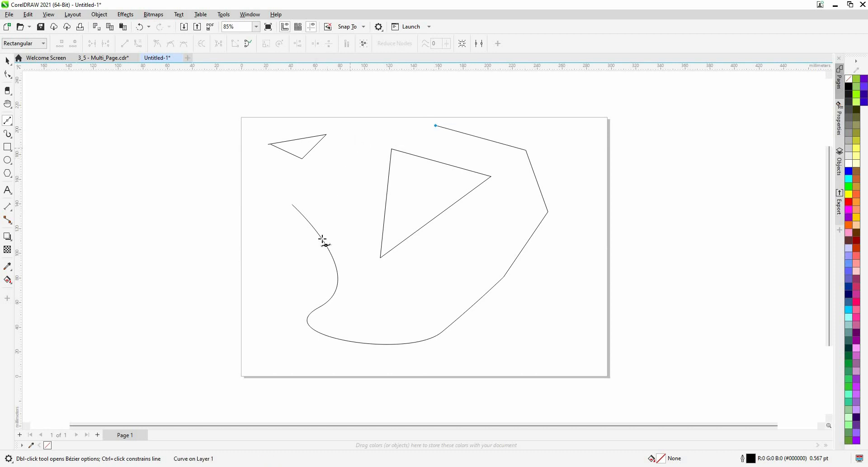
{"action": "left_click_drag", "start_coordinate": [350, 149], "coordinate": [329, 200]}
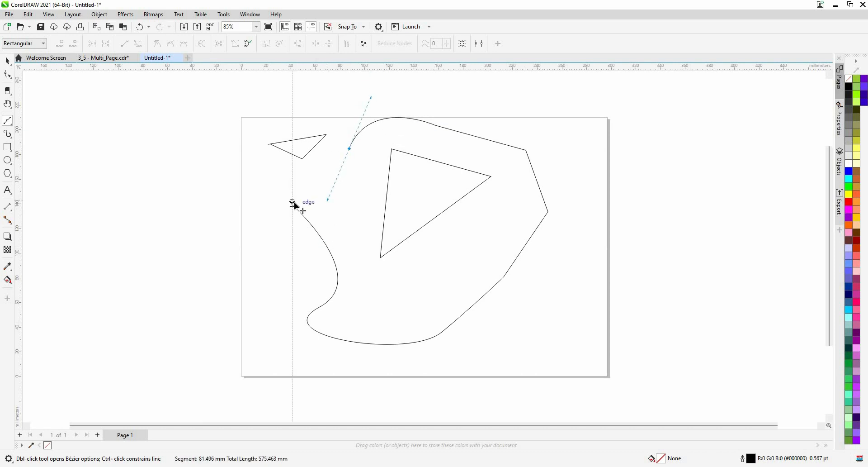
{"action": "left_click", "coordinate": [293, 204]}
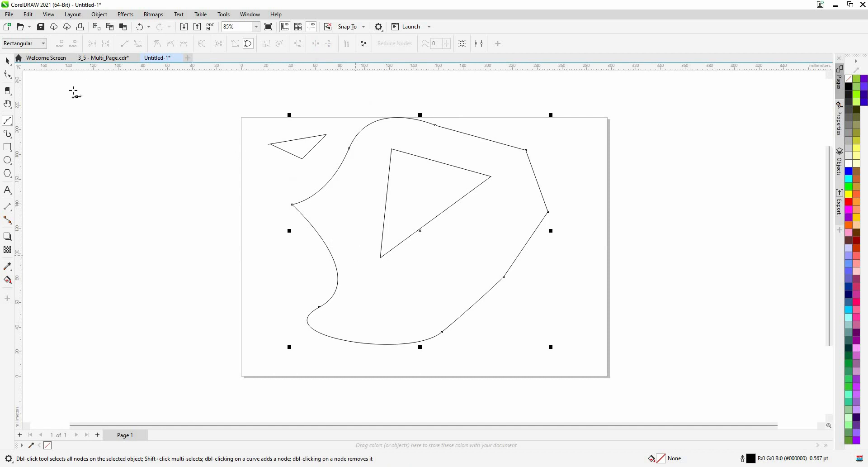
Delete both triangles and the Bézier shape from the page.
{"action": "double_click", "coordinate": [10, 65]}
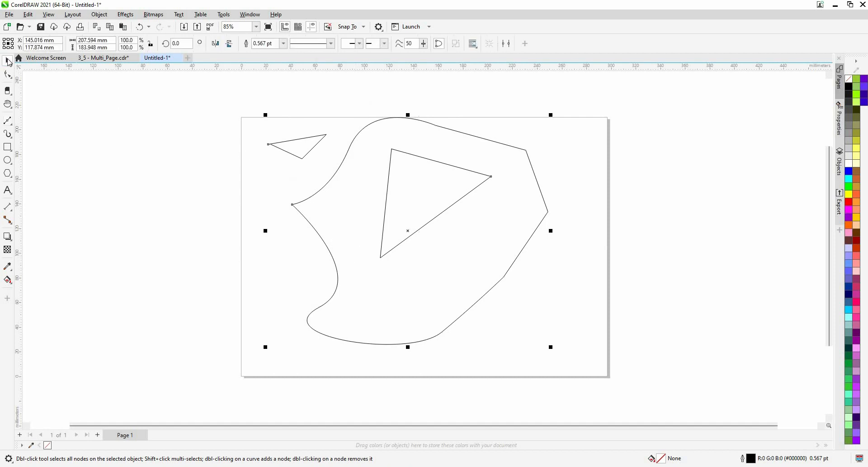
{"action": "key", "text": "Delete"}
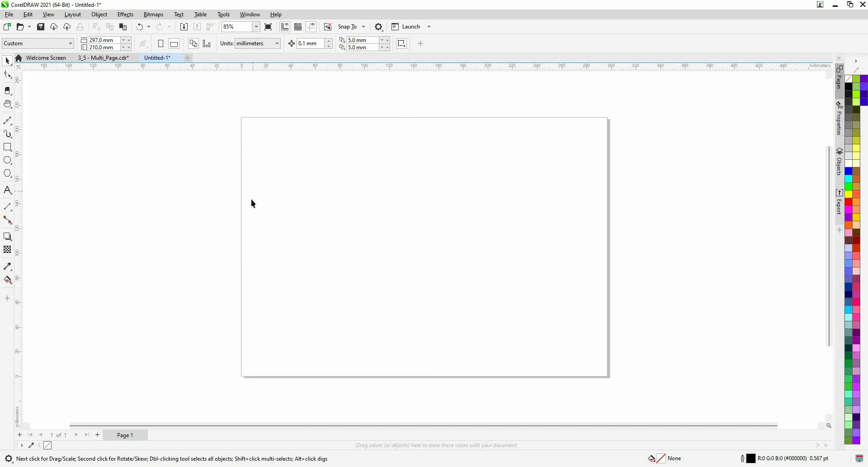
Draw an open Pen path about 176 × 162 mm from the page's upper-left area, with straight segments ending in a curve.
{"action": "left_click", "coordinate": [7, 120]}
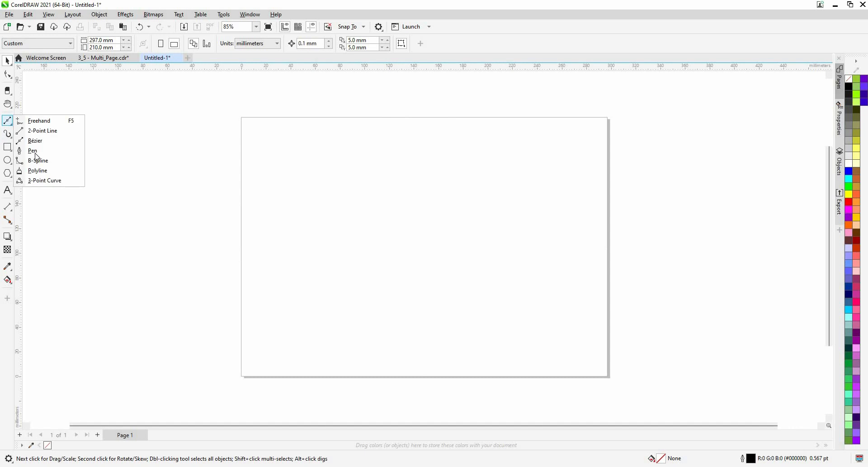
{"action": "left_click", "coordinate": [34, 150]}
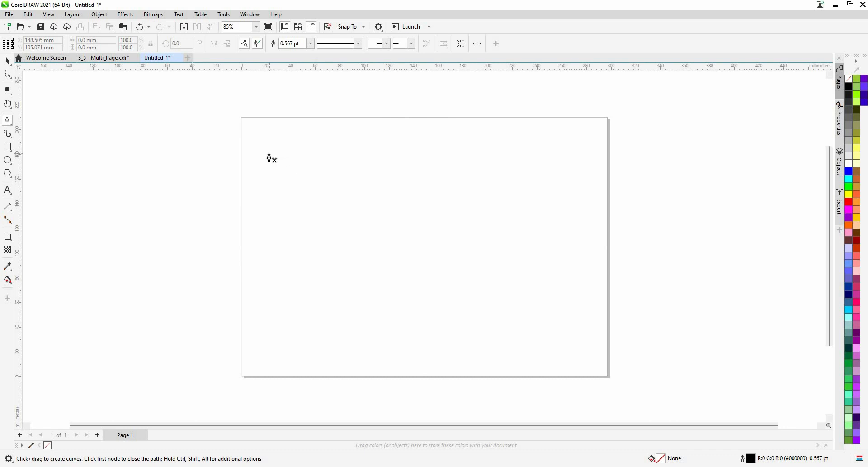
{"action": "left_click", "coordinate": [254, 132]}
{"action": "left_click", "coordinate": [256, 263]}
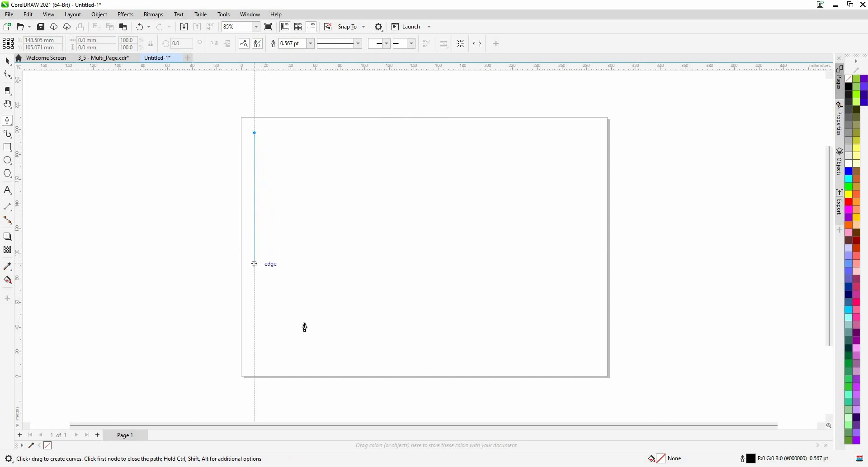
{"action": "left_click", "coordinate": [347, 332]}
{"action": "left_click_drag", "start_coordinate": [471, 268], "coordinate": [484, 210]}
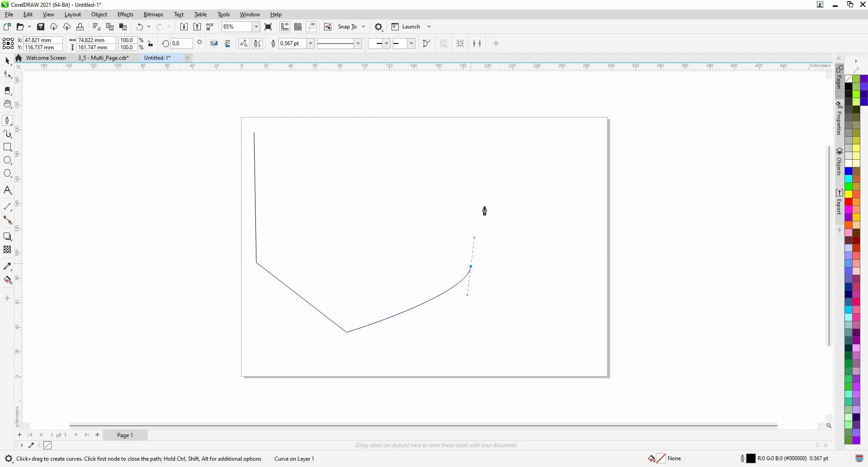
{"action": "double_click", "coordinate": [475, 275]}
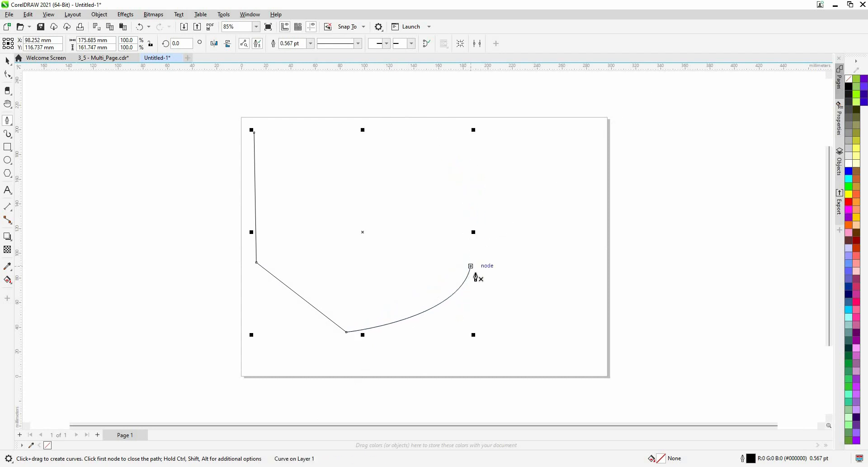
Continue the Pen path from its curved end with curved and straight segments back towards the starting node.
{"action": "left_click", "coordinate": [472, 271]}
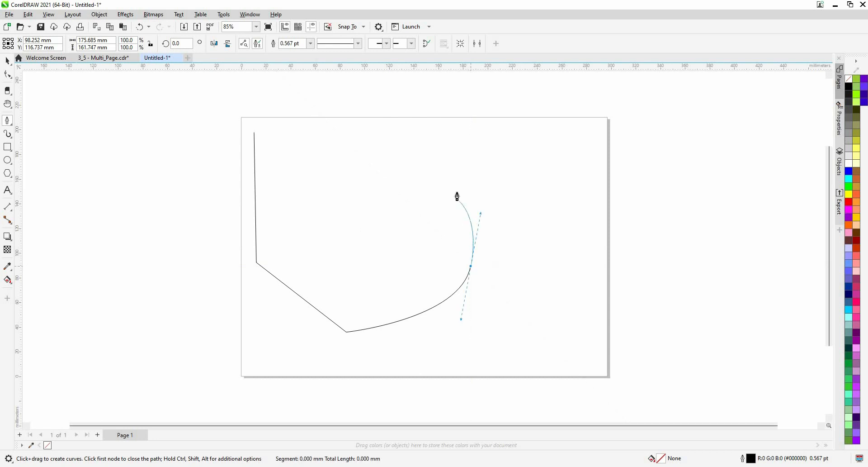
{"action": "key", "text": "ctrl"}
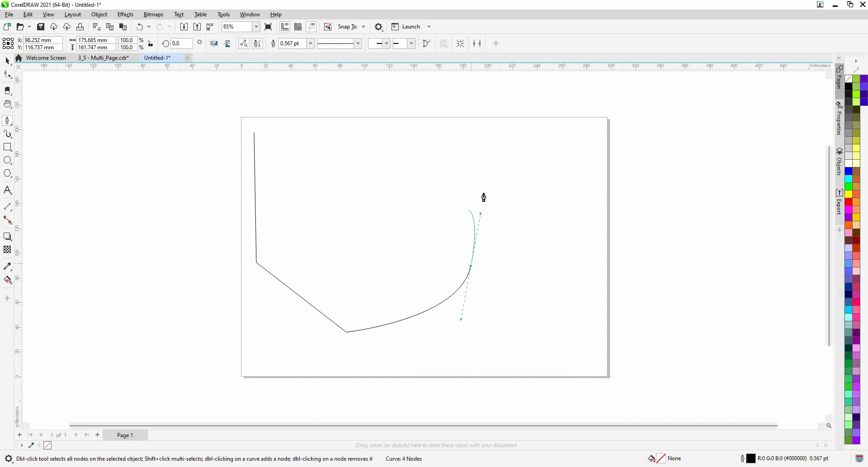
{"action": "left_click", "coordinate": [441, 144]}
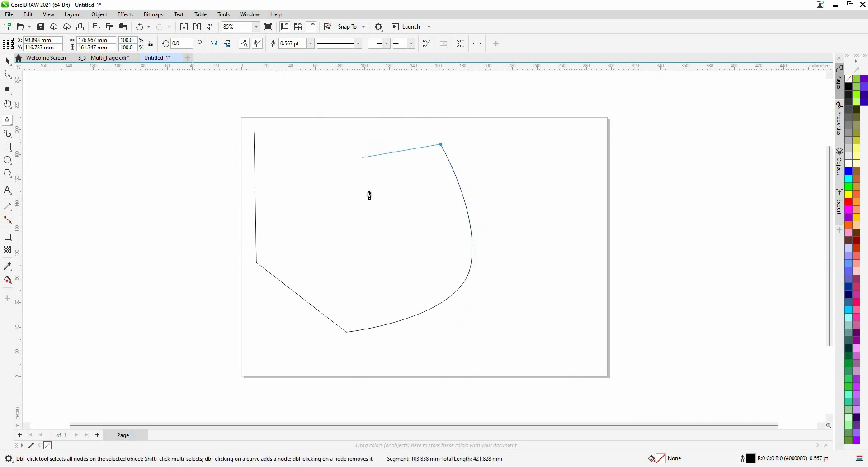
{"action": "left_click", "coordinate": [372, 155]}
{"action": "left_click_drag", "start_coordinate": [365, 194], "coordinate": [353, 147]}
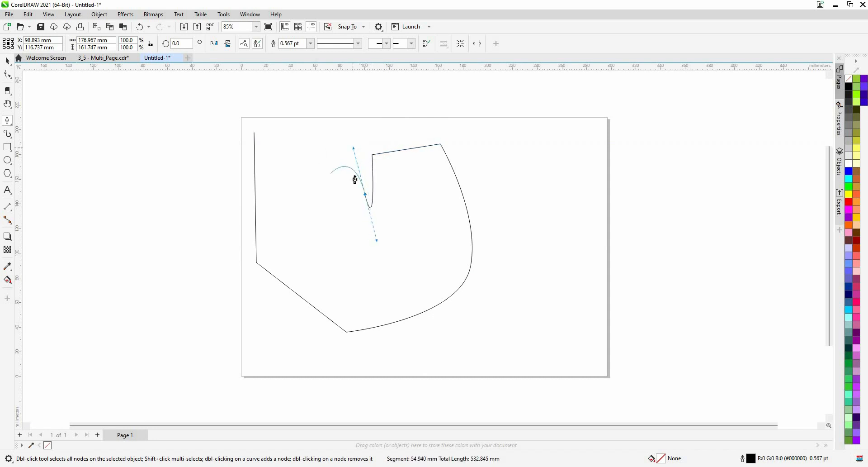
{"action": "double_click", "coordinate": [350, 150]}
{"action": "left_click_drag", "start_coordinate": [318, 227], "coordinate": [277, 148]}
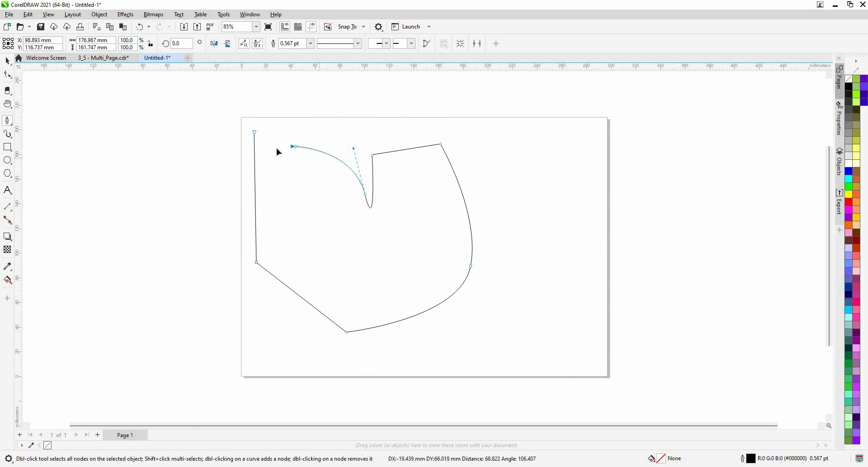
Close the Pen path by moving its loose end node onto the starting node.
{"action": "left_click", "coordinate": [255, 132]}
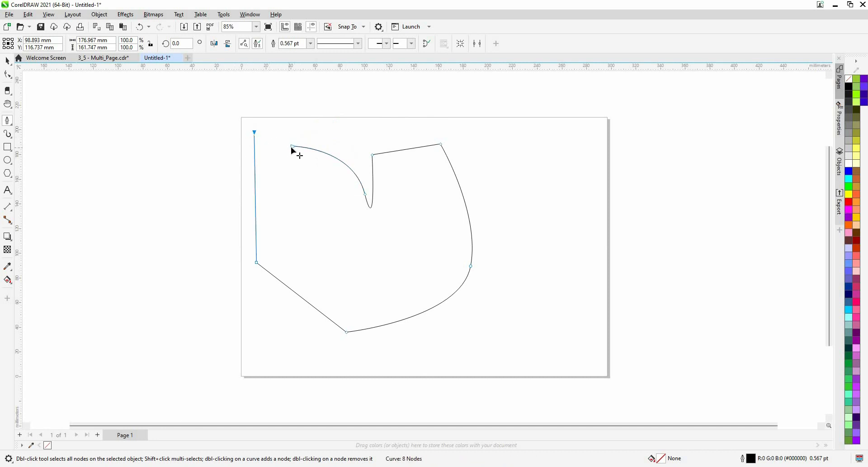
{"action": "left_click", "coordinate": [291, 147]}
{"action": "left_click_drag", "start_coordinate": [292, 146], "coordinate": [254, 132]}
Draw a closed B-Spline shape about 132 × 166 mm across the page's right edge.
{"action": "left_click", "coordinate": [13, 123]}
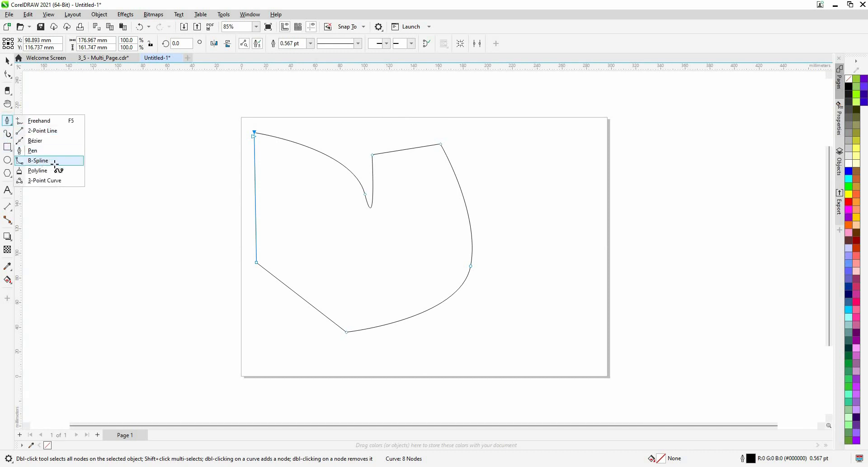
{"action": "left_click", "coordinate": [47, 161]}
{"action": "left_click", "coordinate": [539, 123]}
{"action": "left_click", "coordinate": [535, 233]}
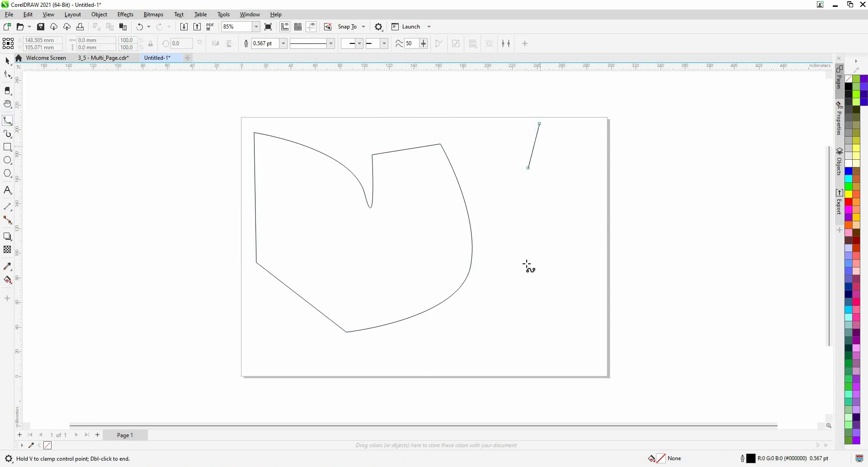
{"action": "left_click", "coordinate": [528, 262]}
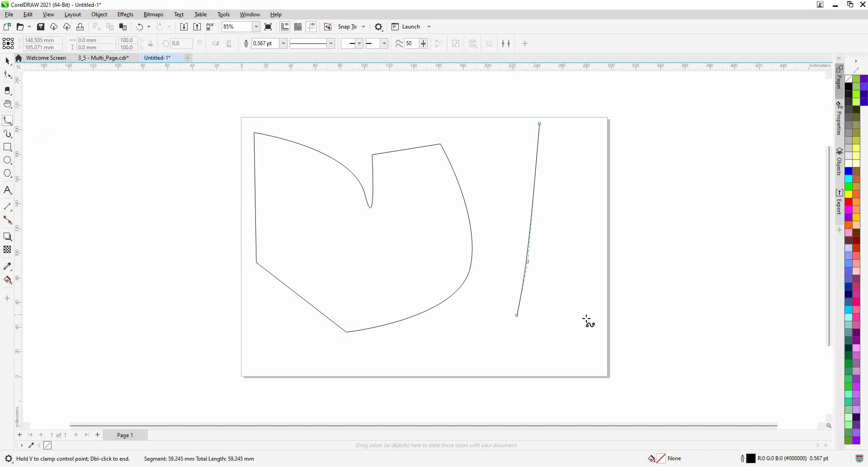
{"action": "left_click", "coordinate": [700, 275]}
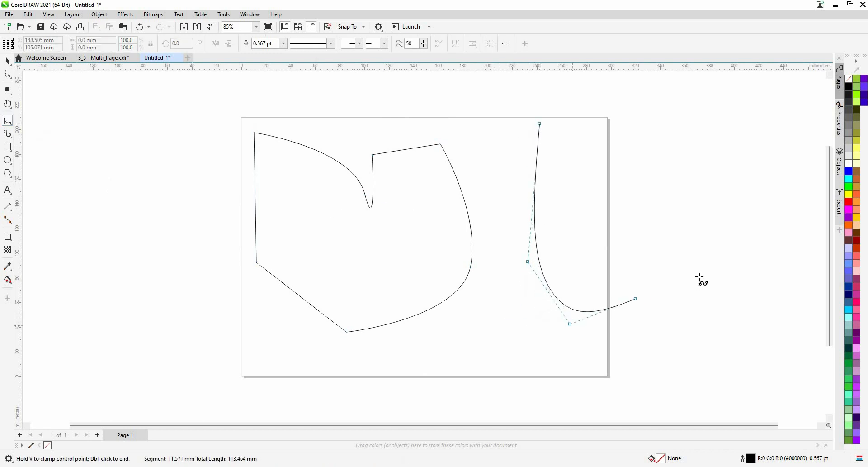
{"action": "left_click", "coordinate": [704, 141]}
{"action": "left_click", "coordinate": [605, 126]}
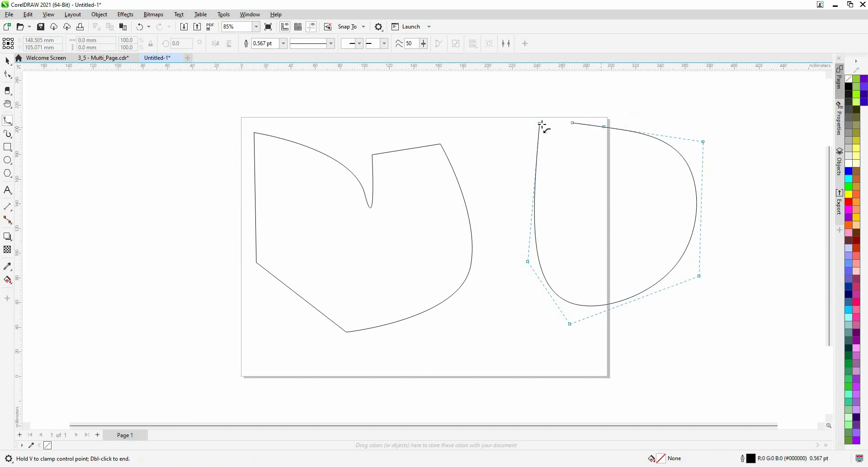
{"action": "left_click", "coordinate": [559, 89]}
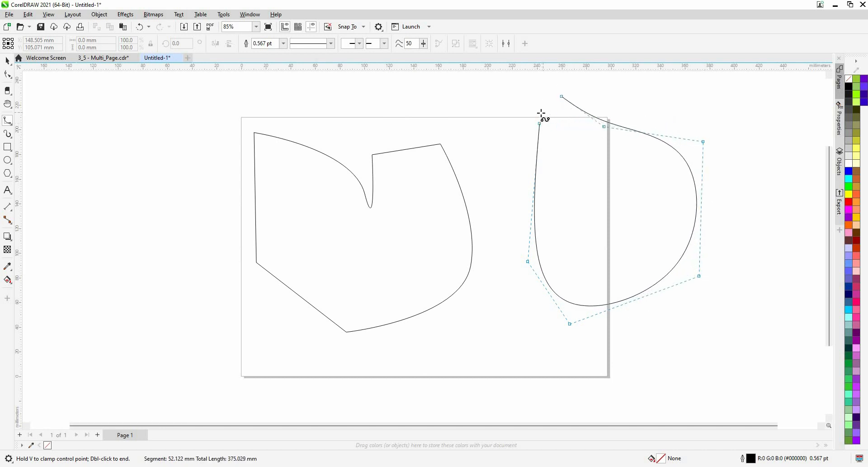
{"action": "left_click", "coordinate": [546, 102]}
{"action": "double_click", "coordinate": [540, 123]}
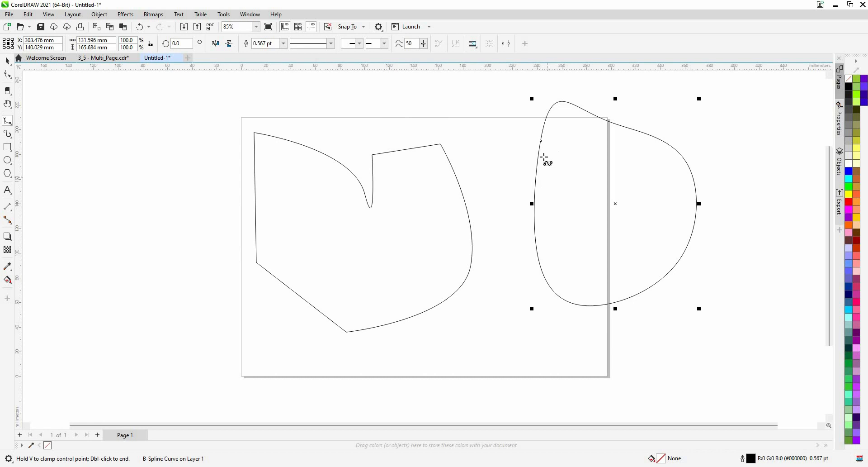
Delete the Pen shape and the B-Spline shape from the page.
{"action": "left_click", "coordinate": [10, 123]}
{"action": "left_click", "coordinate": [40, 171]}
{"action": "key", "text": "Tab"}
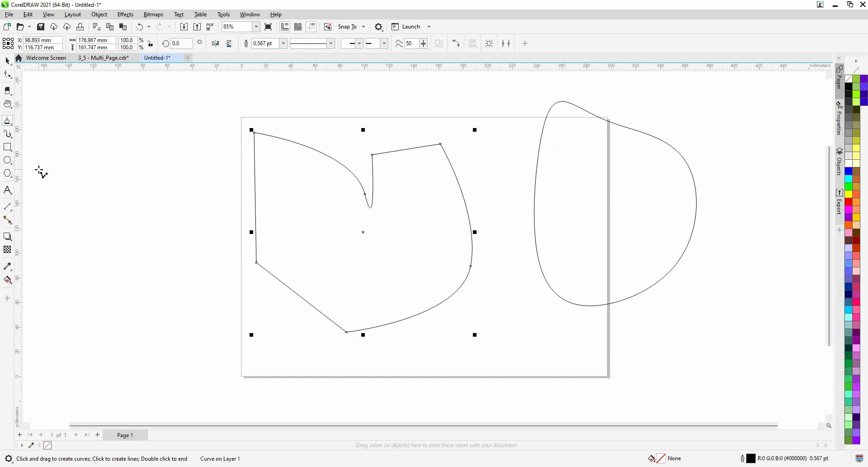
{"action": "key", "text": "Delete"}
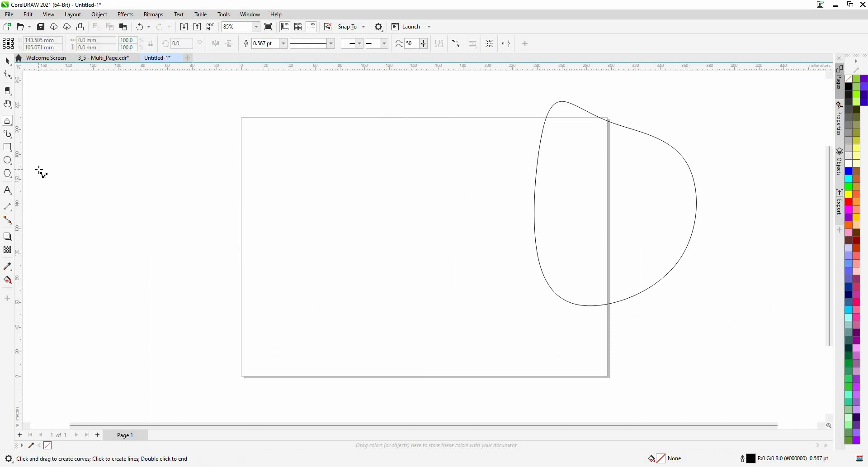
{"action": "left_click", "coordinate": [9, 63]}
{"action": "key", "text": "Delete"}
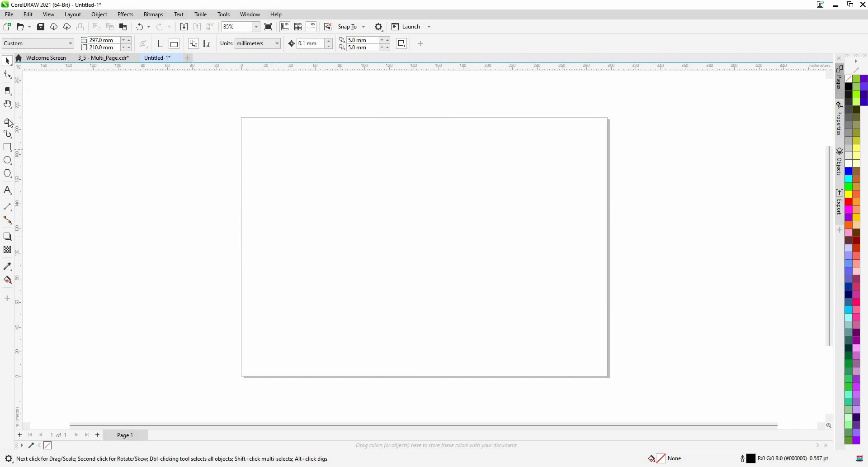
Start a polyline with a wavy freehand outline around the middle of the page, returning near its starting point.
{"action": "key", "text": "F5"}
{"action": "mouse_move", "coordinate": [336, 139]}
{"action": "left_mouse_down"}
{"action": "mouse_move", "coordinate": [326, 154]}
{"action": "mouse_move", "coordinate": [346, 236]}
{"action": "left_mouse_up"}
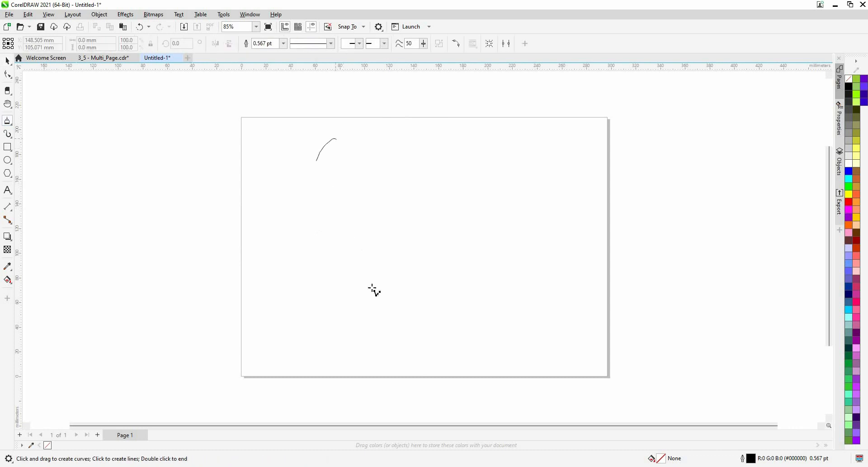
{"action": "mouse_move", "coordinate": [432, 319]}
{"action": "left_mouse_down"}
{"action": "mouse_move", "coordinate": [502, 287]}
{"action": "mouse_move", "coordinate": [506, 239]}
{"action": "mouse_move", "coordinate": [497, 180]}
{"action": "mouse_move", "coordinate": [445, 133]}
{"action": "left_mouse_up"}
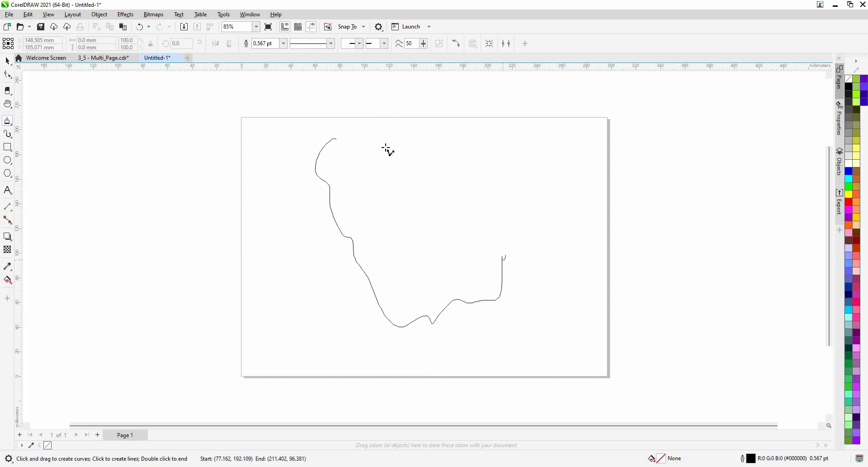
{"action": "left_click_drag", "start_coordinate": [349, 139], "coordinate": [333, 138]}
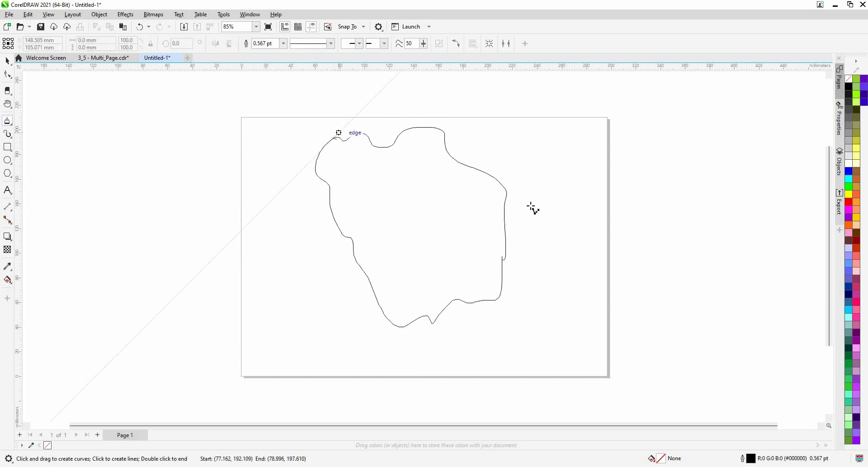
Continue the polyline with straight segments around the freehand outline, about 267 × 237 mm overall, and add a freehand loop inside it.
{"action": "left_click", "coordinate": [248, 194]}
{"action": "left_click", "coordinate": [260, 352]}
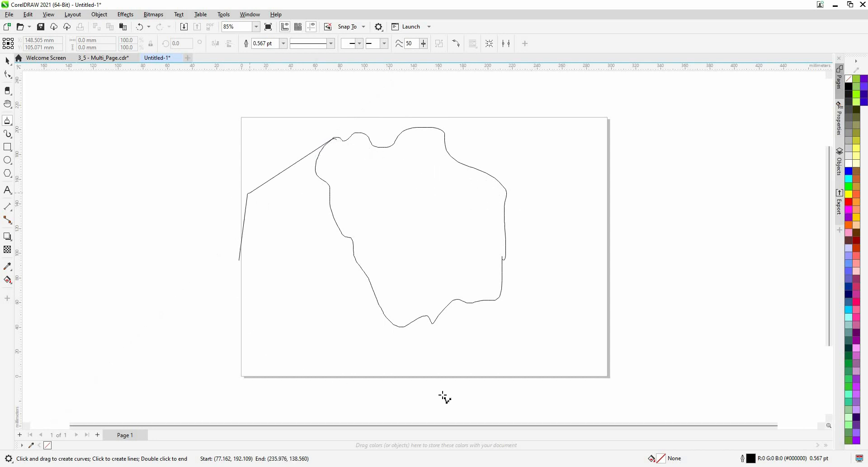
{"action": "left_click", "coordinate": [471, 382]}
{"action": "left_click", "coordinate": [577, 324]}
{"action": "left_click", "coordinate": [573, 181]}
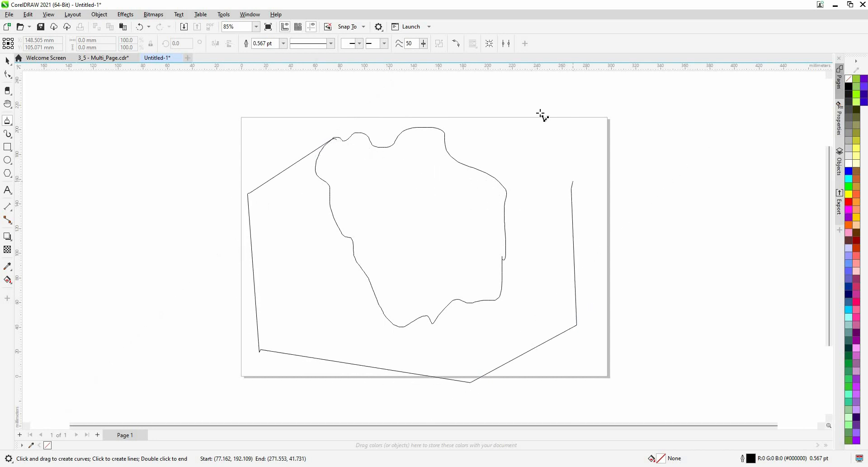
{"action": "left_click", "coordinate": [552, 119]}
{"action": "left_click", "coordinate": [375, 90]}
{"action": "left_click", "coordinate": [327, 123]}
{"action": "double_click", "coordinate": [335, 210]}
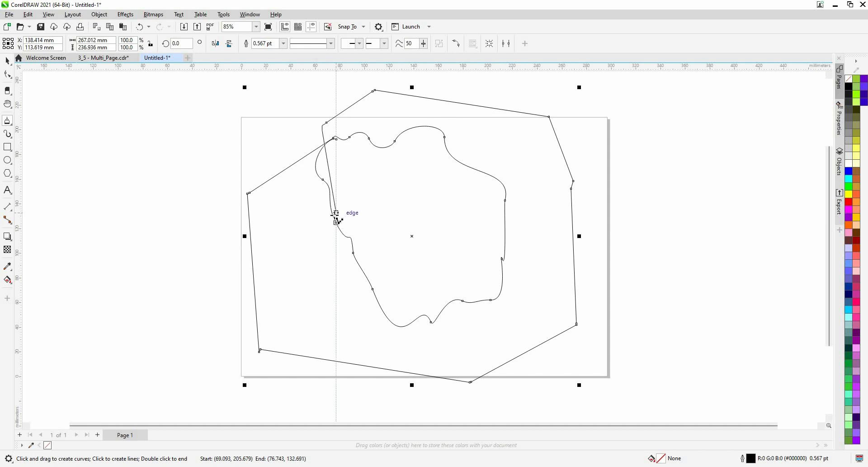
{"action": "mouse_move", "coordinate": [364, 179]}
{"action": "left_mouse_down"}
{"action": "mouse_move", "coordinate": [372, 241]}
{"action": "mouse_move", "coordinate": [335, 137]}
{"action": "left_mouse_up"}
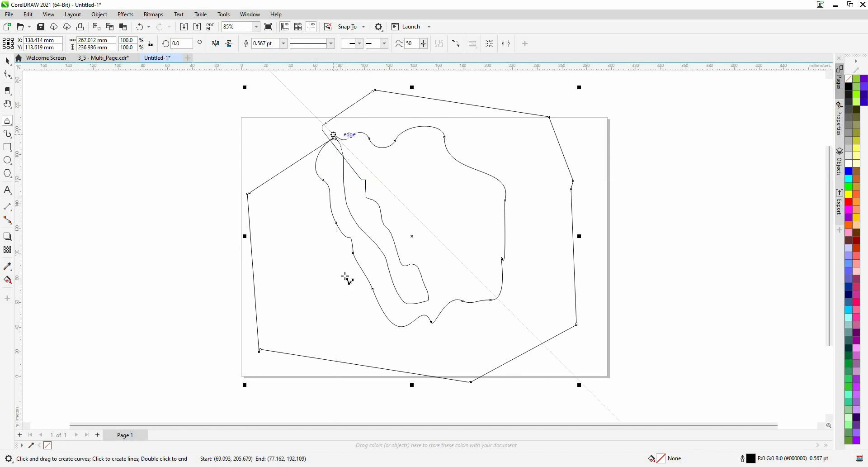
{"action": "double_click", "coordinate": [372, 200]}
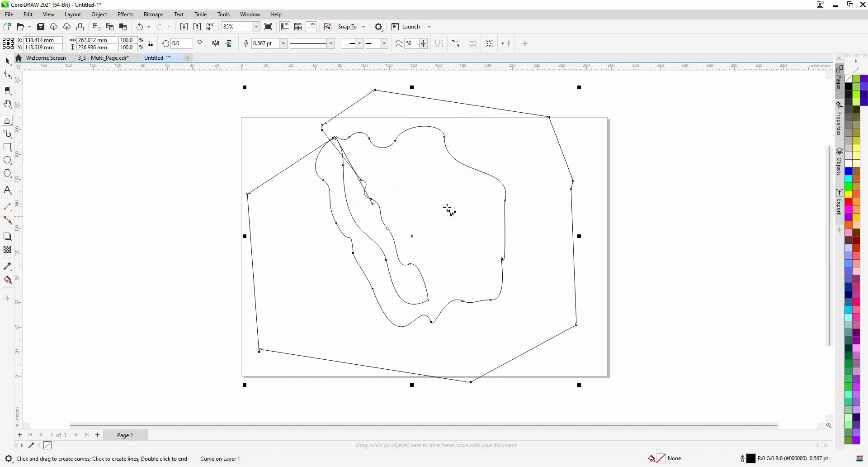
Delete the polyline drawing from the page.
{"action": "key", "text": "F10"}
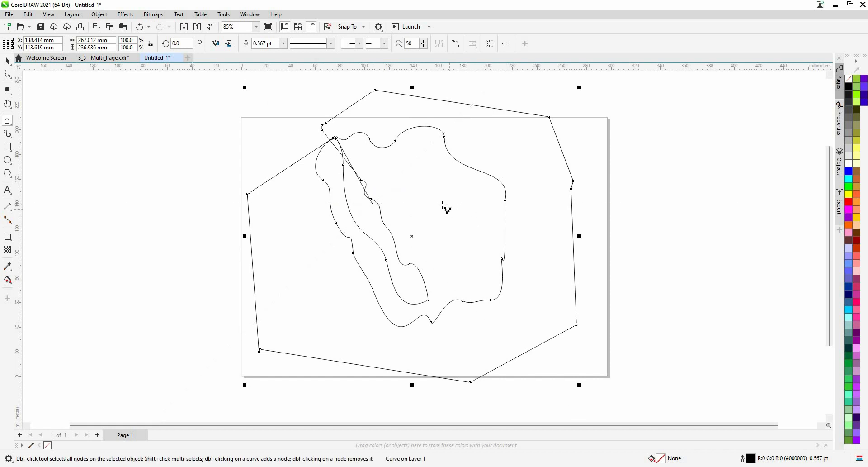
{"action": "left_click", "coordinate": [13, 65]}
{"action": "key", "text": "Delete"}
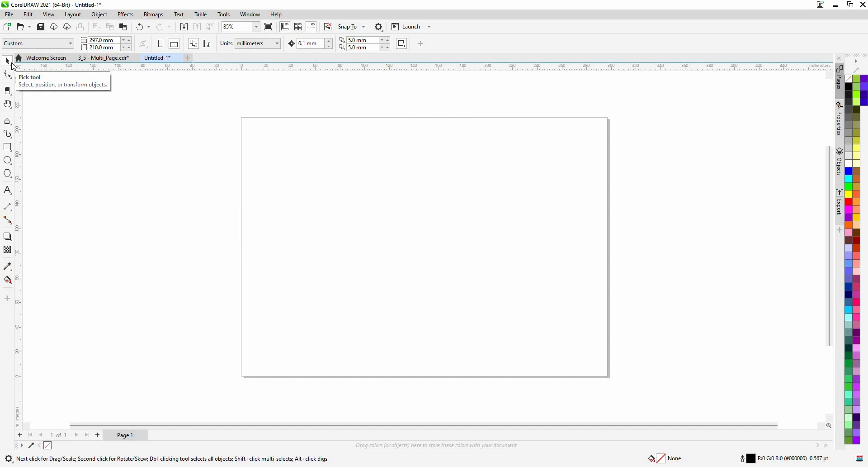
Draw a 3-Point Curve in the page's left half and shift its lower end node slightly outward, making it about 85 × 83 mm.
{"action": "left_click", "coordinate": [9, 122]}
{"action": "left_click", "coordinate": [40, 180]}
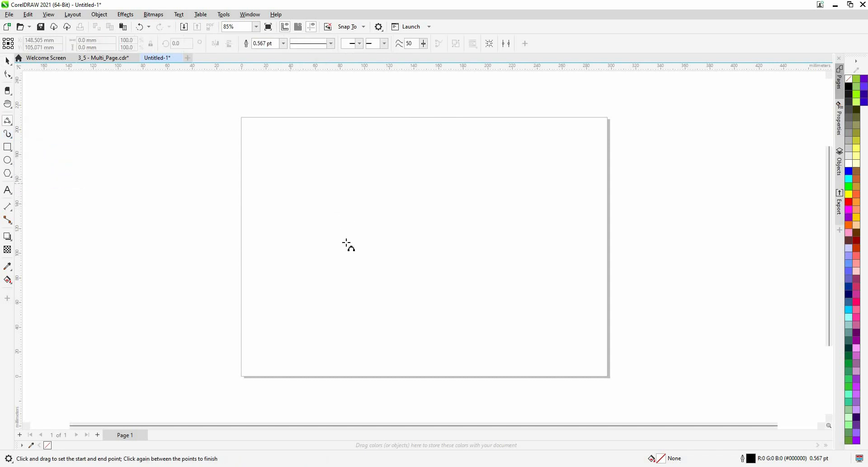
{"action": "left_click_drag", "start_coordinate": [279, 170], "coordinate": [364, 266]}
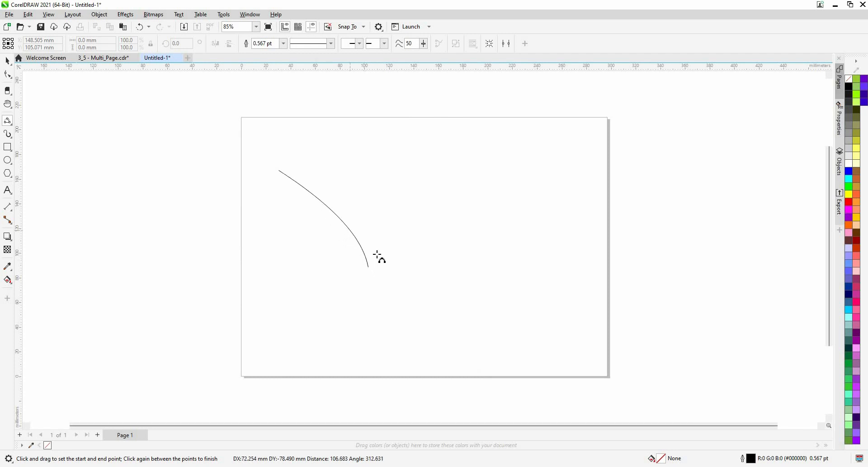
{"action": "left_click", "coordinate": [382, 257]}
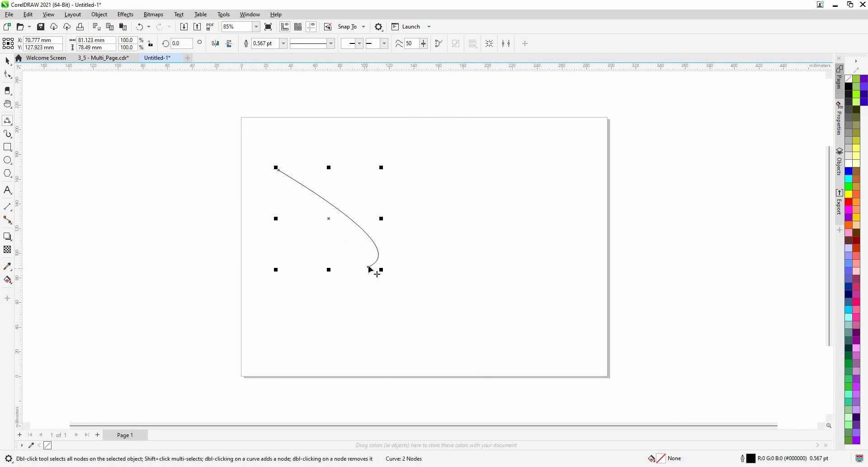
{"action": "mouse_move", "coordinate": [369, 267]}
{"action": "left_mouse_down"}
{"action": "mouse_move", "coordinate": [345, 243]}
{"action": "mouse_move", "coordinate": [368, 261]}
{"action": "mouse_move", "coordinate": [374, 284]}
{"action": "mouse_move", "coordinate": [373, 272]}
{"action": "left_mouse_up"}
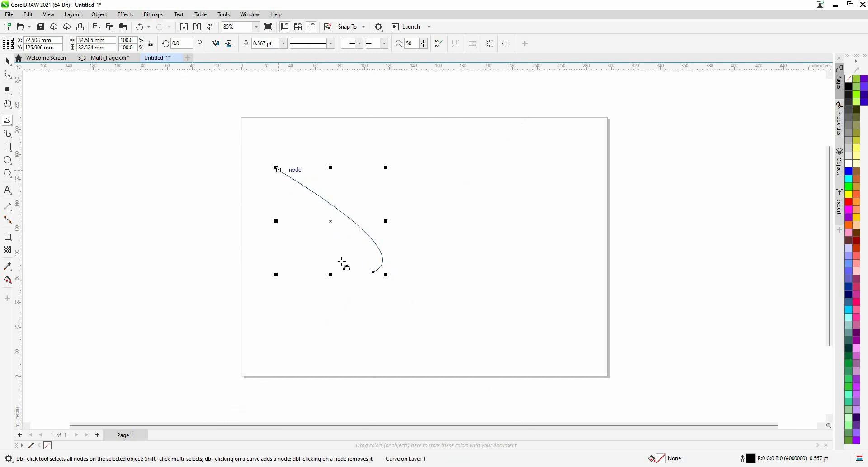
Join the curve's upper and lower end nodes with a second 3-Point Curve bowed toward the lower left, closing a leaf shape.
{"action": "left_click_drag", "start_coordinate": [373, 272], "coordinate": [374, 272]}
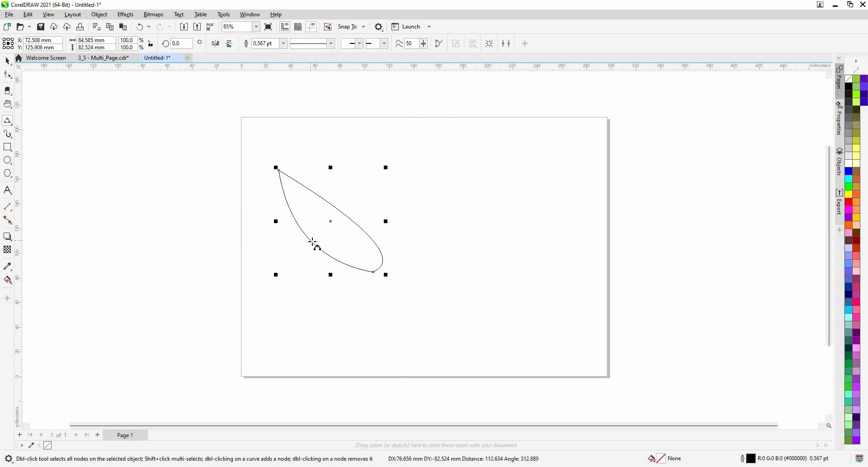
{"action": "left_click", "coordinate": [343, 236]}
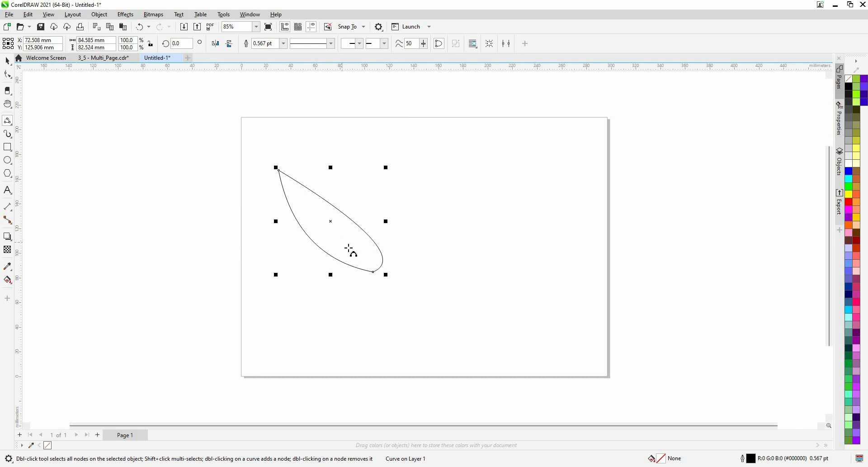
Write "Corel" across the upper page and "Draw" below it with calligraphic Artistic Media strokes, 10 mm wide at a 45° angle.
{"action": "left_click", "coordinate": [11, 137]}
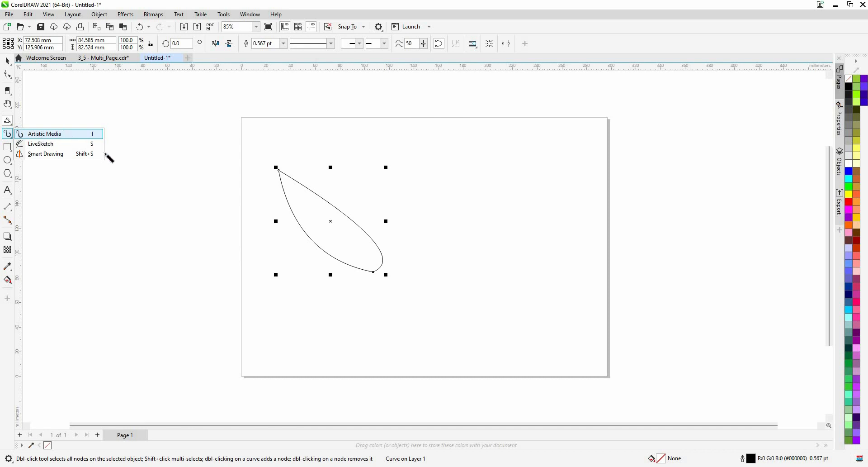
{"action": "key", "text": "i"}
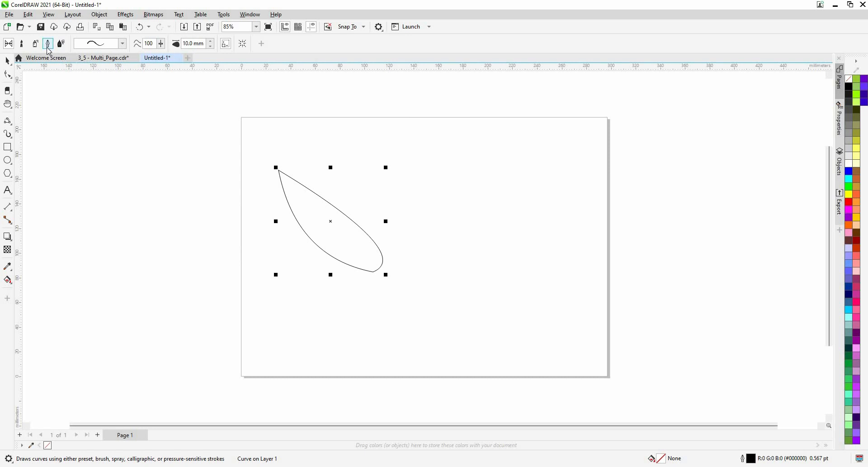
{"action": "left_click", "coordinate": [50, 47]}
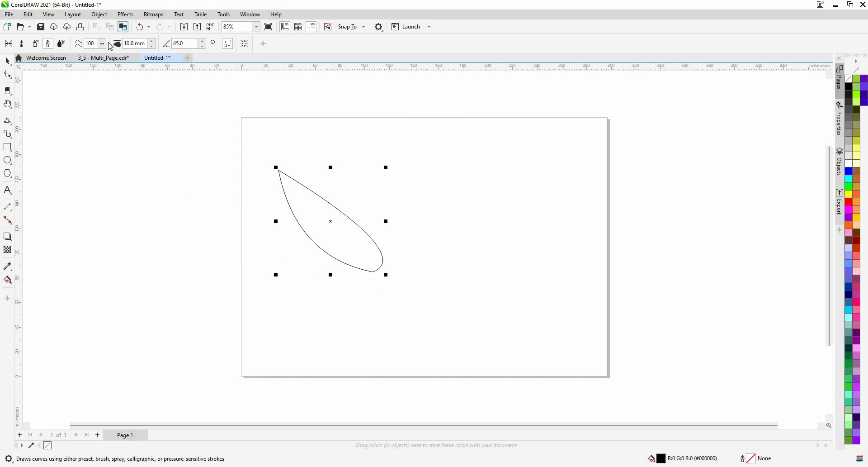
{"action": "mouse_move", "coordinate": [470, 156]}
{"action": "left_mouse_down"}
{"action": "mouse_move", "coordinate": [470, 192]}
{"action": "mouse_move", "coordinate": [448, 253]}
{"action": "mouse_move", "coordinate": [460, 276]}
{"action": "left_mouse_up"}
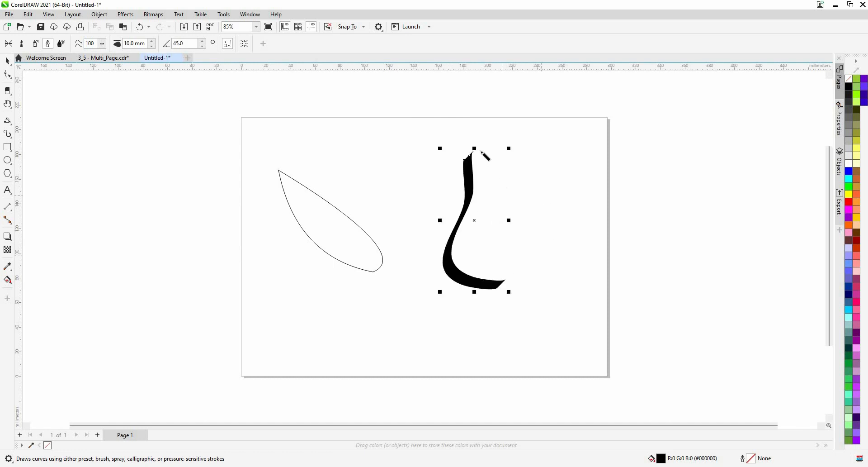
{"action": "key", "text": "ctrl+z"}
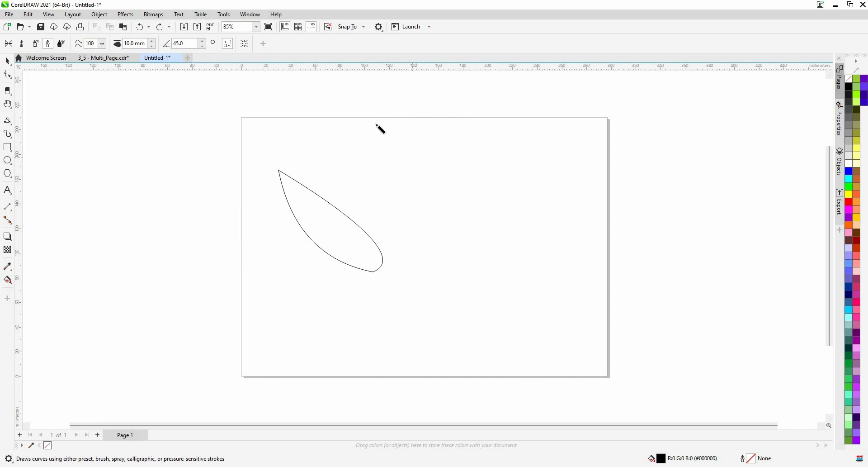
{"action": "mouse_move", "coordinate": [317, 176]}
{"action": "left_mouse_down"}
{"action": "mouse_move", "coordinate": [344, 178]}
{"action": "mouse_move", "coordinate": [379, 130]}
{"action": "mouse_move", "coordinate": [397, 124]}
{"action": "mouse_move", "coordinate": [376, 128]}
{"action": "mouse_move", "coordinate": [355, 170]}
{"action": "mouse_move", "coordinate": [362, 186]}
{"action": "mouse_move", "coordinate": [386, 186]}
{"action": "mouse_move", "coordinate": [419, 149]}
{"action": "mouse_move", "coordinate": [433, 147]}
{"action": "mouse_move", "coordinate": [409, 155]}
{"action": "mouse_move", "coordinate": [408, 185]}
{"action": "mouse_move", "coordinate": [448, 183]}
{"action": "mouse_move", "coordinate": [451, 163]}
{"action": "mouse_move", "coordinate": [426, 154]}
{"action": "mouse_move", "coordinate": [434, 175]}
{"action": "mouse_move", "coordinate": [468, 165]}
{"action": "mouse_move", "coordinate": [478, 141]}
{"action": "mouse_move", "coordinate": [468, 149]}
{"action": "mouse_move", "coordinate": [500, 183]}
{"action": "mouse_move", "coordinate": [529, 168]}
{"action": "mouse_move", "coordinate": [529, 140]}
{"action": "mouse_move", "coordinate": [519, 167]}
{"action": "mouse_move", "coordinate": [550, 174]}
{"action": "mouse_move", "coordinate": [566, 130]}
{"action": "mouse_move", "coordinate": [555, 121]}
{"action": "mouse_move", "coordinate": [564, 180]}
{"action": "mouse_move", "coordinate": [584, 193]}
{"action": "mouse_move", "coordinate": [557, 193]}
{"action": "left_mouse_up"}
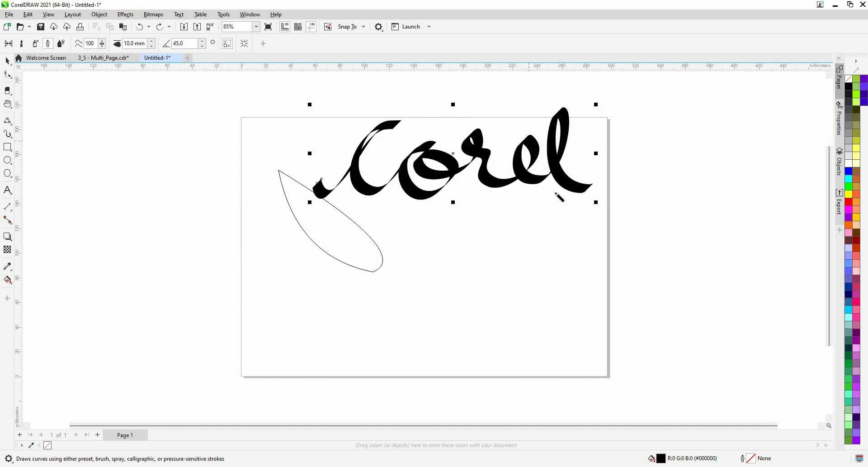
{"action": "mouse_move", "coordinate": [433, 262]}
{"action": "left_mouse_down"}
{"action": "mouse_move", "coordinate": [440, 298]}
{"action": "mouse_move", "coordinate": [461, 256]}
{"action": "mouse_move", "coordinate": [429, 227]}
{"action": "mouse_move", "coordinate": [395, 244]}
{"action": "mouse_move", "coordinate": [439, 261]}
{"action": "left_mouse_up"}
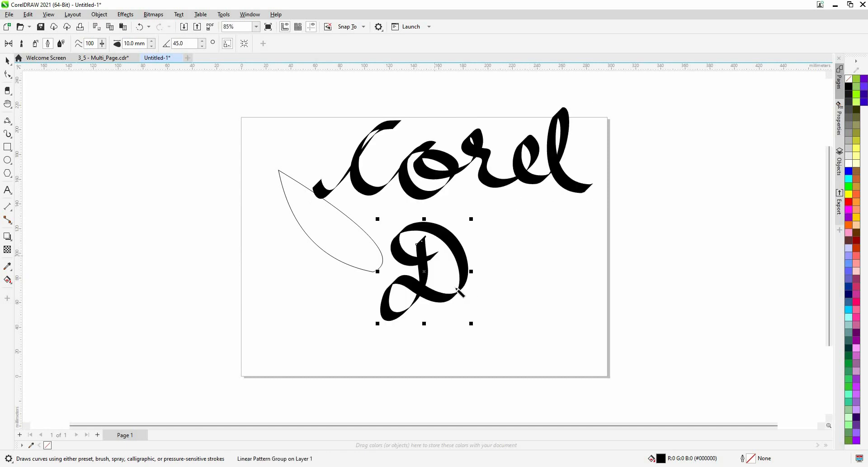
{"action": "mouse_move", "coordinate": [456, 290]}
{"action": "left_mouse_down"}
{"action": "mouse_move", "coordinate": [480, 257]}
{"action": "mouse_move", "coordinate": [506, 286]}
{"action": "mouse_move", "coordinate": [551, 255]}
{"action": "mouse_move", "coordinate": [554, 285]}
{"action": "mouse_move", "coordinate": [567, 261]}
{"action": "mouse_move", "coordinate": [669, 248]}
{"action": "mouse_move", "coordinate": [661, 276]}
{"action": "mouse_move", "coordinate": [670, 233]}
{"action": "left_mouse_up"}
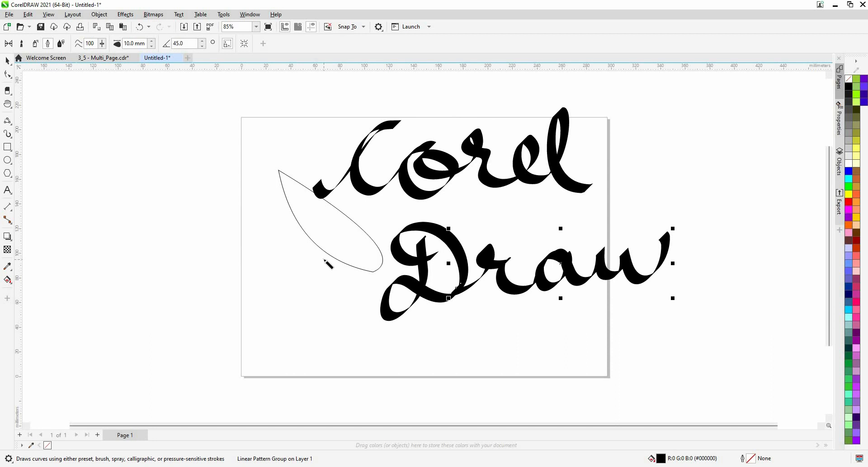
Write "Love" in calligraphic strokes rising from the area left of the page to above "Corel".
{"action": "left_click_drag", "start_coordinate": [123, 172], "coordinate": [156, 141]}
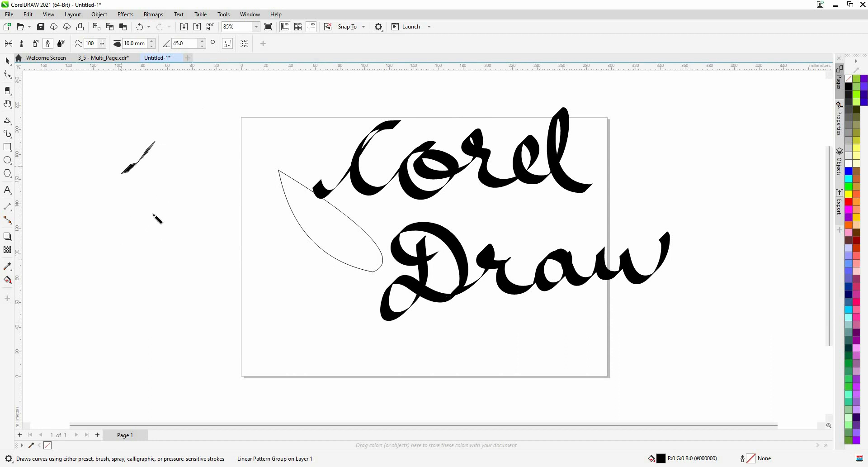
{"action": "left_click_drag", "start_coordinate": [154, 215], "coordinate": [218, 191]}
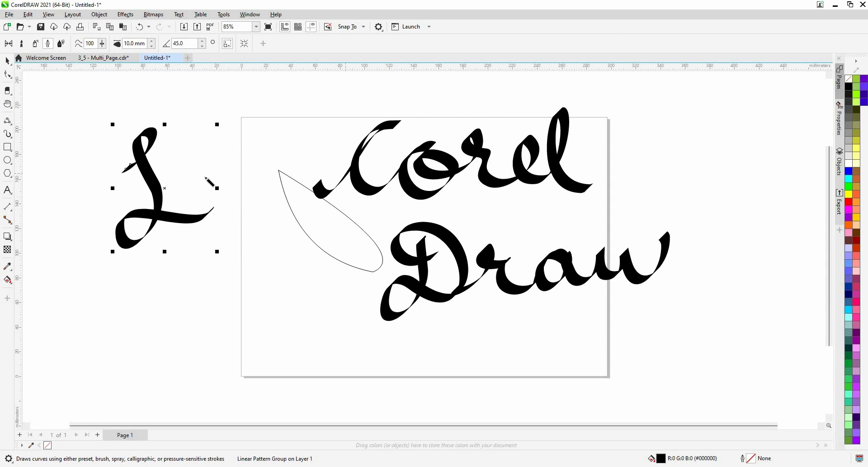
{"action": "left_click_drag", "start_coordinate": [214, 168], "coordinate": [233, 158]}
{"action": "mouse_move", "coordinate": [250, 110]}
{"action": "left_mouse_down"}
{"action": "mouse_move", "coordinate": [277, 109]}
{"action": "mouse_move", "coordinate": [317, 82]}
{"action": "mouse_move", "coordinate": [353, 108]}
{"action": "left_mouse_up"}
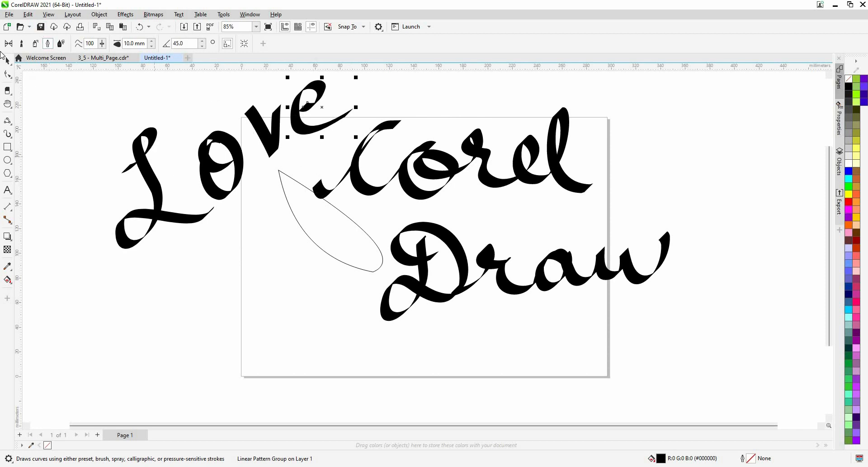
Delete all the lettering together with the closed leaf shape.
{"action": "double_click", "coordinate": [8, 63]}
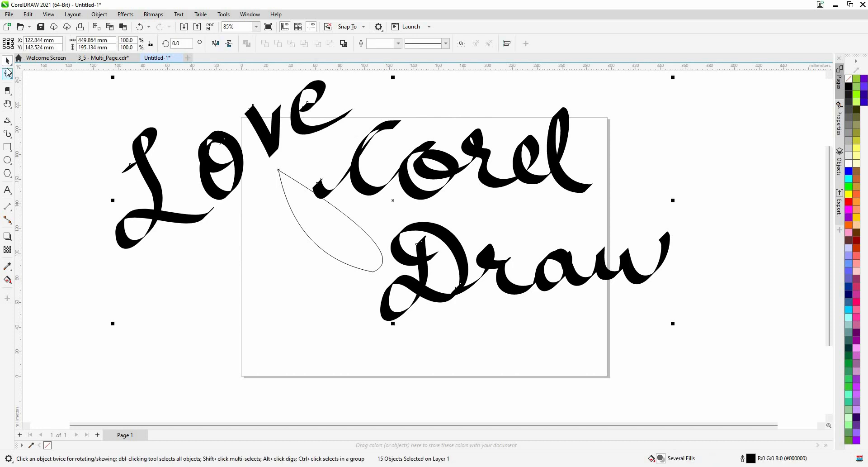
{"action": "key", "text": "Delete"}
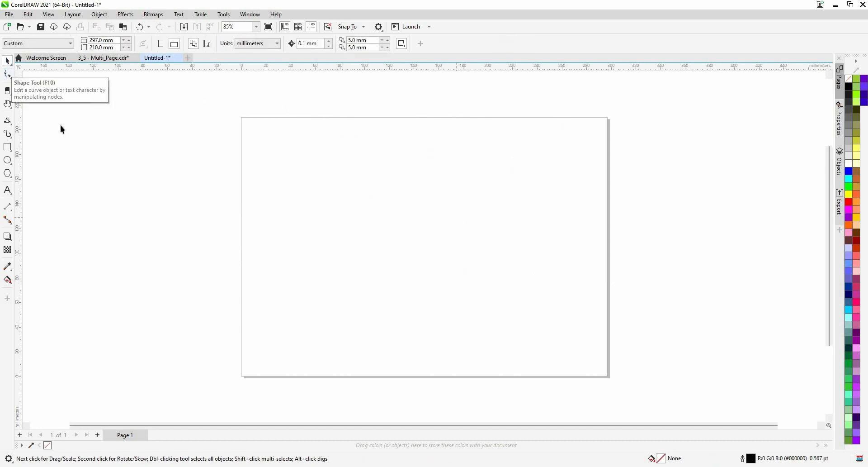
Set the Artistic Media tool to its pressure-sensitive Expression mode.
{"action": "left_click", "coordinate": [7, 135]}
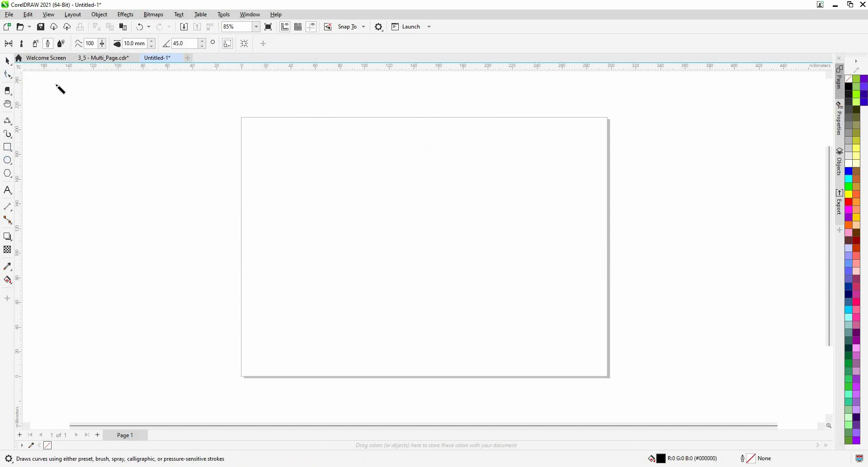
{"action": "left_click", "coordinate": [62, 44]}
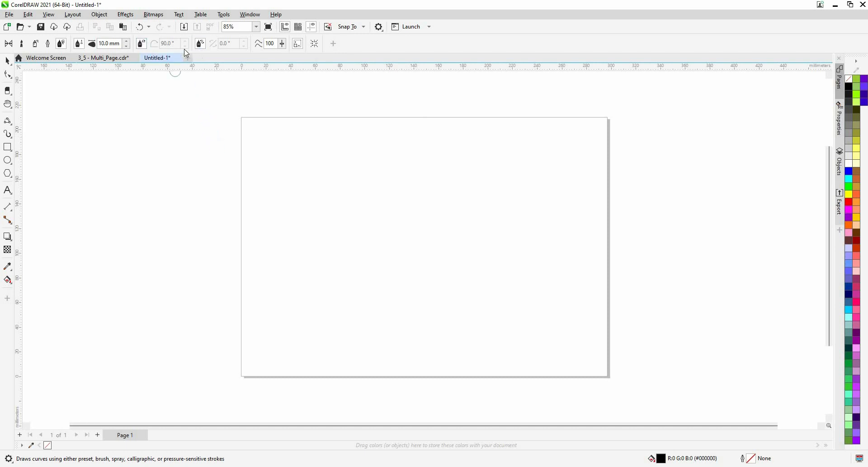
{"action": "left_click", "coordinate": [204, 46]}
Calibrate the stylus pressure in the CorelDRAW options' Pen Settings with three sample strokes, save the calibration and accept the options.
{"action": "left_click", "coordinate": [224, 14]}
{"action": "mouse_move", "coordinate": [263, 26]}
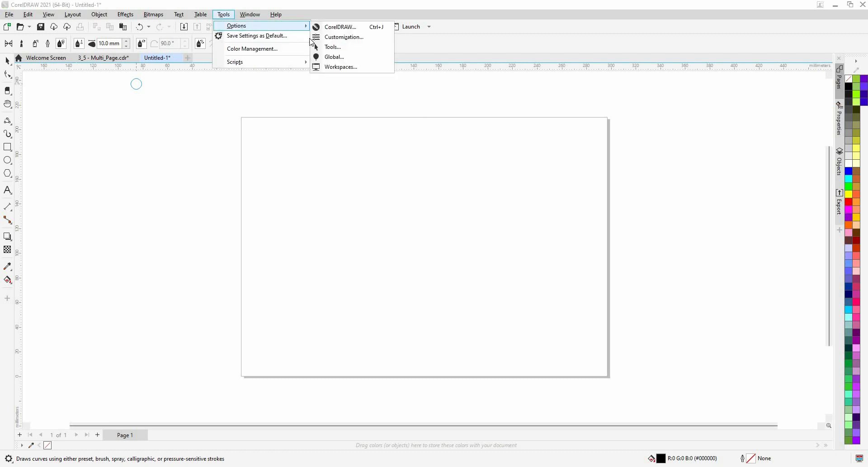
{"action": "left_click", "coordinate": [341, 29]}
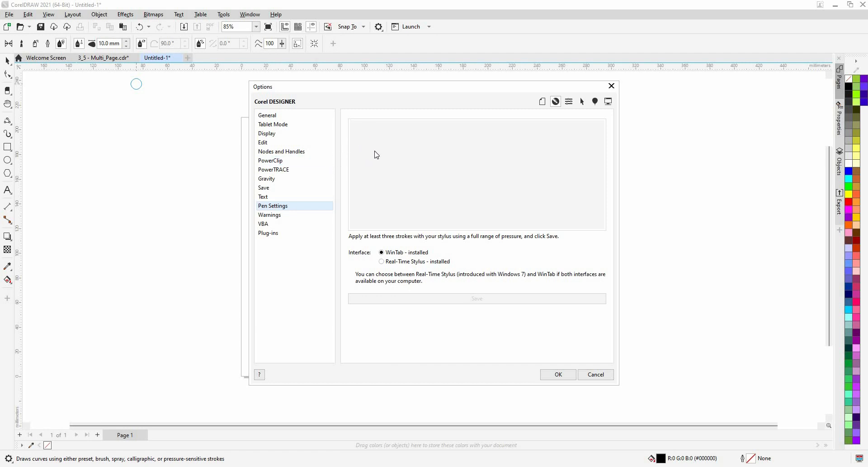
{"action": "mouse_move", "coordinate": [377, 155]}
{"action": "left_mouse_down"}
{"action": "mouse_move", "coordinate": [438, 195]}
{"action": "mouse_move", "coordinate": [513, 214]}
{"action": "mouse_move", "coordinate": [539, 211]}
{"action": "mouse_move", "coordinate": [565, 186]}
{"action": "mouse_move", "coordinate": [564, 149]}
{"action": "mouse_move", "coordinate": [544, 148]}
{"action": "left_mouse_up"}
{"action": "mouse_move", "coordinate": [380, 146]}
{"action": "left_mouse_down"}
{"action": "mouse_move", "coordinate": [384, 164]}
{"action": "mouse_move", "coordinate": [410, 190]}
{"action": "mouse_move", "coordinate": [487, 201]}
{"action": "mouse_move", "coordinate": [554, 176]}
{"action": "mouse_move", "coordinate": [571, 157]}
{"action": "left_mouse_up"}
{"action": "left_click", "coordinate": [299, 207]}
{"action": "mouse_move", "coordinate": [409, 169]}
{"action": "left_mouse_down"}
{"action": "mouse_move", "coordinate": [470, 225]}
{"action": "mouse_move", "coordinate": [502, 227]}
{"action": "mouse_move", "coordinate": [514, 219]}
{"action": "mouse_move", "coordinate": [509, 208]}
{"action": "left_mouse_up"}
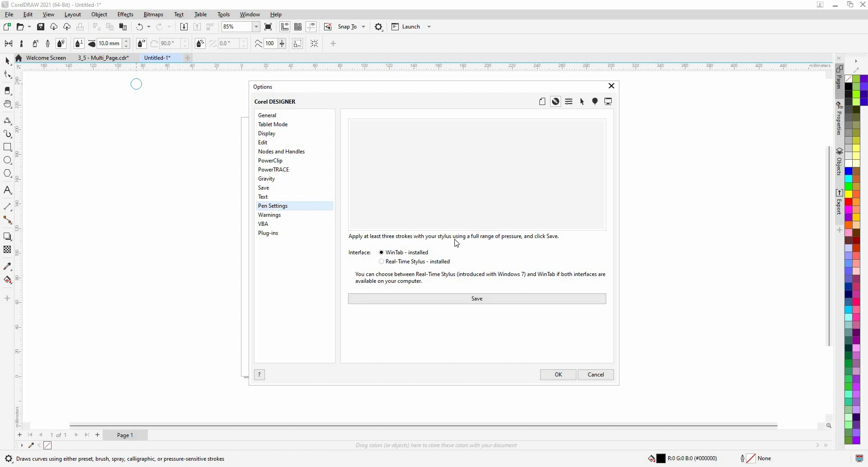
{"action": "left_click", "coordinate": [541, 302]}
{"action": "left_click", "coordinate": [557, 373]}
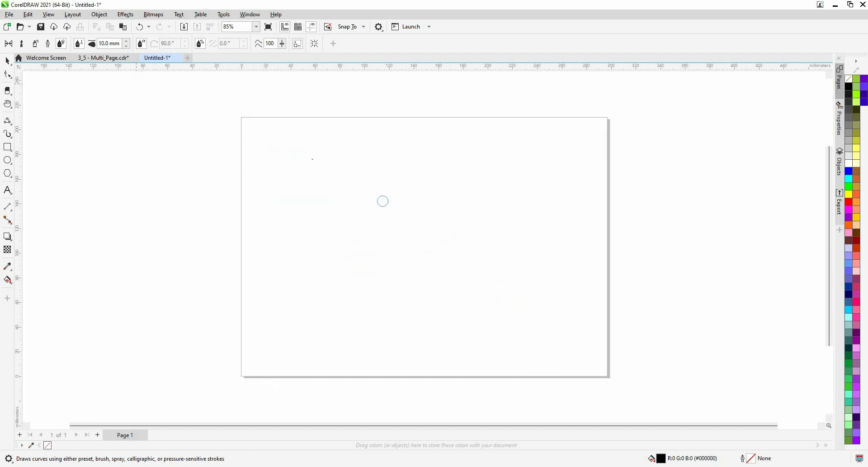
Undo a curved trial stroke and draw a wavy, gradually thickening pressure stroke diagonally from the page's upper left to its lower right.
{"action": "mouse_move", "coordinate": [317, 158]}
{"action": "left_mouse_down"}
{"action": "mouse_move", "coordinate": [337, 229]}
{"action": "mouse_move", "coordinate": [374, 251]}
{"action": "mouse_move", "coordinate": [480, 186]}
{"action": "left_mouse_up"}
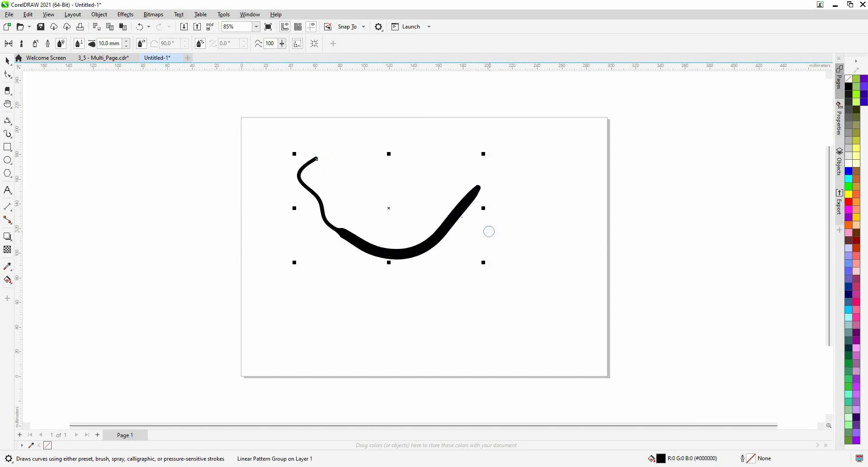
{"action": "key", "text": "ctrl+z"}
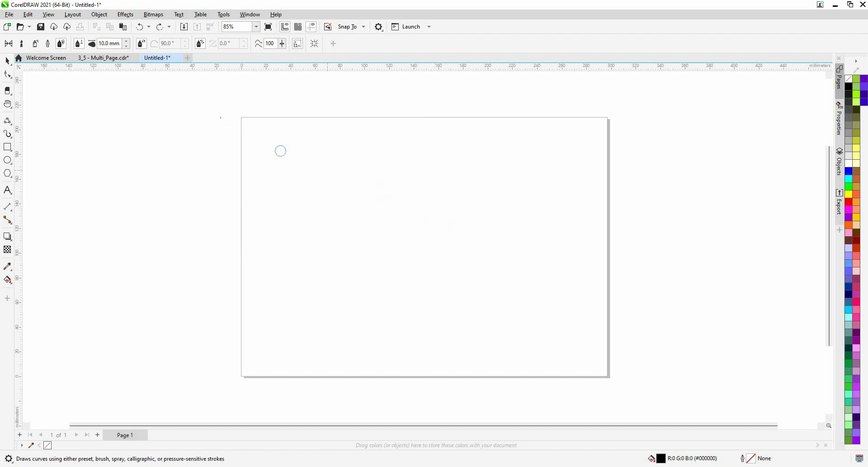
{"action": "mouse_move", "coordinate": [271, 141]}
{"action": "left_mouse_down"}
{"action": "mouse_move", "coordinate": [275, 162]}
{"action": "mouse_move", "coordinate": [376, 261]}
{"action": "mouse_move", "coordinate": [468, 332]}
{"action": "mouse_move", "coordinate": [532, 357]}
{"action": "left_mouse_up"}
{"action": "scroll", "coordinate": [529, 314], "scroll_direction": "up", "scroll_amount": 1}
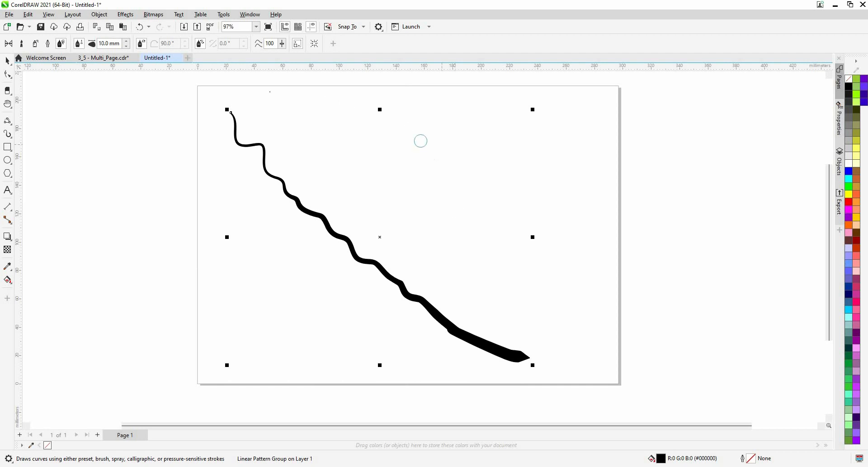
Toggle the bounding box option for curve tools and restore its original state.
{"action": "left_click", "coordinate": [303, 48]}
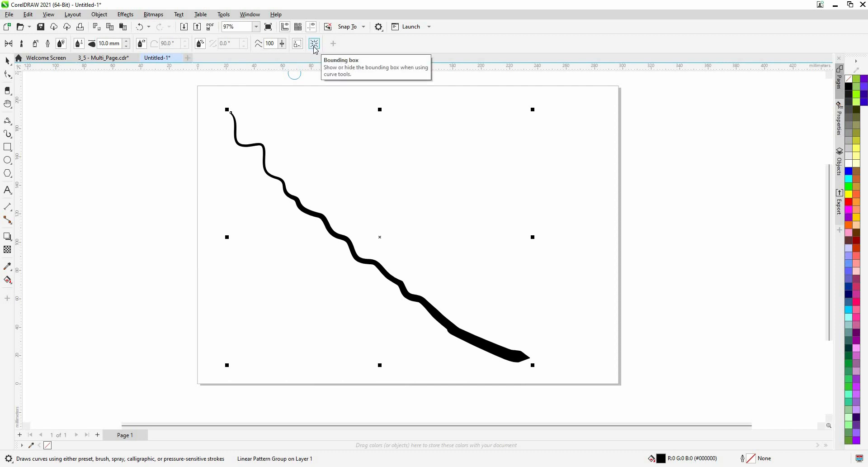
{"action": "left_click", "coordinate": [315, 43]}
{"action": "left_click", "coordinate": [316, 44]}
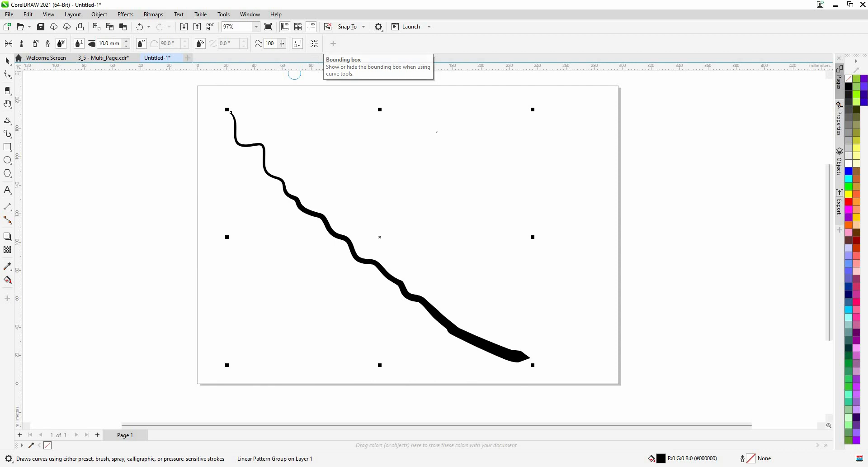
Draw two more pressure strokes: a hooked, swooping curve in the page's right half and a thickening arc along its lower left.
{"action": "mouse_move", "coordinate": [558, 136]}
{"action": "left_mouse_down"}
{"action": "mouse_move", "coordinate": [569, 281]}
{"action": "mouse_move", "coordinate": [538, 267]}
{"action": "mouse_move", "coordinate": [485, 161]}
{"action": "mouse_move", "coordinate": [446, 143]}
{"action": "mouse_move", "coordinate": [408, 159]}
{"action": "left_mouse_up"}
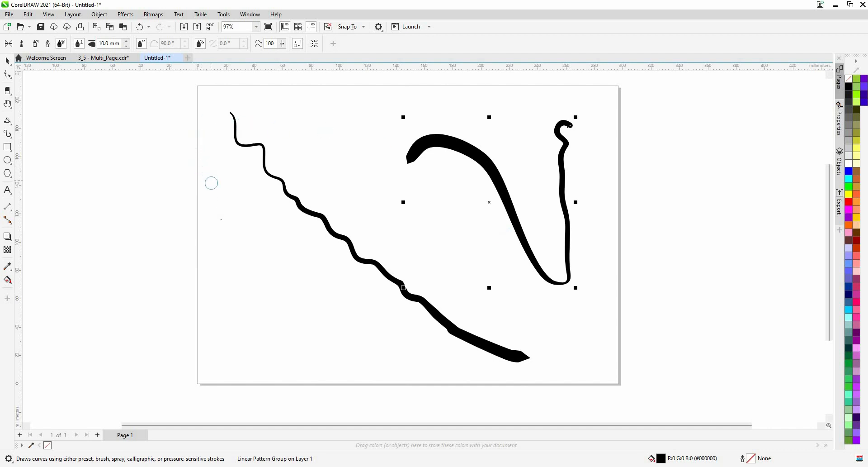
{"action": "left_click_drag", "start_coordinate": [214, 189], "coordinate": [217, 207]}
{"action": "mouse_move", "coordinate": [232, 239]}
{"action": "left_mouse_down"}
{"action": "mouse_move", "coordinate": [283, 317]}
{"action": "mouse_move", "coordinate": [349, 352]}
{"action": "left_mouse_up"}
{"action": "mouse_move", "coordinate": [298, 326]}
{"action": "left_mouse_down"}
{"action": "mouse_move", "coordinate": [364, 361]}
{"action": "mouse_move", "coordinate": [482, 376]}
{"action": "left_mouse_up"}
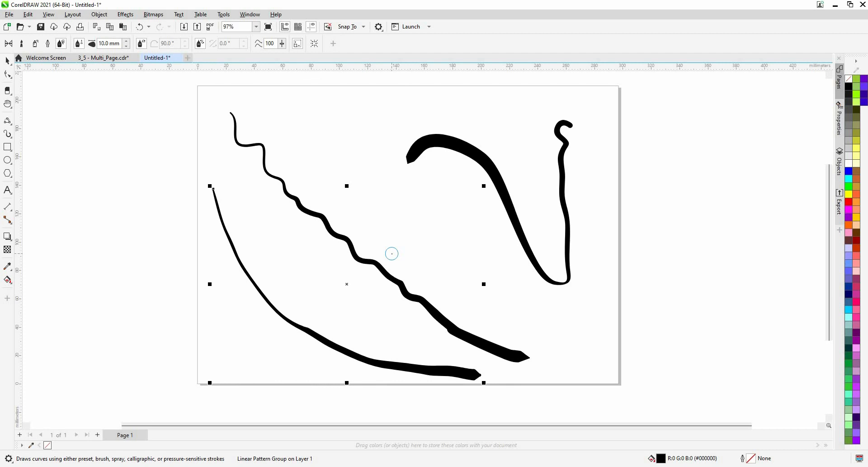
Switch from the Default to the Touch workspace and look through its main menu.
{"action": "left_click", "coordinate": [27, 62]}
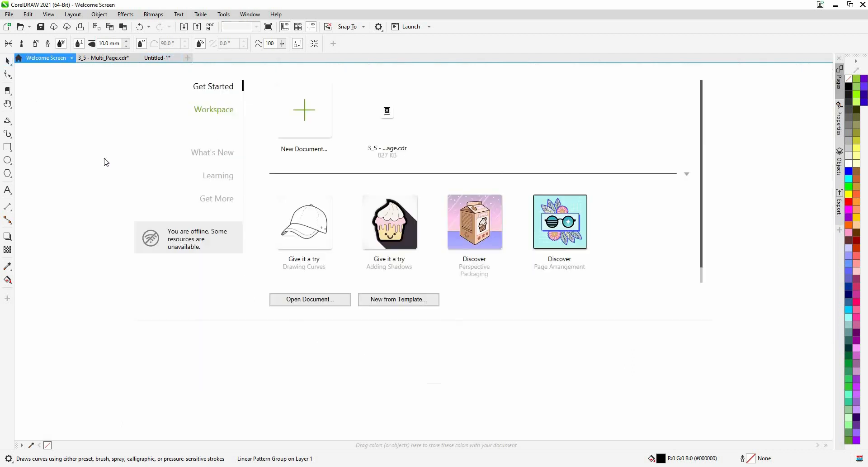
{"action": "left_click", "coordinate": [231, 103]}
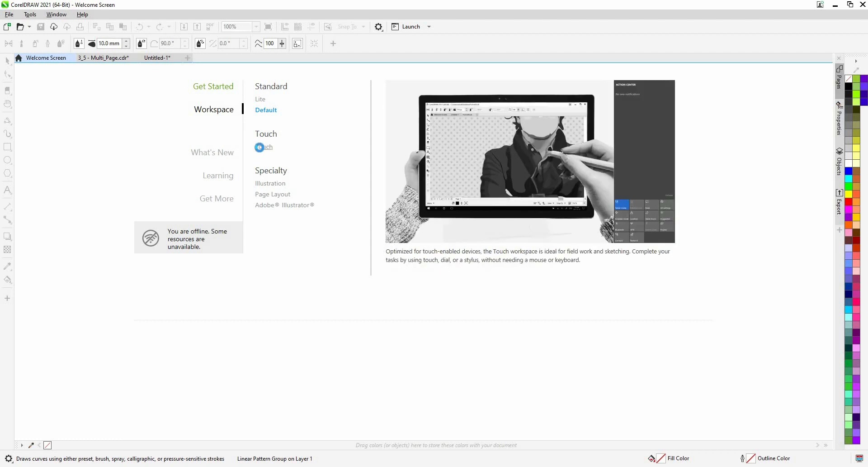
{"action": "left_click", "coordinate": [262, 148]}
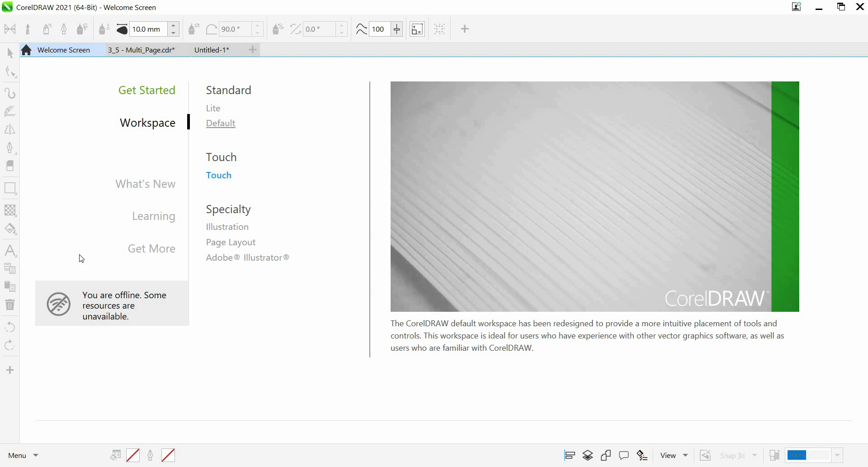
{"action": "left_click", "coordinate": [39, 454]}
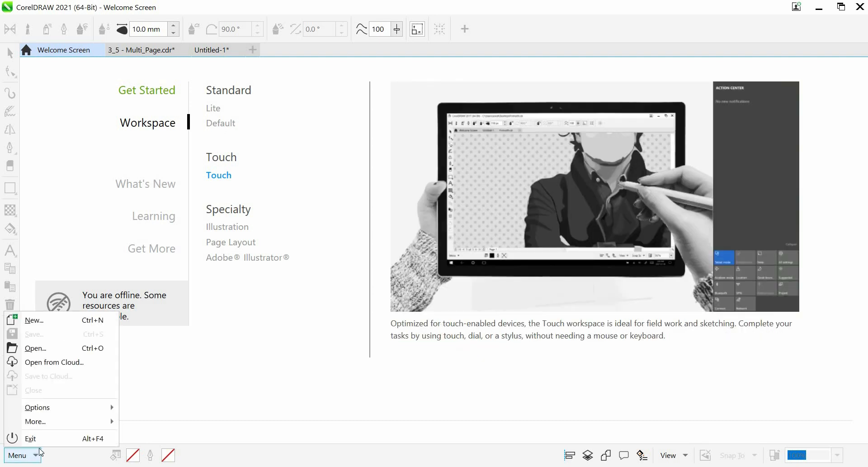
{"action": "left_click", "coordinate": [41, 451]}
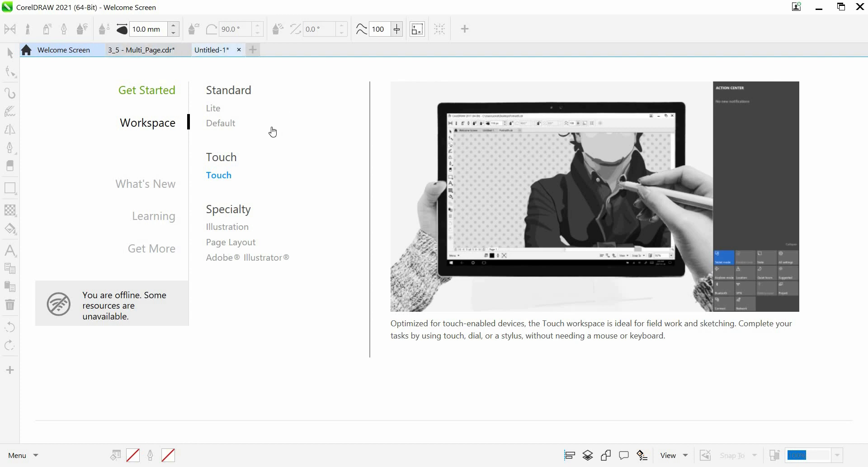
Return to the Untitled-1 document and delete all the pressure strokes.
{"action": "left_click", "coordinate": [213, 50]}
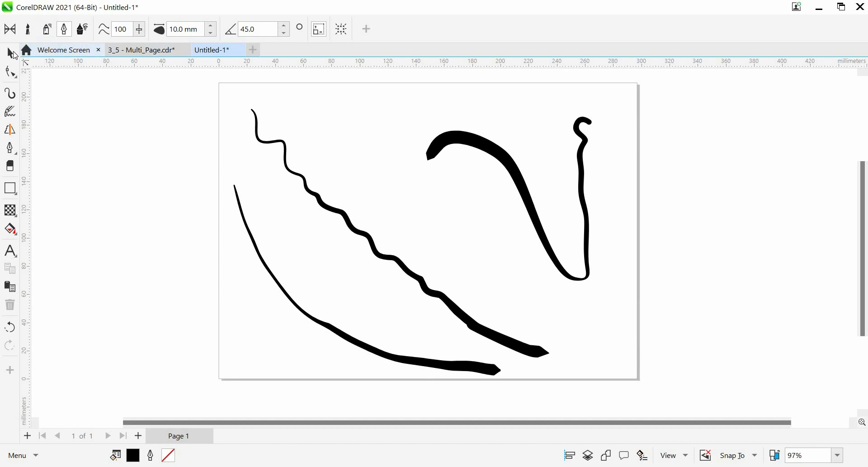
{"action": "double_click", "coordinate": [11, 53]}
{"action": "key", "text": "Delete"}
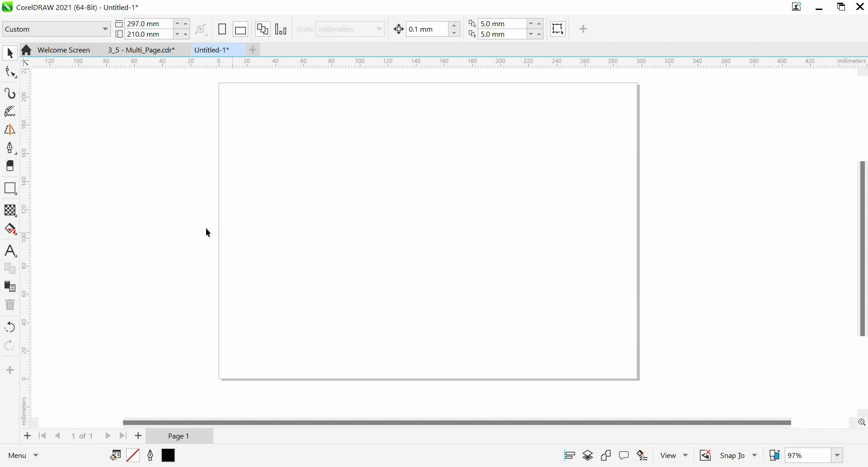
View the default outline properties and draw an open, wavy L-shaped curve of about 48 × 78 mm with Smart Drawing in the page's upper-left part.
{"action": "right_click", "coordinate": [284, 189]}
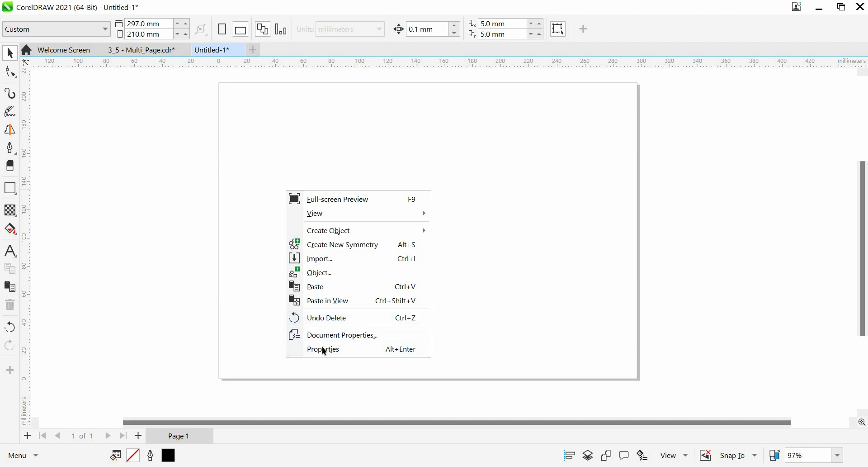
{"action": "left_click", "coordinate": [320, 342]}
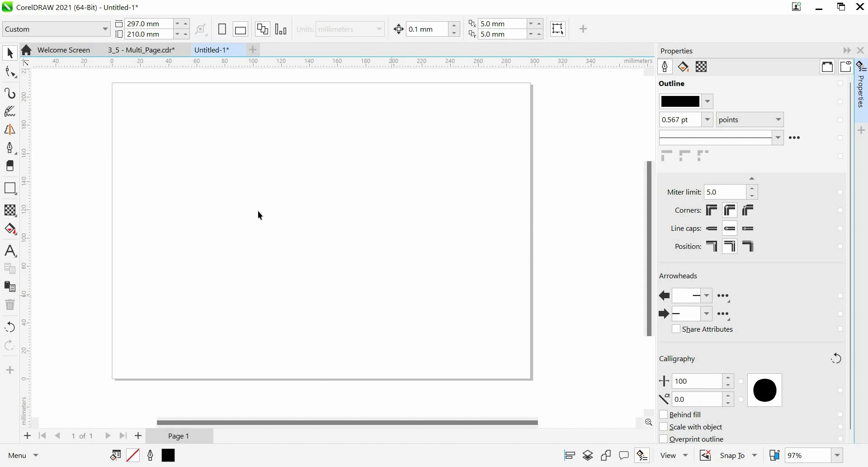
{"action": "left_click", "coordinate": [10, 147]}
{"action": "left_click", "coordinate": [11, 131]}
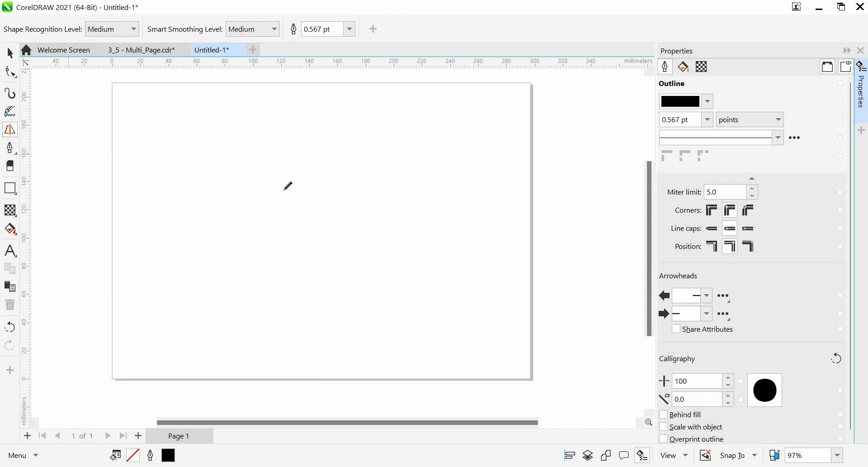
{"action": "left_click", "coordinate": [849, 50]}
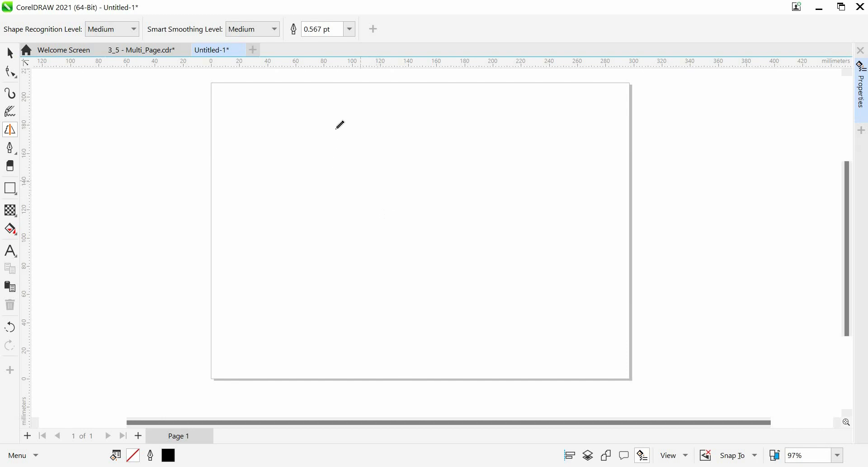
{"action": "mouse_move", "coordinate": [321, 128]}
{"action": "left_mouse_down"}
{"action": "mouse_move", "coordinate": [298, 209]}
{"action": "mouse_move", "coordinate": [366, 230]}
{"action": "left_mouse_up"}
Examine the new curve's outline, fill, transparency, effects, curve and summary properties.
{"action": "left_click", "coordinate": [861, 95]}
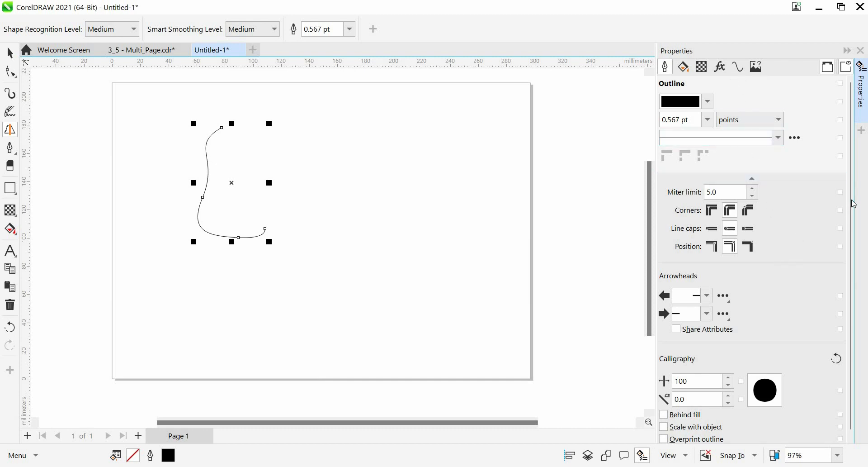
{"action": "scroll", "coordinate": [840, 248], "scroll_direction": "down", "scroll_amount": 1}
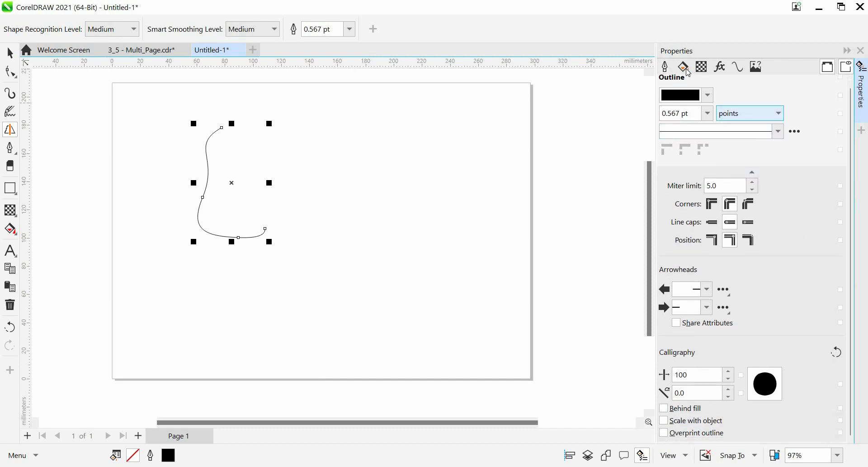
{"action": "left_click", "coordinate": [684, 68]}
{"action": "left_click", "coordinate": [721, 69]}
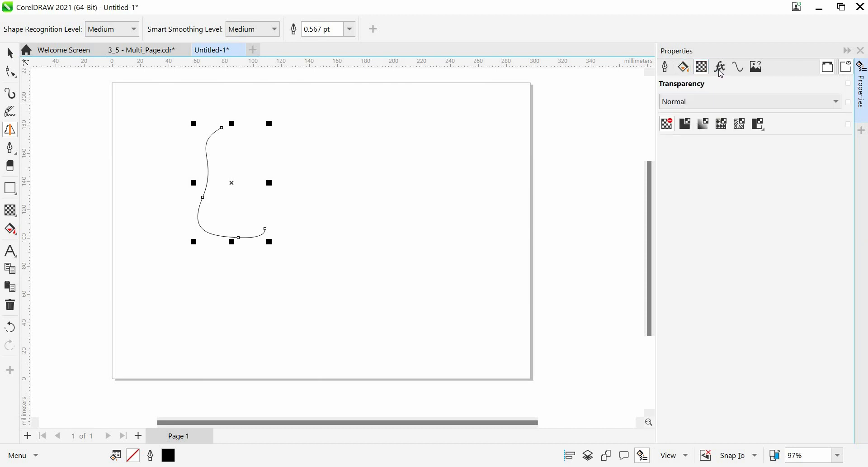
{"action": "left_click", "coordinate": [721, 70]}
{"action": "left_click", "coordinate": [740, 68]}
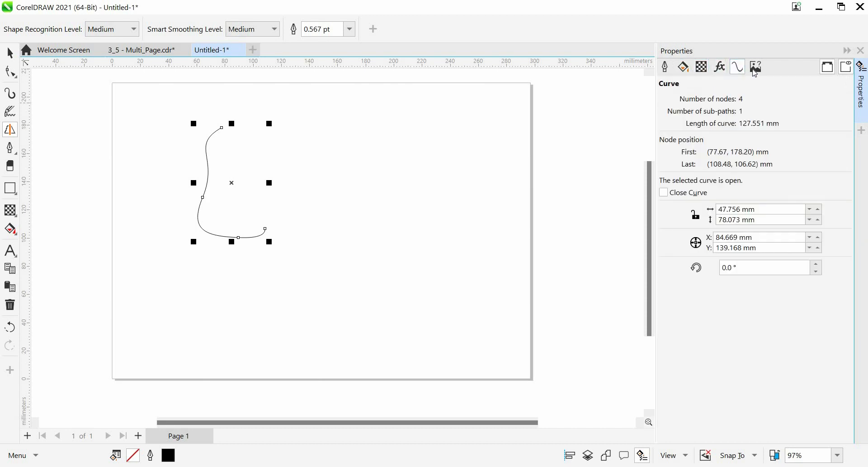
{"action": "left_click", "coordinate": [766, 78]}
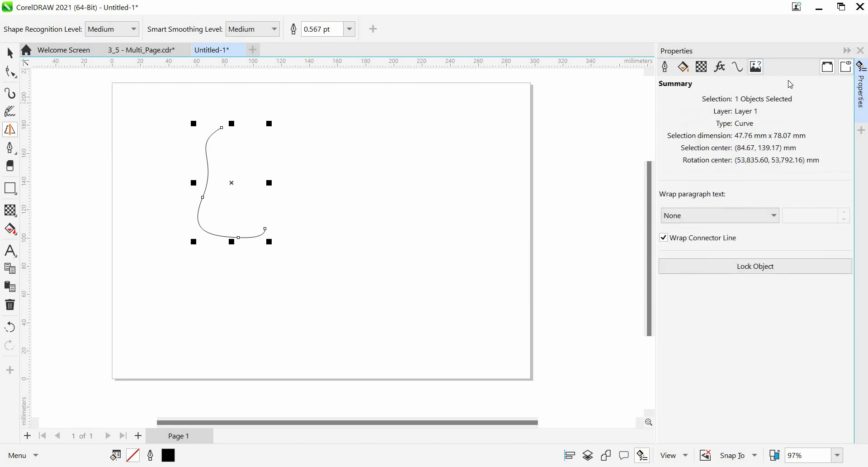
{"action": "left_click", "coordinate": [861, 51]}
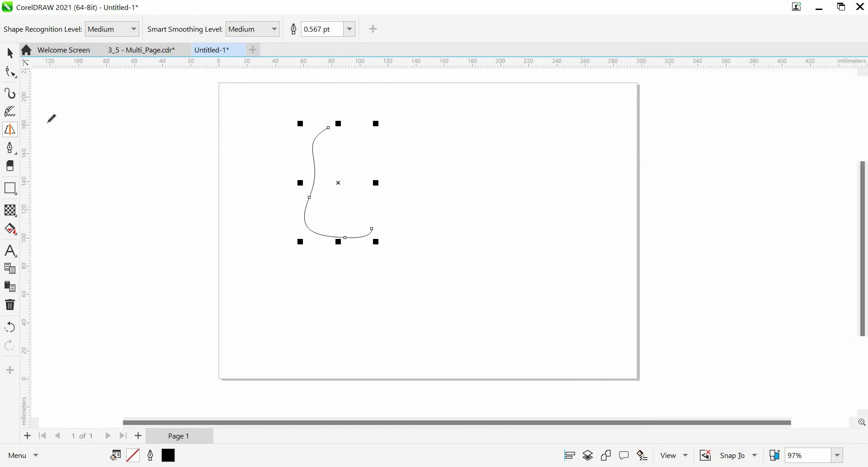
Look through the available toolbars, the page's context commands and the main menu's additional command groups.
{"action": "right_click", "coordinate": [7, 134]}
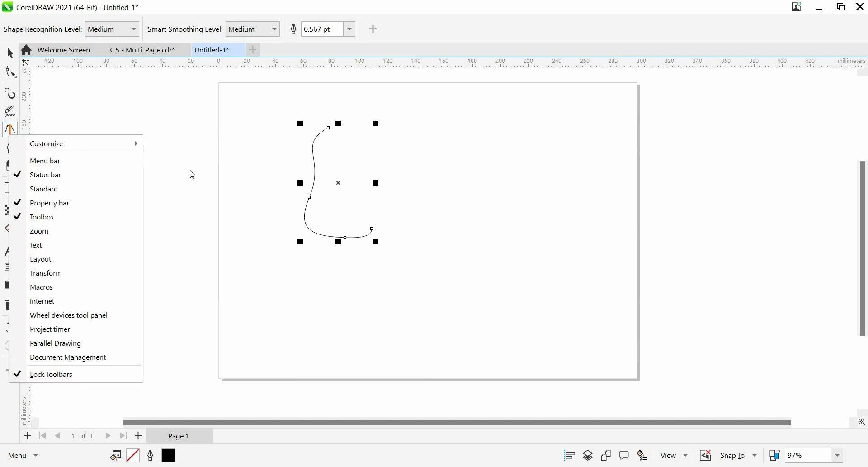
{"action": "right_click", "coordinate": [217, 155]}
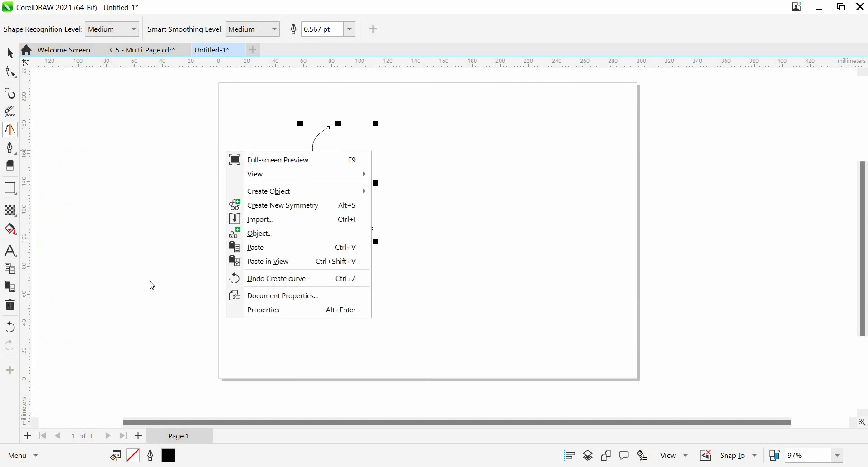
{"action": "left_click", "coordinate": [28, 455]}
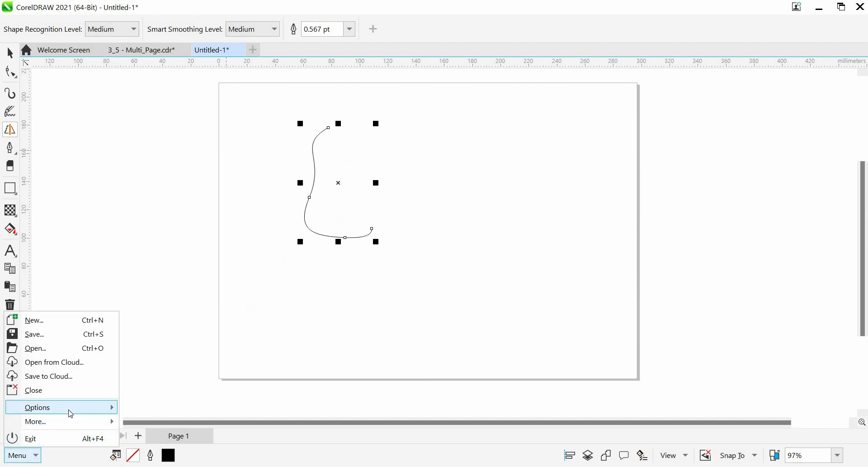
{"action": "mouse_move", "coordinate": [70, 412]}
{"action": "mouse_move", "coordinate": [109, 430]}
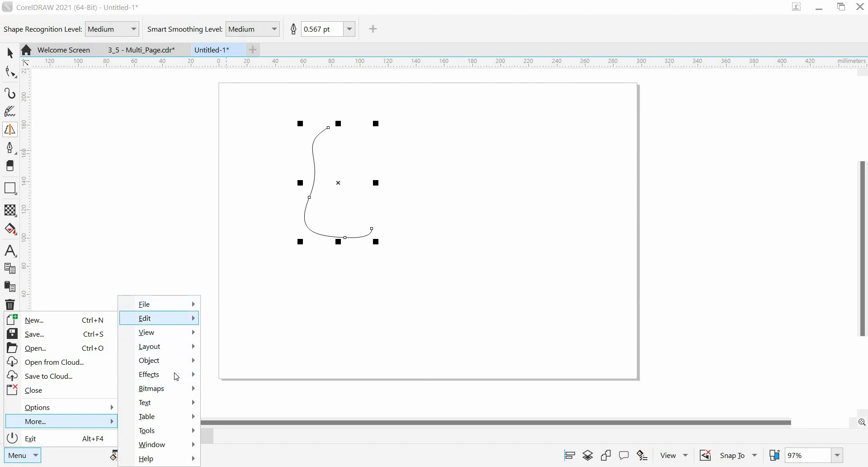
{"action": "left_click", "coordinate": [194, 254]}
Sketch arcs, straight lines, a triangle and a bent diagonal across the page's right half with Smart Drawing, plus a sweeping curve at lower left.
{"action": "mouse_move", "coordinate": [456, 164]}
{"action": "left_mouse_down"}
{"action": "mouse_move", "coordinate": [428, 209]}
{"action": "mouse_move", "coordinate": [445, 195]}
{"action": "mouse_move", "coordinate": [422, 212]}
{"action": "mouse_move", "coordinate": [440, 209]}
{"action": "mouse_move", "coordinate": [441, 202]}
{"action": "mouse_move", "coordinate": [413, 221]}
{"action": "left_mouse_up"}
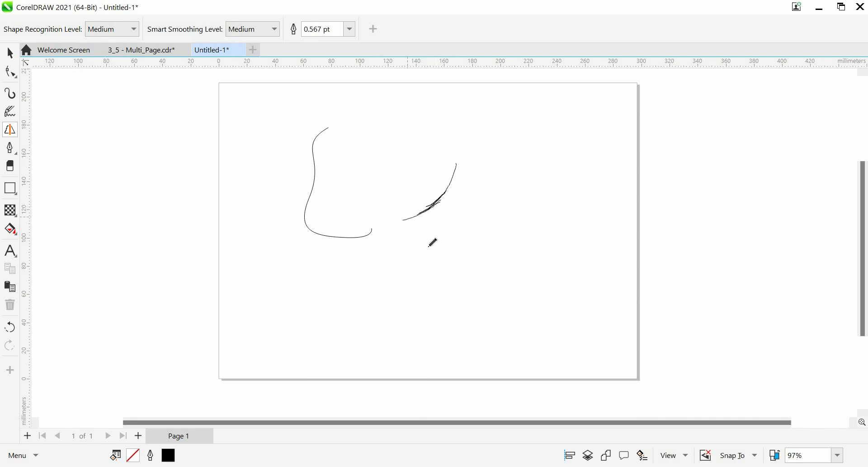
{"action": "mouse_move", "coordinate": [519, 160]}
{"action": "left_mouse_down"}
{"action": "mouse_move", "coordinate": [495, 206]}
{"action": "mouse_move", "coordinate": [454, 239]}
{"action": "mouse_move", "coordinate": [477, 231]}
{"action": "mouse_move", "coordinate": [427, 242]}
{"action": "left_mouse_up"}
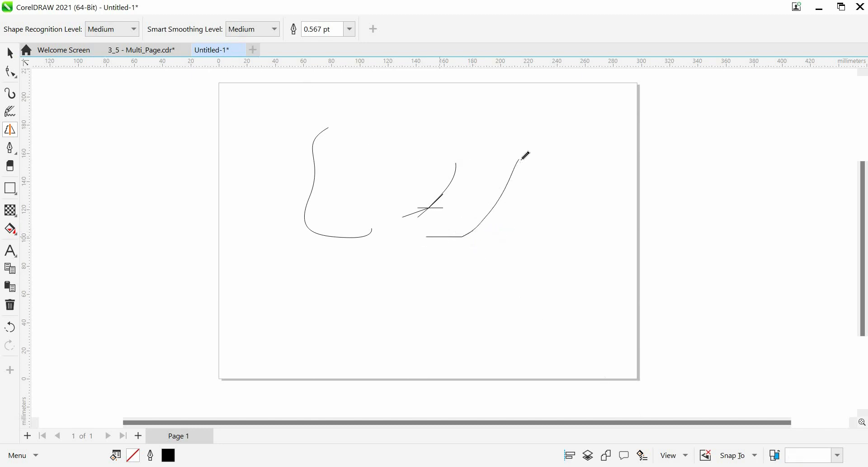
{"action": "left_click_drag", "start_coordinate": [491, 107], "coordinate": [519, 159]}
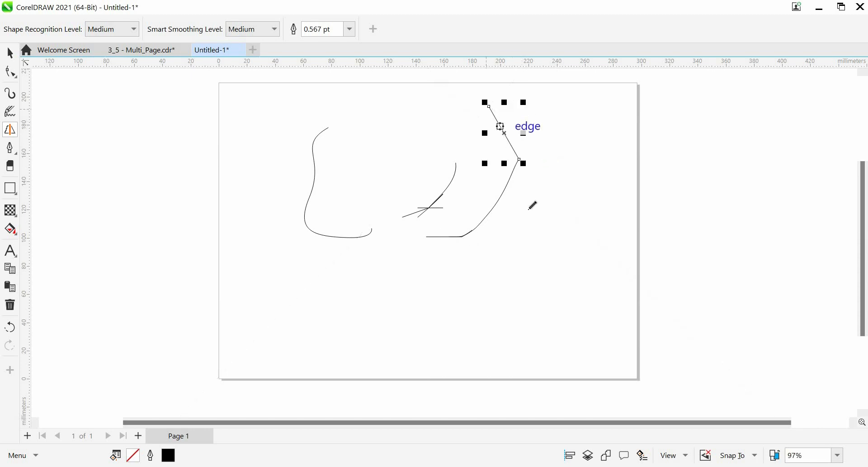
{"action": "mouse_move", "coordinate": [561, 113]}
{"action": "left_mouse_down"}
{"action": "mouse_move", "coordinate": [523, 184]}
{"action": "mouse_move", "coordinate": [588, 205]}
{"action": "mouse_move", "coordinate": [561, 113]}
{"action": "left_mouse_up"}
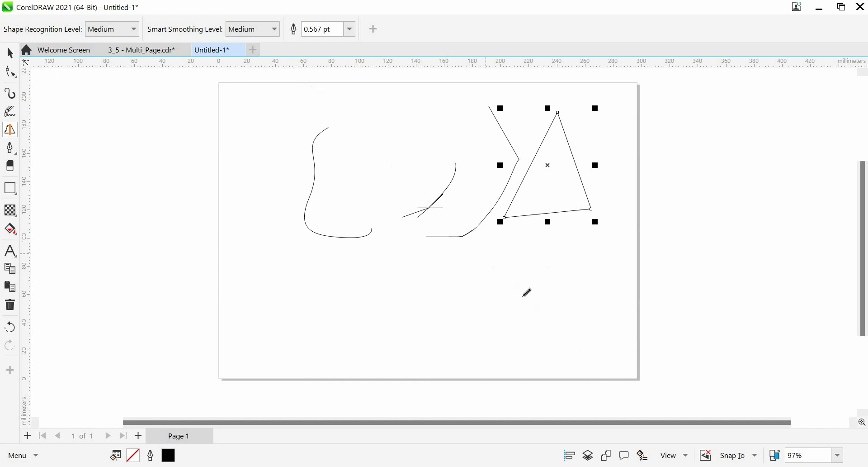
{"action": "mouse_move", "coordinate": [546, 274]}
{"action": "left_mouse_down"}
{"action": "mouse_move", "coordinate": [493, 317]}
{"action": "mouse_move", "coordinate": [436, 339]}
{"action": "left_mouse_up"}
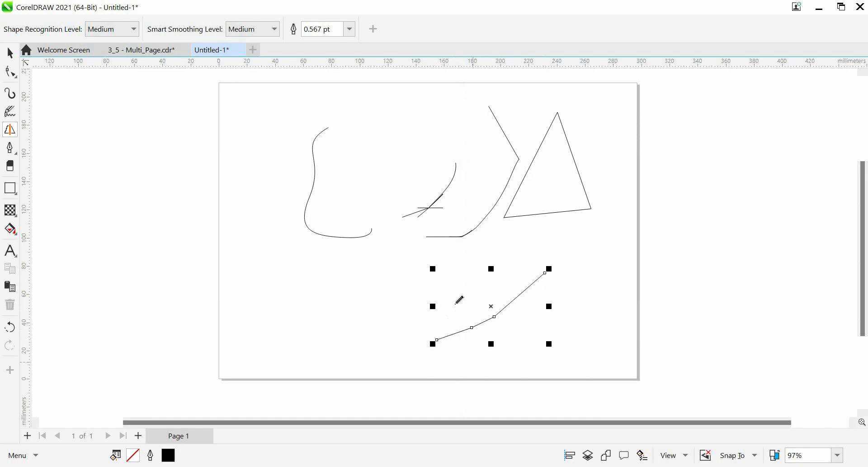
{"action": "mouse_move", "coordinate": [264, 226]}
{"action": "left_mouse_down"}
{"action": "mouse_move", "coordinate": [254, 253]}
{"action": "mouse_move", "coordinate": [269, 300]}
{"action": "mouse_move", "coordinate": [290, 320]}
{"action": "mouse_move", "coordinate": [361, 320]}
{"action": "left_mouse_up"}
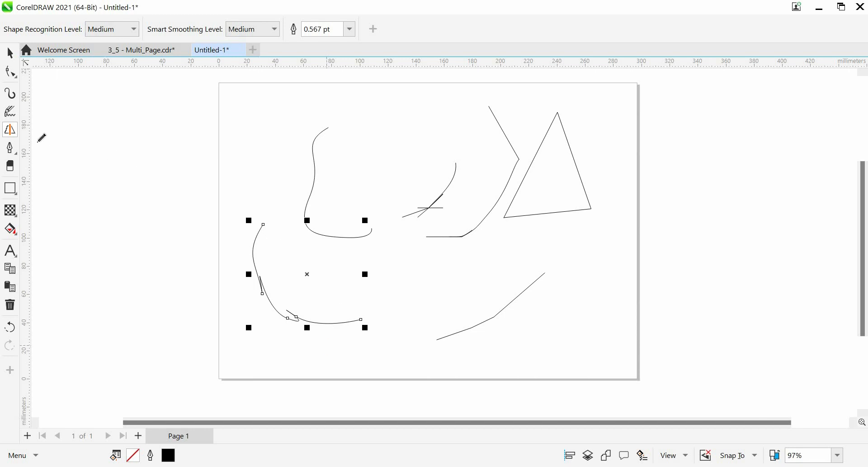
Try the Pen and Artistic Media tools and look through the list of tools available for the toolbox.
{"action": "left_click", "coordinate": [10, 148]}
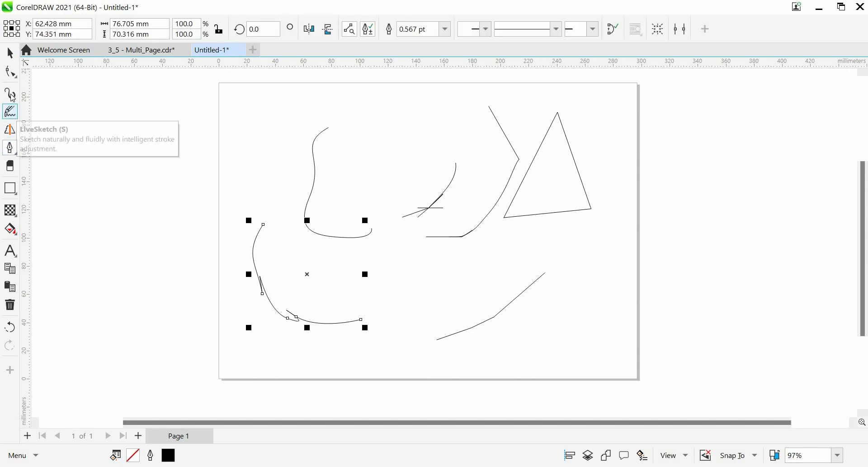
{"action": "key", "text": "i"}
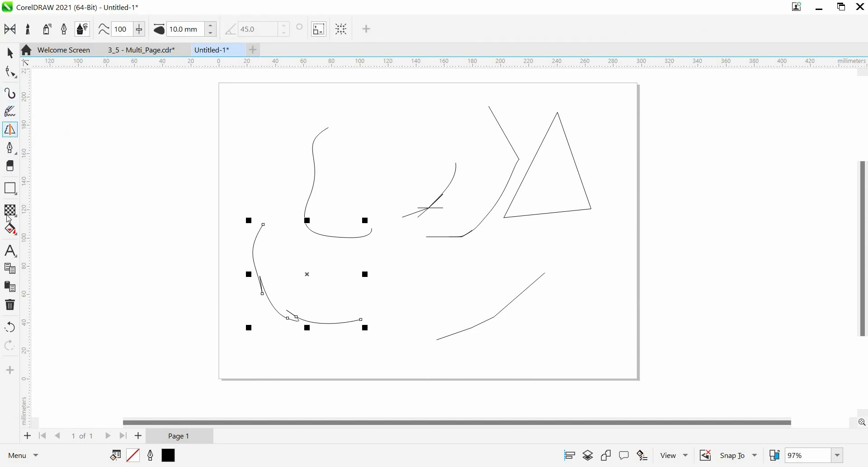
{"action": "left_click", "coordinate": [11, 370]}
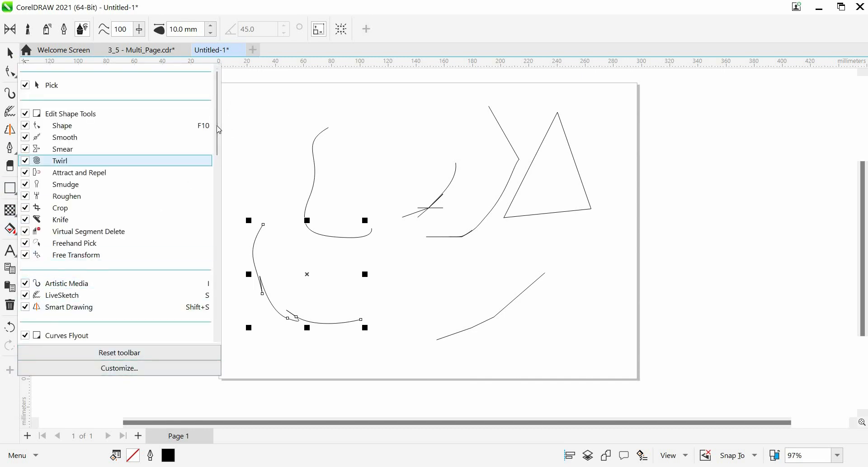
{"action": "scroll", "coordinate": [215, 173], "scroll_direction": "down", "scroll_amount": 4}
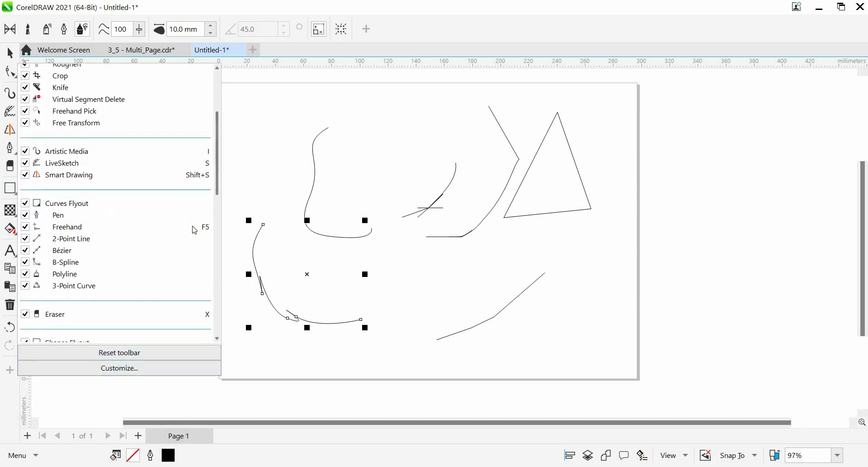
{"action": "left_click", "coordinate": [260, 267]}
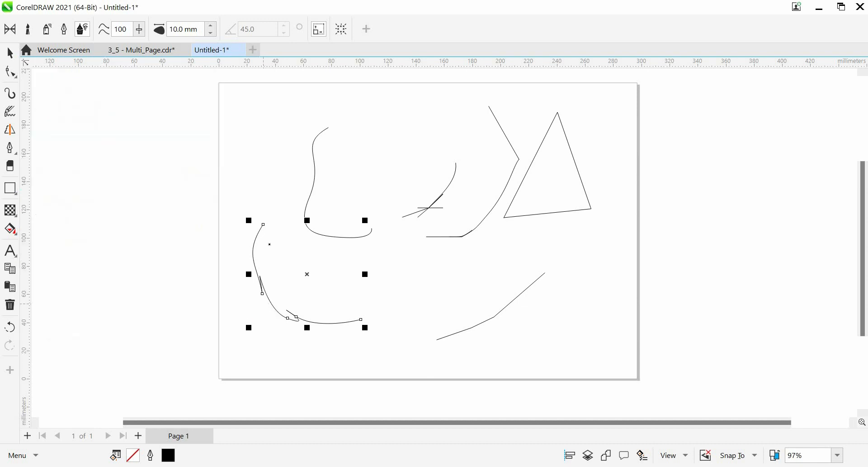
Sketch a hooked curve and several short and overlapping arcs in the page's lower-right part with LiveSketch.
{"action": "key", "text": "s"}
{"action": "mouse_move", "coordinate": [450, 268]}
{"action": "left_mouse_down"}
{"action": "mouse_move", "coordinate": [430, 269]}
{"action": "mouse_move", "coordinate": [493, 317]}
{"action": "left_mouse_up"}
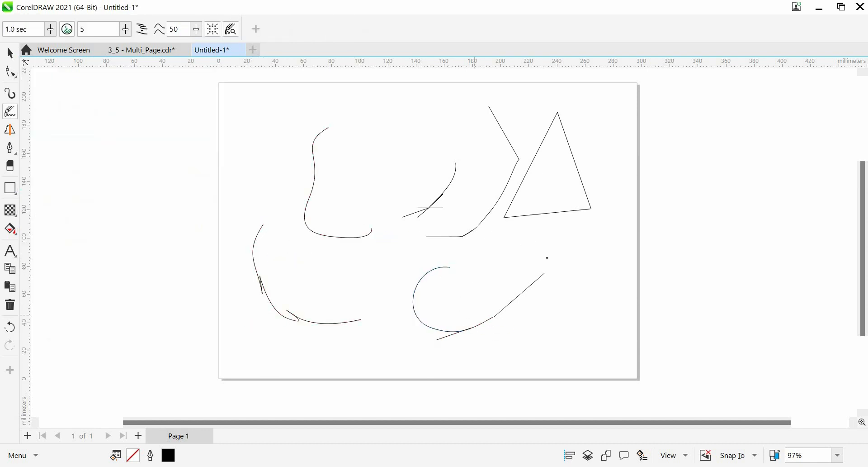
{"action": "left_click_drag", "start_coordinate": [529, 243], "coordinate": [546, 256]}
{"action": "left_click_drag", "start_coordinate": [558, 237], "coordinate": [570, 275]}
{"action": "mouse_move", "coordinate": [587, 239]}
{"action": "left_mouse_down"}
{"action": "mouse_move", "coordinate": [574, 303]}
{"action": "mouse_move", "coordinate": [557, 322]}
{"action": "left_mouse_up"}
{"action": "left_click_drag", "start_coordinate": [581, 287], "coordinate": [547, 323]}
{"action": "left_click_drag", "start_coordinate": [579, 299], "coordinate": [539, 334]}
Show the Properties inspector and sketch more LiveSketch arcs and a looping, tailed curve across the page's right edge.
{"action": "right_click", "coordinate": [586, 125]}
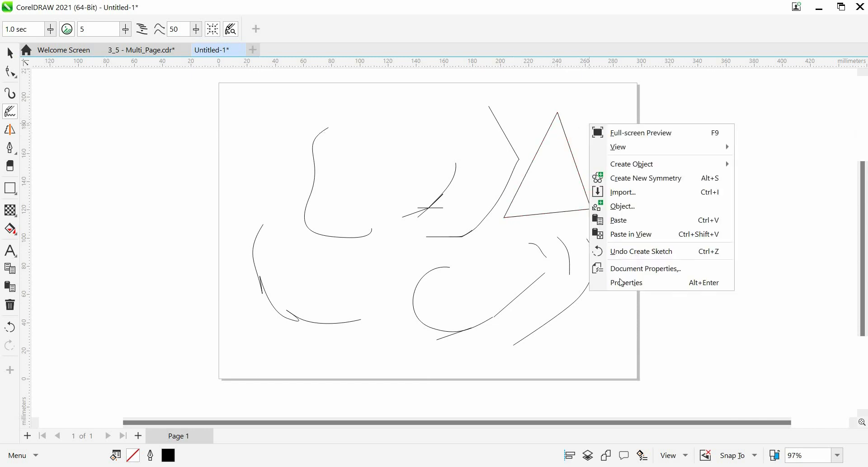
{"action": "left_click", "coordinate": [627, 282]}
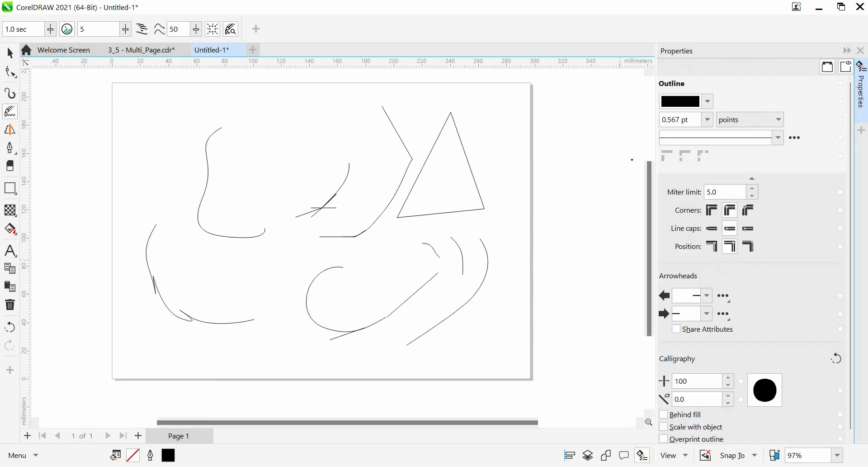
{"action": "left_click_drag", "start_coordinate": [519, 113], "coordinate": [502, 182]}
{"action": "left_click_drag", "start_coordinate": [525, 160], "coordinate": [464, 229]}
{"action": "mouse_move", "coordinate": [556, 201]}
{"action": "left_mouse_down"}
{"action": "mouse_move", "coordinate": [516, 197]}
{"action": "mouse_move", "coordinate": [563, 244]}
{"action": "mouse_move", "coordinate": [547, 199]}
{"action": "mouse_move", "coordinate": [533, 277]}
{"action": "left_mouse_up"}
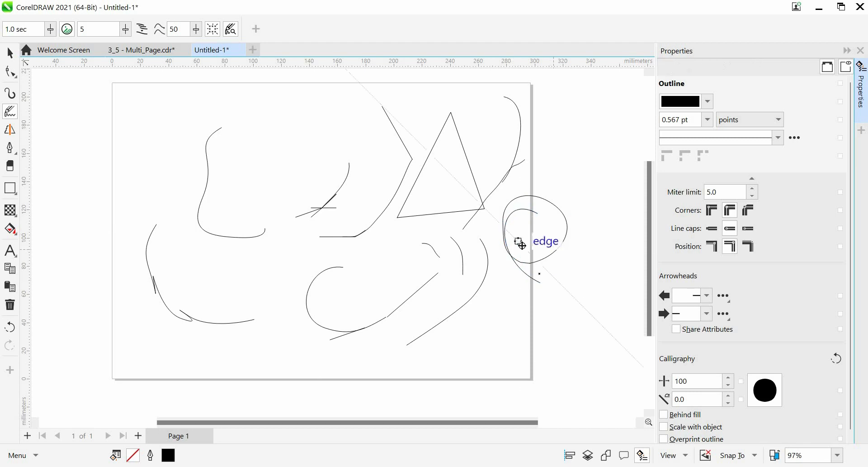
{"action": "left_click_drag", "start_coordinate": [518, 240], "coordinate": [579, 296]}
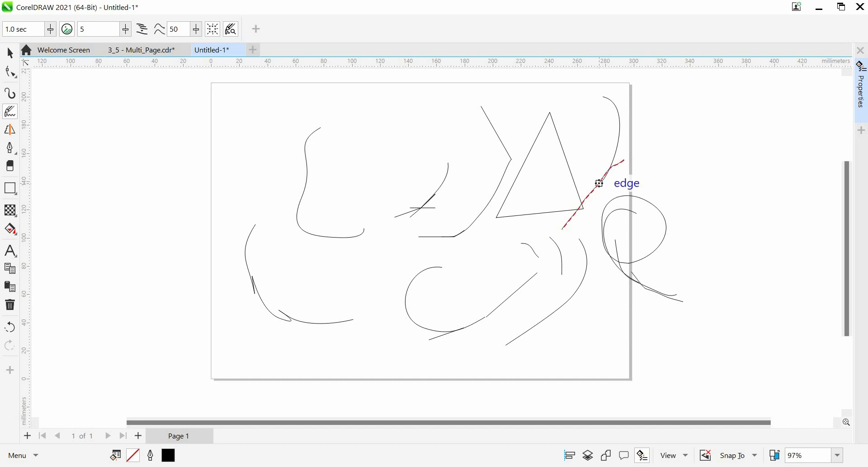
Clear the page and use Smart Drawing to draw a circle at upper left, a square on the right side and a tall triangle at lower left.
{"action": "key", "text": "ctrl+a"}
{"action": "key", "text": "Delete"}
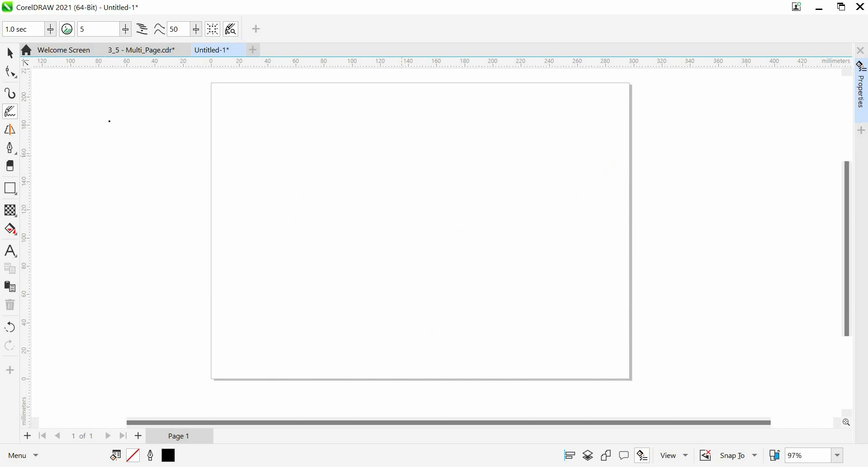
{"action": "left_click", "coordinate": [9, 132]}
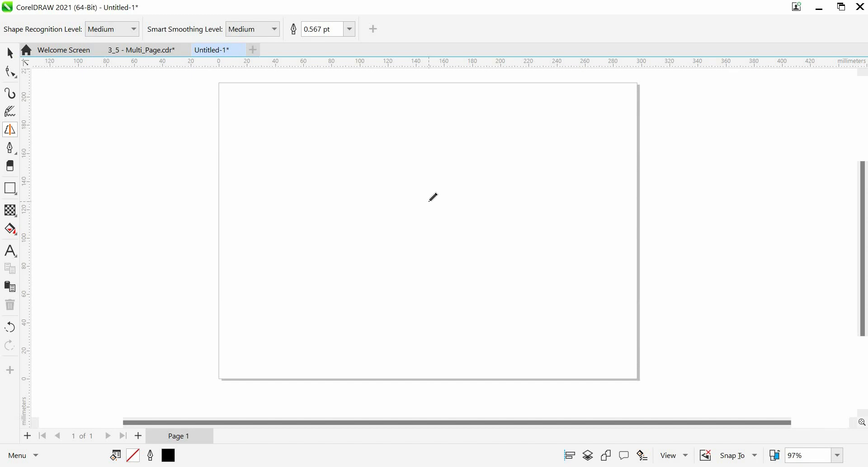
{"action": "left_click_drag", "start_coordinate": [364, 131], "coordinate": [338, 211]}
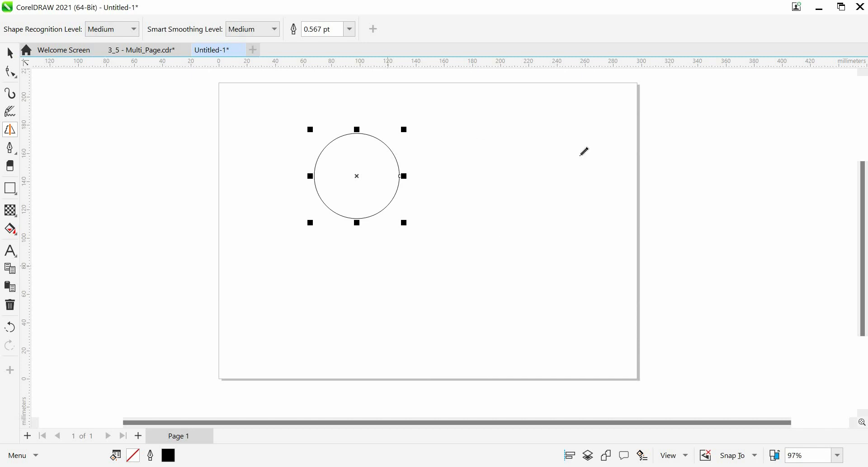
{"action": "mouse_move", "coordinate": [473, 141]}
{"action": "left_mouse_down"}
{"action": "mouse_move", "coordinate": [539, 242]}
{"action": "mouse_move", "coordinate": [545, 136]}
{"action": "mouse_move", "coordinate": [464, 141]}
{"action": "left_mouse_up"}
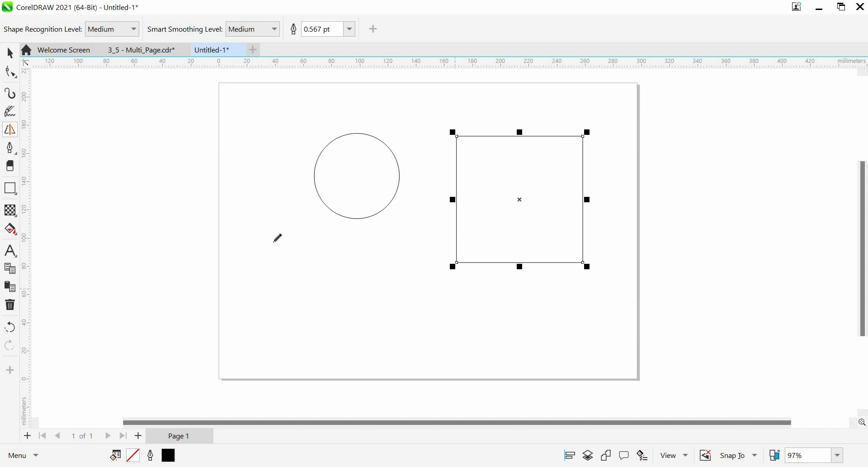
{"action": "left_click_drag", "start_coordinate": [276, 239], "coordinate": [251, 357]}
{"action": "left_click_drag", "start_coordinate": [274, 245], "coordinate": [281, 242]}
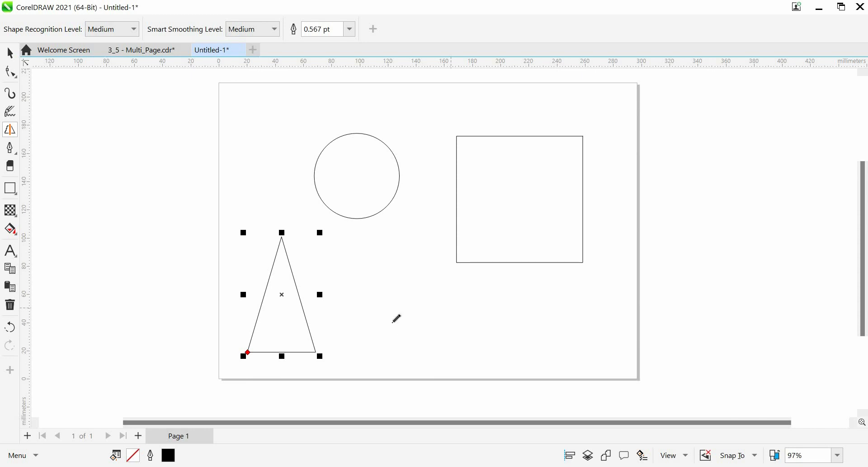
Return to the Default workspace and close the Untitled-1 document without saving its changes.
{"action": "left_click", "coordinate": [70, 53]}
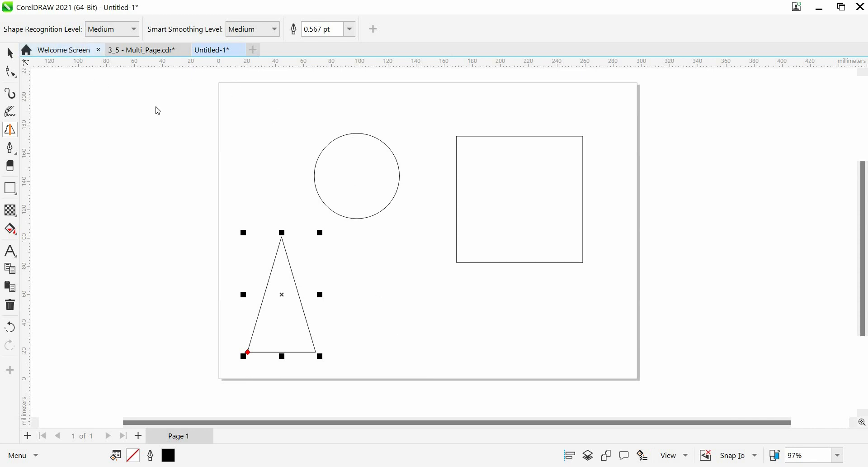
{"action": "left_click", "coordinate": [218, 131]}
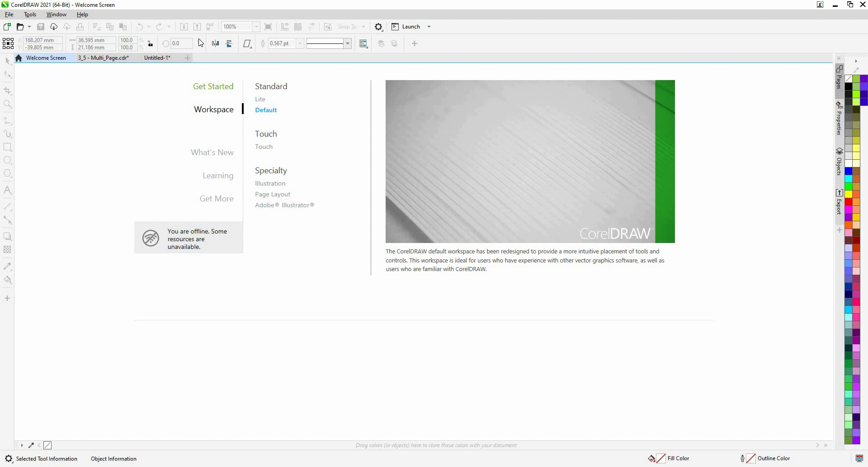
{"action": "left_click", "coordinate": [154, 59]}
{"action": "left_click", "coordinate": [129, 62]}
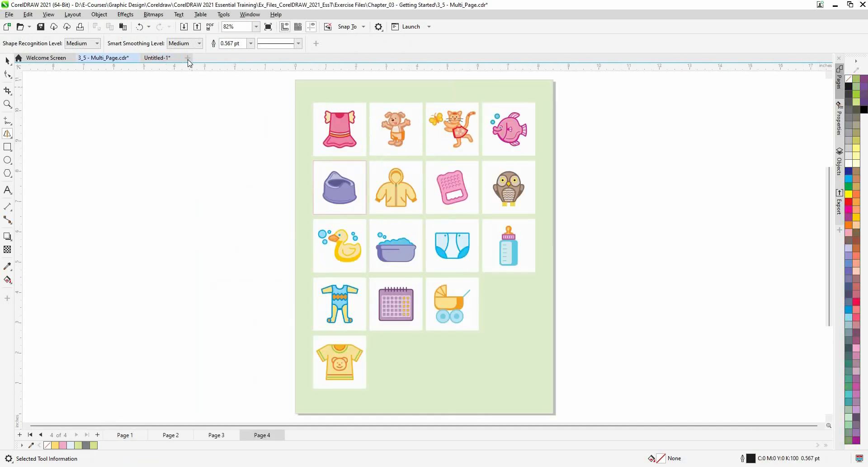
{"action": "left_click", "coordinate": [178, 59]}
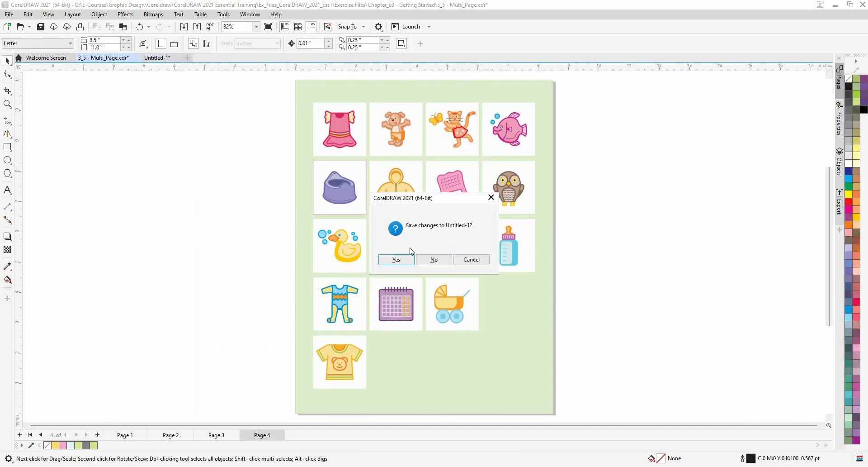
{"action": "left_click", "coordinate": [420, 260]}
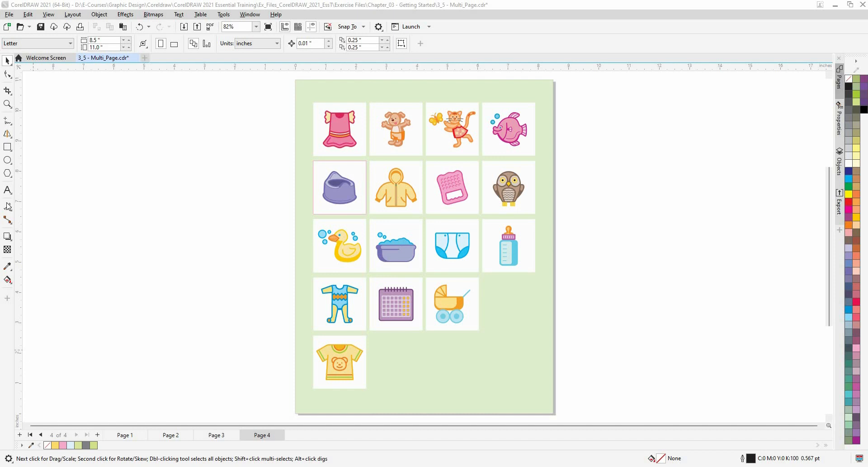
Create a new one-page A4 landscape document, 297 × 210 mm, in RGB colour mode at 300 dpi.
{"action": "left_click", "coordinate": [10, 151]}
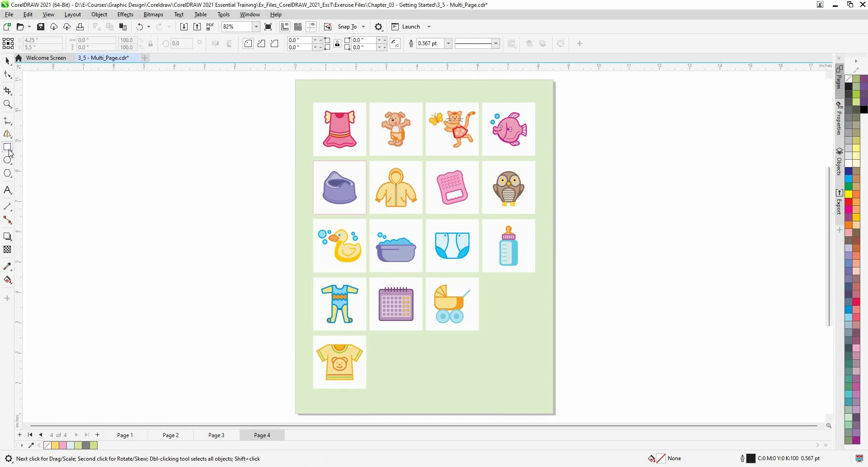
{"action": "left_click", "coordinate": [8, 150]}
{"action": "left_click", "coordinate": [10, 150]}
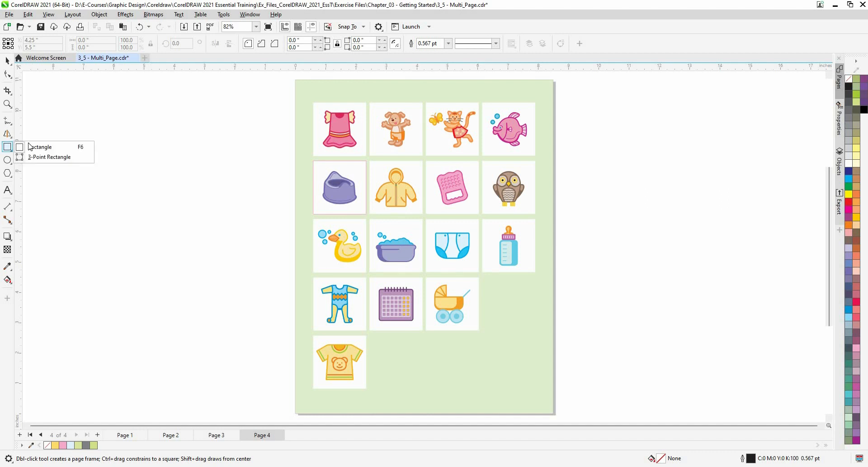
{"action": "left_click", "coordinate": [145, 58]}
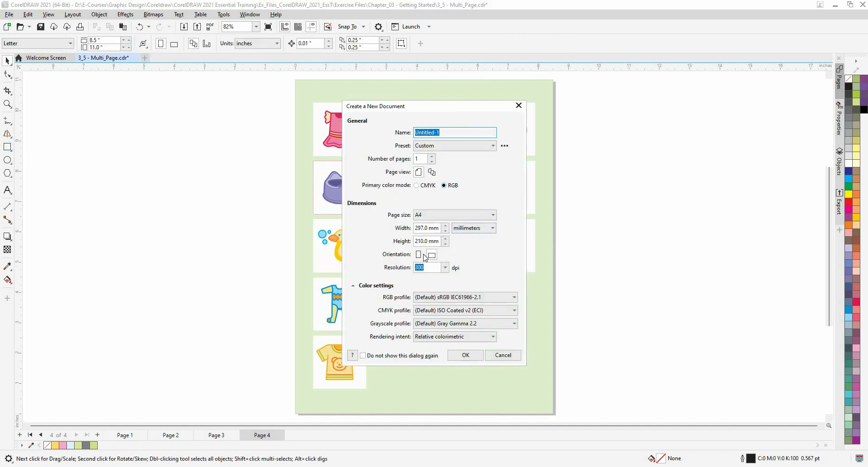
{"action": "left_click", "coordinate": [473, 362]}
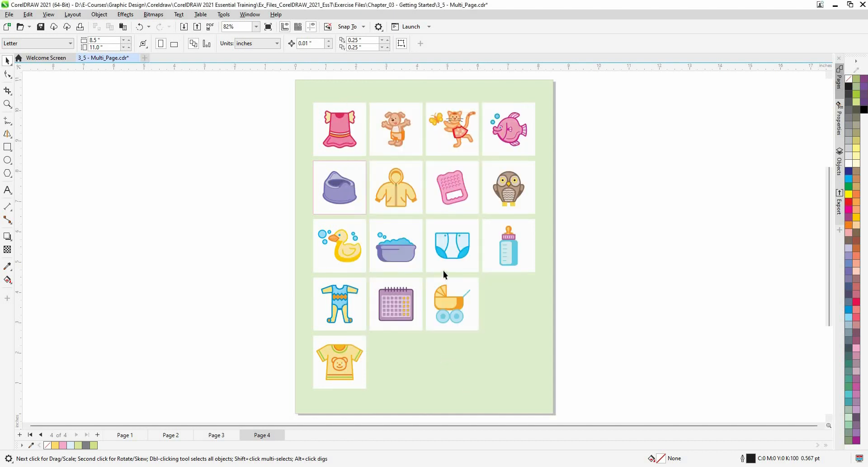
{"action": "scroll", "coordinate": [446, 275], "scroll_direction": "up", "scroll_amount": 1}
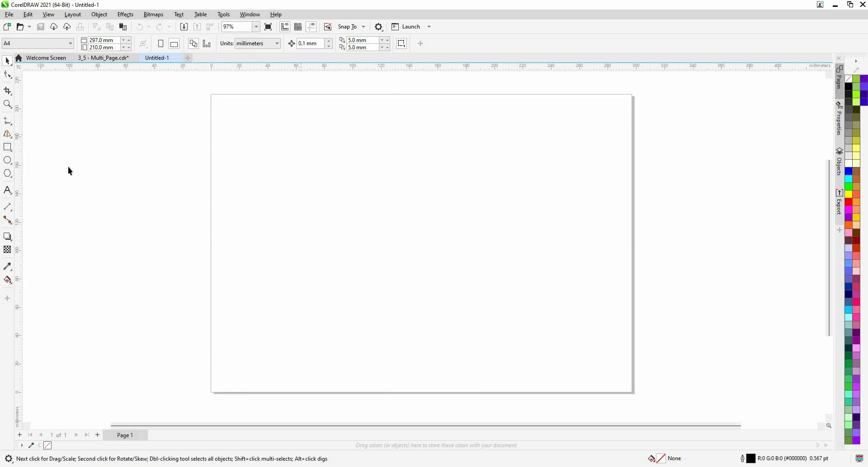
Draw an upper rectangle about 71 × 43 mm, a lower-left square about 55 mm and a centre-drawn rectangle about 75 × 61 mm.
{"action": "left_click", "coordinate": [10, 176]}
{"action": "mouse_move", "coordinate": [6, 150]}
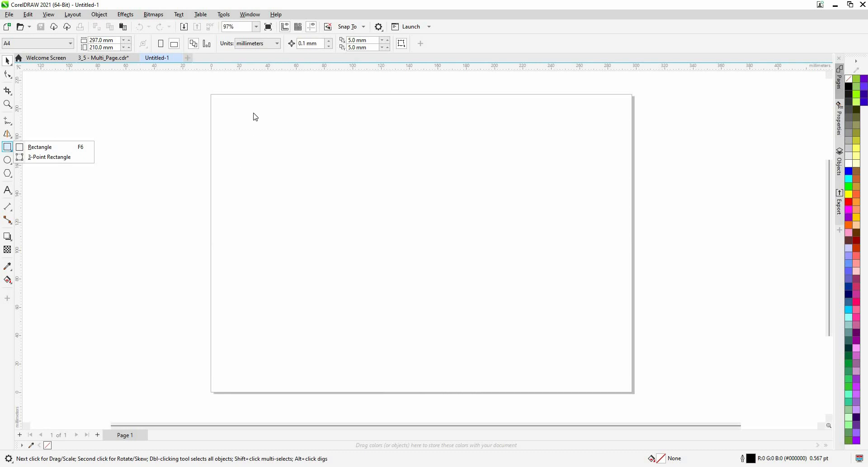
{"action": "left_click_drag", "start_coordinate": [254, 112], "coordinate": [361, 191]}
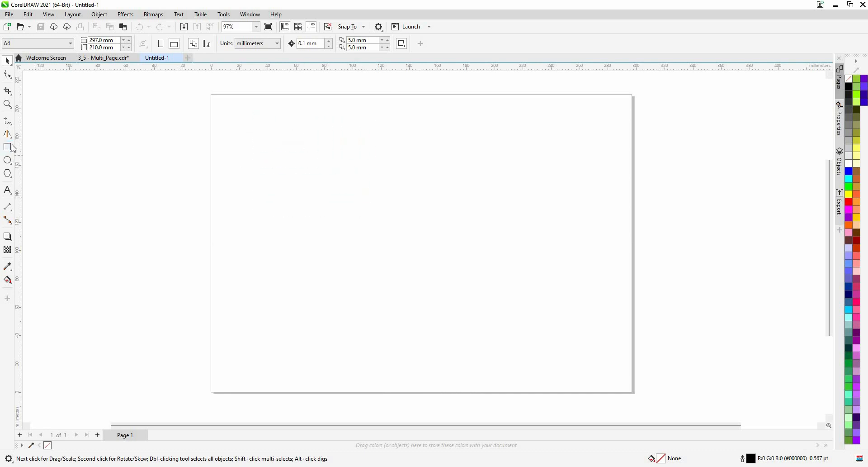
{"action": "key", "text": "F6"}
{"action": "mouse_move", "coordinate": [293, 118]}
{"action": "left_mouse_down"}
{"action": "mouse_move", "coordinate": [475, 240]}
{"action": "mouse_move", "coordinate": [394, 179]}
{"action": "left_mouse_up"}
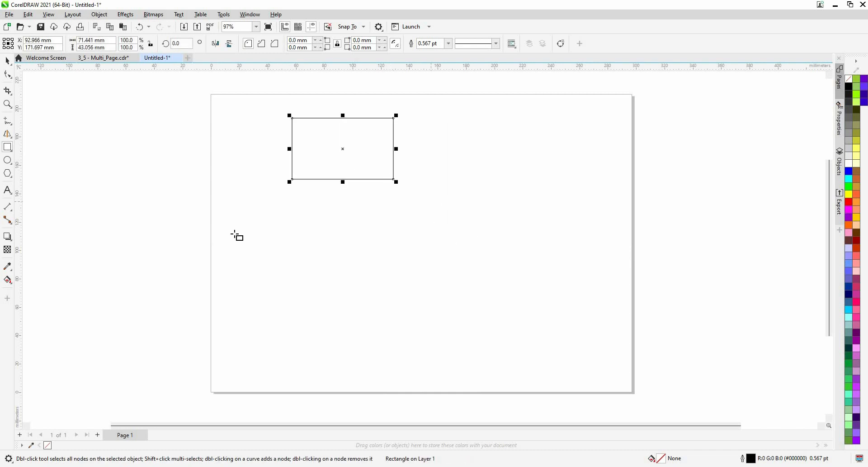
{"action": "left_click_drag", "start_coordinate": [249, 230], "coordinate": [327, 275]}
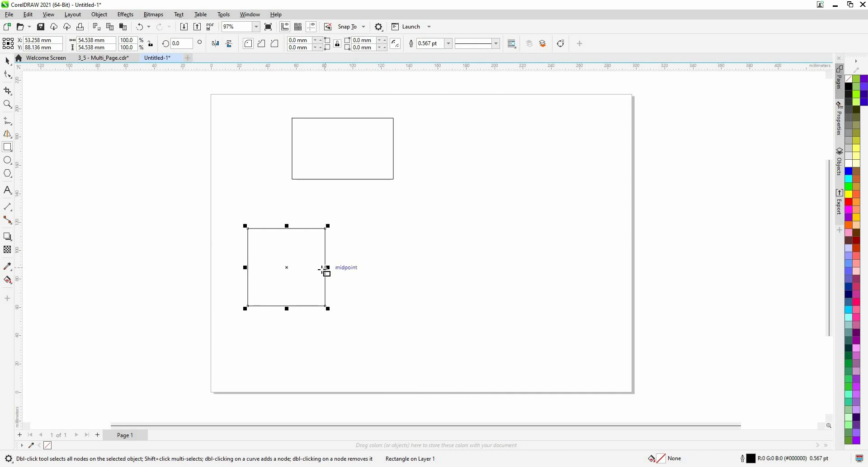
{"action": "mouse_move", "coordinate": [433, 274]}
{"action": "left_mouse_down"}
{"action": "mouse_move", "coordinate": [462, 241]}
{"action": "mouse_move", "coordinate": [484, 225]}
{"action": "mouse_move", "coordinate": [475, 244]}
{"action": "mouse_move", "coordinate": [488, 229]}
{"action": "left_mouse_up"}
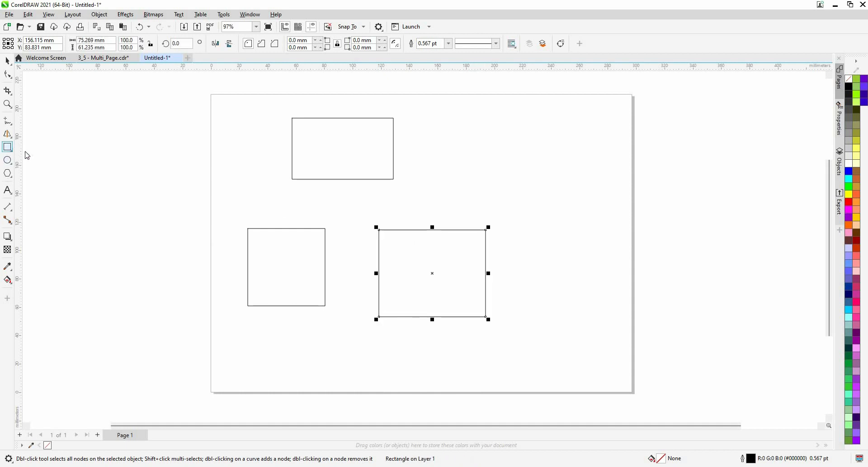
Draw a large 3-Point Rectangle in the page's upper-right part from a nearly horizontal baseline.
{"action": "left_click", "coordinate": [12, 151]}
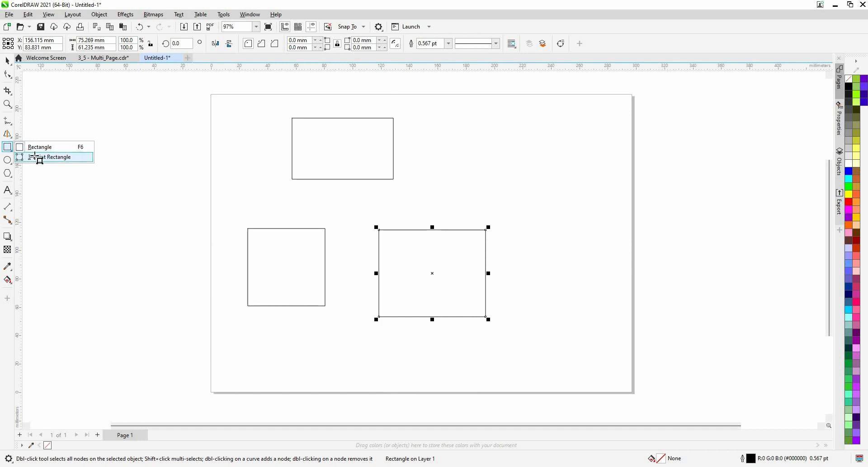
{"action": "left_click", "coordinate": [37, 158]}
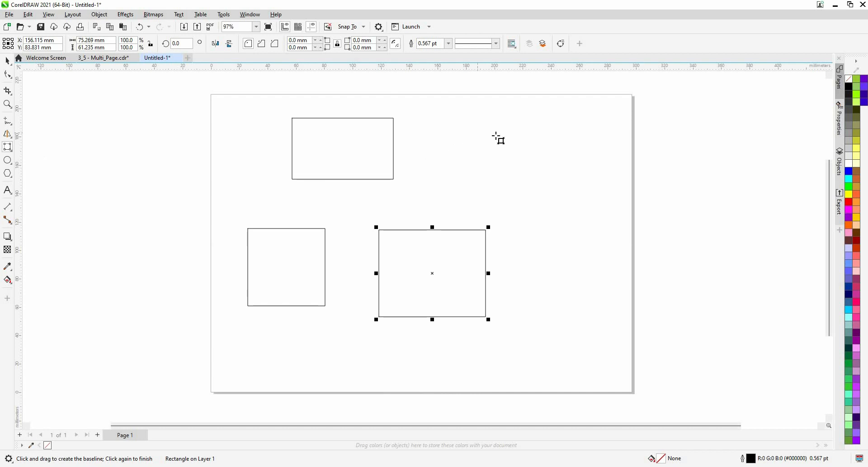
{"action": "left_click", "coordinate": [473, 131]}
{"action": "mouse_move", "coordinate": [473, 131]}
{"action": "left_mouse_down"}
{"action": "mouse_move", "coordinate": [574, 132]}
{"action": "mouse_move", "coordinate": [575, 142]}
{"action": "mouse_move", "coordinate": [582, 134]}
{"action": "left_mouse_up"}
{"action": "left_click", "coordinate": [581, 143]}
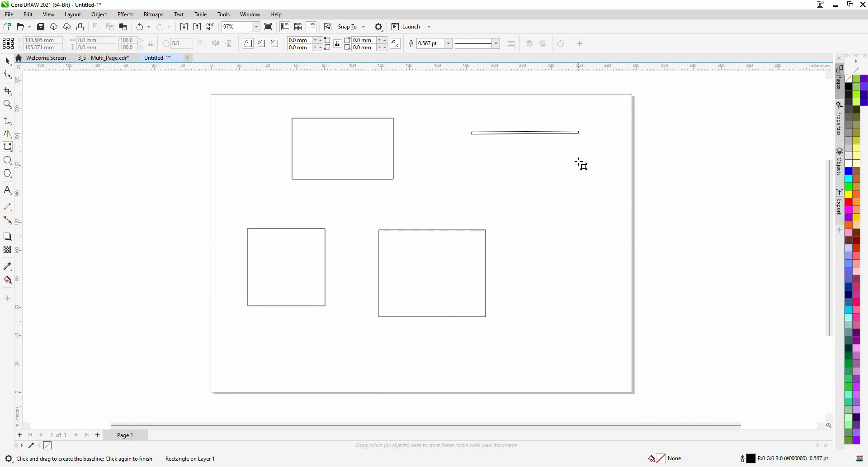
{"action": "left_click", "coordinate": [581, 229]}
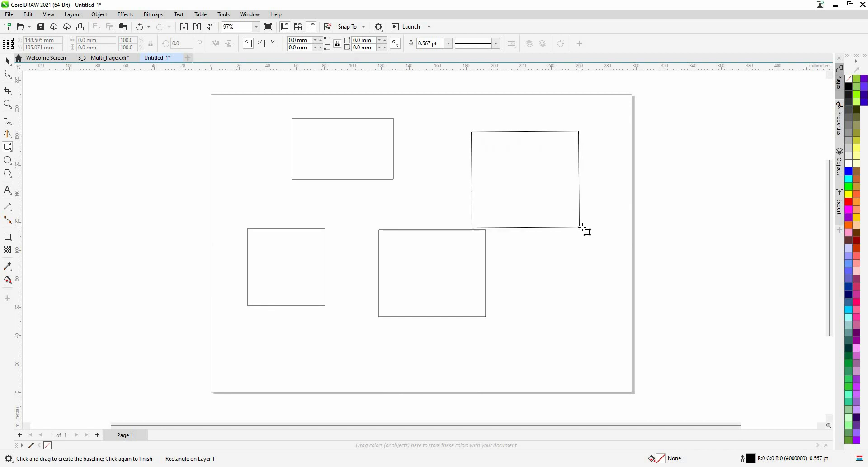
Draw a 3-Point Rectangle about 80 × 27 mm near the page's bottom edge, with its baseline constrained to horizontal.
{"action": "left_click_drag", "start_coordinate": [303, 342], "coordinate": [417, 301]}
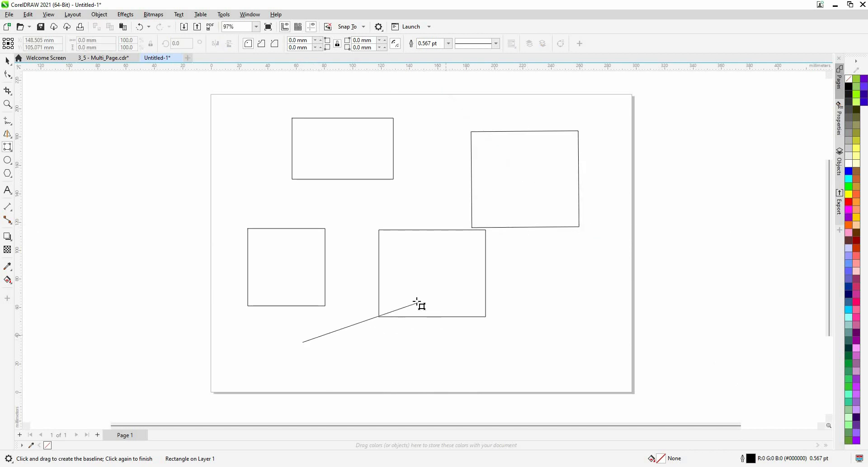
{"action": "mouse_move", "coordinate": [416, 353]}
{"action": "left_mouse_down"}
{"action": "mouse_move", "coordinate": [373, 348]}
{"action": "mouse_move", "coordinate": [417, 340]}
{"action": "left_mouse_up"}
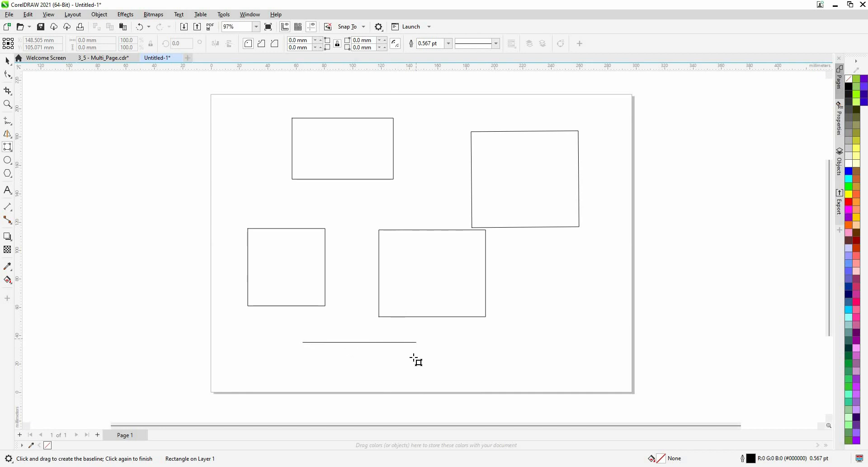
{"action": "left_click", "coordinate": [417, 382]}
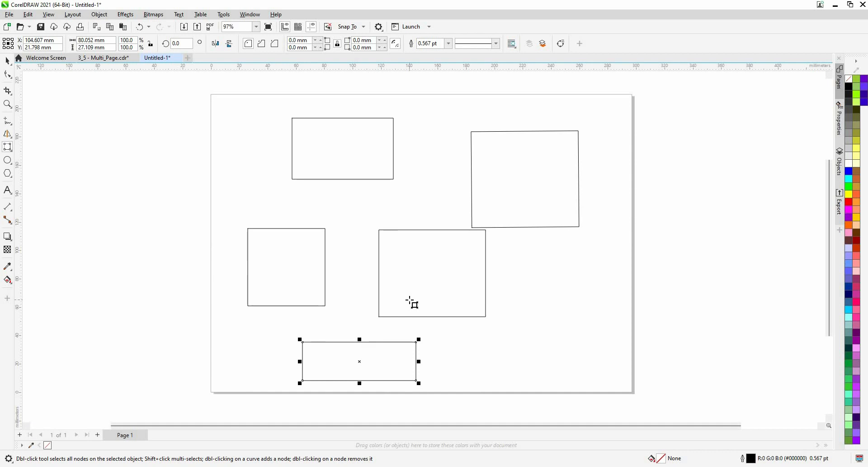
Draw a tilted 3-Point Rectangle below the upper-right one and delete all the rectangles from the page.
{"action": "left_click", "coordinate": [580, 243]}
{"action": "left_click", "coordinate": [532, 312]}
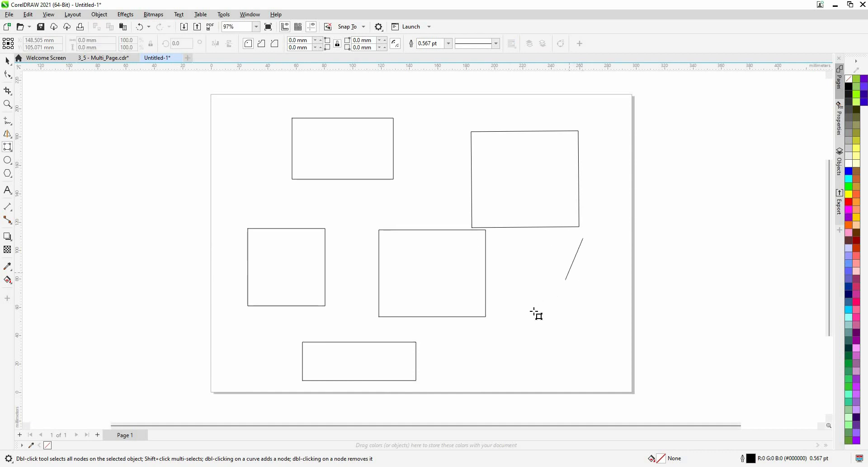
{"action": "left_click", "coordinate": [478, 275]}
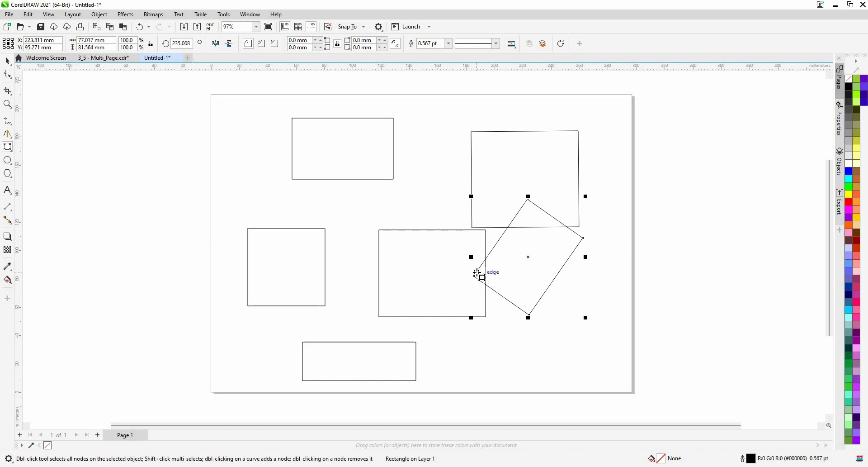
{"action": "key", "text": "ctrl+a"}
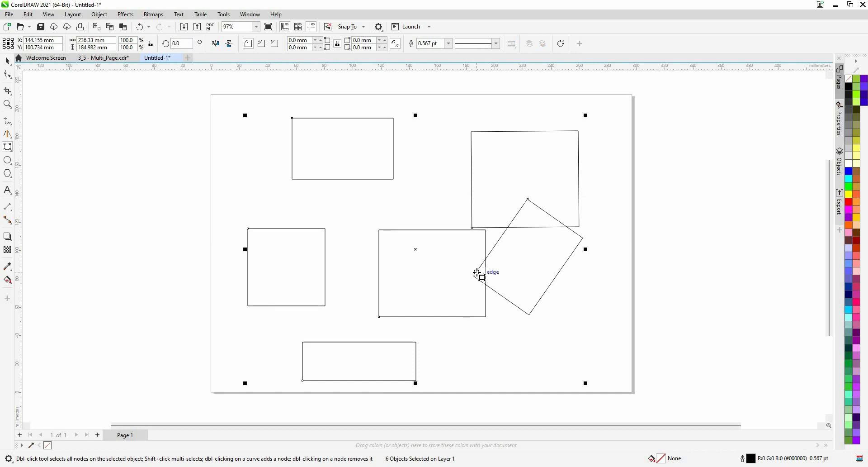
{"action": "key", "text": "Delete"}
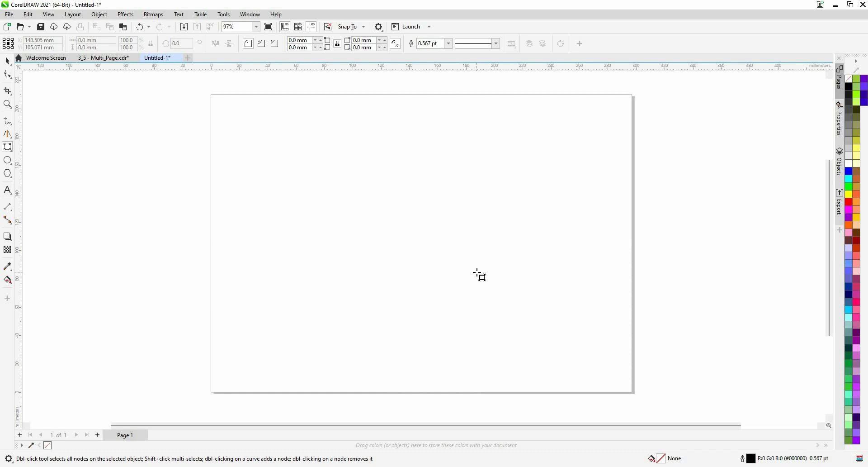
Draw an ellipse about 63 × 65 mm, a circle about 87 mm and a centre-drawn ellipse about 79 × 73 mm, and delete all three.
{"action": "left_click", "coordinate": [10, 161]}
{"action": "left_click_drag", "start_coordinate": [270, 130], "coordinate": [295, 148]}
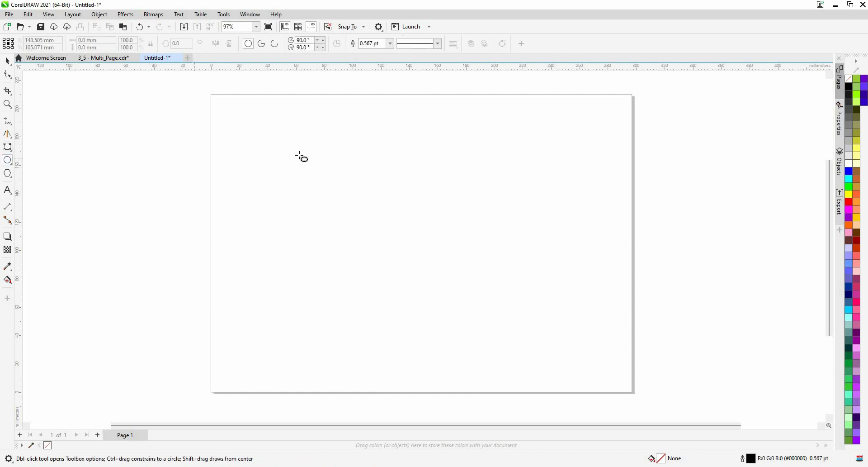
{"action": "mouse_move", "coordinate": [324, 193]}
{"action": "left_mouse_down"}
{"action": "mouse_move", "coordinate": [343, 197]}
{"action": "mouse_move", "coordinate": [378, 237]}
{"action": "left_mouse_up"}
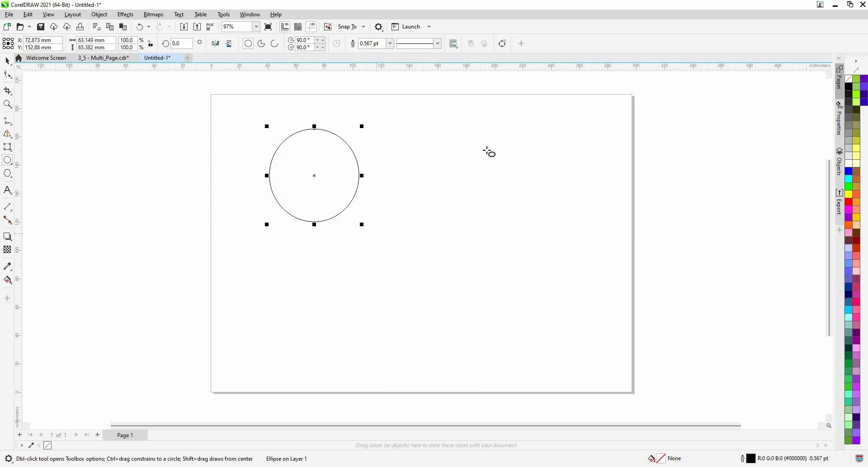
{"action": "left_click_drag", "start_coordinate": [488, 151], "coordinate": [563, 273]}
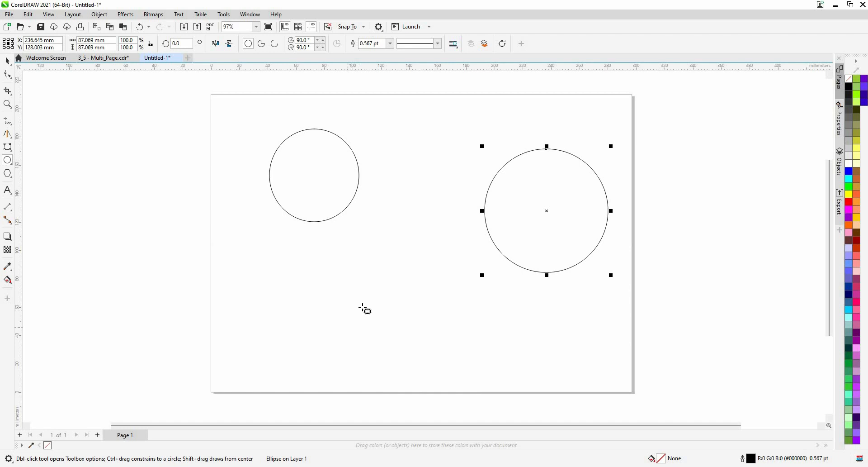
{"action": "left_click_drag", "start_coordinate": [349, 327], "coordinate": [404, 267]}
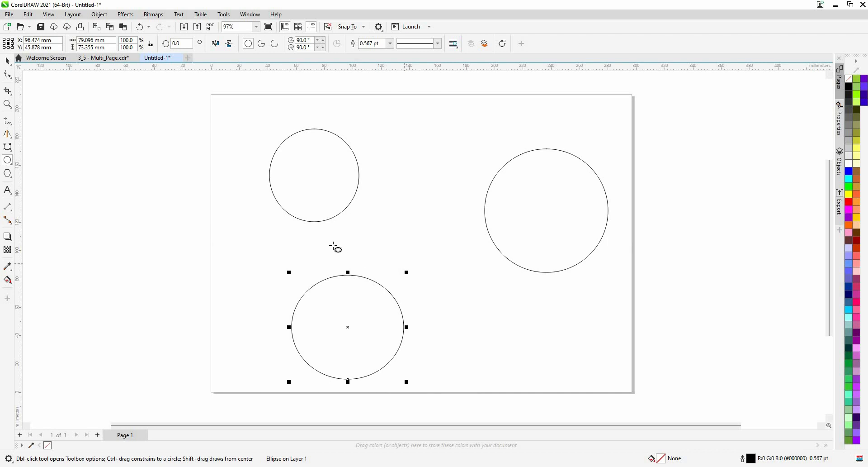
{"action": "key", "text": "ctrl+a"}
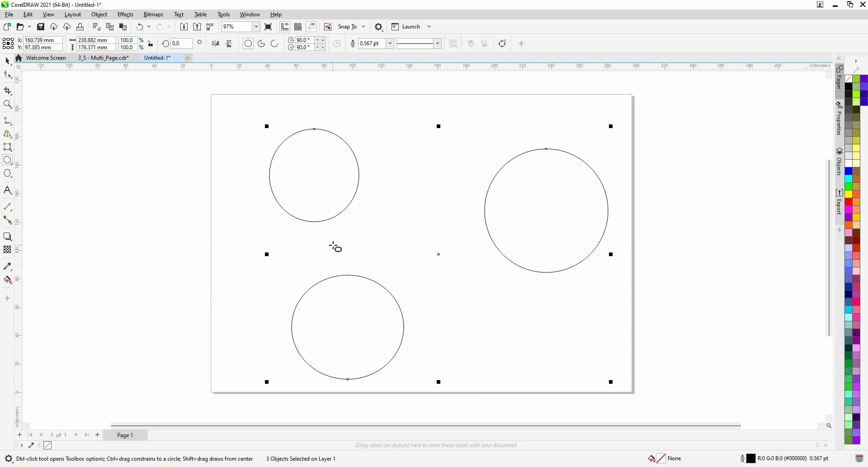
{"action": "key", "text": "Delete"}
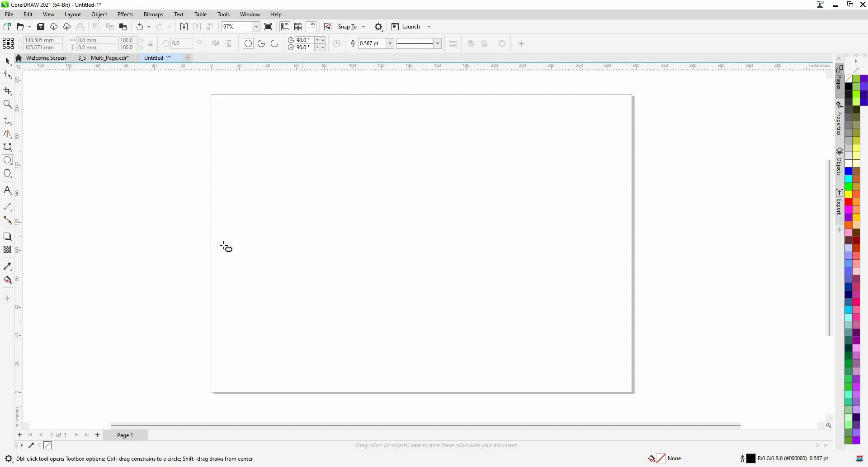
Draw a tilted eight-sided polygon about 89 mm wide and high in the page's upper-left part.
{"action": "left_click", "coordinate": [10, 176]}
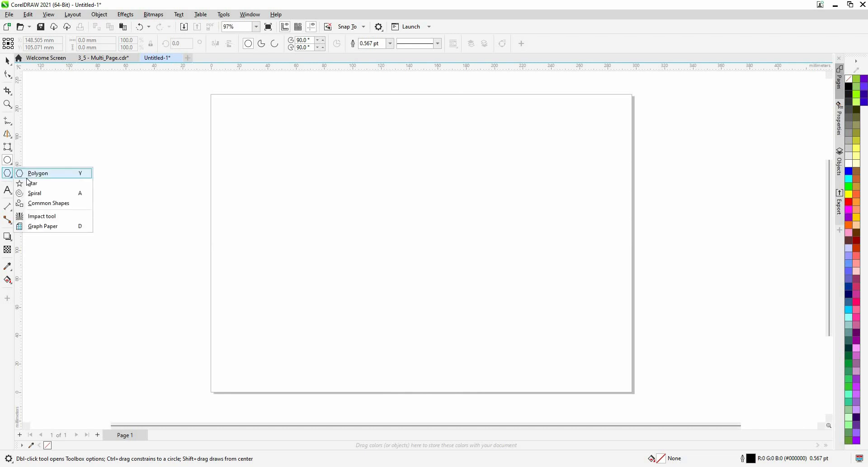
{"action": "left_click", "coordinate": [28, 174]}
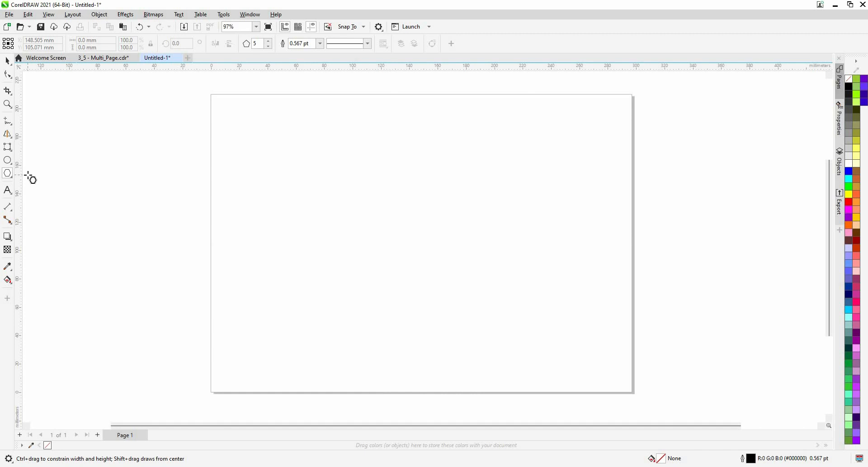
{"action": "left_click", "coordinate": [270, 41]}
{"action": "left_click", "coordinate": [270, 40]}
{"action": "left_click", "coordinate": [271, 40]}
{"action": "left_click_drag", "start_coordinate": [341, 237], "coordinate": [267, 146]}
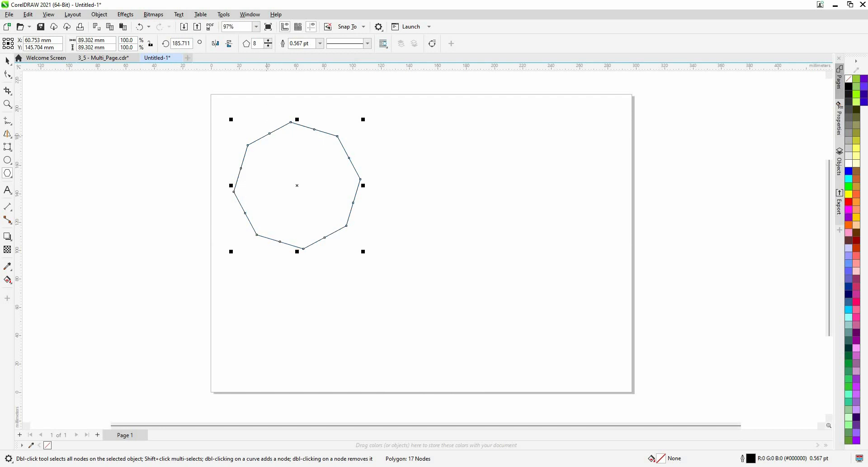
Try 10 and 6 sides on the polygon, and set its number of sides to 5.
{"action": "left_click", "coordinate": [269, 41]}
{"action": "left_click", "coordinate": [269, 42]}
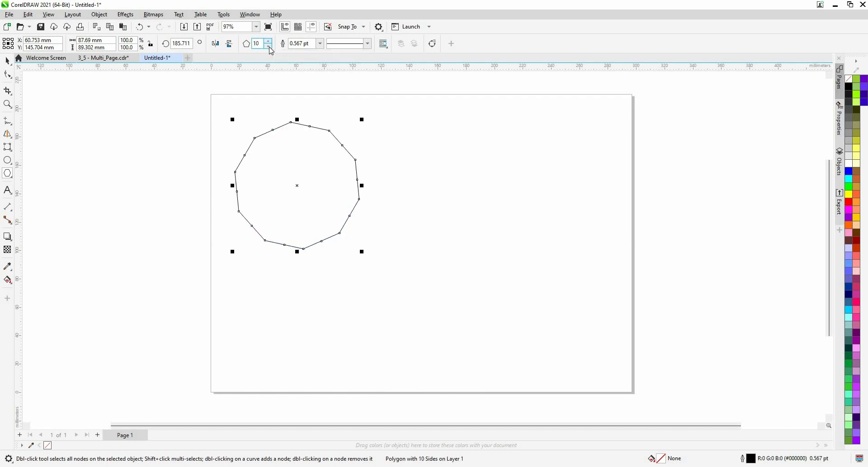
{"action": "left_click", "coordinate": [269, 46]}
{"action": "left_click", "coordinate": [269, 45]}
{"action": "left_click", "coordinate": [269, 45]}
{"action": "left_click", "coordinate": [269, 45]}
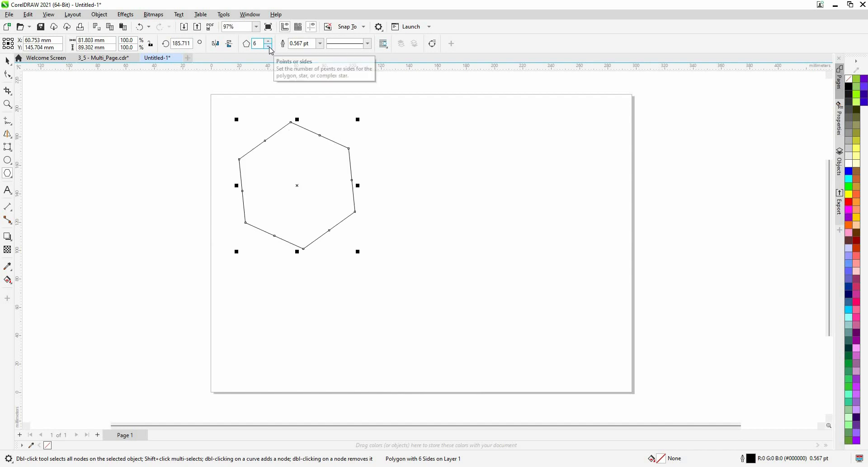
{"action": "left_click", "coordinate": [269, 46]}
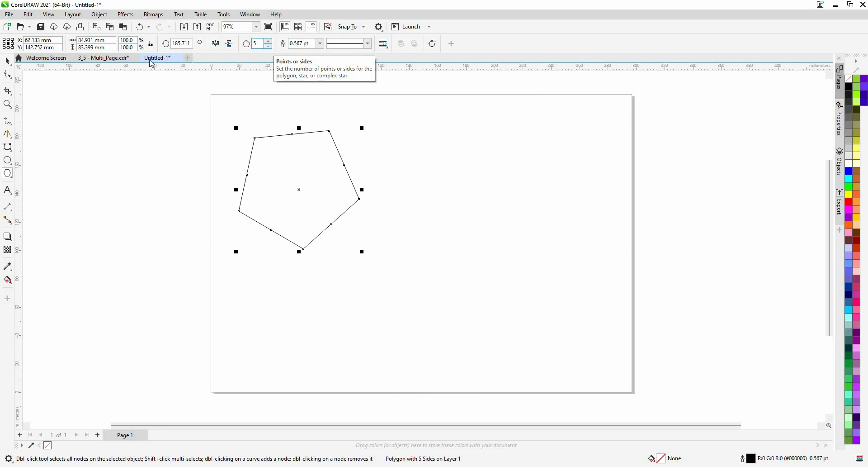
Reshape the pentagon into a narrow-armed five-pointed star by moving its upper edge's midpoint node inward with the Shape tool.
{"action": "left_click", "coordinate": [8, 75]}
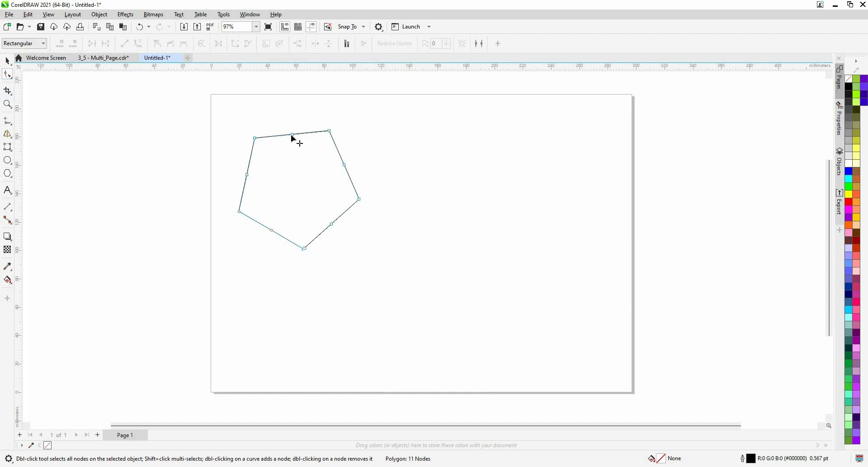
{"action": "left_click_drag", "start_coordinate": [292, 137], "coordinate": [296, 165]}
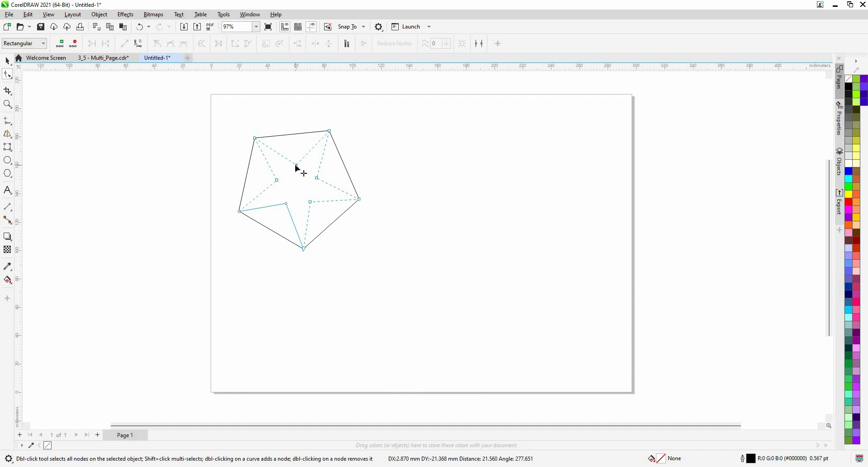
{"action": "left_click_drag", "start_coordinate": [296, 155], "coordinate": [305, 175]}
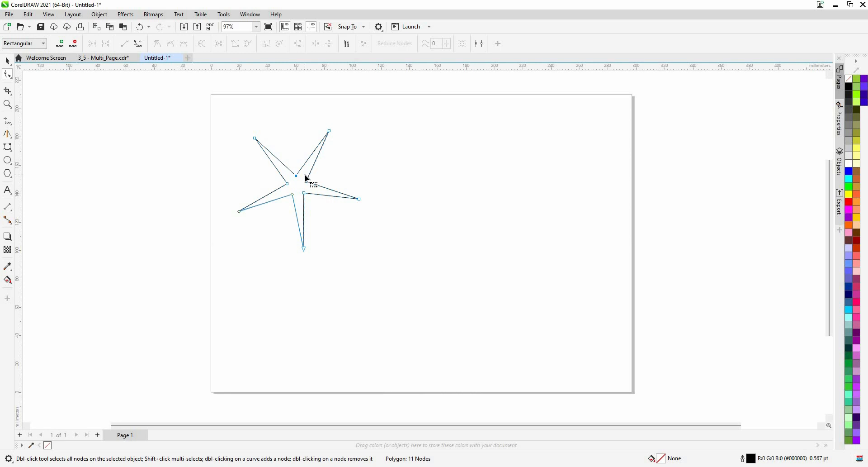
Draw a tilted five-pointed star about 58 × 58 mm at the page's upper edge, right of the reshaped polygon.
{"action": "left_click", "coordinate": [11, 178]}
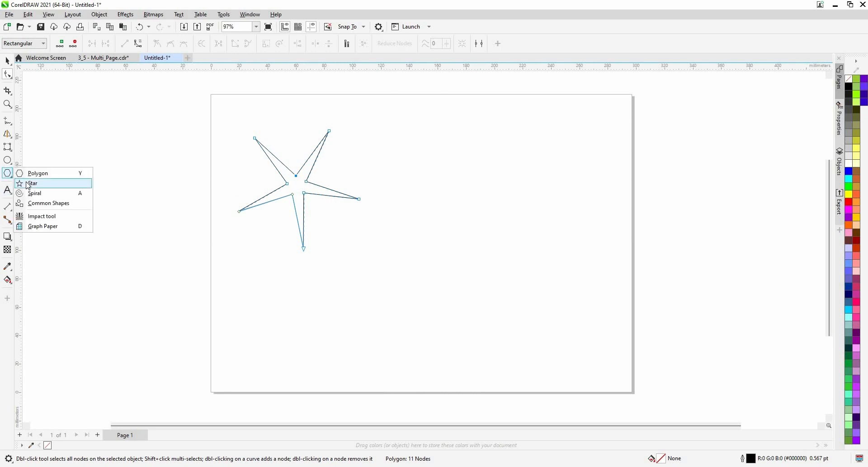
{"action": "left_click", "coordinate": [28, 184]}
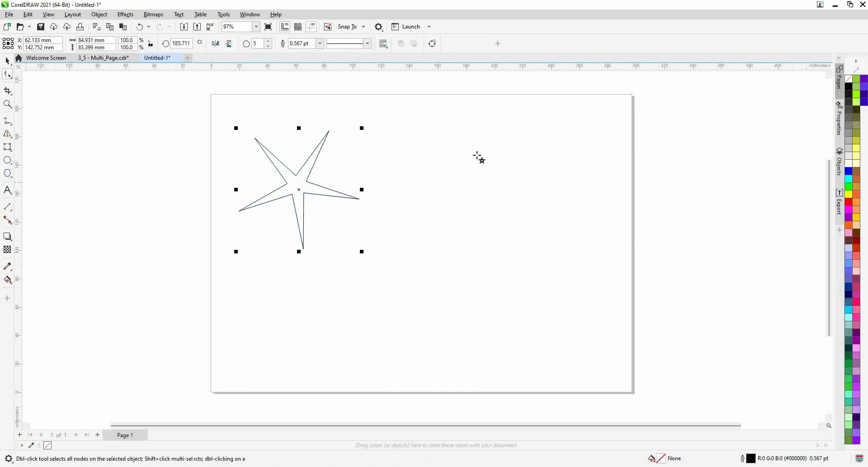
{"action": "left_click_drag", "start_coordinate": [485, 173], "coordinate": [489, 176]}
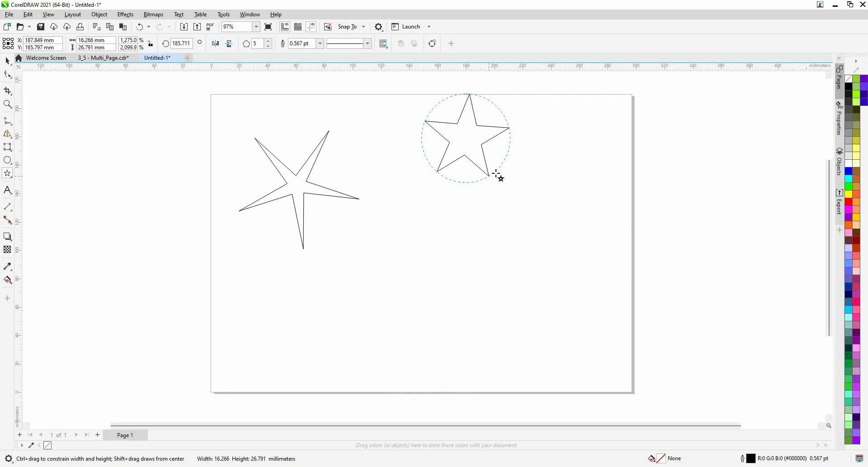
{"action": "left_click_drag", "start_coordinate": [496, 174], "coordinate": [497, 169]}
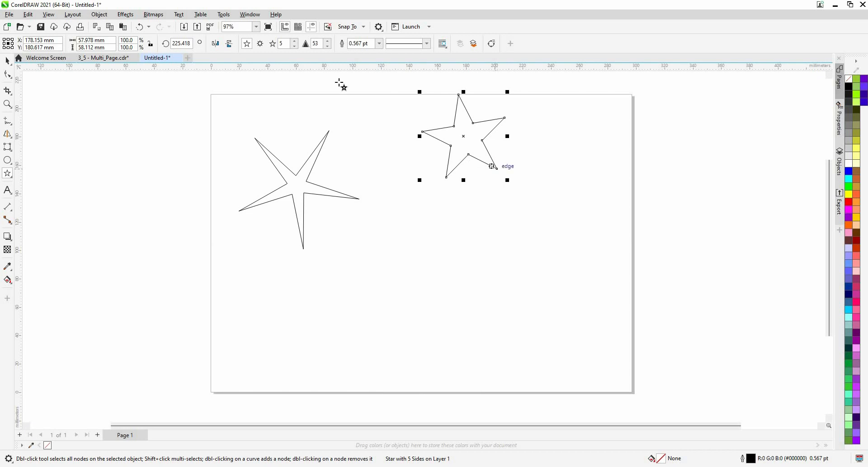
Set the new star's number of points to 9 and its sharpness to 62.
{"action": "left_click", "coordinate": [295, 41]}
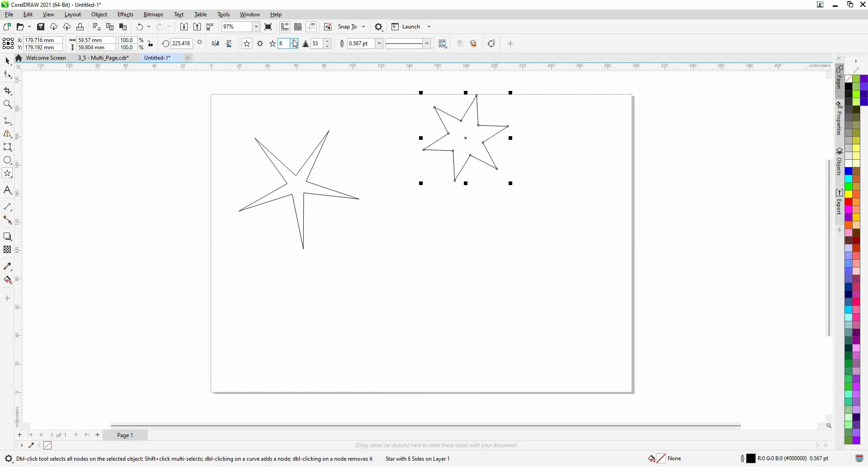
{"action": "left_click", "coordinate": [295, 41]}
{"action": "left_click", "coordinate": [295, 41]}
{"action": "left_click", "coordinate": [294, 41]}
{"action": "left_click", "coordinate": [328, 41]}
{"action": "left_click", "coordinate": [328, 41]}
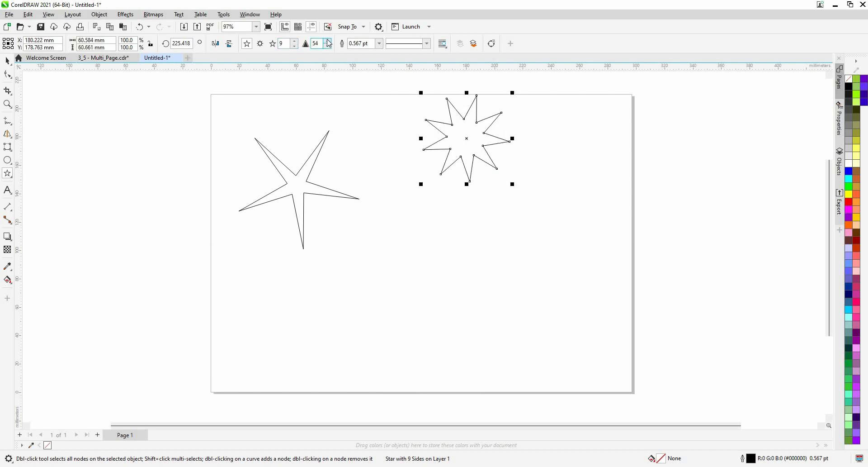
{"action": "left_click", "coordinate": [329, 41]}
{"action": "left_click", "coordinate": [329, 41]}
{"action": "left_click", "coordinate": [329, 41]}
{"action": "left_click", "coordinate": [328, 41]}
{"action": "left_click", "coordinate": [329, 41]}
{"action": "left_click", "coordinate": [328, 41]}
{"action": "left_click", "coordinate": [328, 41]}
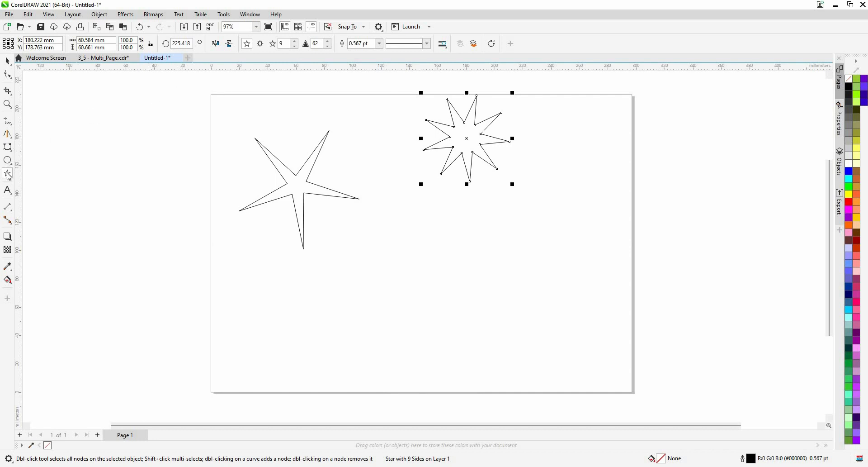
Draw a symmetrical spiral with 4 revolutions below the nine-pointed star and a 4-revolution logarithmic spiral to its left.
{"action": "left_click", "coordinate": [37, 193]}
{"action": "left_click_drag", "start_coordinate": [423, 247], "coordinate": [488, 311]}
{"action": "left_click_drag", "start_coordinate": [526, 347], "coordinate": [503, 327]}
{"action": "left_click_drag", "start_coordinate": [353, 228], "coordinate": [527, 312]}
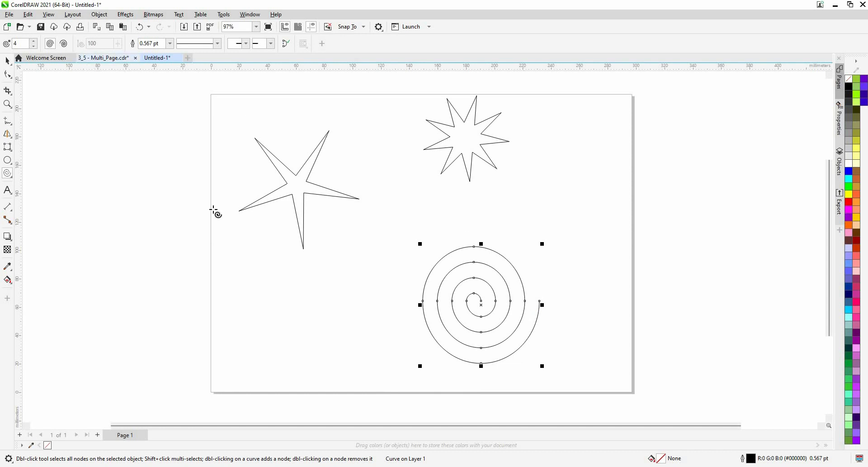
{"action": "left_click", "coordinate": [63, 44]}
{"action": "left_click_drag", "start_coordinate": [417, 252], "coordinate": [262, 405]}
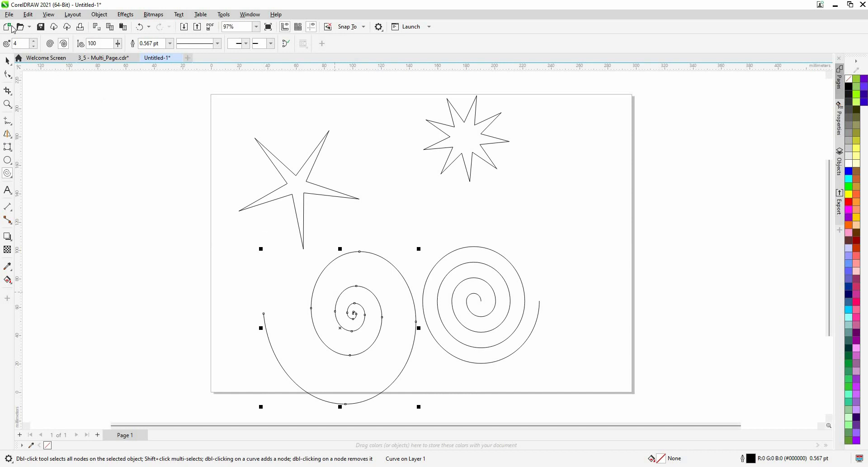
Set the spiral revolutions to 10 and draw a smaller logarithmic spiral near the page's right edge.
{"action": "left_click", "coordinate": [34, 41]}
{"action": "left_click", "coordinate": [35, 41]}
{"action": "left_click", "coordinate": [34, 41]}
{"action": "left_click", "coordinate": [35, 41]}
{"action": "left_click", "coordinate": [34, 41]}
{"action": "left_click", "coordinate": [35, 42]}
{"action": "left_click_drag", "start_coordinate": [611, 166], "coordinate": [514, 268]}
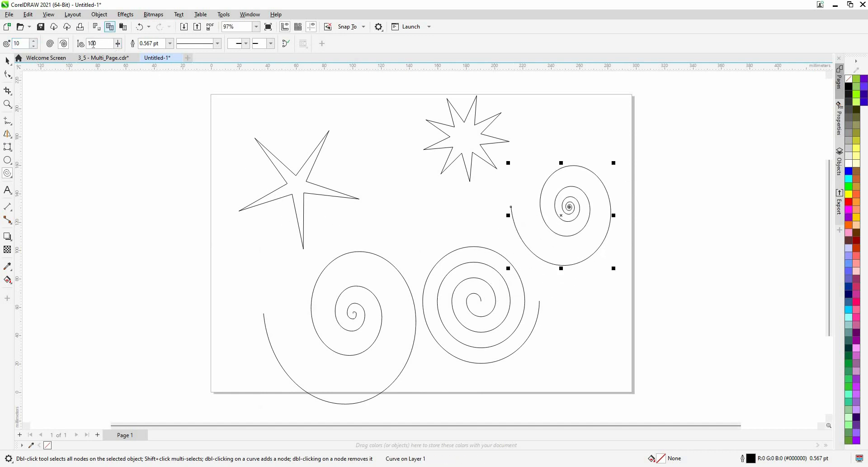
Inspect the spiral expansion factor setting and delete all the stars and spirals from the page.
{"action": "left_click", "coordinate": [118, 44]}
{"action": "left_click", "coordinate": [101, 44]}
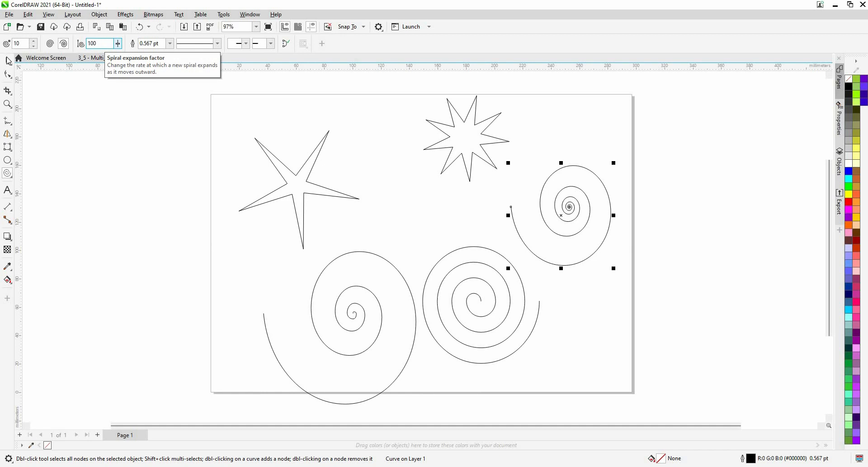
{"action": "double_click", "coordinate": [8, 61]}
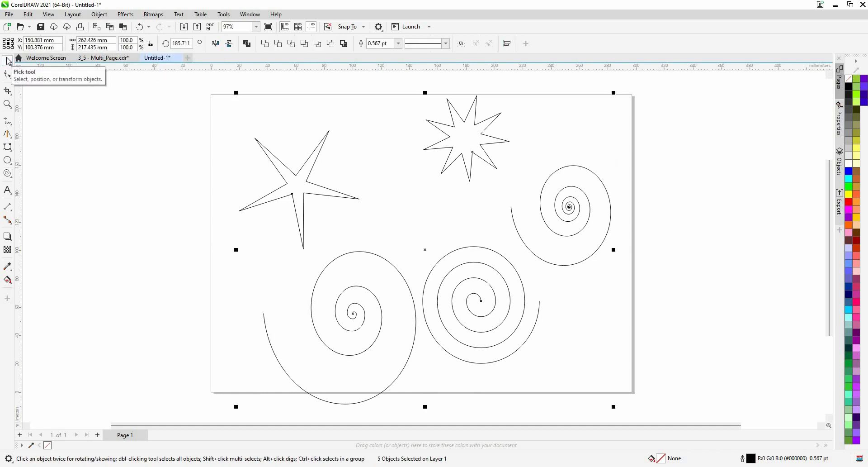
{"action": "key", "text": "Delete"}
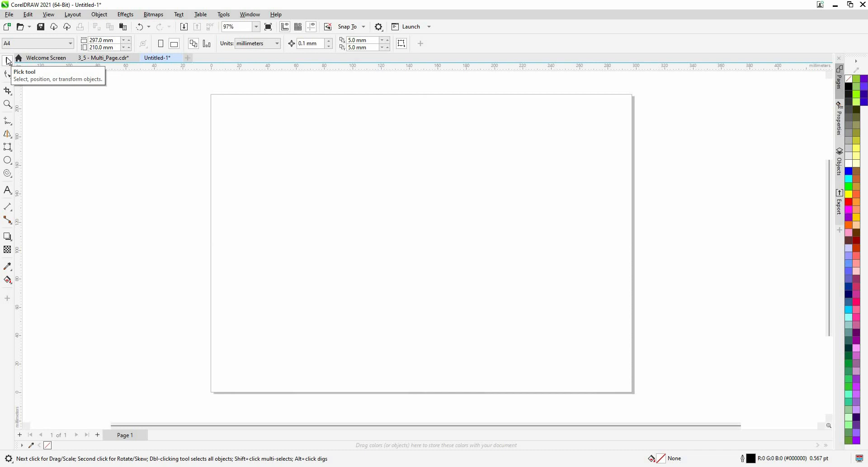
Draw a smiley face from the basic common shapes, about 77 × 77 mm, in the page's upper-left part.
{"action": "left_click", "coordinate": [8, 175]}
{"action": "left_click", "coordinate": [56, 204]}
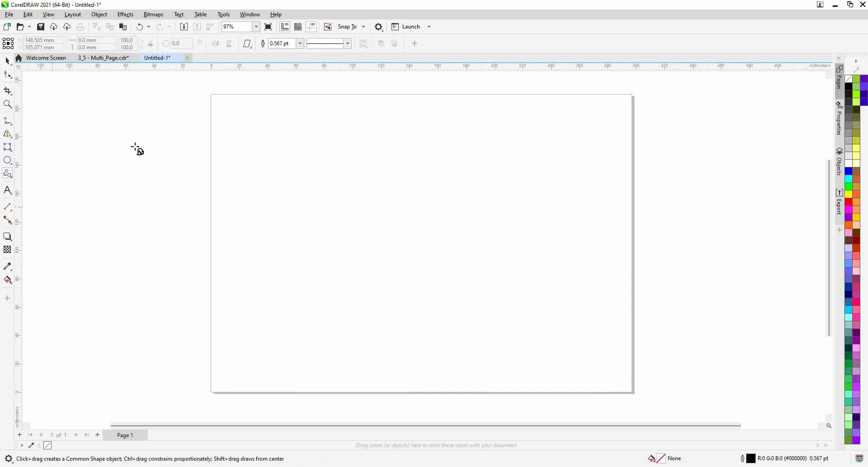
{"action": "left_click", "coordinate": [252, 48]}
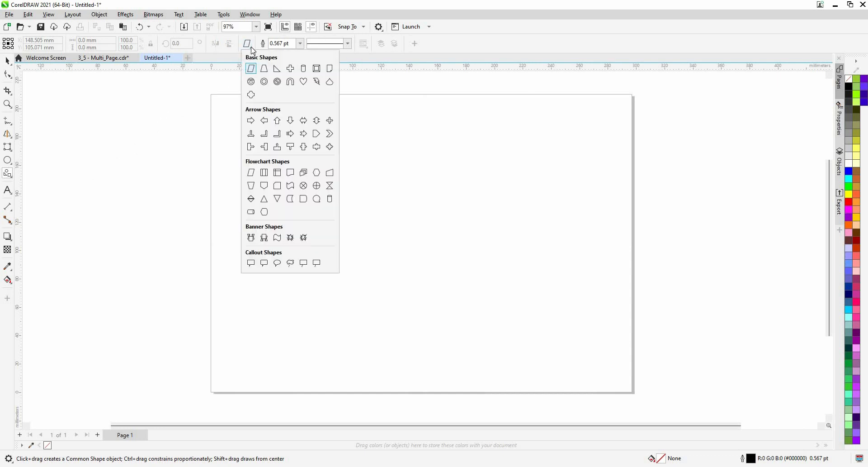
{"action": "left_click", "coordinate": [253, 82]}
{"action": "left_click_drag", "start_coordinate": [287, 108], "coordinate": [369, 225]}
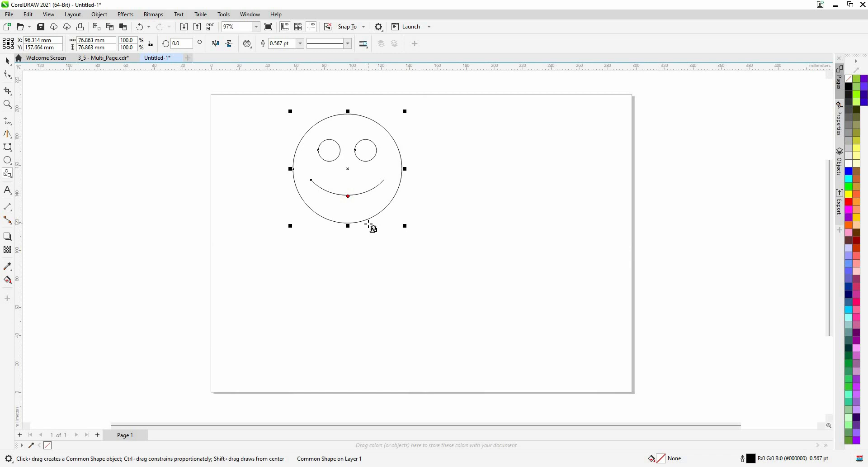
Draw a right-pointing arrow from the arrow shapes, about 87 × 37 mm, below the smiley face.
{"action": "left_click", "coordinate": [249, 44]}
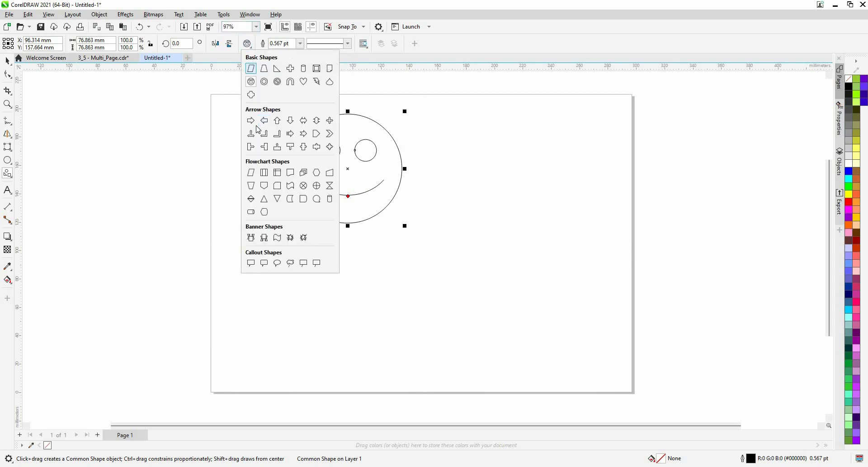
{"action": "left_click", "coordinate": [250, 120]}
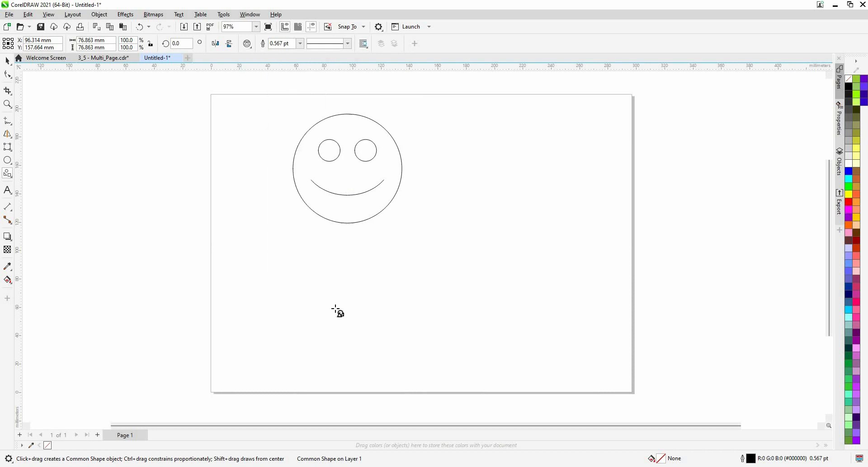
{"action": "mouse_move", "coordinate": [281, 280]}
{"action": "left_mouse_down"}
{"action": "mouse_move", "coordinate": [408, 343]}
{"action": "mouse_move", "coordinate": [407, 335]}
{"action": "left_mouse_up"}
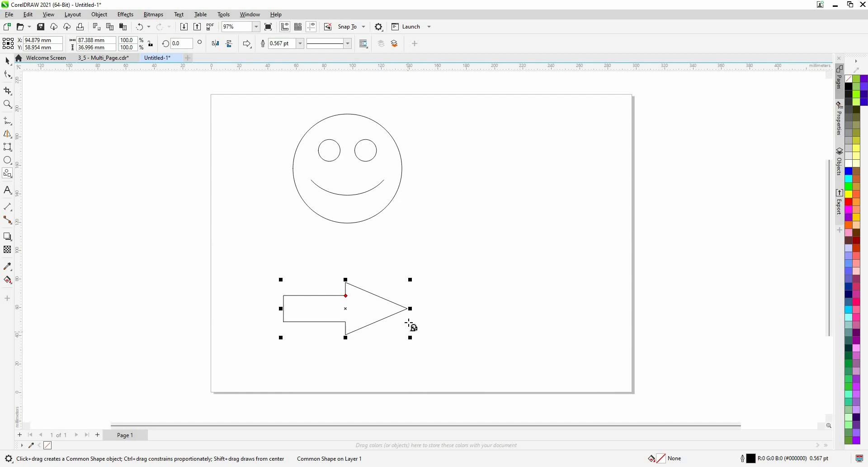
{"action": "left_click", "coordinate": [248, 43]}
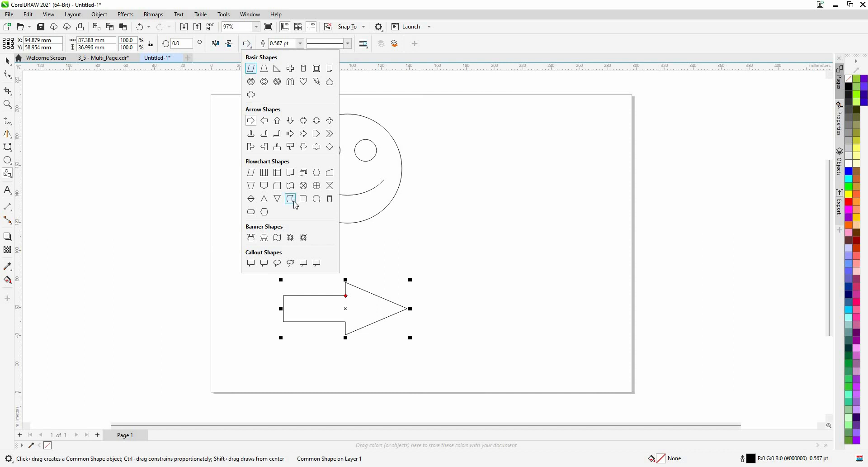
{"action": "left_click", "coordinate": [552, 184]}
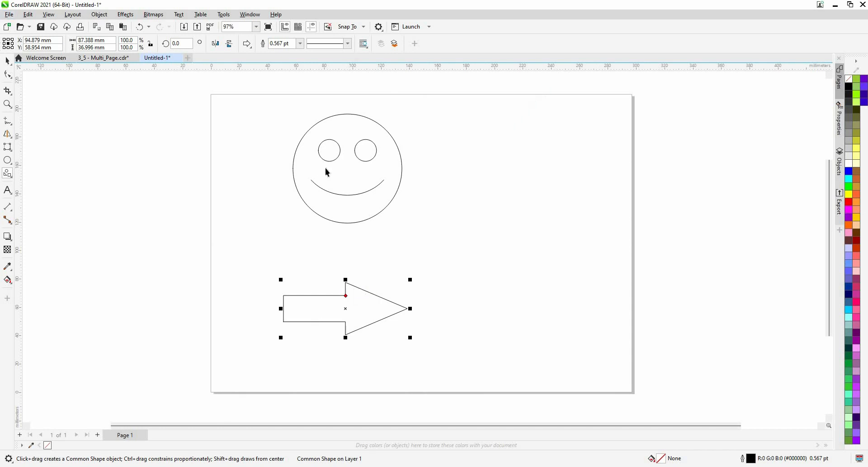
Select the smiley face and move it about 10 mm up towards the page's upper edge.
{"action": "key", "text": "space"}
{"action": "left_click", "coordinate": [345, 195]}
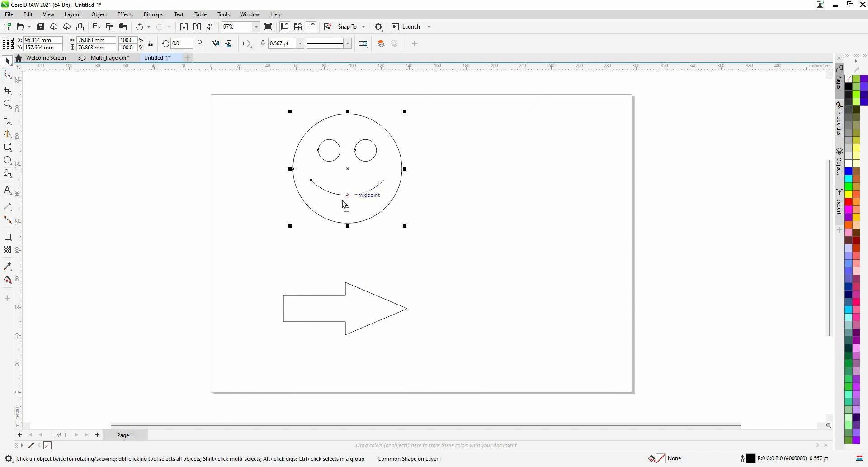
{"action": "left_click_drag", "start_coordinate": [342, 200], "coordinate": [352, 161]}
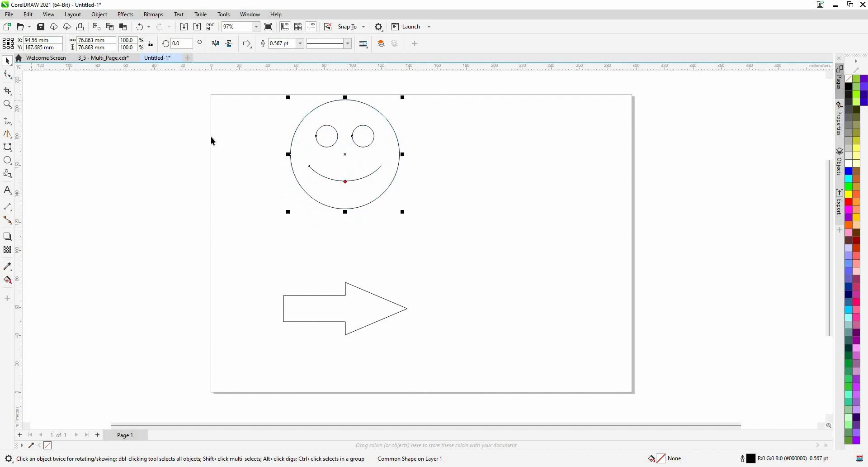
Turn the face's smile into a frown by moving the mouth's control node upward with the Shape tool.
{"action": "left_click", "coordinate": [347, 182]}
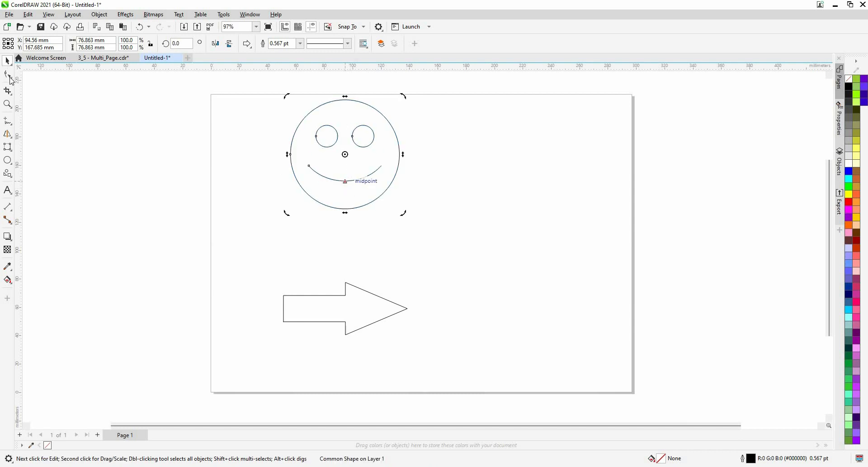
{"action": "key", "text": "F10"}
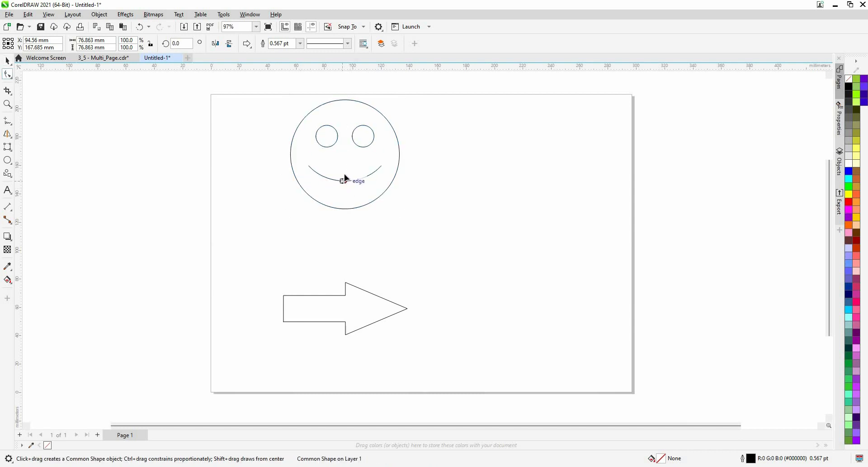
{"action": "left_click_drag", "start_coordinate": [344, 180], "coordinate": [344, 161]}
{"action": "left_click_drag", "start_coordinate": [345, 161], "coordinate": [345, 162]}
Reshape the arrow with its control node so the shaft spans the full head height and the head is shorter, and deselect it.
{"action": "left_click", "coordinate": [9, 61]}
{"action": "left_click", "coordinate": [337, 321]}
{"action": "left_click", "coordinate": [8, 76]}
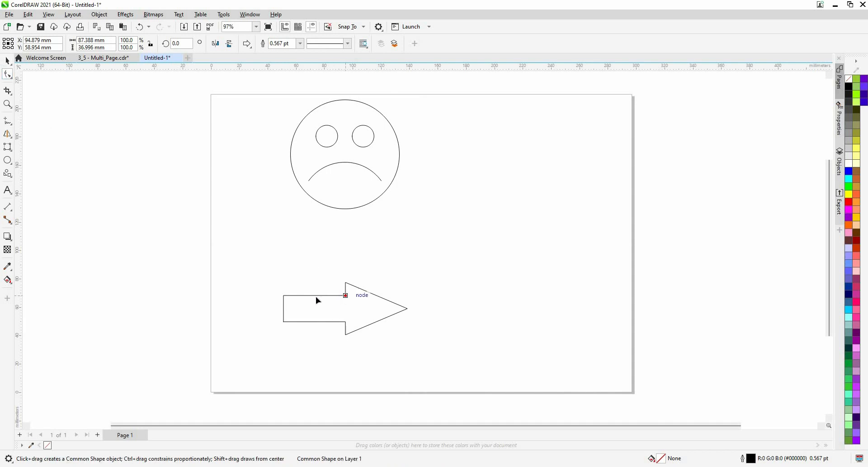
{"action": "left_click_drag", "start_coordinate": [346, 295], "coordinate": [380, 266]}
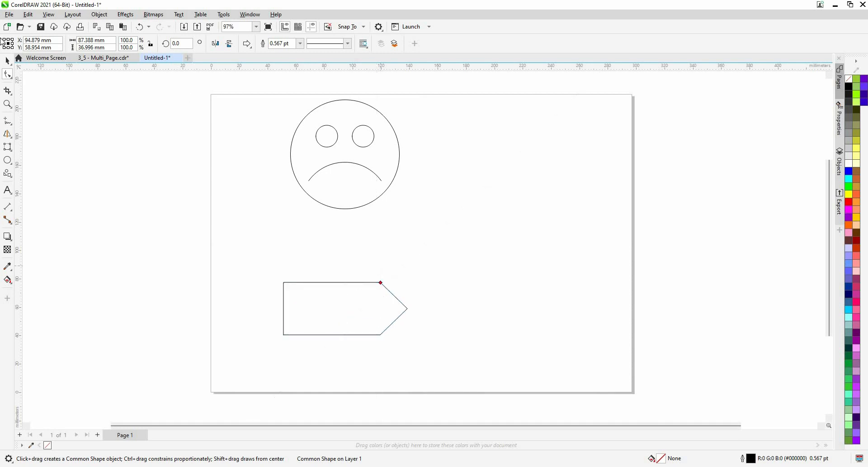
{"action": "left_click", "coordinate": [260, 189]}
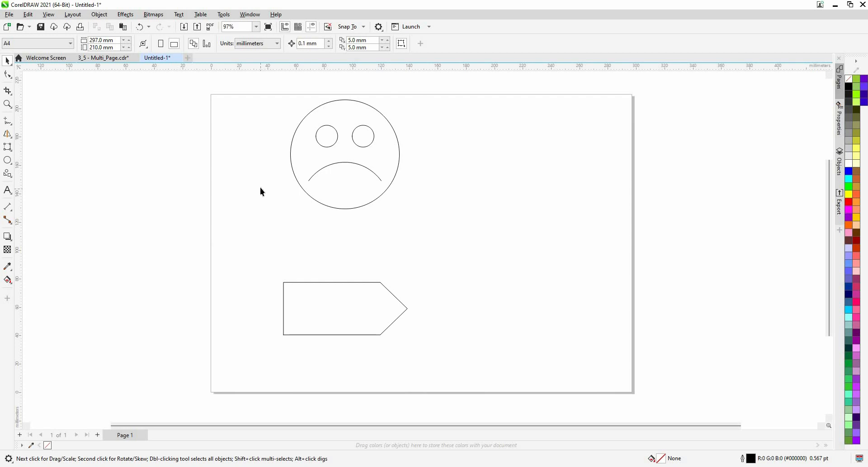
Add parallel dimensions to the lower and upper edges of the arrow's shaft, placing one below and one above the shape.
{"action": "left_click", "coordinate": [7, 220]}
{"action": "left_click", "coordinate": [10, 209]}
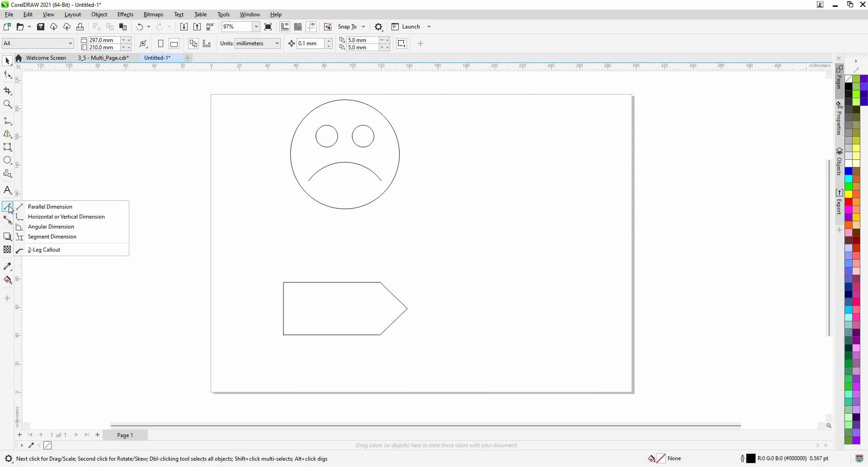
{"action": "left_click", "coordinate": [66, 207]}
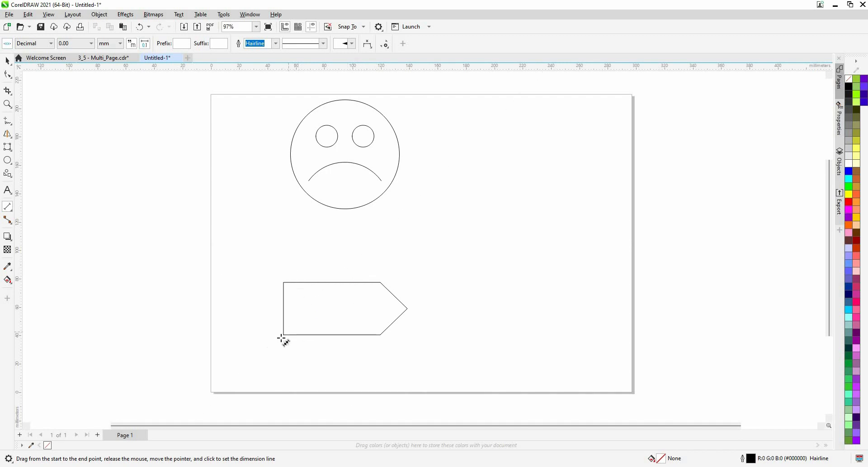
{"action": "left_click_drag", "start_coordinate": [283, 335], "coordinate": [381, 336]}
{"action": "left_click", "coordinate": [381, 356]}
{"action": "left_click", "coordinate": [335, 367]}
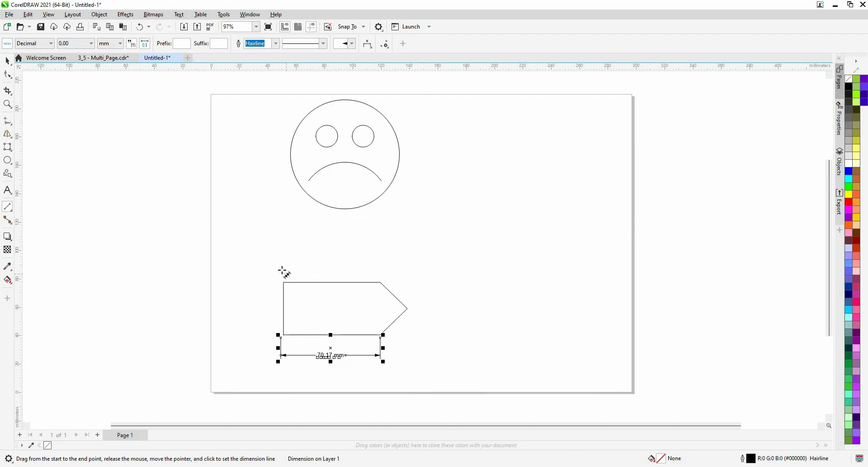
{"action": "left_click_drag", "start_coordinate": [284, 282], "coordinate": [381, 282]}
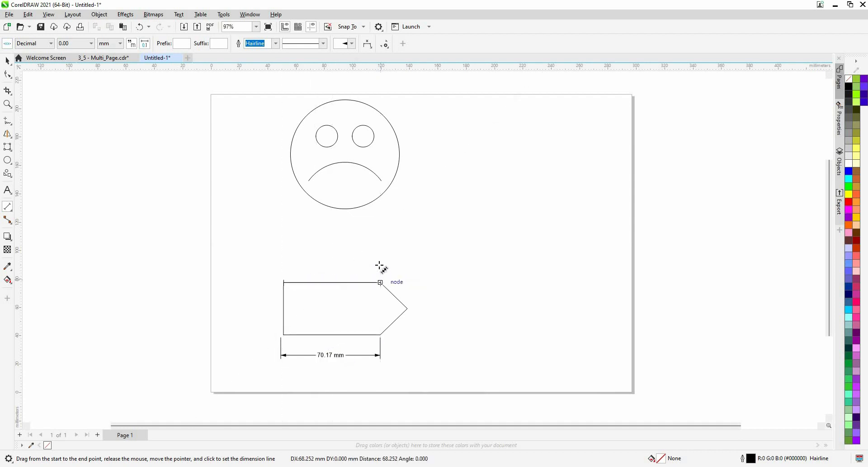
{"action": "left_click", "coordinate": [423, 259]}
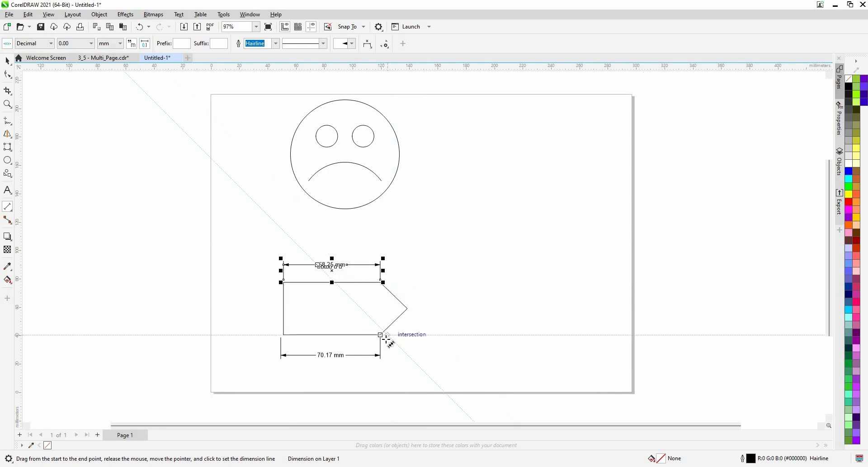
Add parallel dimensions to the arrowhead's lower slanted edge and across the width of the face's left eye.
{"action": "left_click_drag", "start_coordinate": [383, 334], "coordinate": [407, 312]}
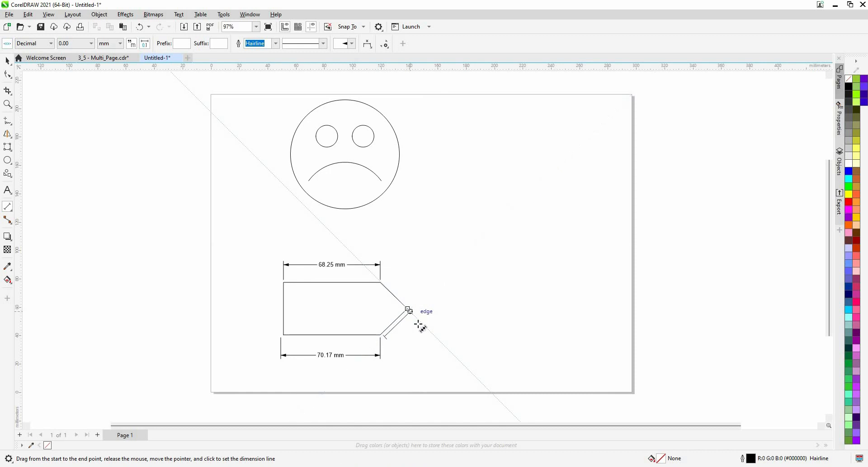
{"action": "left_click", "coordinate": [415, 330]}
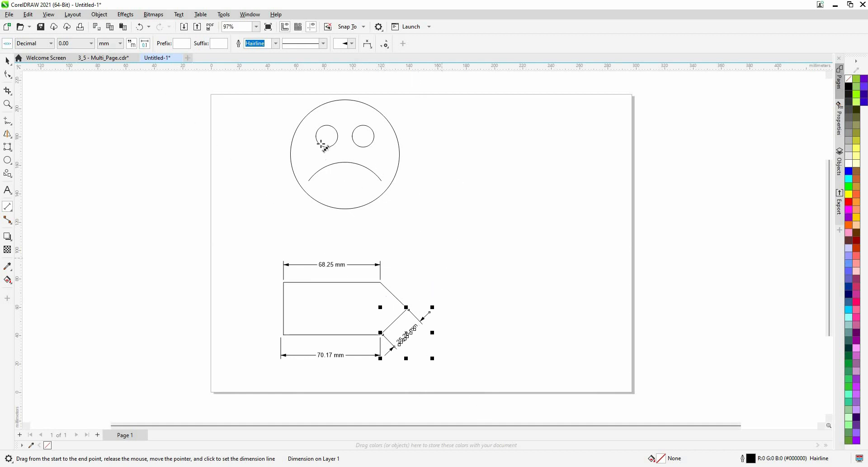
{"action": "left_click_drag", "start_coordinate": [317, 136], "coordinate": [338, 136]}
{"action": "left_click", "coordinate": [342, 155]}
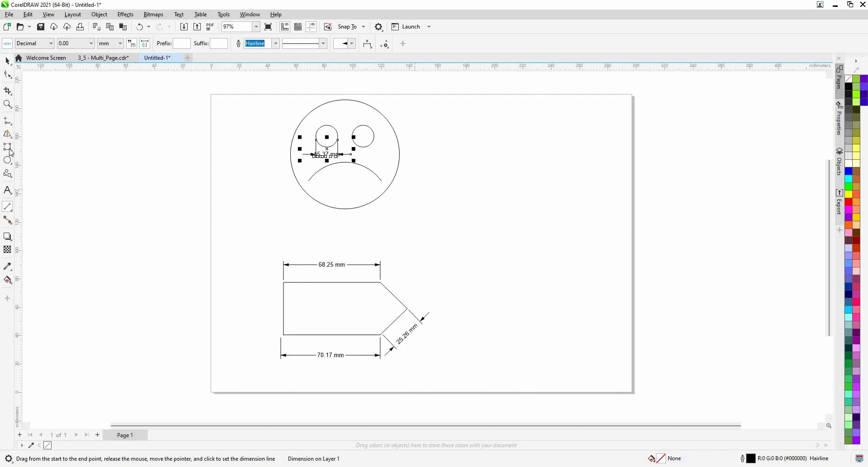
Add a vertical dimension for the arrow's left edge and a horizontal one from its upper shoulder to a free point about 66 mm right.
{"action": "left_click", "coordinate": [10, 209]}
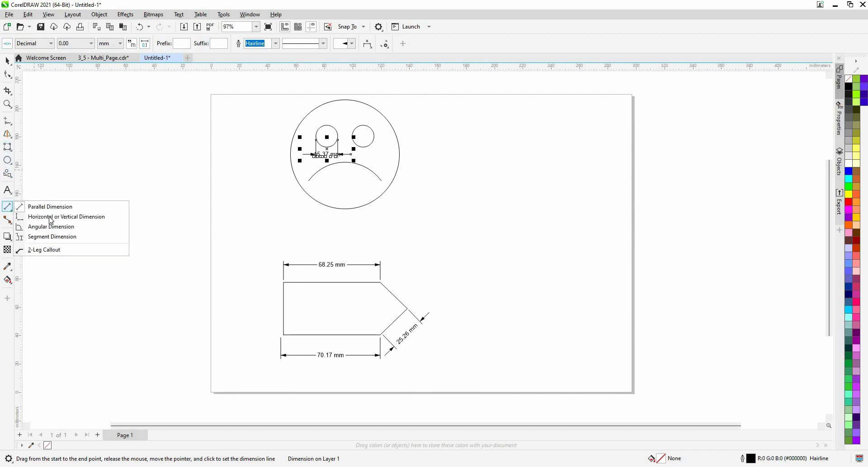
{"action": "left_click", "coordinate": [51, 218]}
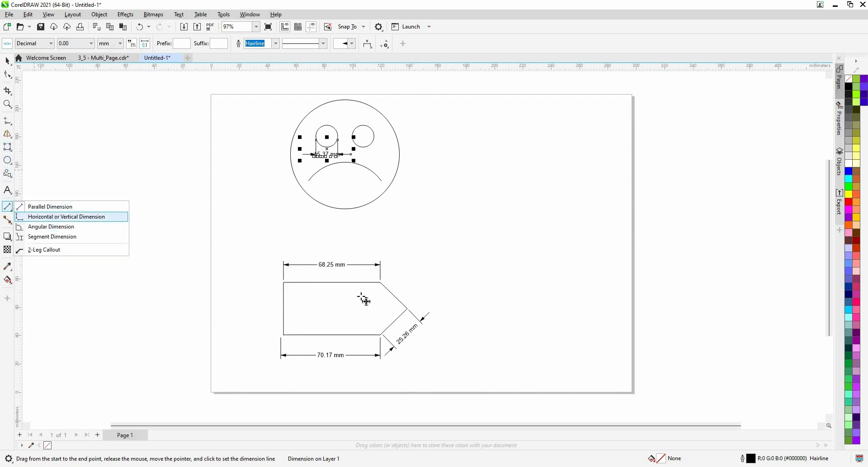
{"action": "left_click_drag", "start_coordinate": [283, 283], "coordinate": [283, 335]}
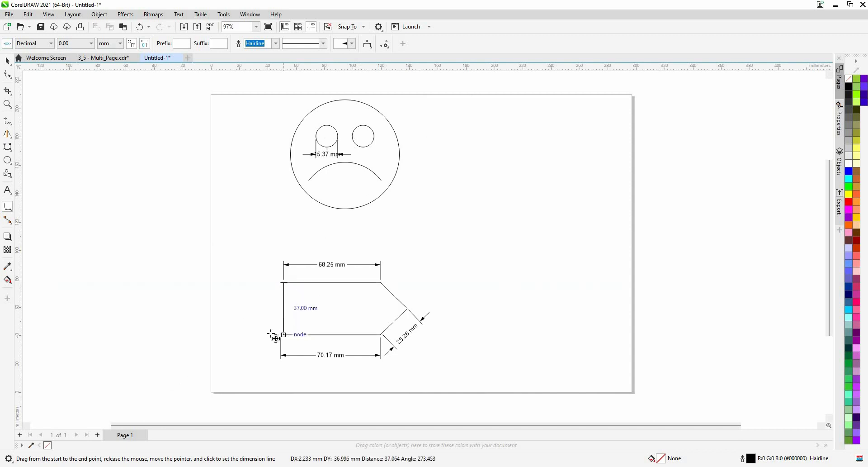
{"action": "left_click", "coordinate": [272, 337]}
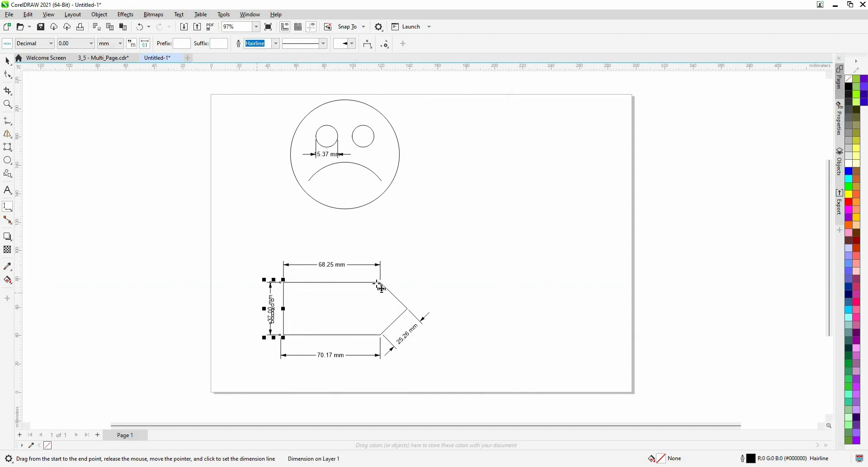
{"action": "left_click_drag", "start_coordinate": [380, 282], "coordinate": [475, 205]}
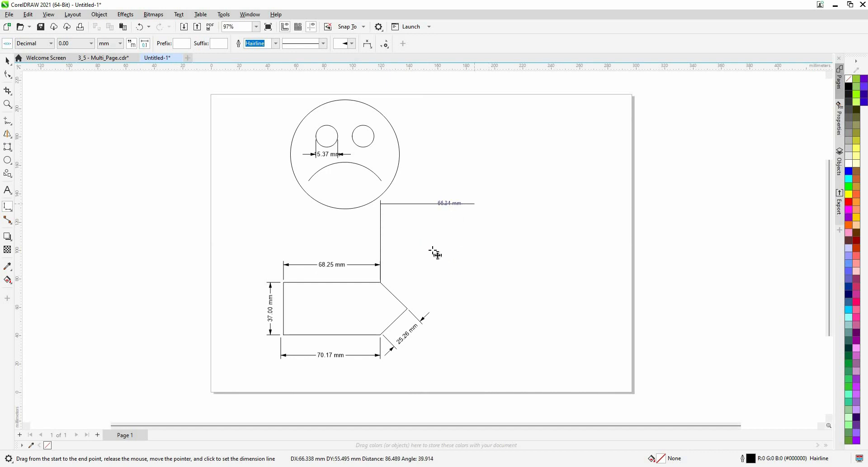
{"action": "left_click", "coordinate": [428, 232]}
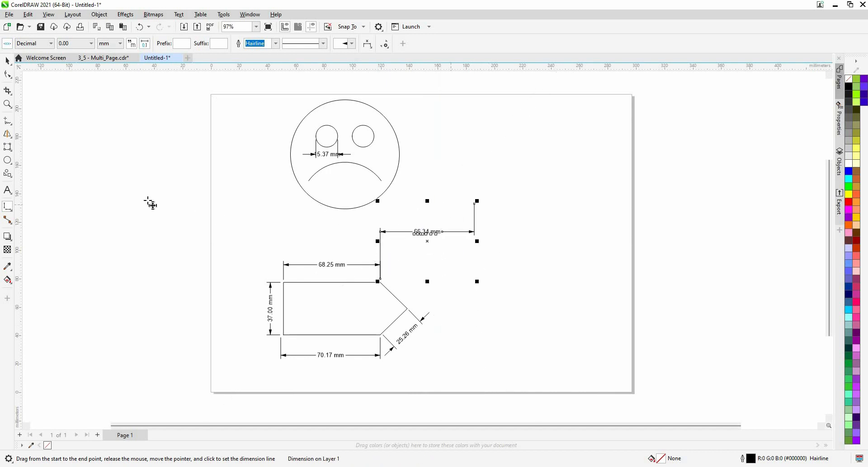
Switch to the Angular Dimension tool and clear the selection.
{"action": "left_click", "coordinate": [13, 210]}
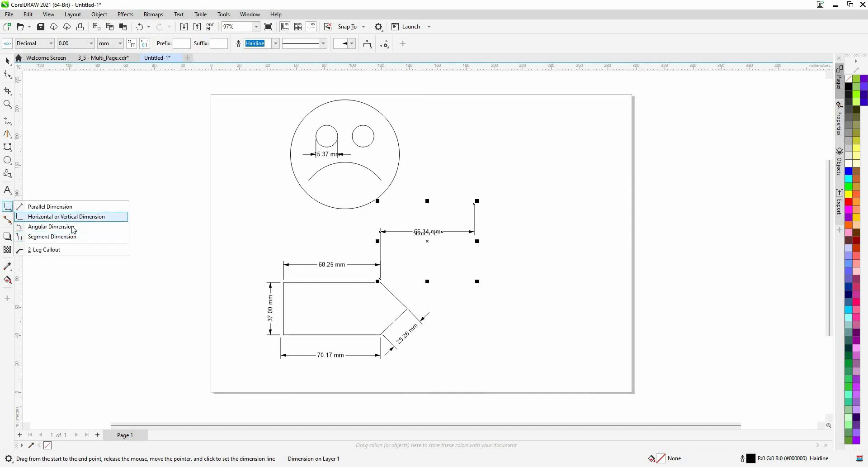
{"action": "left_click", "coordinate": [73, 227]}
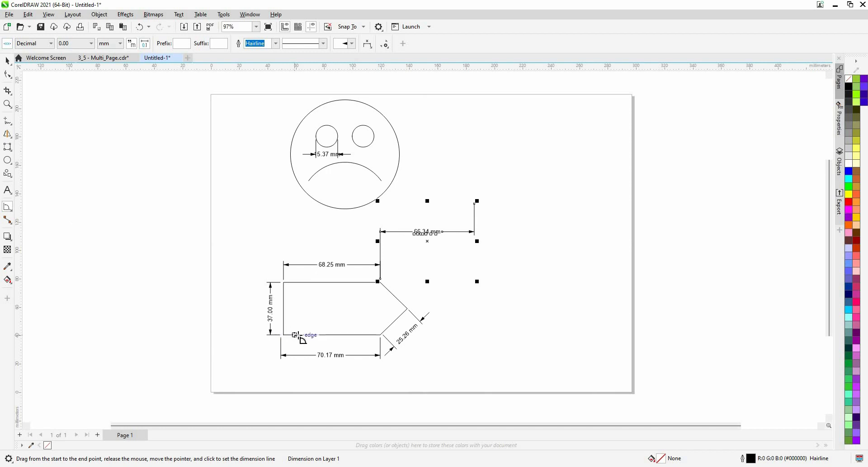
{"action": "key", "text": "Escape"}
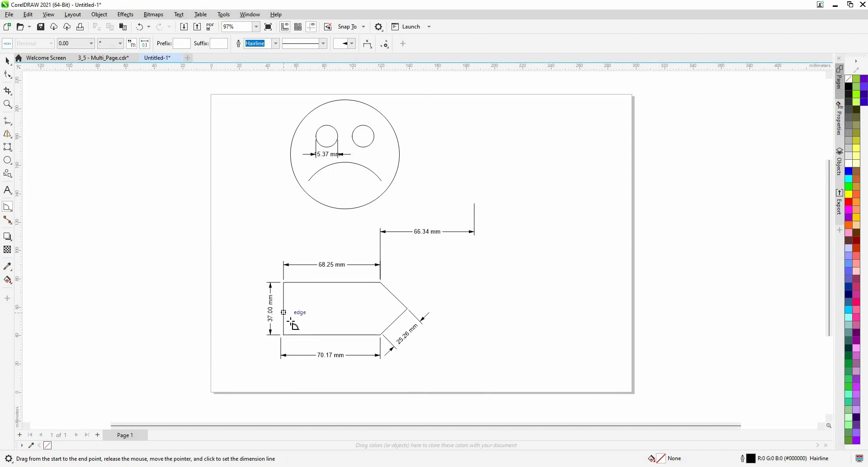
{"action": "left_click_drag", "start_coordinate": [284, 312], "coordinate": [300, 335]}
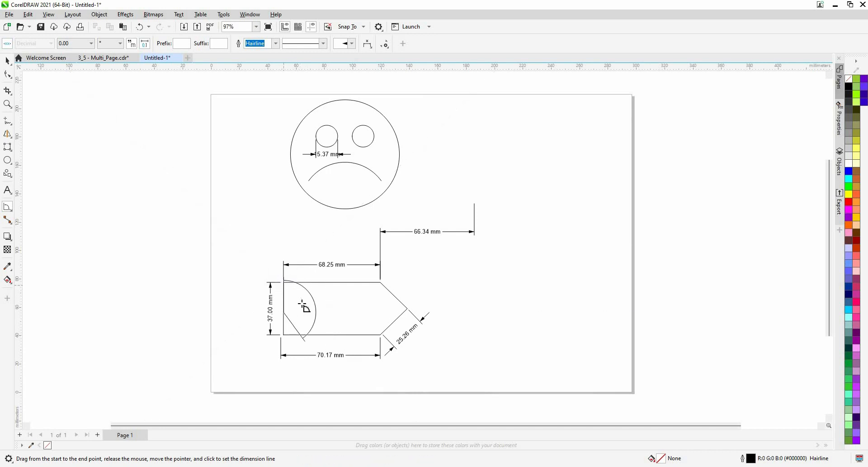
{"action": "left_click", "coordinate": [305, 328]}
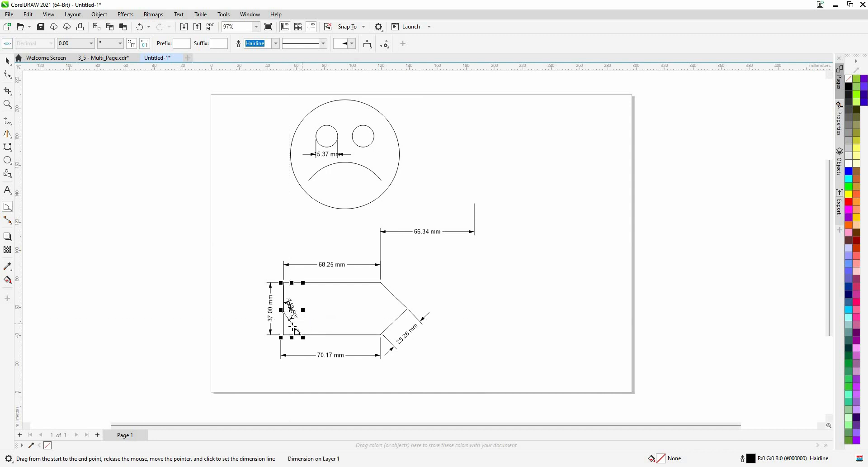
{"action": "key", "text": "Delete"}
Add an angular dimension inside the arrow between its bottom edge and a vertical line near the lower-left corner, and deselect it.
{"action": "left_click_drag", "start_coordinate": [299, 335], "coordinate": [284, 335]}
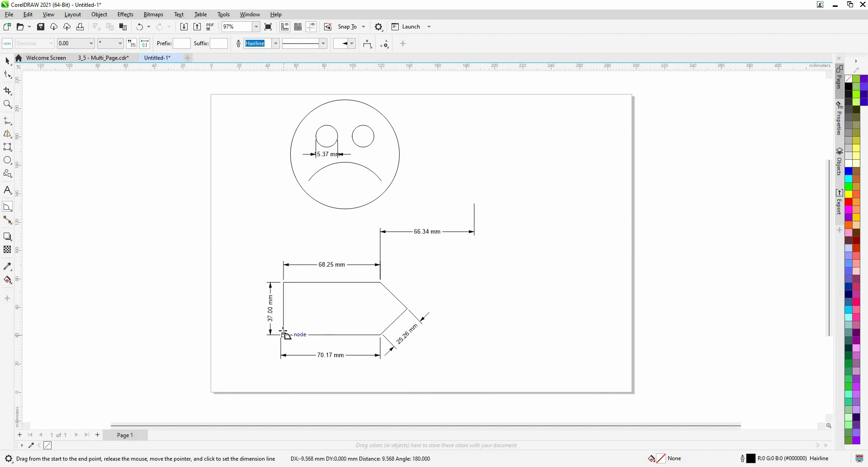
{"action": "left_click", "coordinate": [300, 297]}
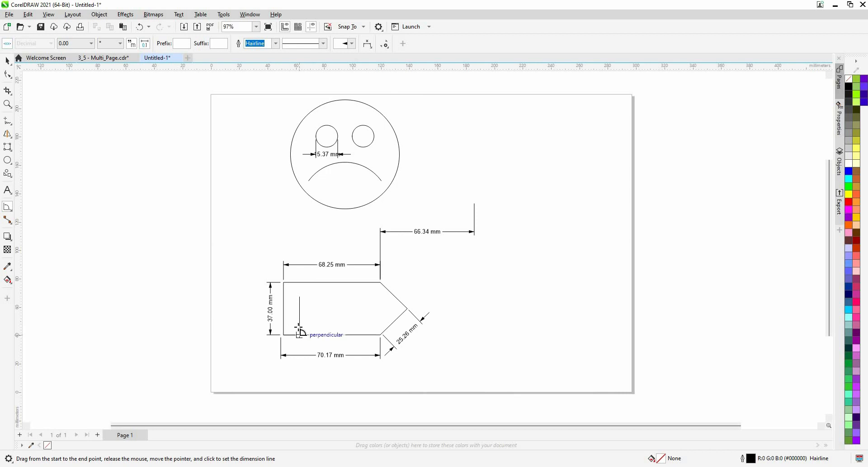
{"action": "left_click", "coordinate": [347, 334]}
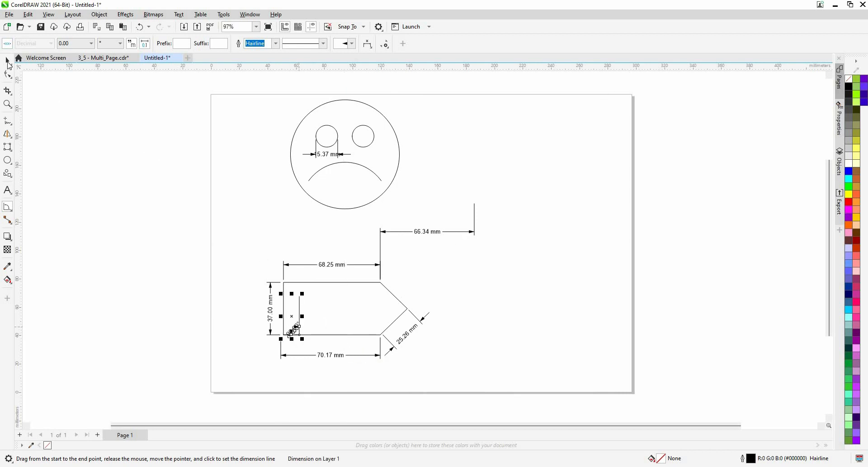
{"action": "left_click", "coordinate": [7, 61]}
{"action": "left_click", "coordinate": [321, 332]}
{"action": "scroll", "coordinate": [295, 331], "scroll_direction": "up", "scroll_amount": 5}
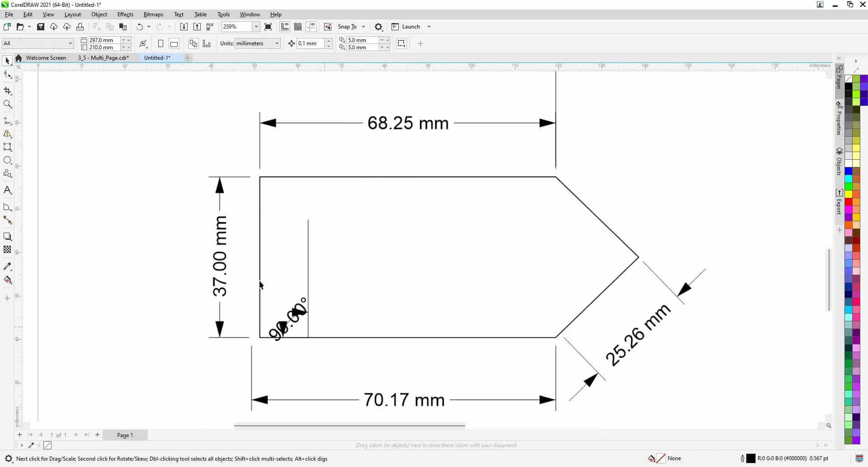
{"action": "scroll", "coordinate": [259, 276], "scroll_direction": "down", "scroll_amount": 4}
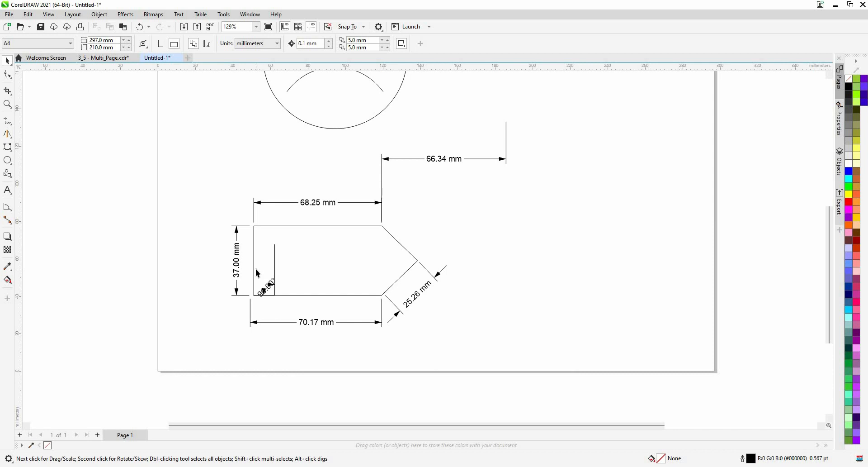
Add a segment dimension for the arrow shaft's length, placing its dimension line on the shaft's upper edge.
{"action": "left_click", "coordinate": [8, 217]}
{"action": "left_click", "coordinate": [9, 209]}
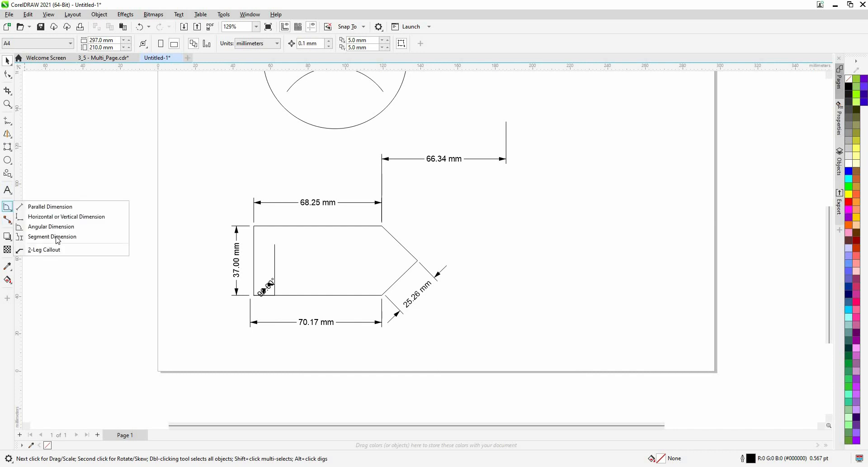
{"action": "left_click", "coordinate": [58, 241]}
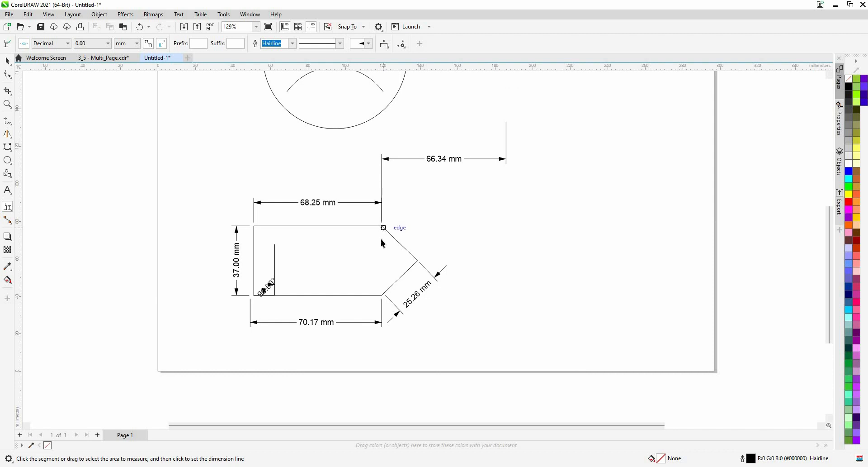
{"action": "left_click_drag", "start_coordinate": [379, 276], "coordinate": [382, 294]}
{"action": "left_click", "coordinate": [338, 226]}
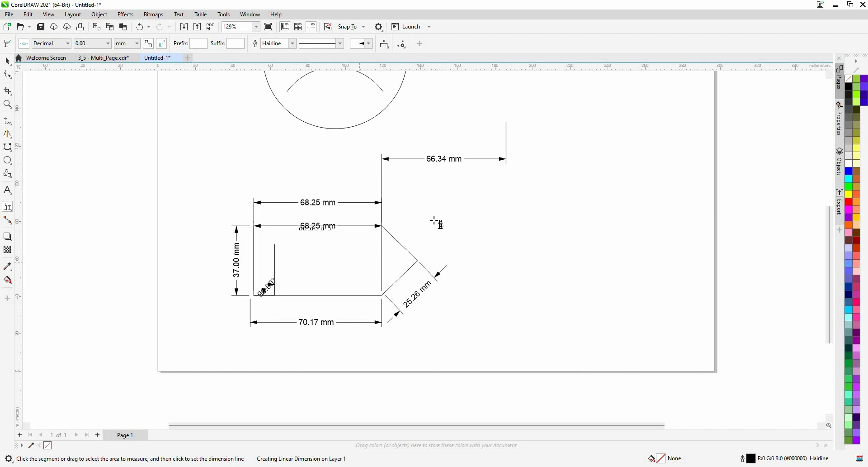
Add a segment dimension between the two ends of the face's mouth, placed just below the frown.
{"action": "scroll", "coordinate": [398, 235], "scroll_direction": "down", "scroll_amount": 4}
{"action": "scroll", "coordinate": [329, 253], "scroll_direction": "up", "scroll_amount": 3}
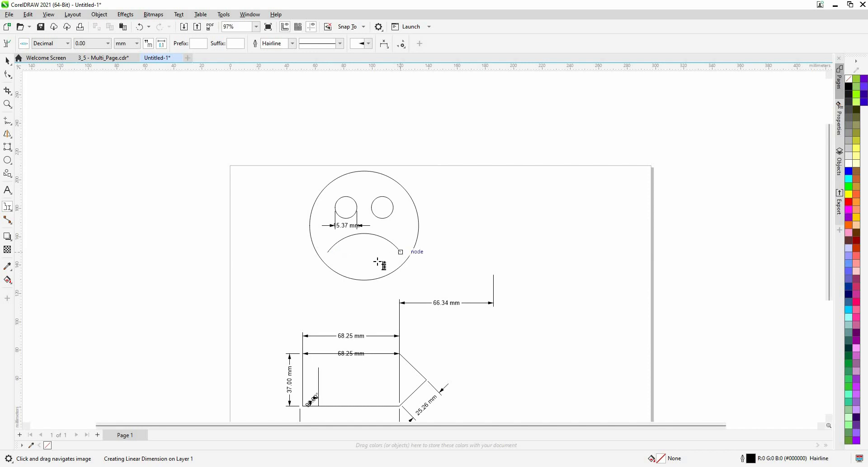
{"action": "left_click_drag", "start_coordinate": [401, 251], "coordinate": [329, 251]}
{"action": "left_click", "coordinate": [364, 261]}
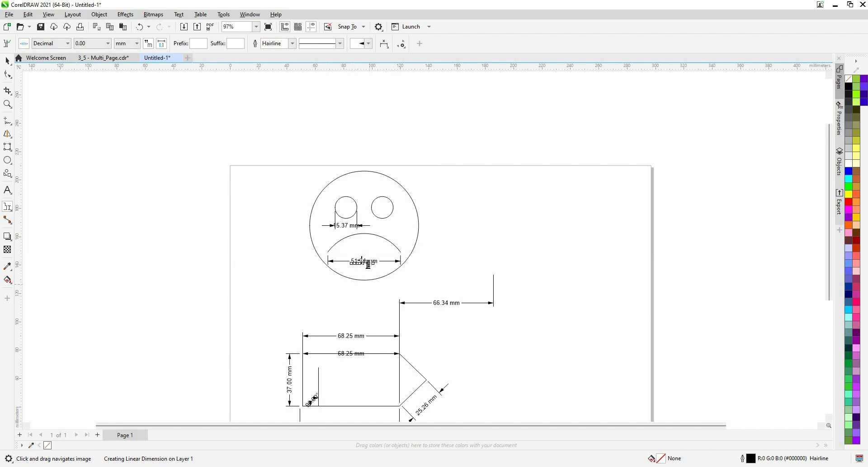
{"action": "scroll", "coordinate": [369, 264], "scroll_direction": "up", "scroll_amount": 2}
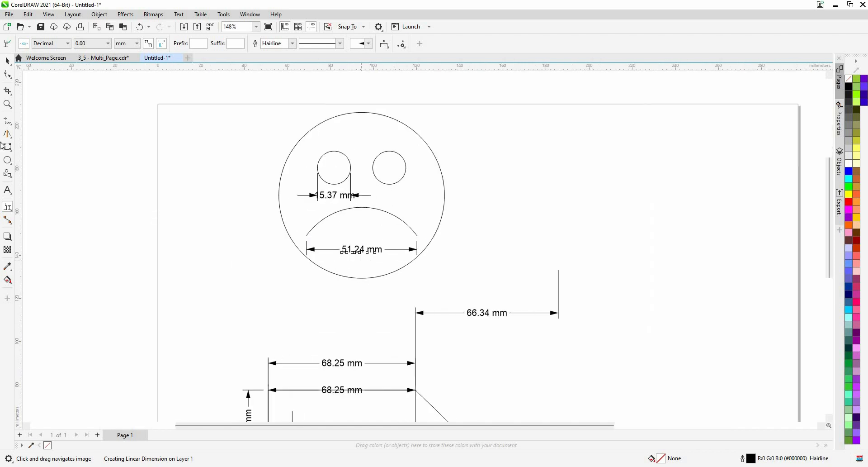
Draw a 2-leg callout from the face's right eye to the blank area on the right, label it "eye" and deselect it.
{"action": "left_click", "coordinate": [11, 216]}
{"action": "left_click", "coordinate": [58, 248]}
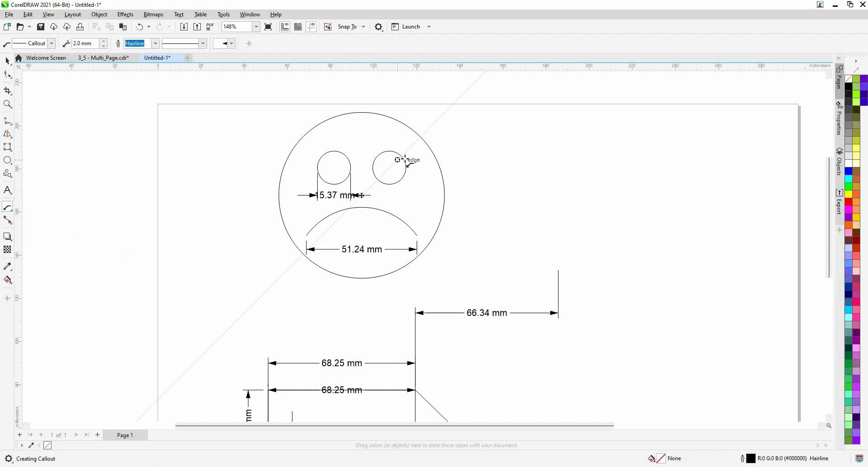
{"action": "left_click", "coordinate": [404, 158]}
{"action": "left_click", "coordinate": [446, 140]}
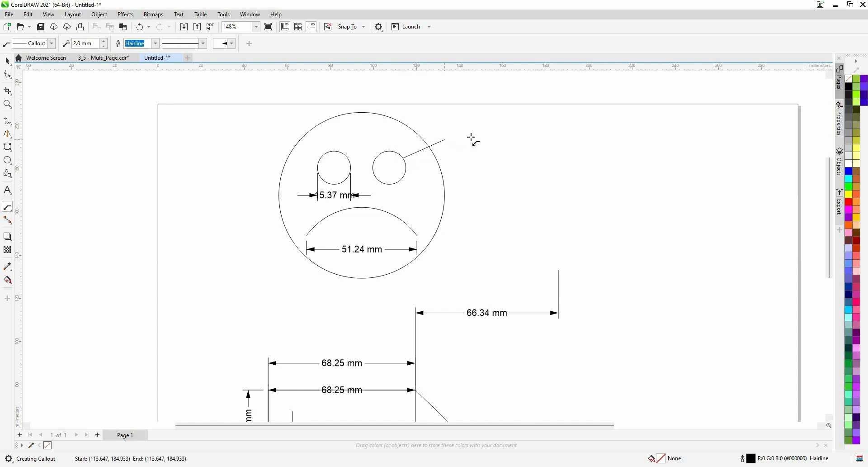
{"action": "left_click", "coordinate": [549, 132]}
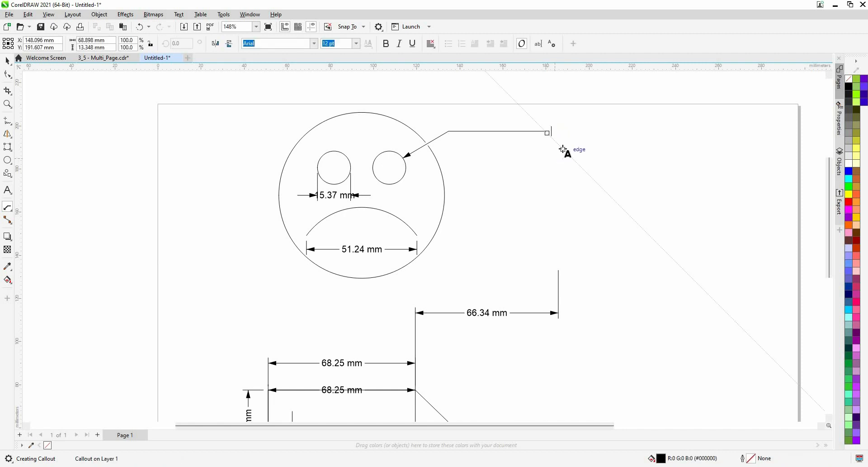
{"action": "type", "text": "eye"}
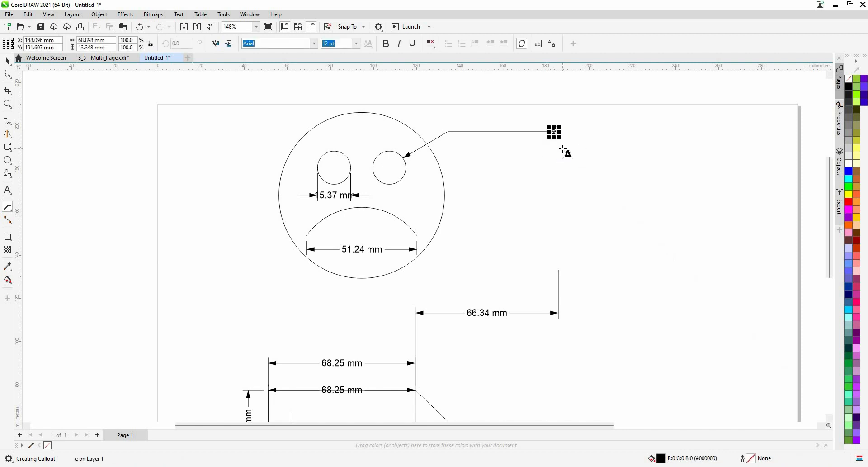
{"action": "left_click", "coordinate": [7, 61]}
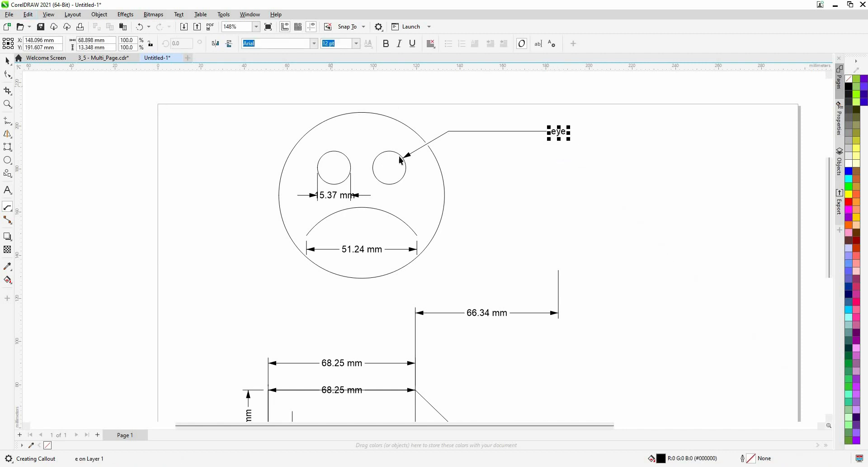
{"action": "left_click", "coordinate": [510, 168]}
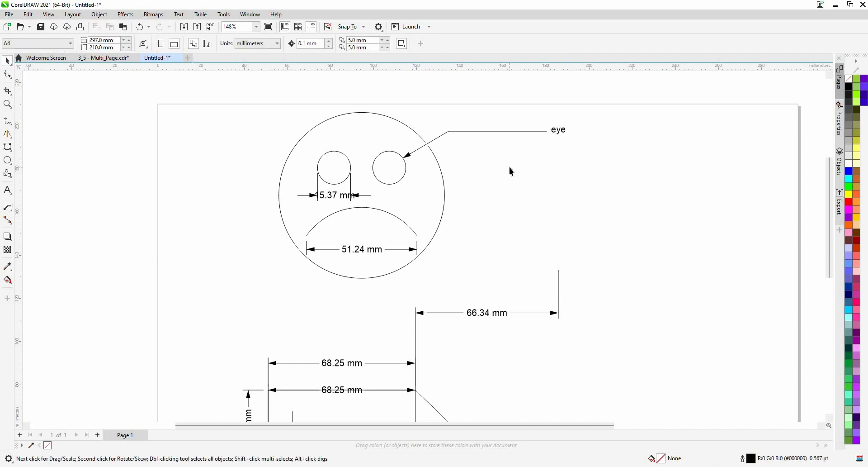